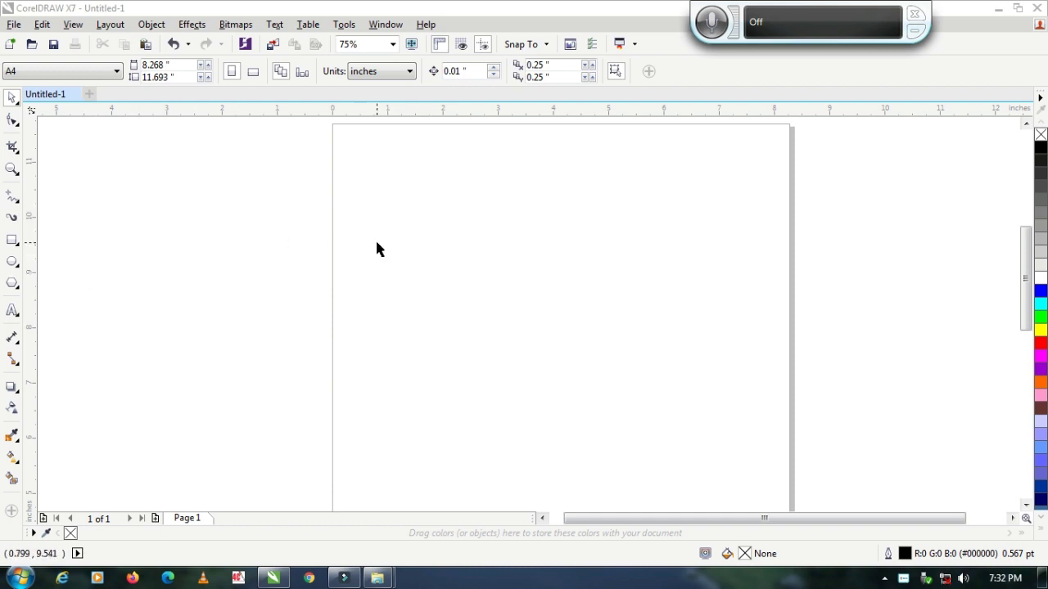
drag(376, 241, 279, 257)
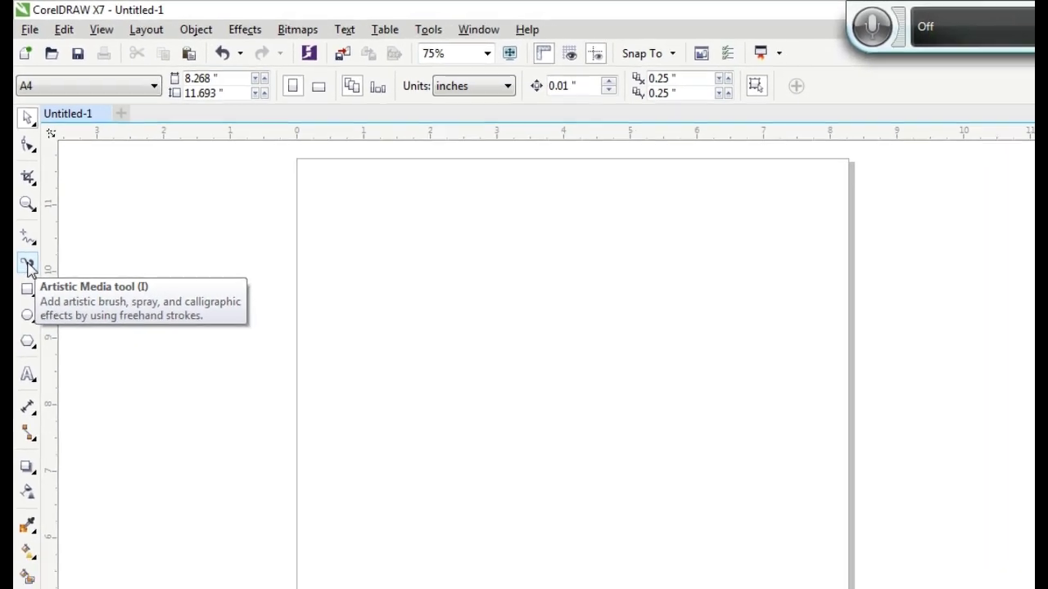
click(13, 221)
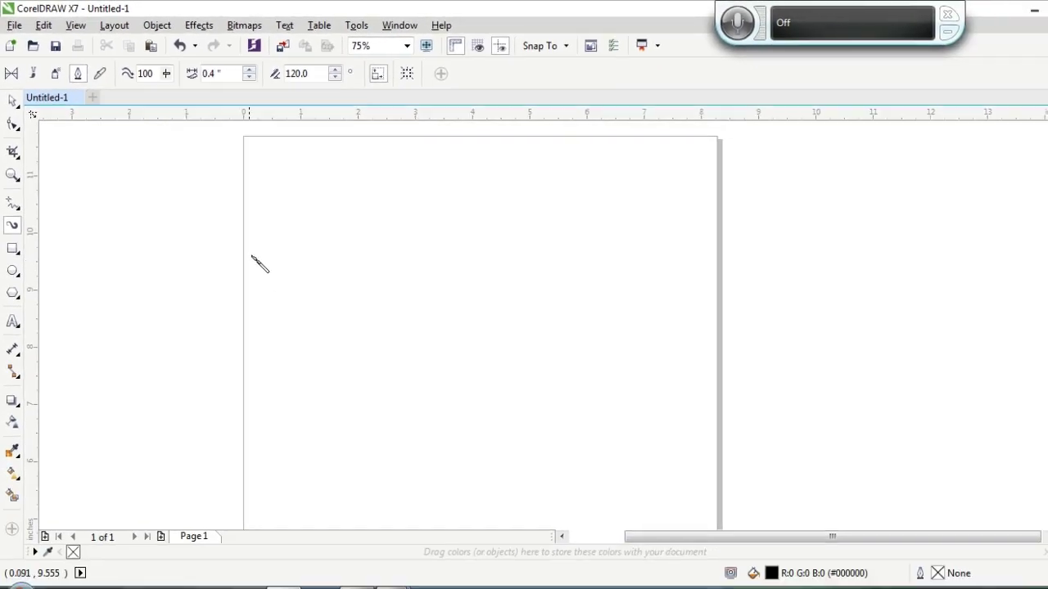
drag(379, 222, 429, 264)
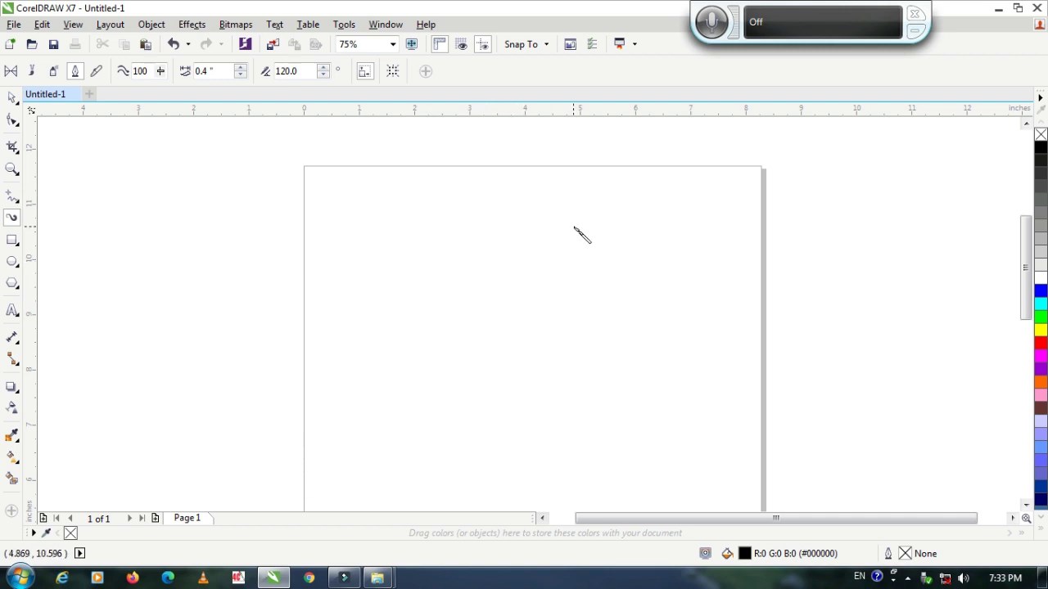
key(F2)
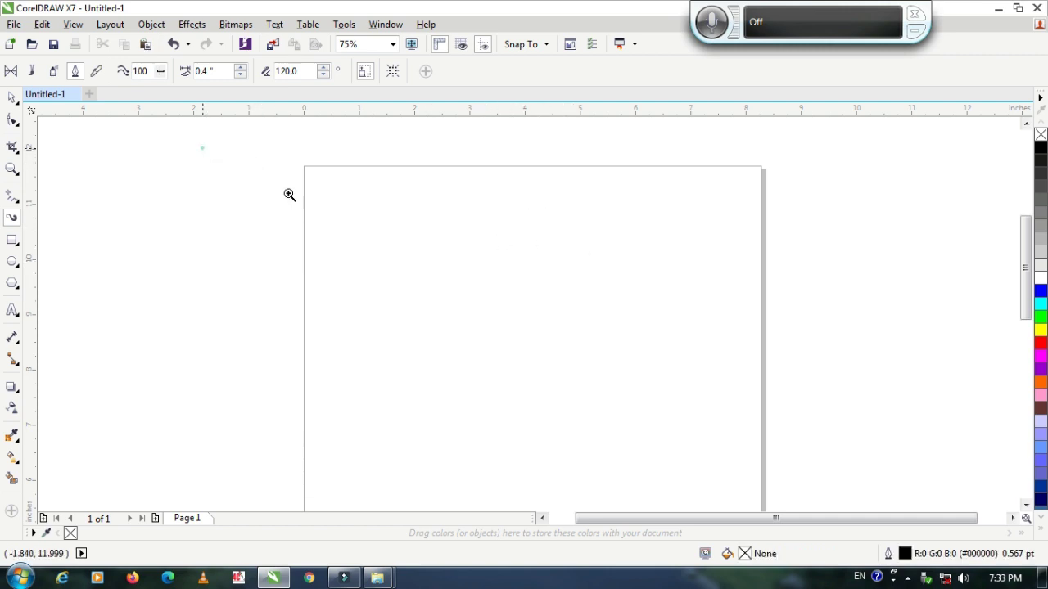
drag(202, 150, 794, 496)
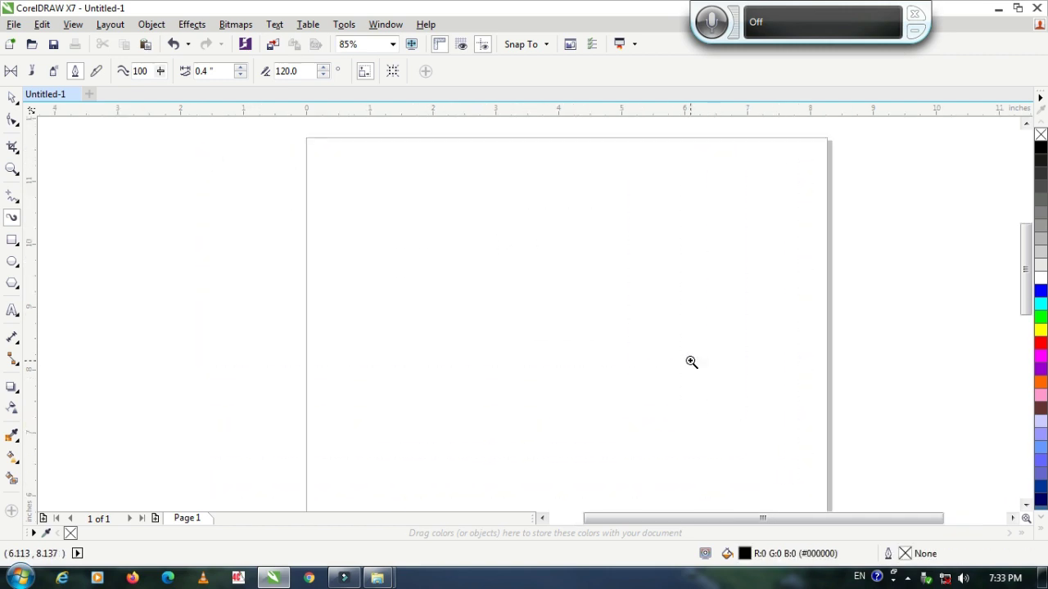
drag(622, 341, 593, 319)
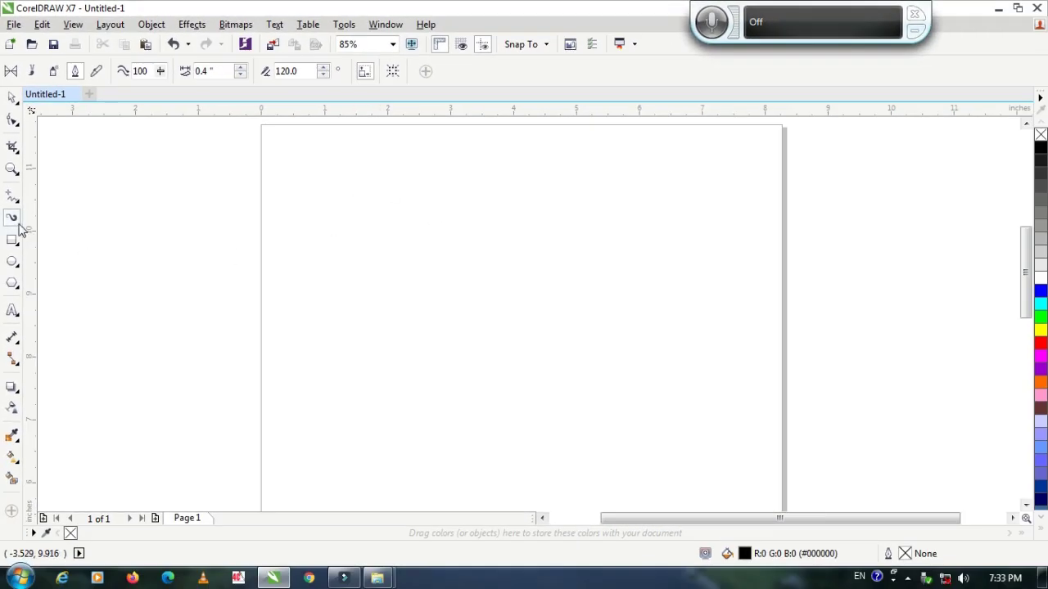
click(13, 218)
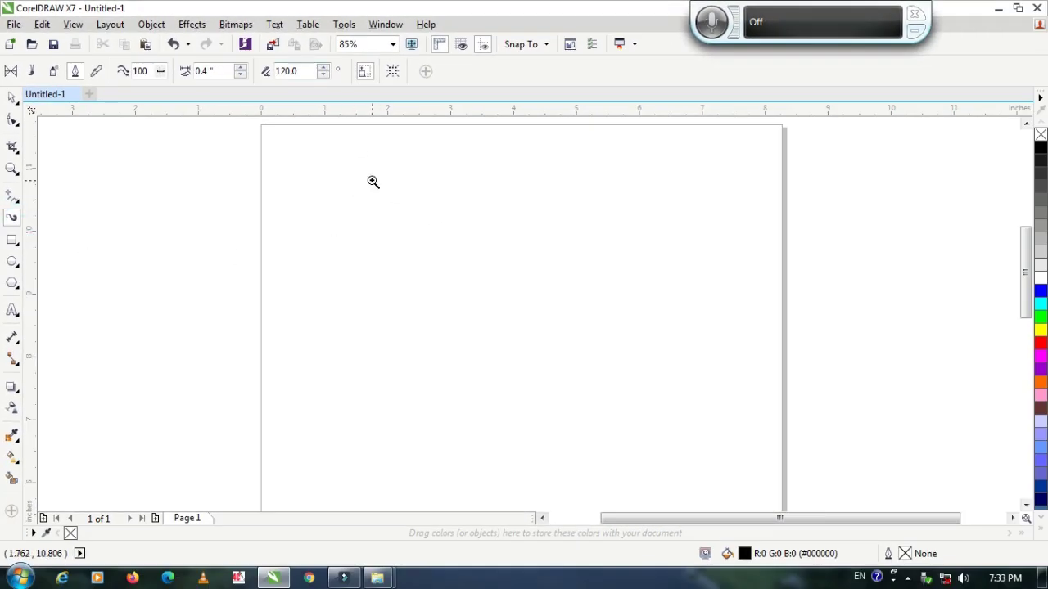
click(75, 71)
click(421, 223)
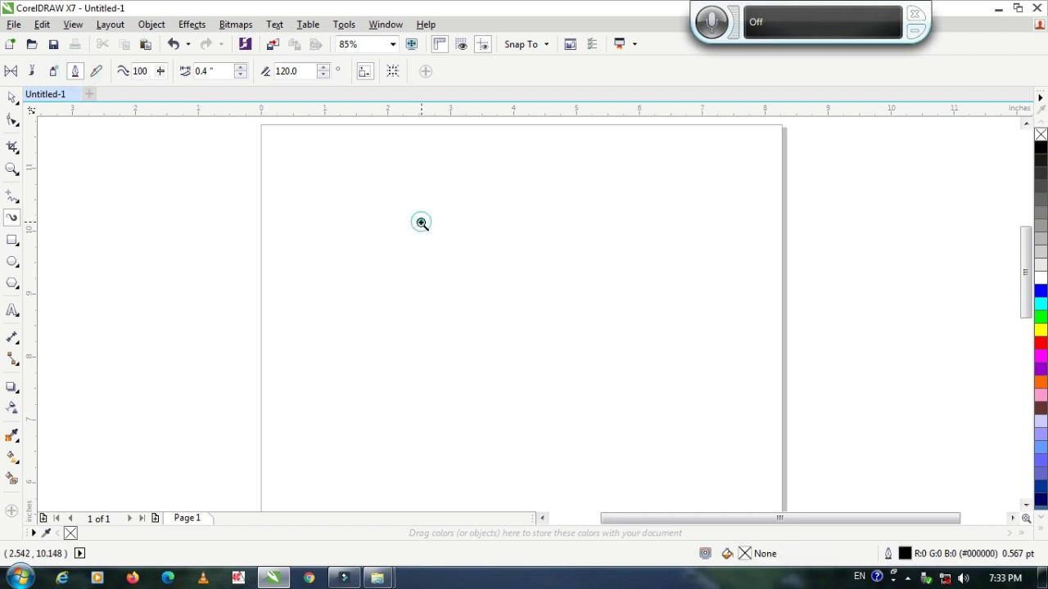
click(12, 98)
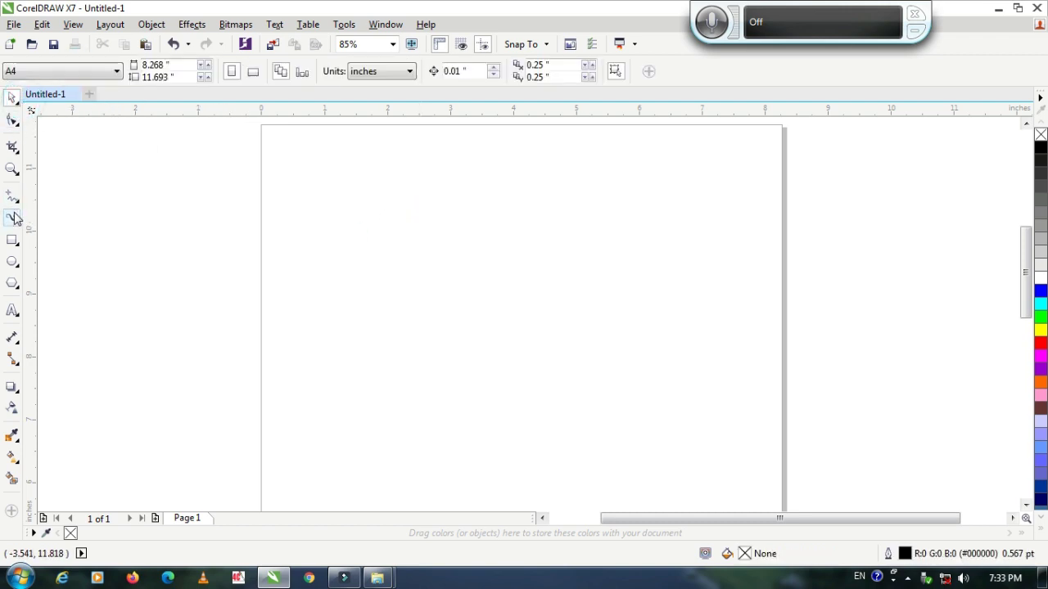
Step: Draw a trial Devanagari letter अ near the page's upper edge with 0.4-inch calligraphic Artistic Media strokes at 120°
click(12, 217)
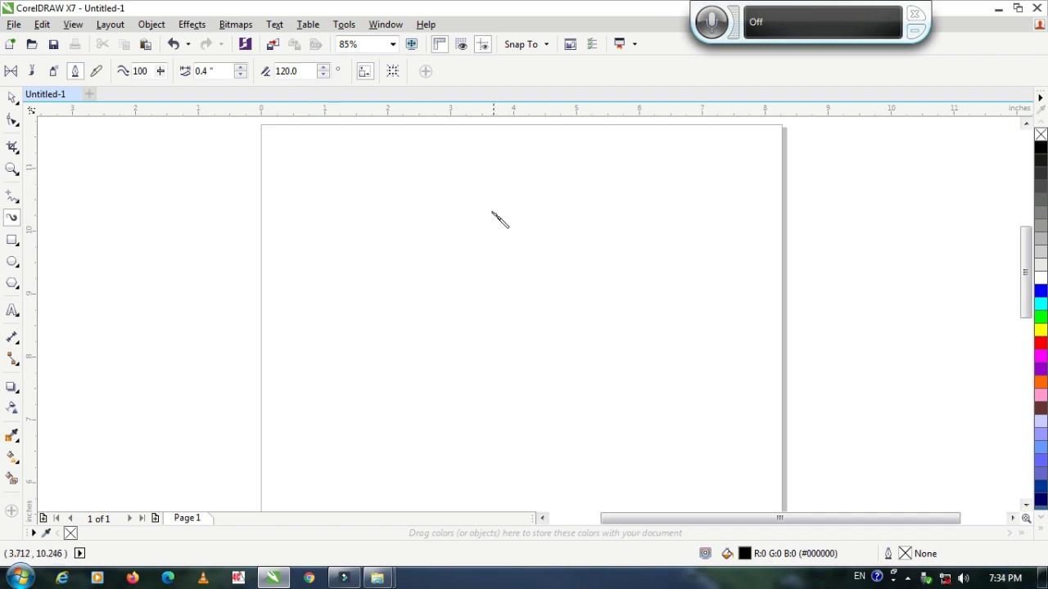
mouse_move(475, 222)
mouse_down()
mouse_move(487, 234)
mouse_move(478, 224)
mouse_up()
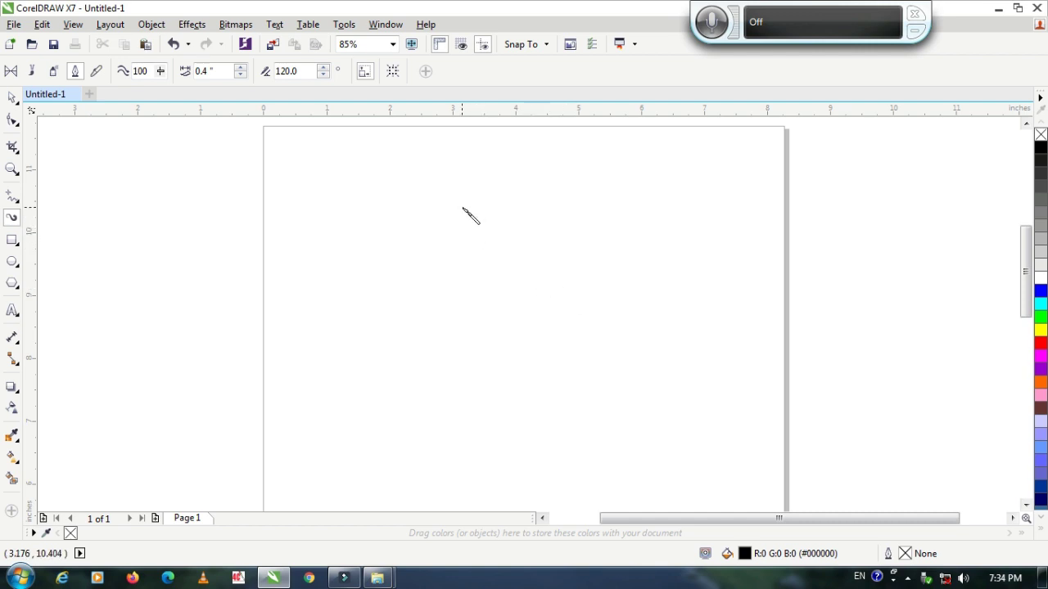
key(h)
drag(463, 219, 463, 215)
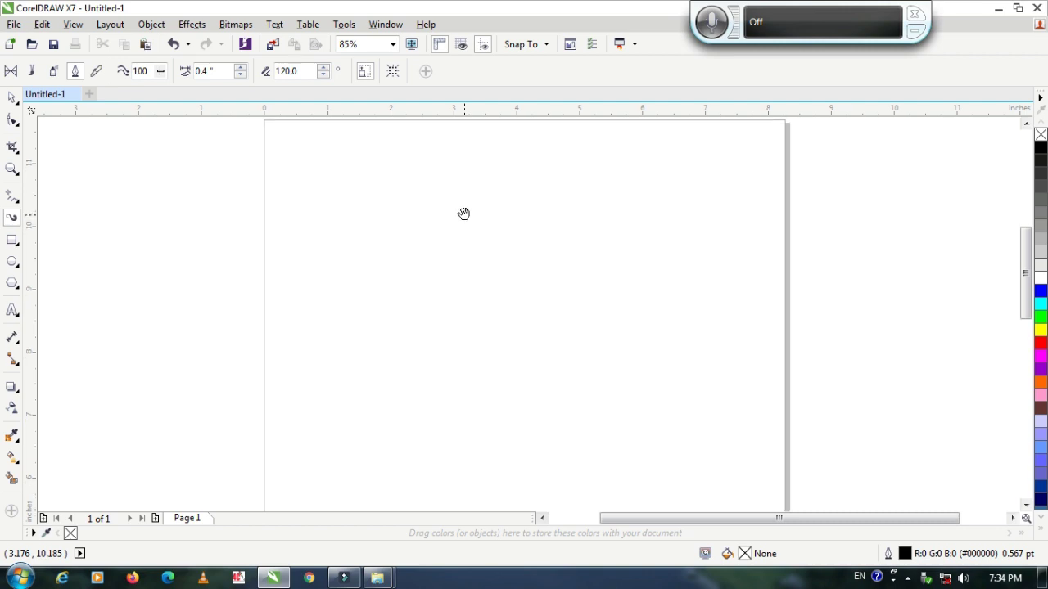
key(i)
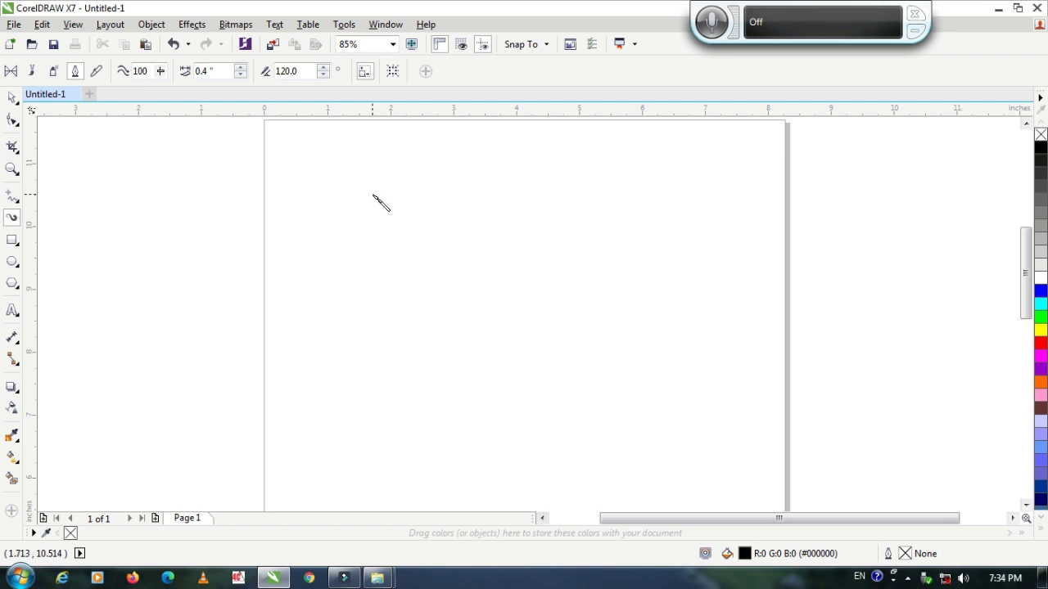
mouse_move(373, 198)
mouse_down()
mouse_move(392, 176)
mouse_move(422, 186)
mouse_move(429, 218)
mouse_move(401, 249)
mouse_move(435, 255)
mouse_move(427, 315)
mouse_move(394, 314)
mouse_move(324, 238)
mouse_up()
mouse_move(433, 244)
mouse_down()
mouse_move(480, 234)
mouse_move(465, 223)
mouse_up()
mouse_move(431, 170)
mouse_down()
mouse_move(528, 182)
mouse_move(580, 173)
mouse_up()
mouse_move(475, 161)
mouse_down()
mouse_move(460, 281)
mouse_move(501, 344)
mouse_up()
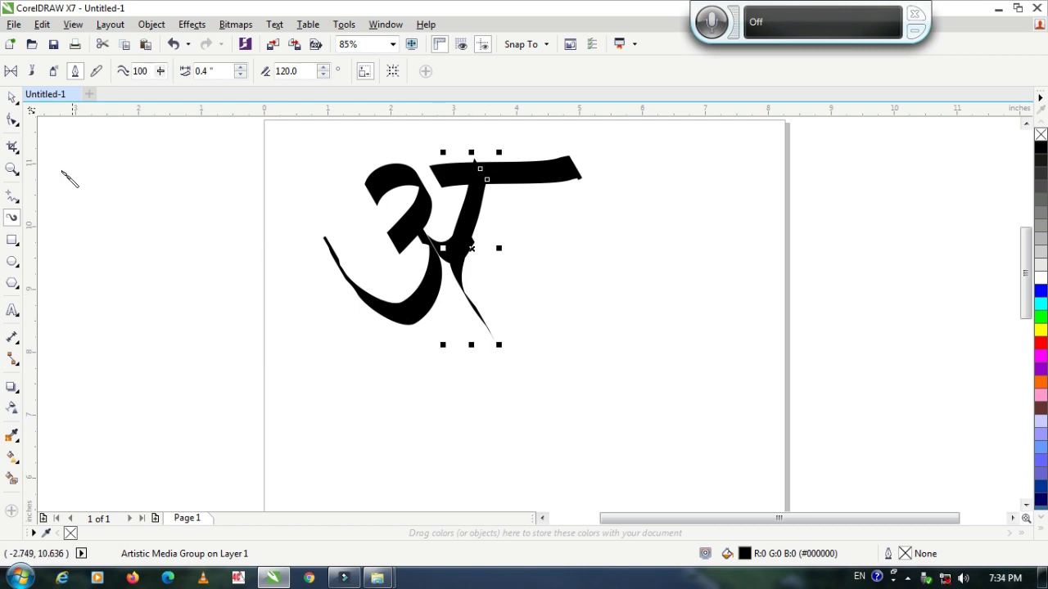
Step: Delete all strokes of the trial letter अ
click(12, 96)
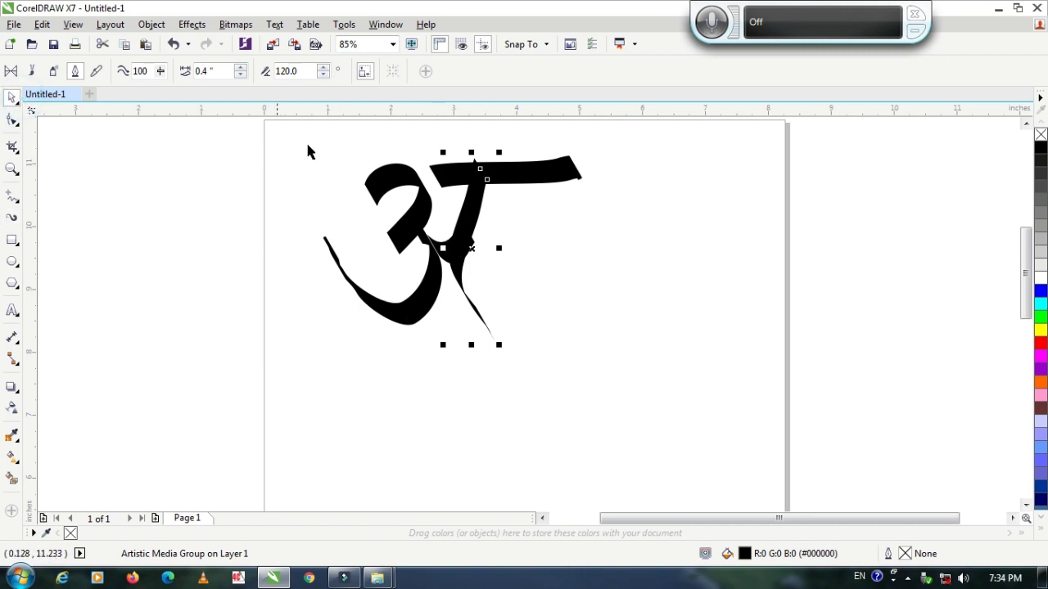
drag(240, 133, 628, 367)
key(Delete)
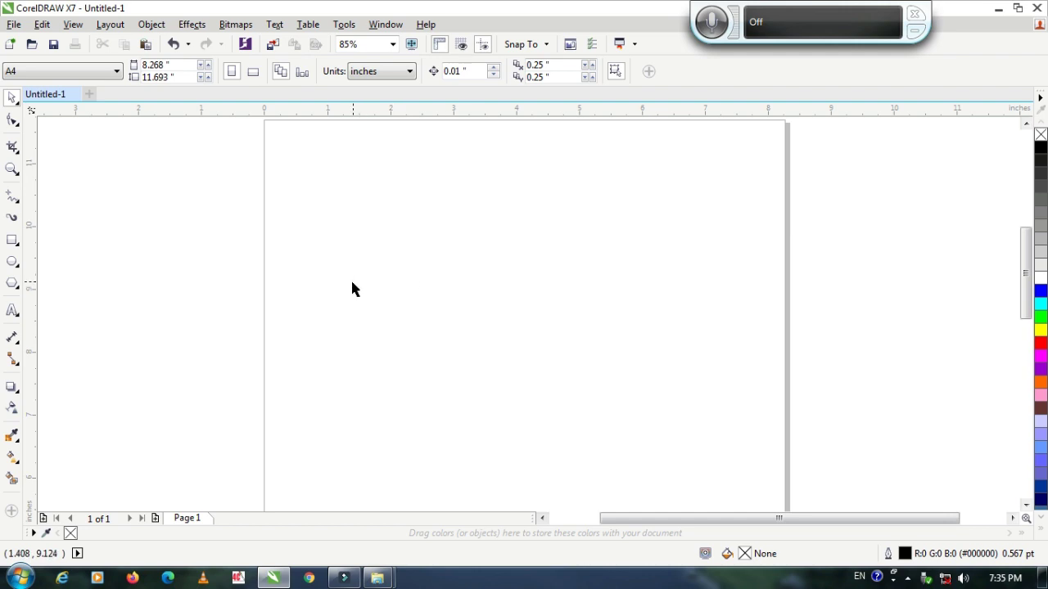
Step: Draw the 3-shaped part of अ with 0.4-inch calligraphic strokes at 120°, sweeping the lower stroke into a long curled tail past the page's left edge
drag(366, 267, 379, 282)
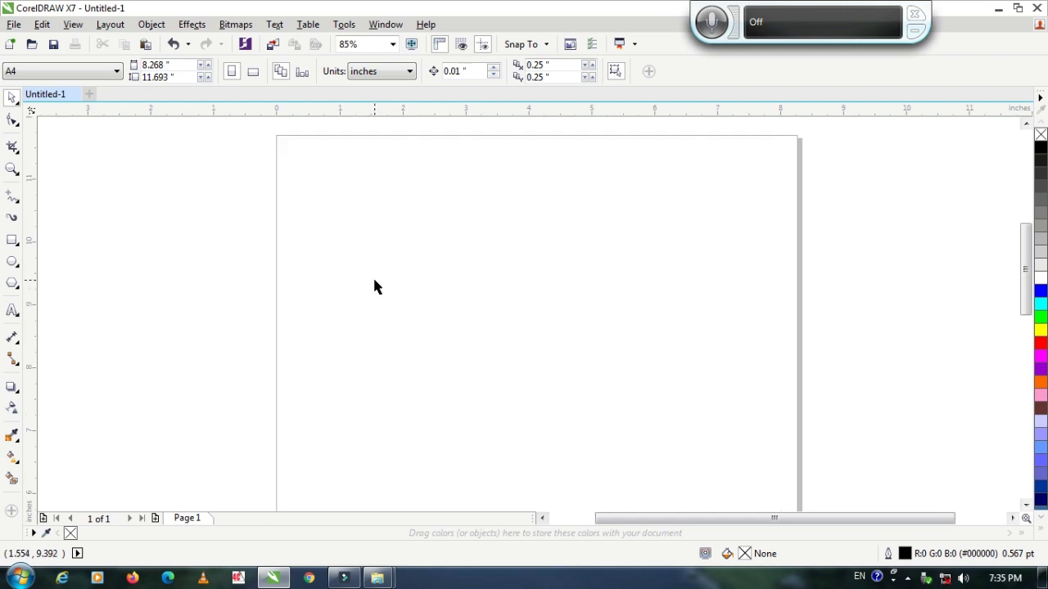
drag(369, 276, 335, 248)
drag(264, 244, 220, 238)
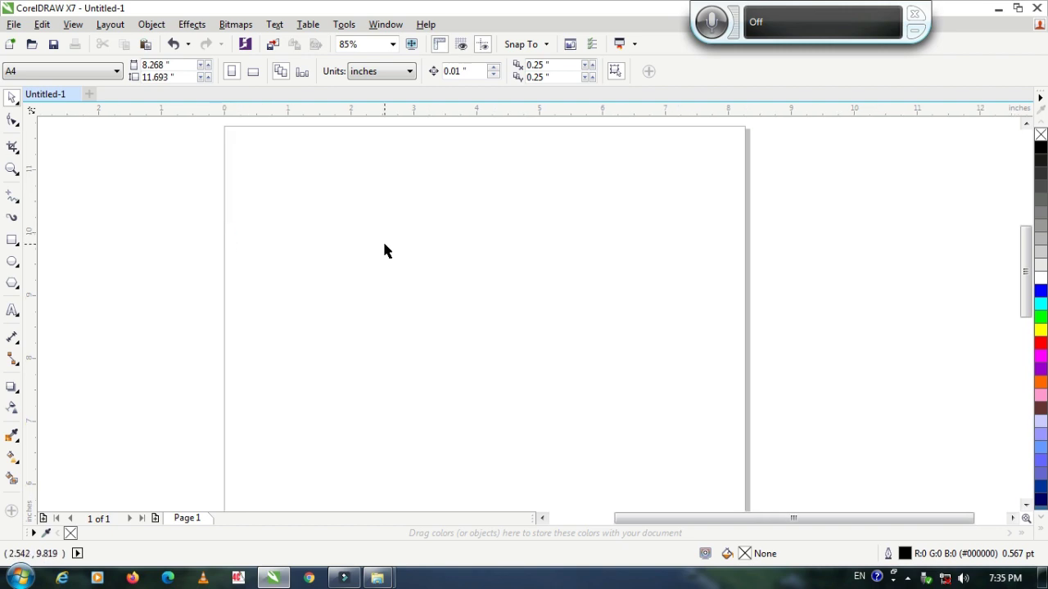
click(12, 217)
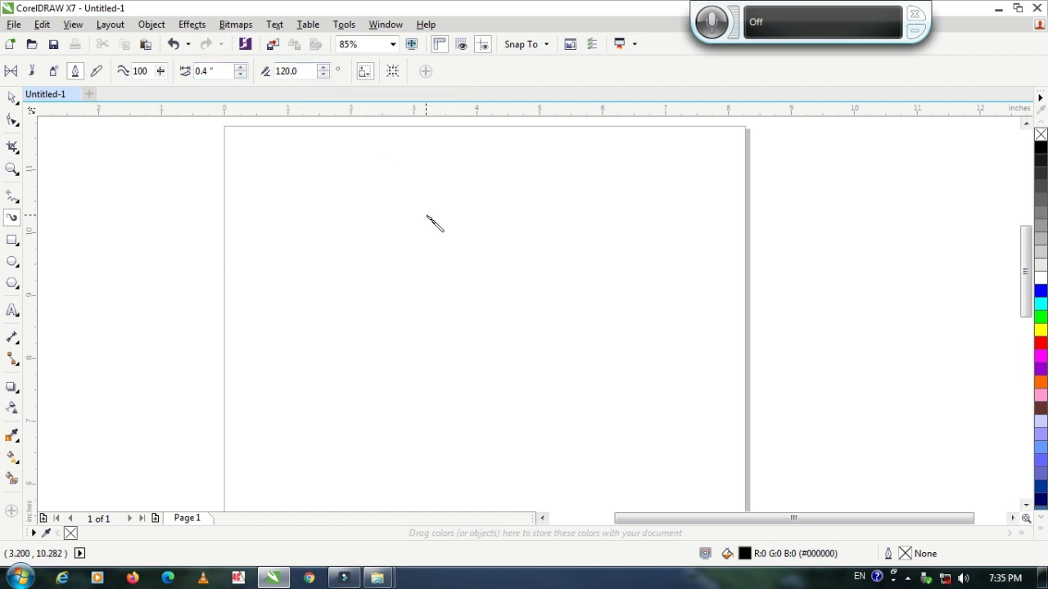
click(401, 219)
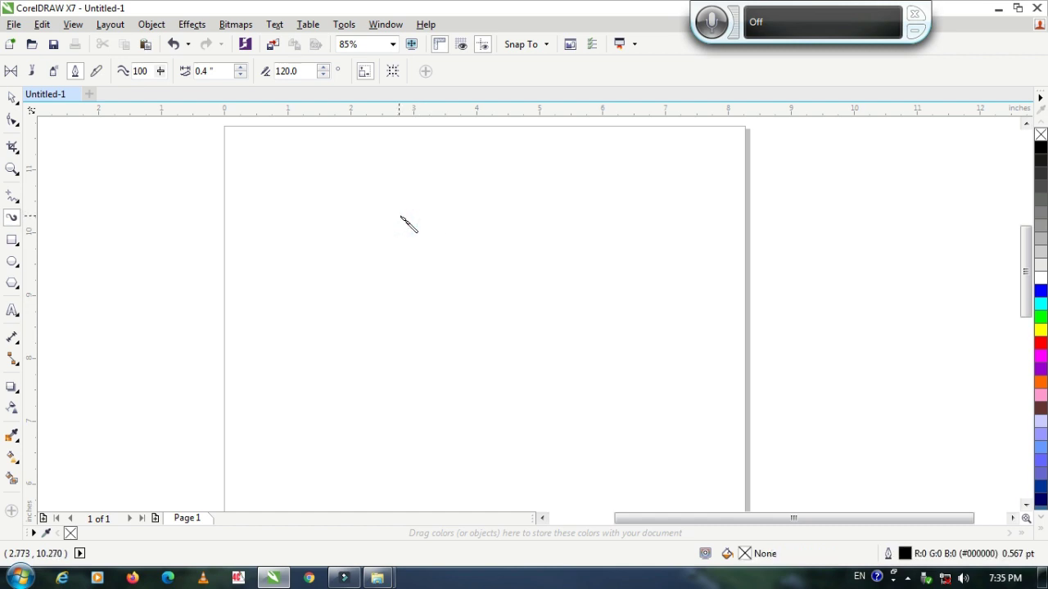
mouse_move(401, 219)
mouse_down()
mouse_move(439, 189)
mouse_move(473, 194)
mouse_move(486, 237)
mouse_move(422, 288)
mouse_move(460, 269)
mouse_move(484, 297)
mouse_move(496, 355)
mouse_move(457, 398)
mouse_move(403, 417)
mouse_move(287, 268)
mouse_move(231, 216)
mouse_move(195, 215)
mouse_move(170, 246)
mouse_move(175, 259)
mouse_up()
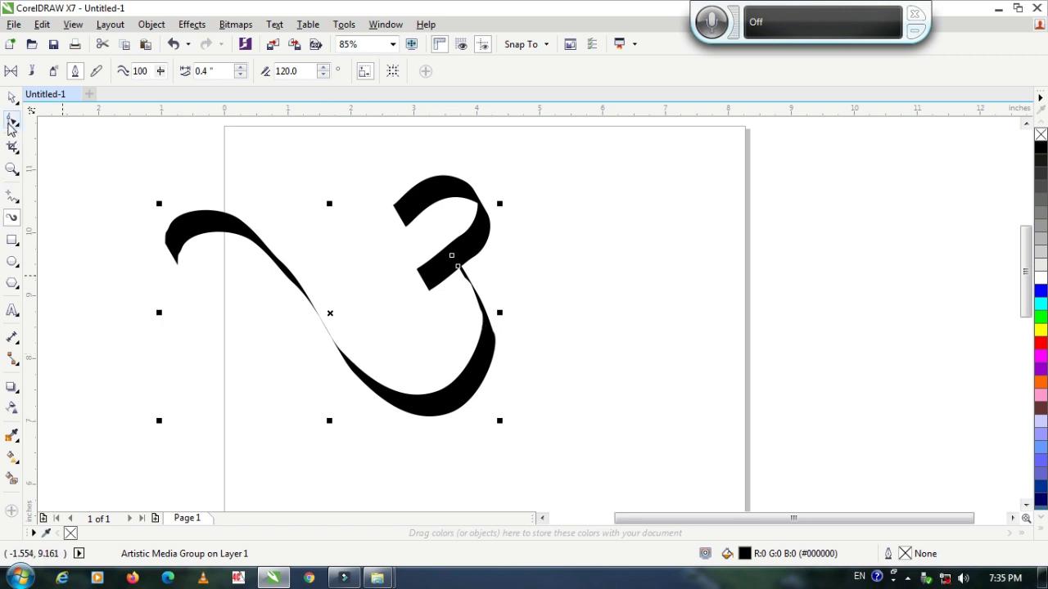
Step: Delete the lower stroke's surplus nodes near the tail end, along the diagonal and on the right bend with the Shape tool
click(10, 122)
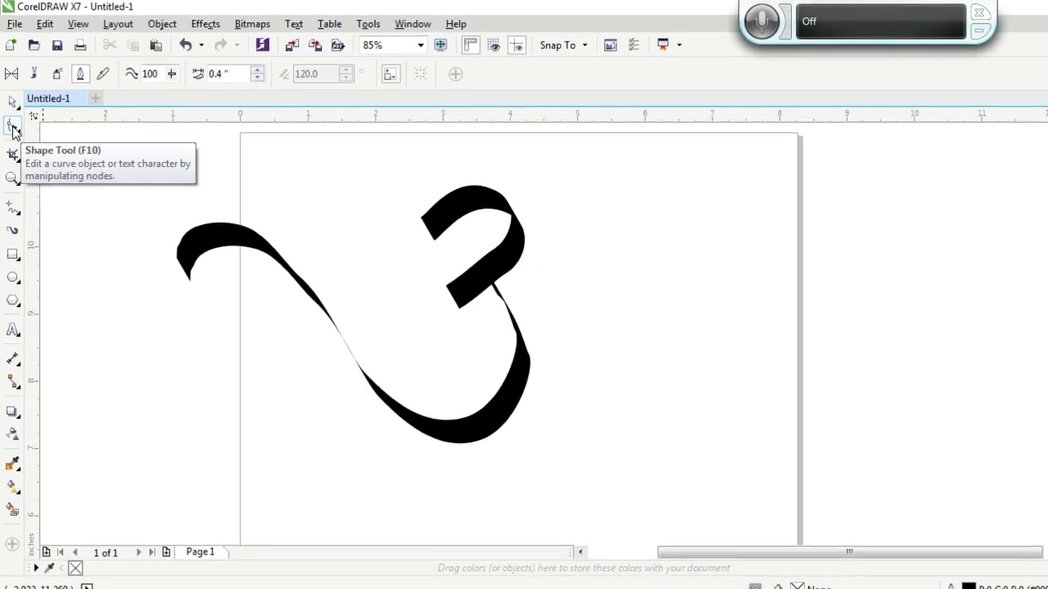
click(214, 240)
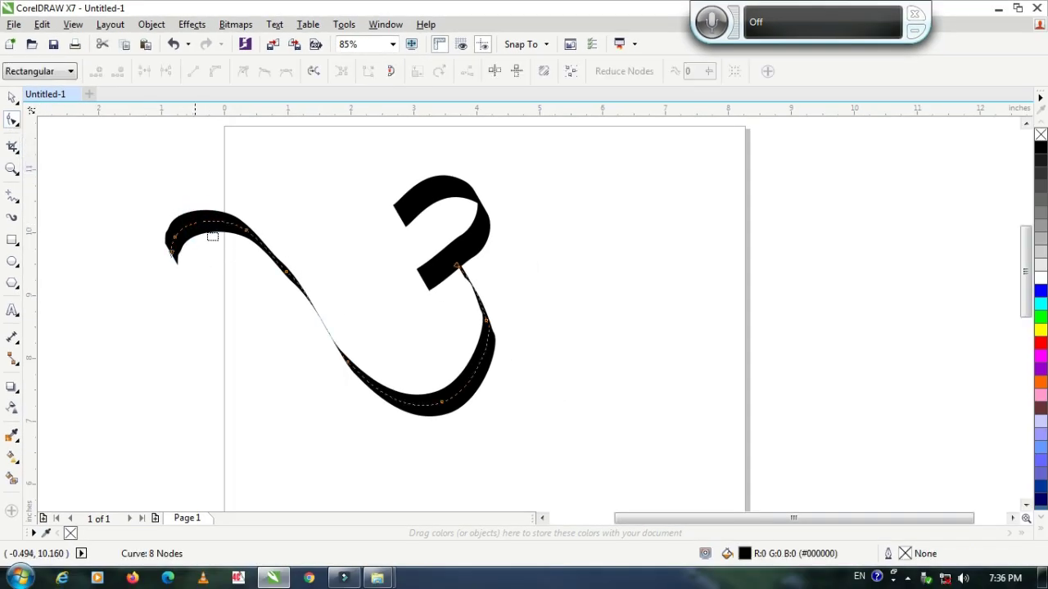
click(246, 230)
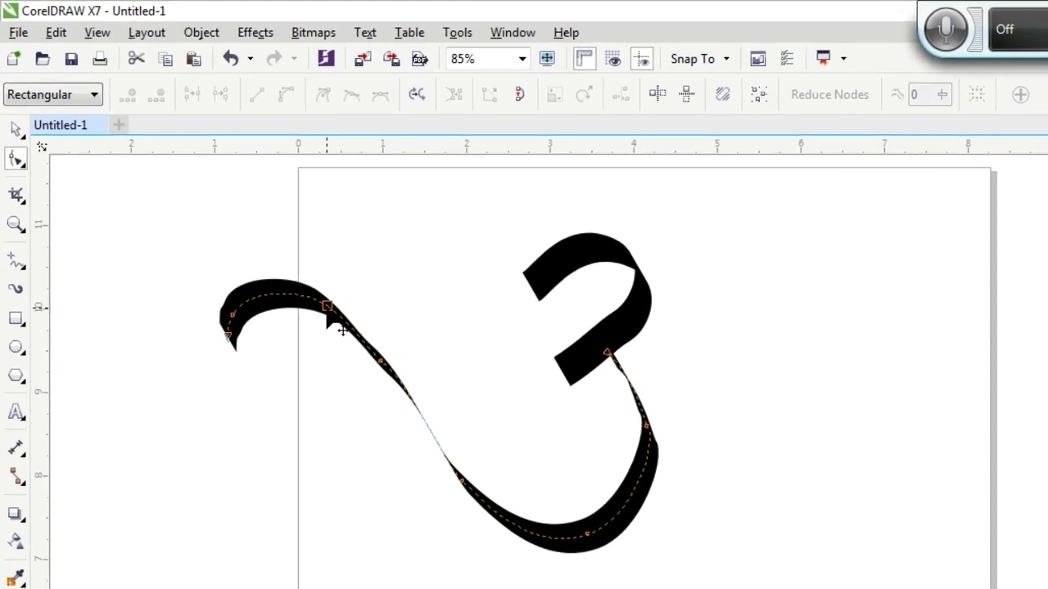
click(347, 329)
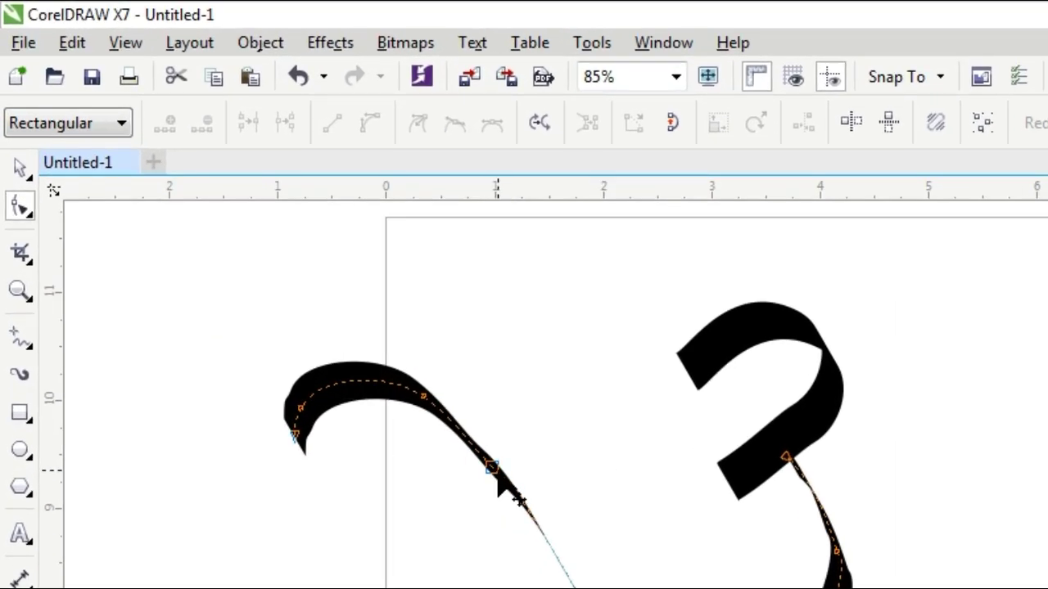
mouse_move(514, 500)
mouse_down()
mouse_move(533, 500)
mouse_move(491, 473)
mouse_up()
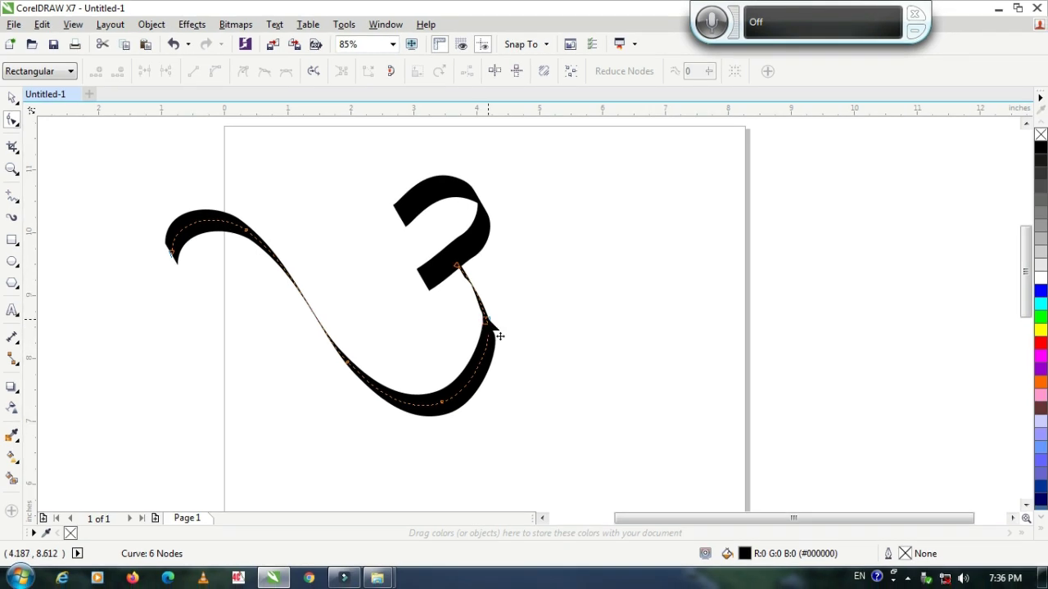
double_click(486, 320)
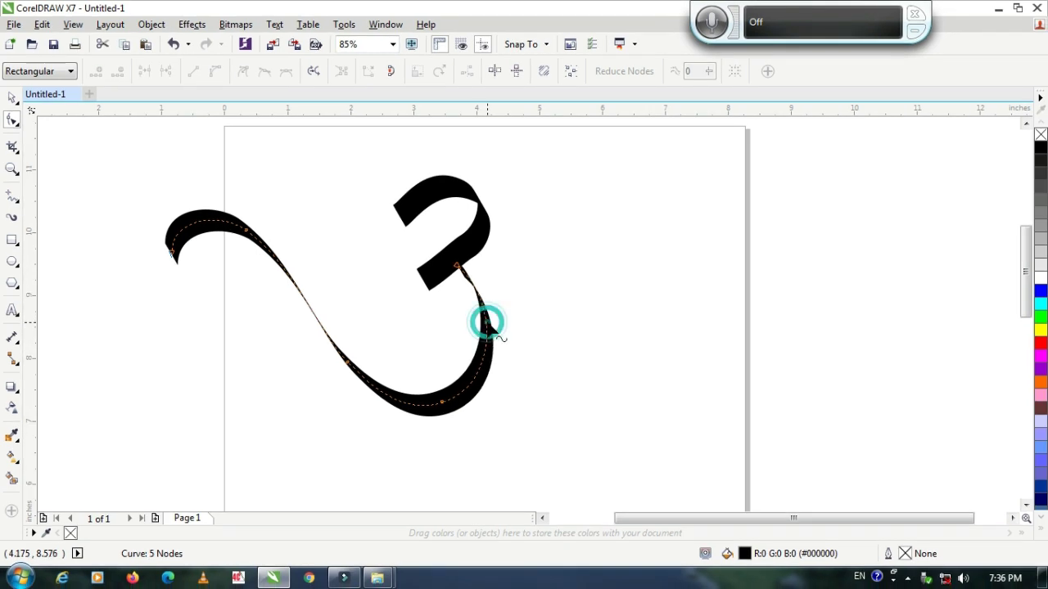
Step: Move the lower stroke's start node slightly into the upper stroke and pull its handle outward to round the bend
click(459, 267)
drag(459, 267, 452, 262)
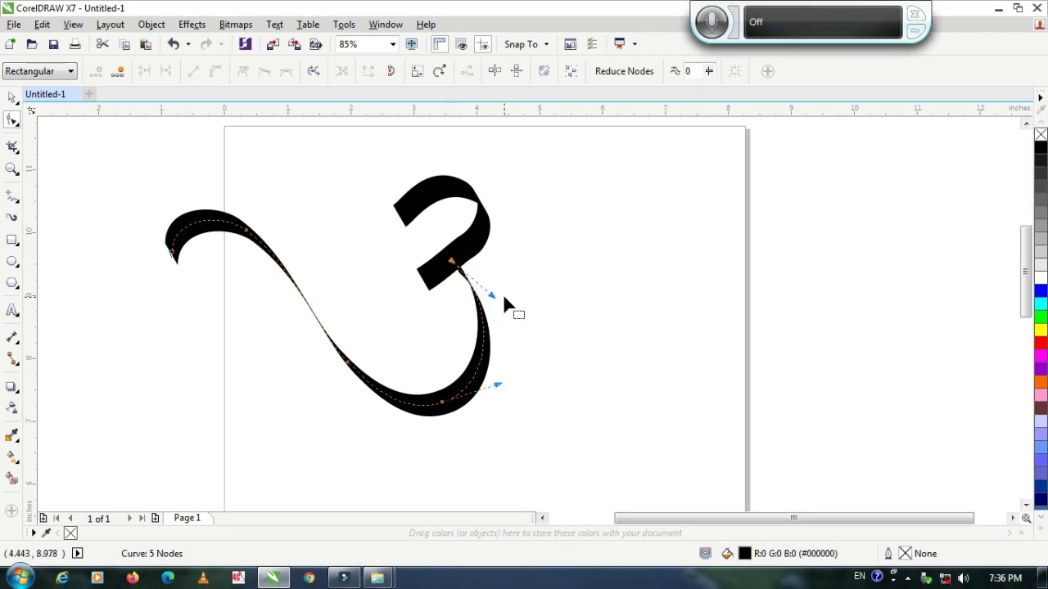
drag(492, 296, 515, 295)
key(Escape)
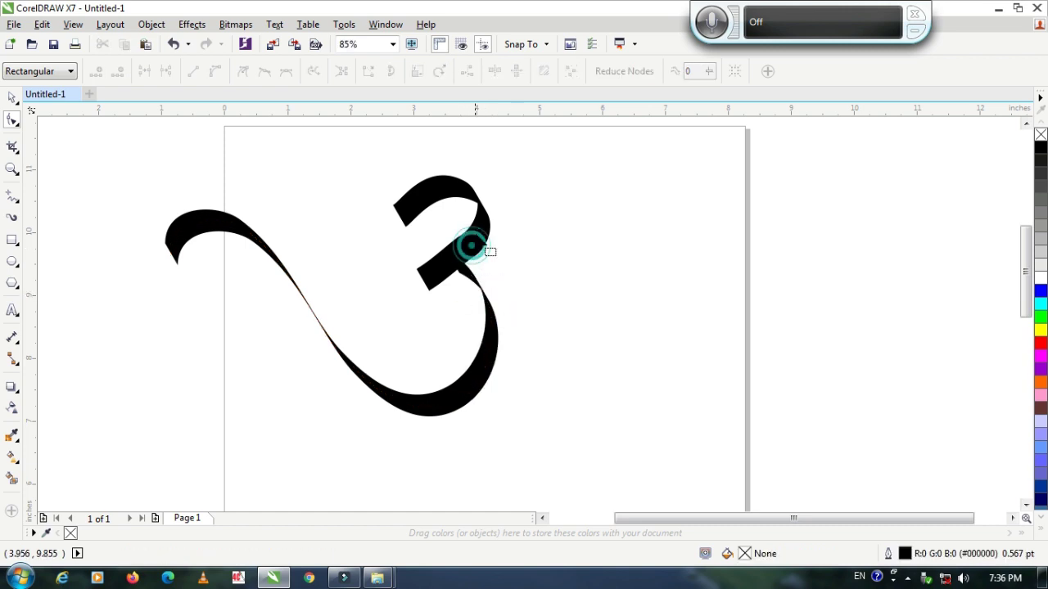
Step: Delete the surplus node on the upper stroke's lower arm
scroll(468, 236, up, 2)
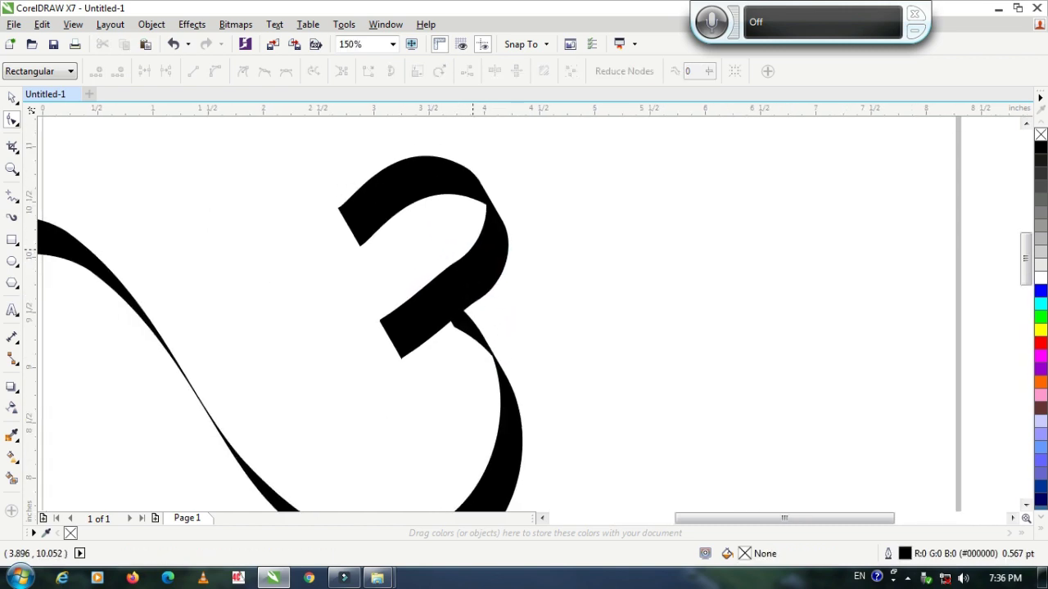
click(475, 264)
click(472, 268)
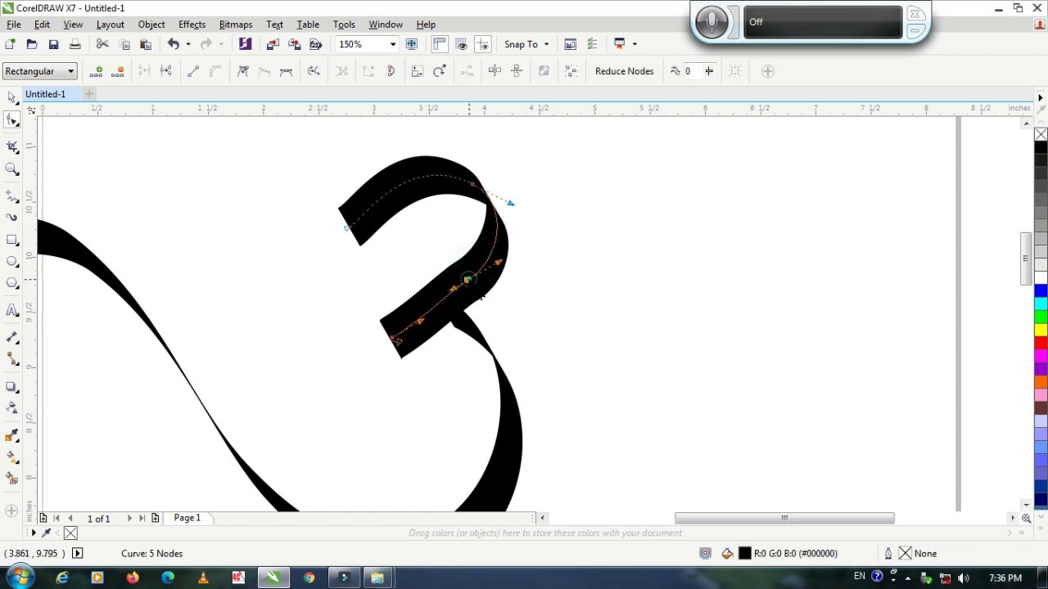
double_click(468, 280)
Step: Adjust the node handles and segments of the upper stroke to smooth its arch and lower arm
click(473, 183)
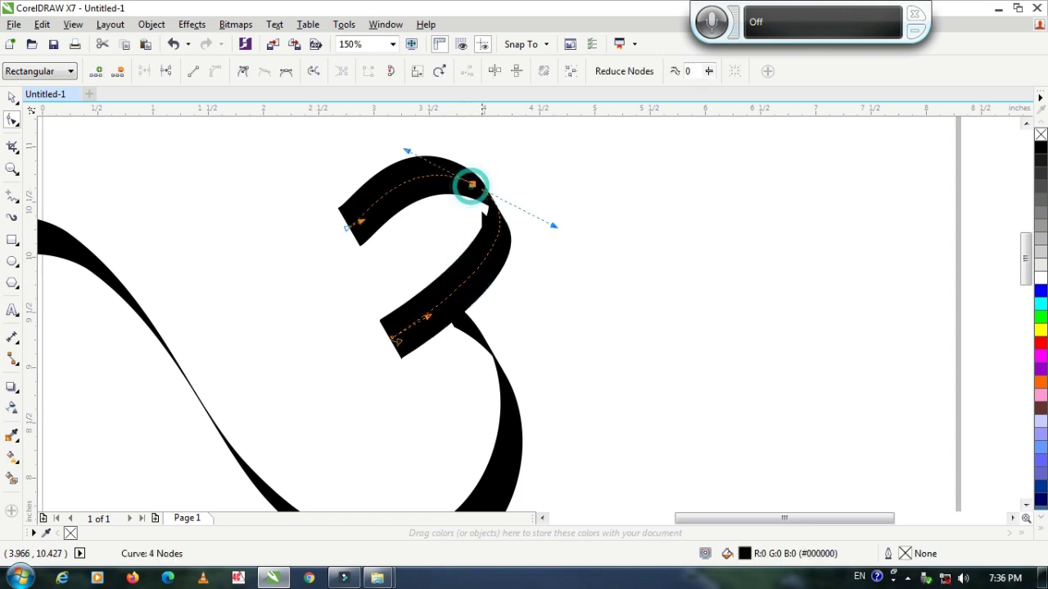
drag(399, 188, 402, 180)
drag(352, 257, 331, 263)
click(339, 260)
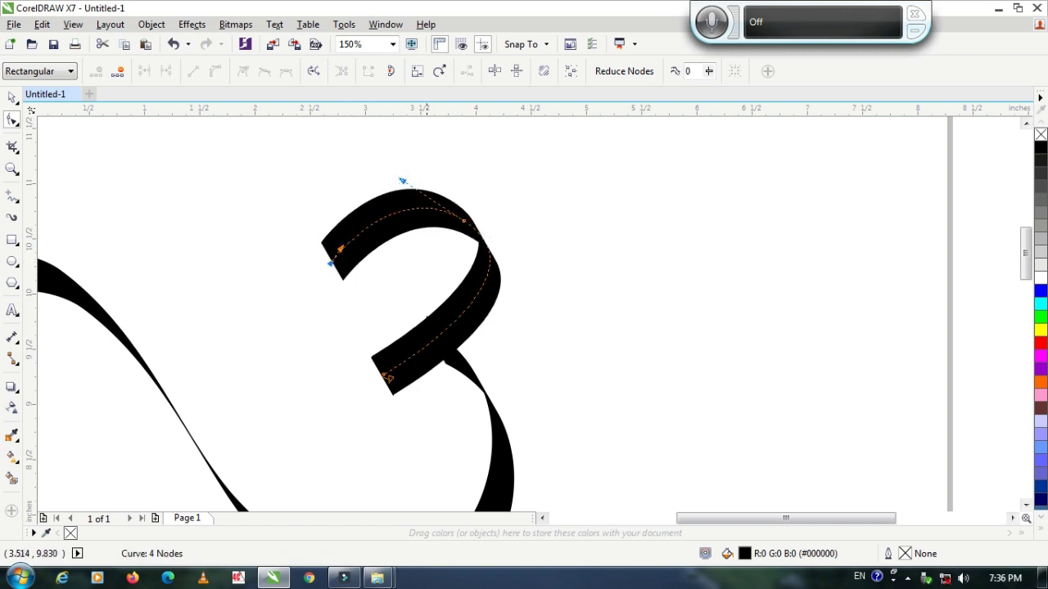
drag(442, 331, 448, 336)
scroll(516, 314, down, 2)
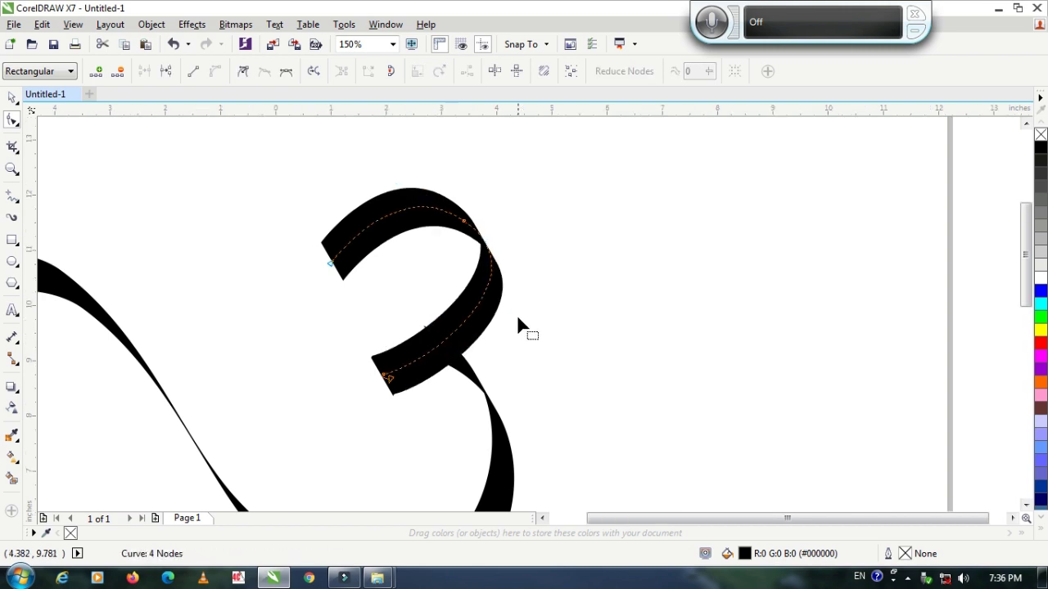
click(558, 297)
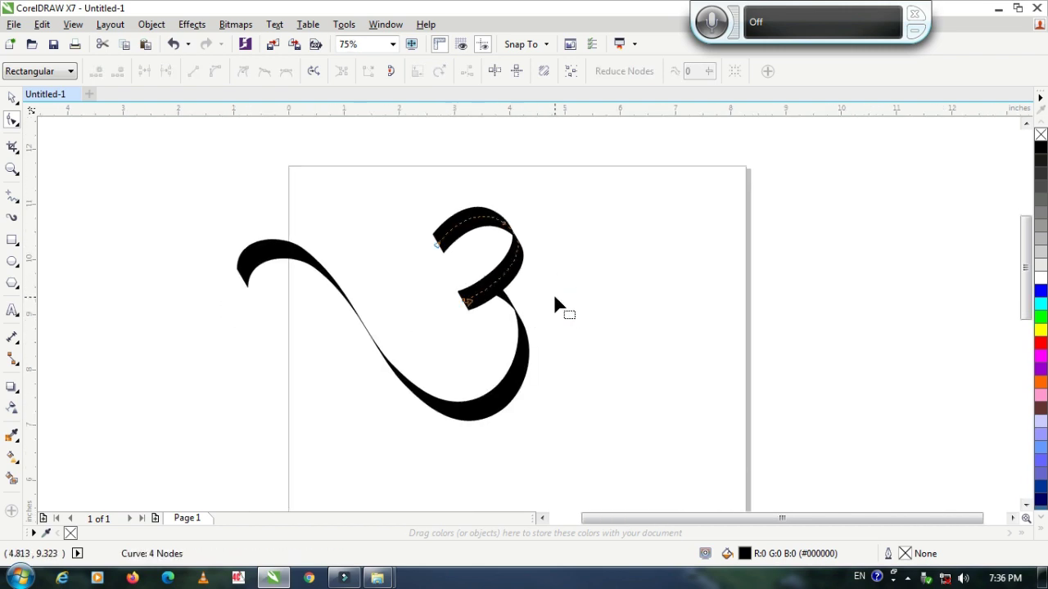
Step: Activate the calligraphic pen of the Artistic Media tool and deselect the upper stroke
click(12, 217)
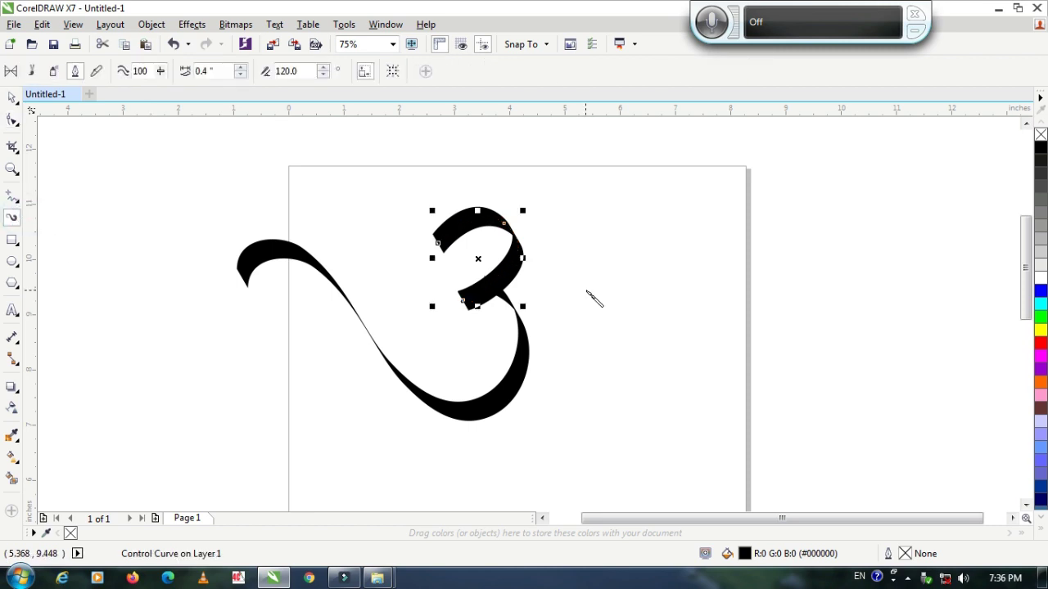
drag(595, 303, 510, 275)
click(498, 271)
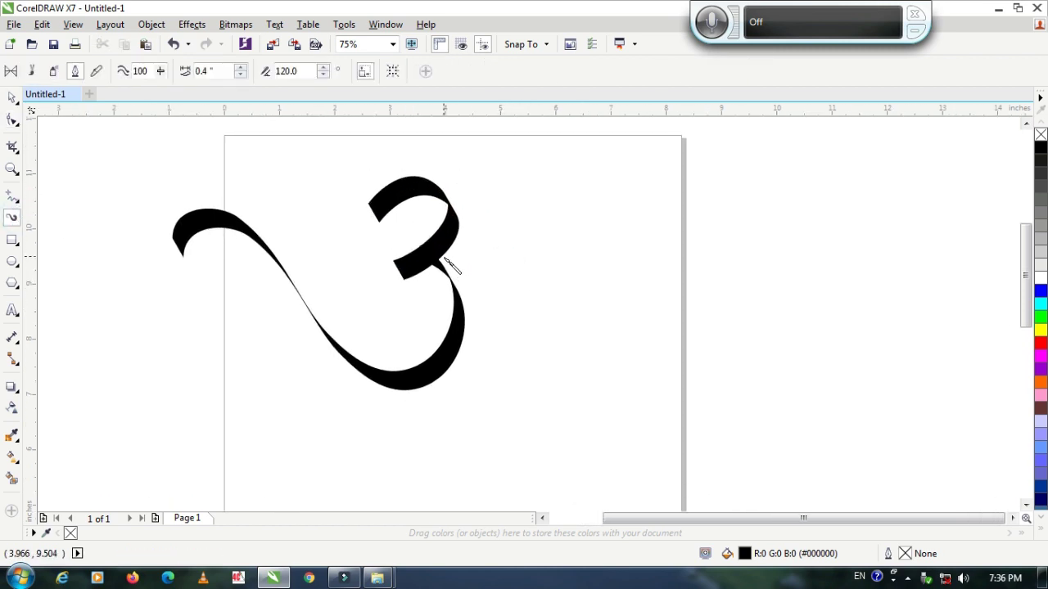
mouse_move(439, 262)
mouse_down()
mouse_move(495, 301)
mouse_move(481, 237)
mouse_move(518, 203)
mouse_move(540, 201)
mouse_move(566, 215)
mouse_move(572, 242)
mouse_move(541, 337)
mouse_up()
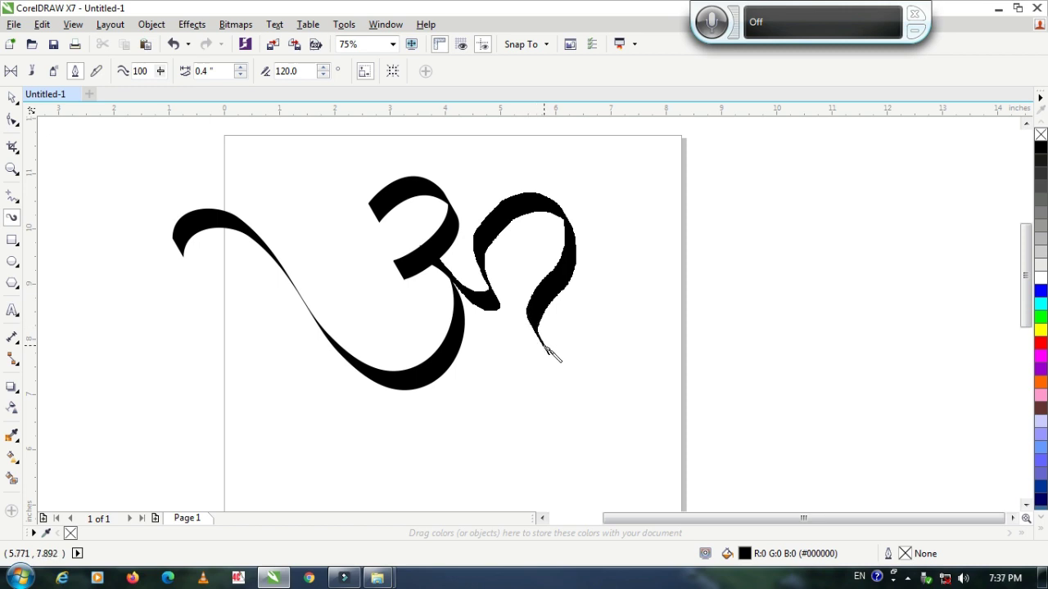
mouse_move(550, 356)
mouse_down()
mouse_move(603, 367)
mouse_move(646, 358)
mouse_move(669, 383)
mouse_up()
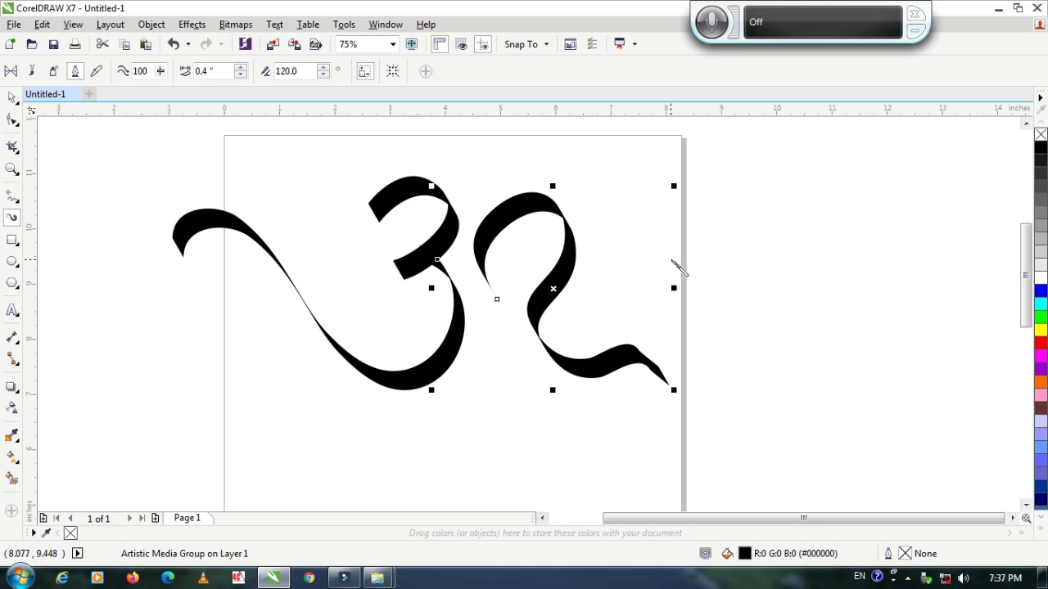
key(ctrl+z)
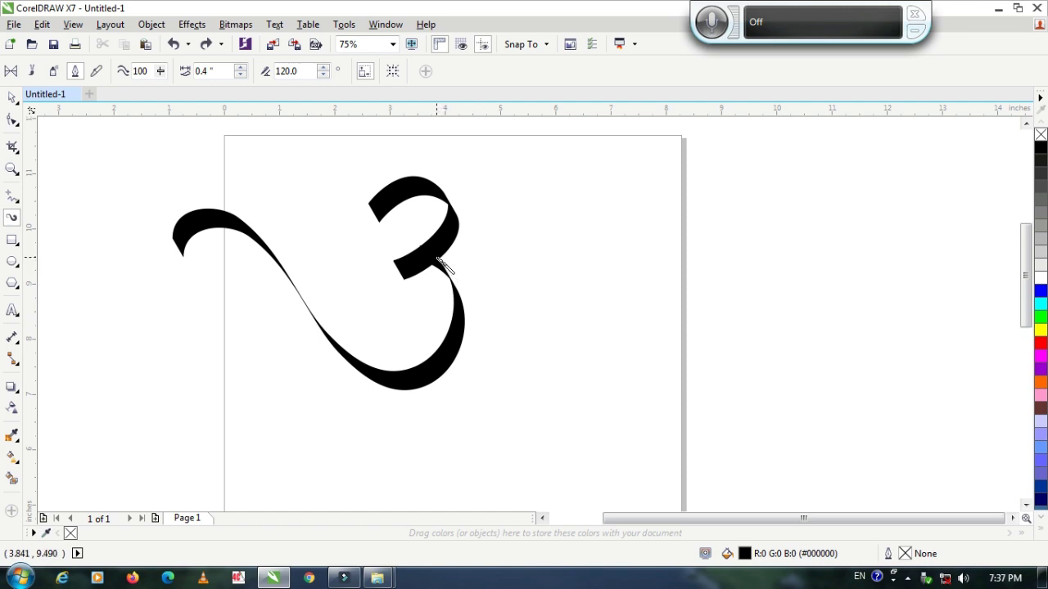
mouse_move(436, 259)
mouse_down()
mouse_move(479, 298)
mouse_move(491, 293)
mouse_move(478, 240)
mouse_move(525, 204)
mouse_move(554, 213)
mouse_move(570, 252)
mouse_move(528, 301)
mouse_move(541, 356)
mouse_up()
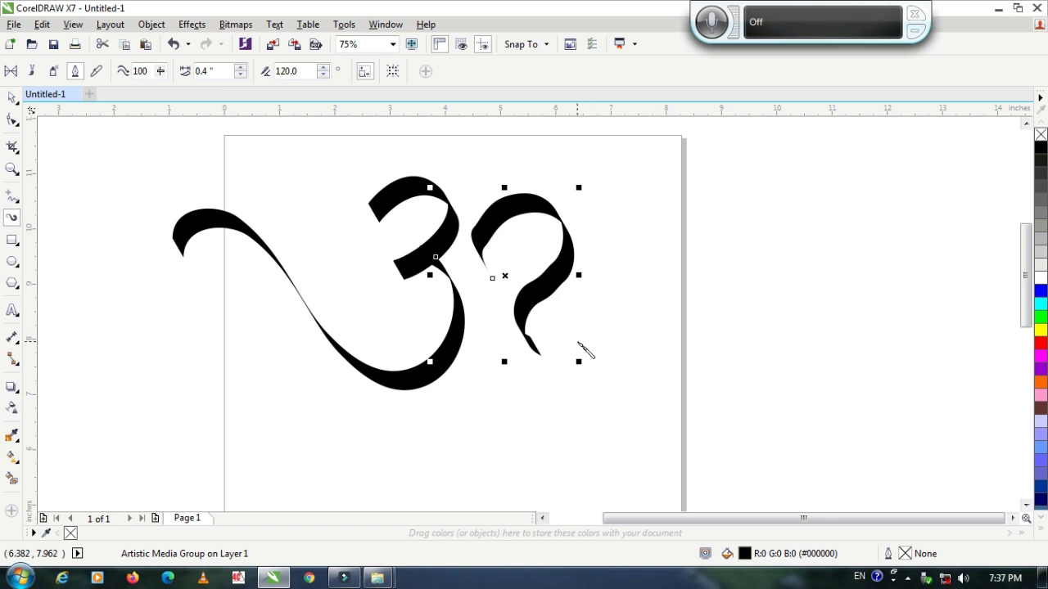
key(ctrl+z)
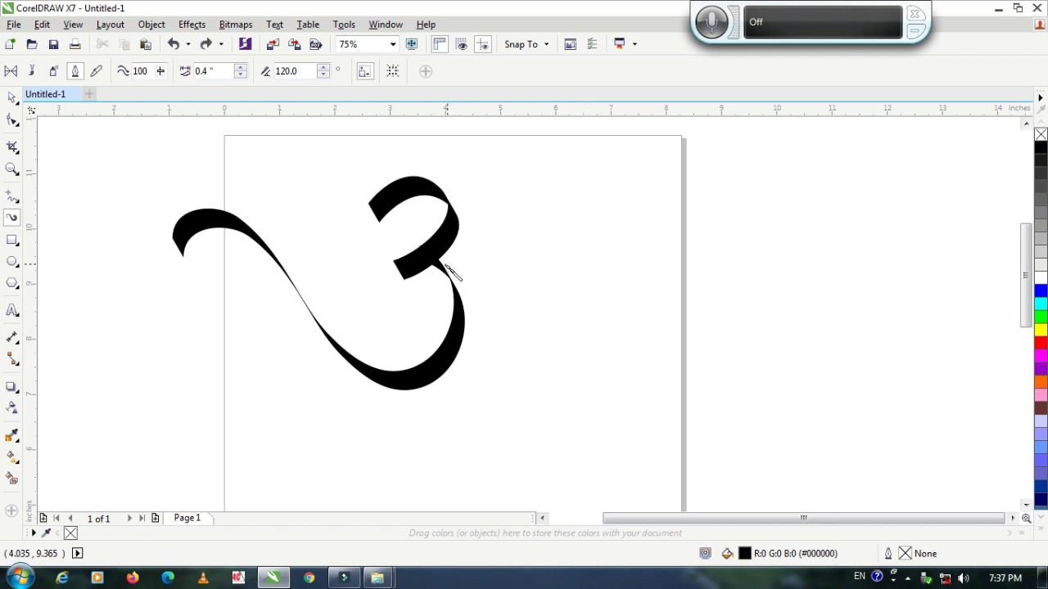
Step: Draw a calligraphic stroke from the junction through a small dip, over a high arch and down to a tapered tail, and select it for node editing
mouse_move(437, 258)
mouse_down()
mouse_move(473, 293)
mouse_move(498, 264)
mouse_move(512, 205)
mouse_move(585, 223)
mouse_move(602, 279)
mouse_move(550, 335)
mouse_move(548, 368)
mouse_move(617, 380)
mouse_up()
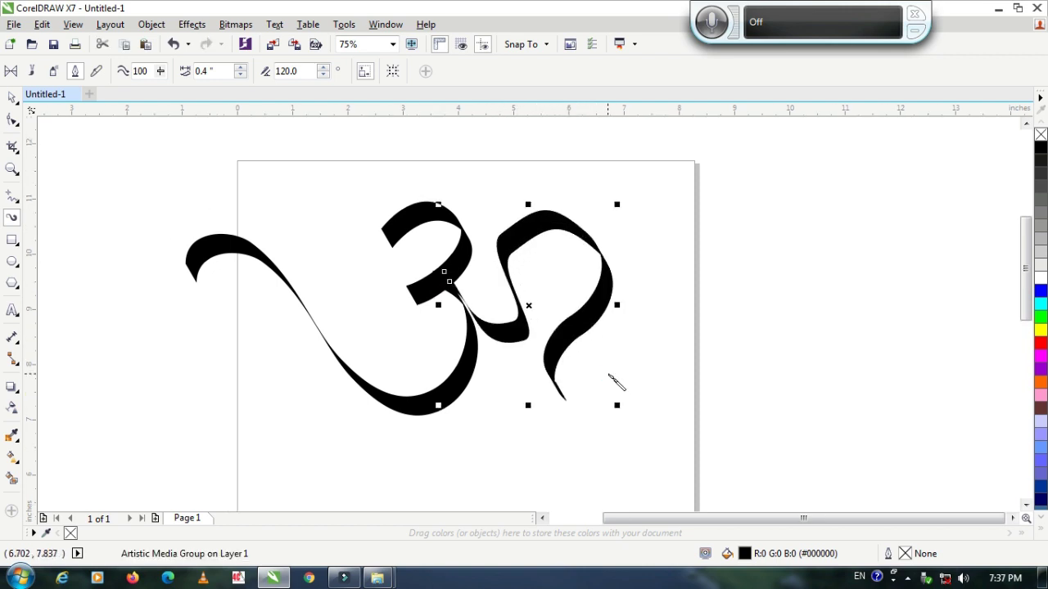
click(13, 121)
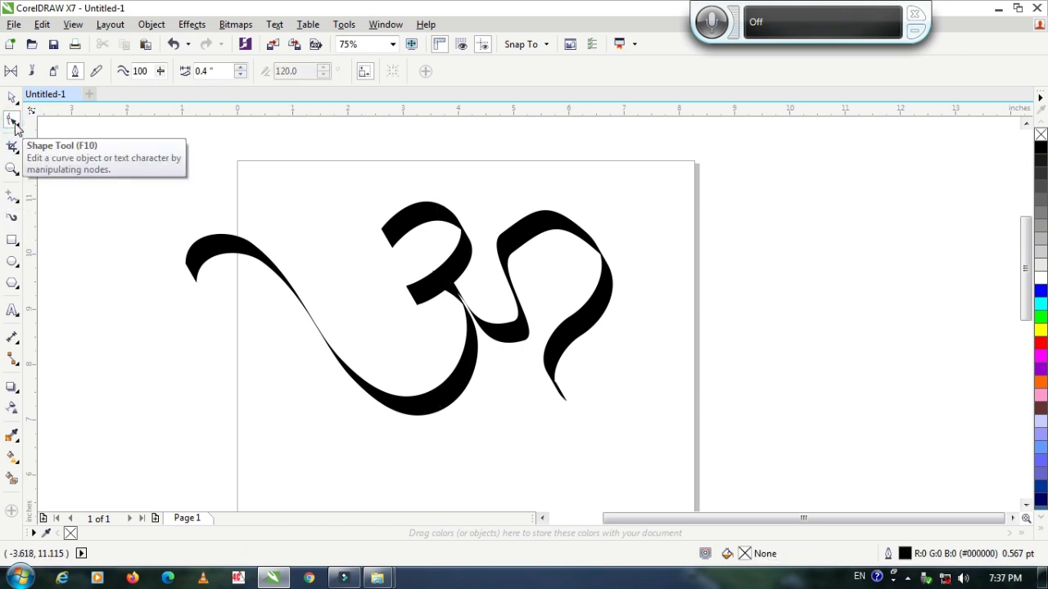
click(526, 250)
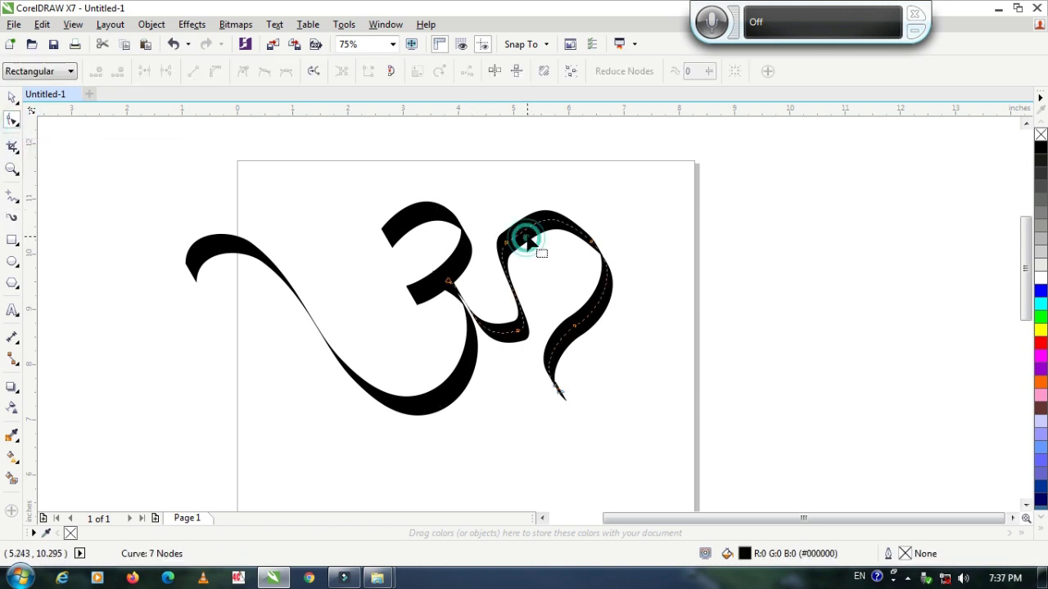
double_click(507, 243)
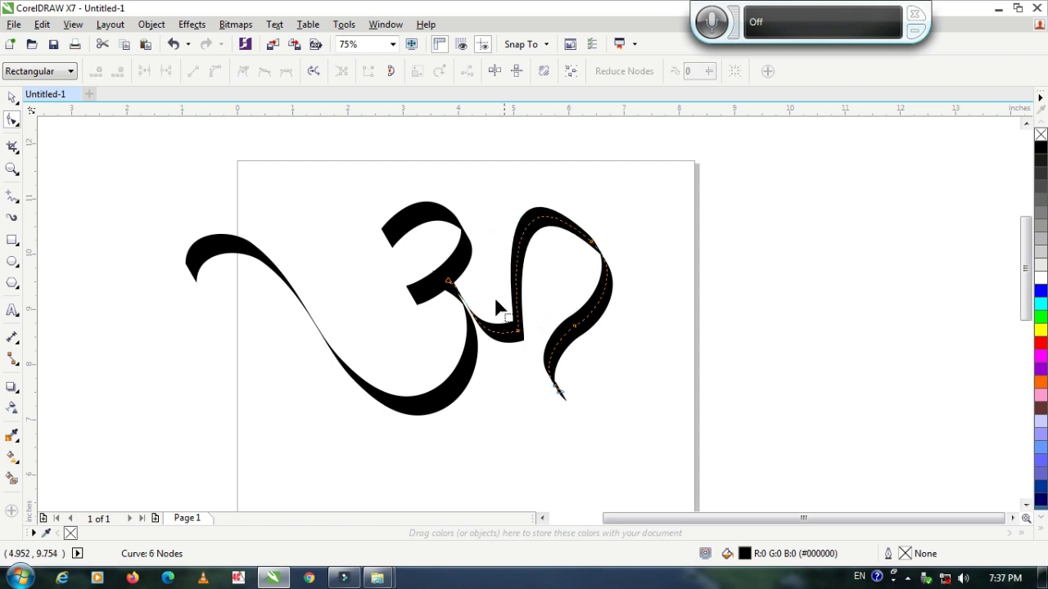
key(ctrl+z)
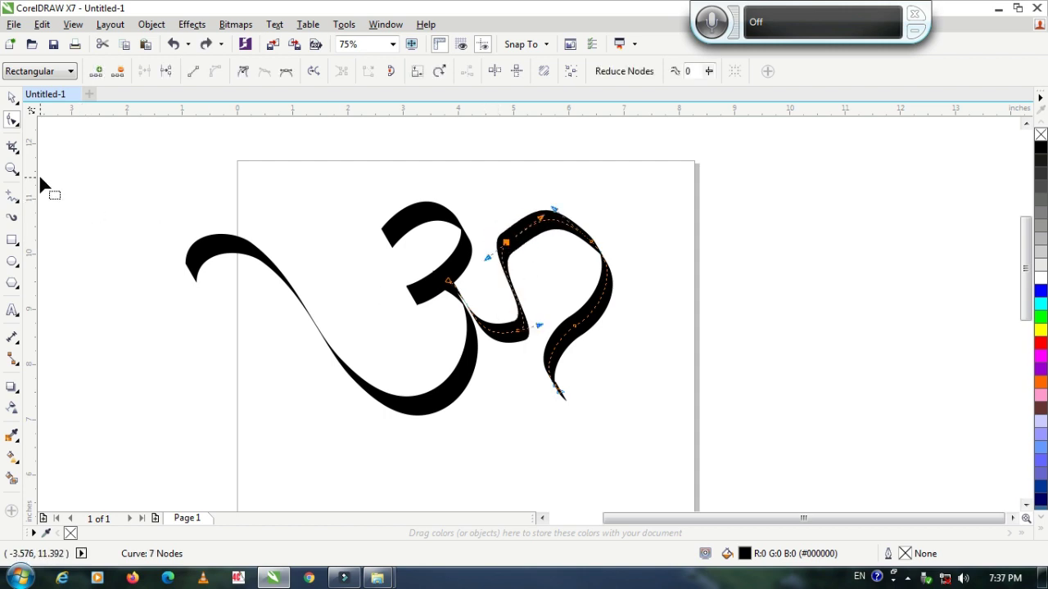
scroll(548, 236, up, 2)
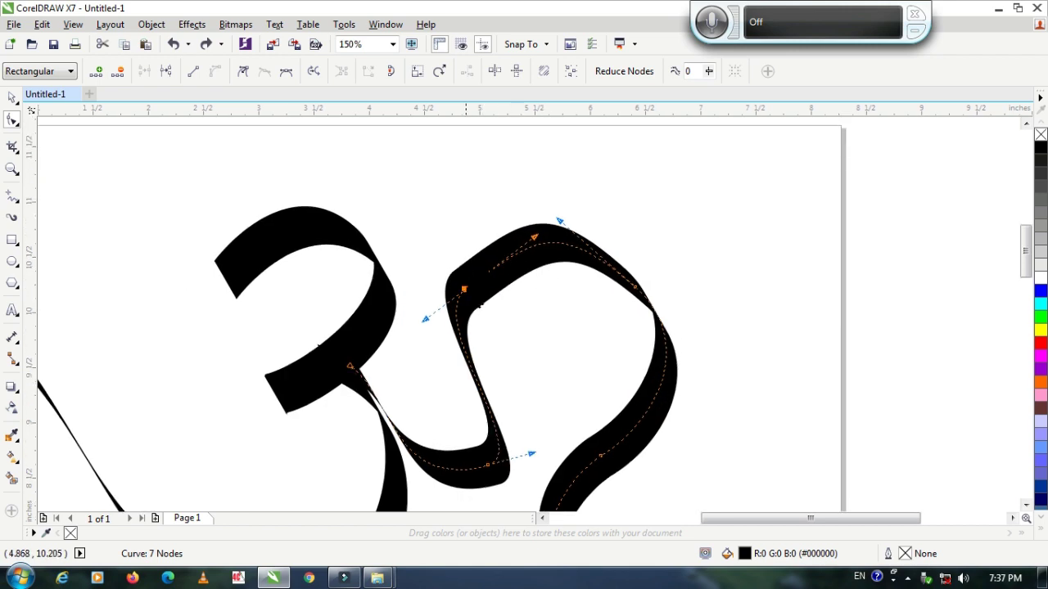
double_click(464, 289)
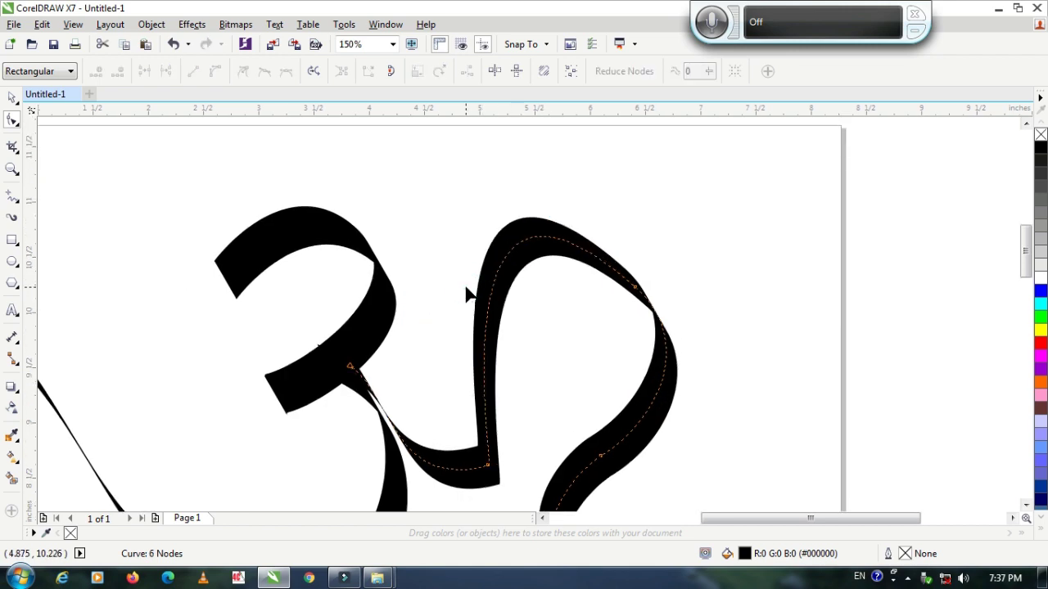
key(ctrl+z)
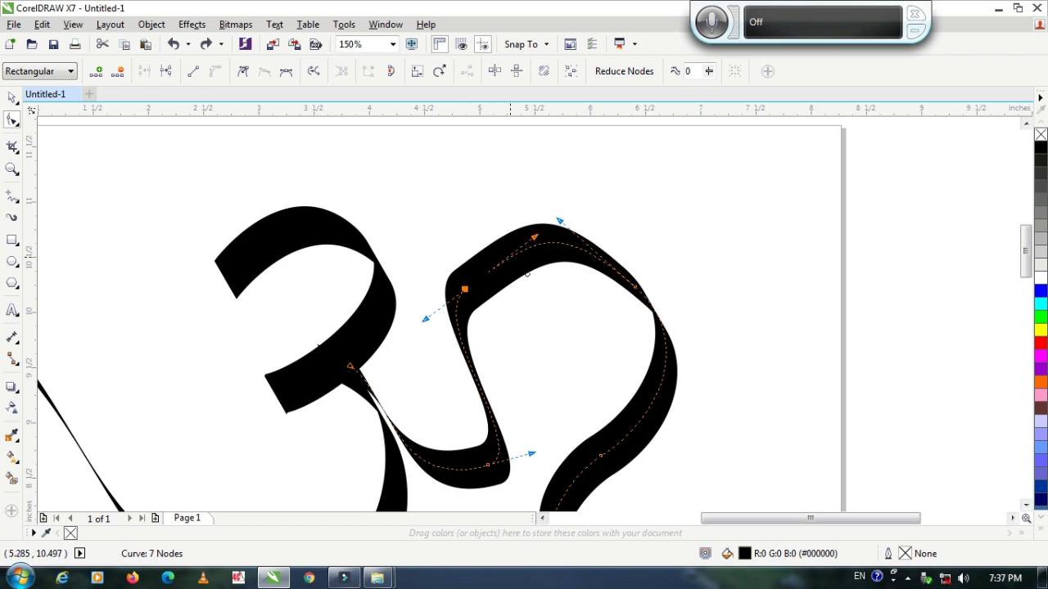
Step: Add a node on the new stroke's arch near its left shoulder and adjust the nodes and handles there to round the shoulder
double_click(525, 276)
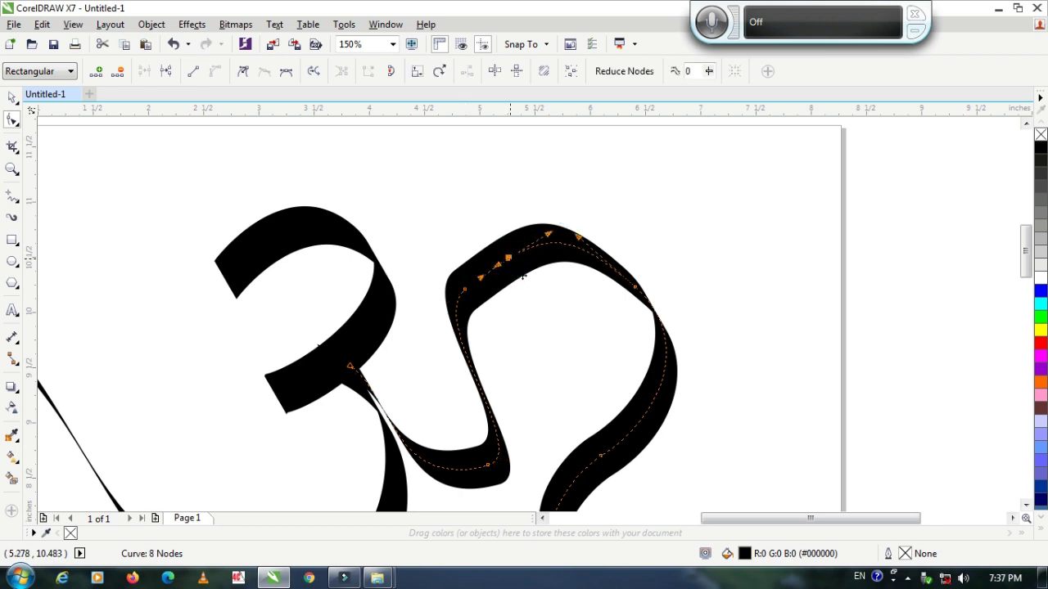
drag(509, 257, 474, 268)
click(465, 287)
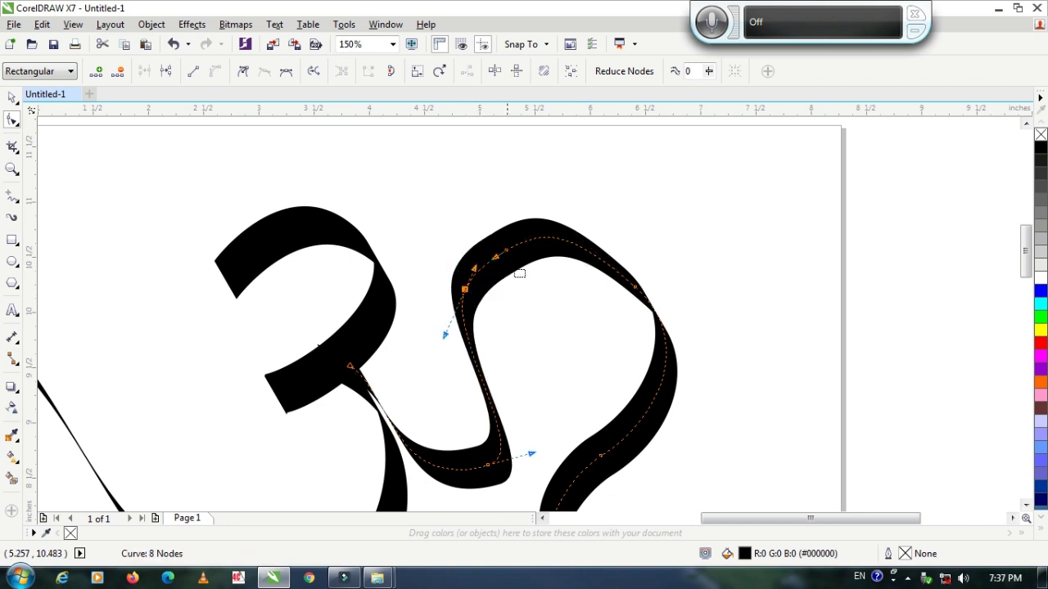
click(503, 251)
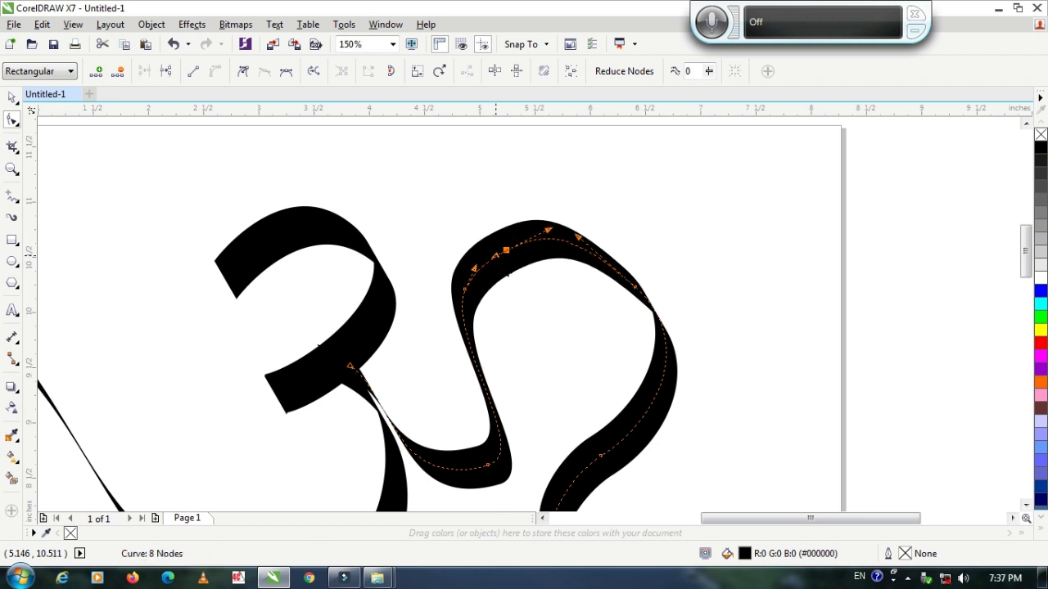
drag(506, 250, 519, 269)
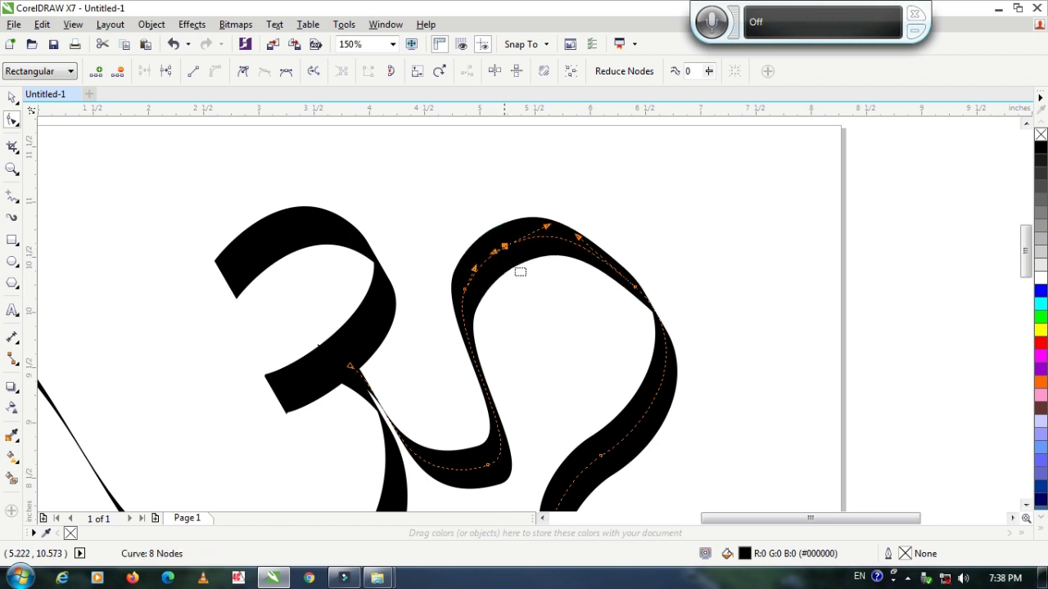
Step: Delete the surplus node midway along the new stroke's right diagonal and adjust the handles of the arch's right node to round the bend
key(h)
drag(616, 278, 550, 191)
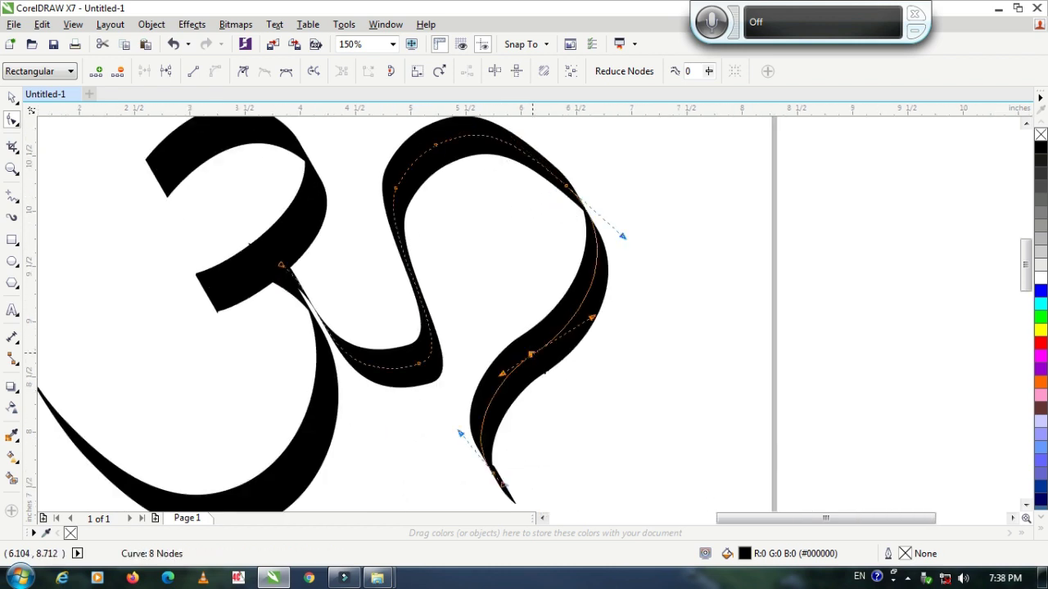
double_click(532, 352)
drag(570, 242, 562, 313)
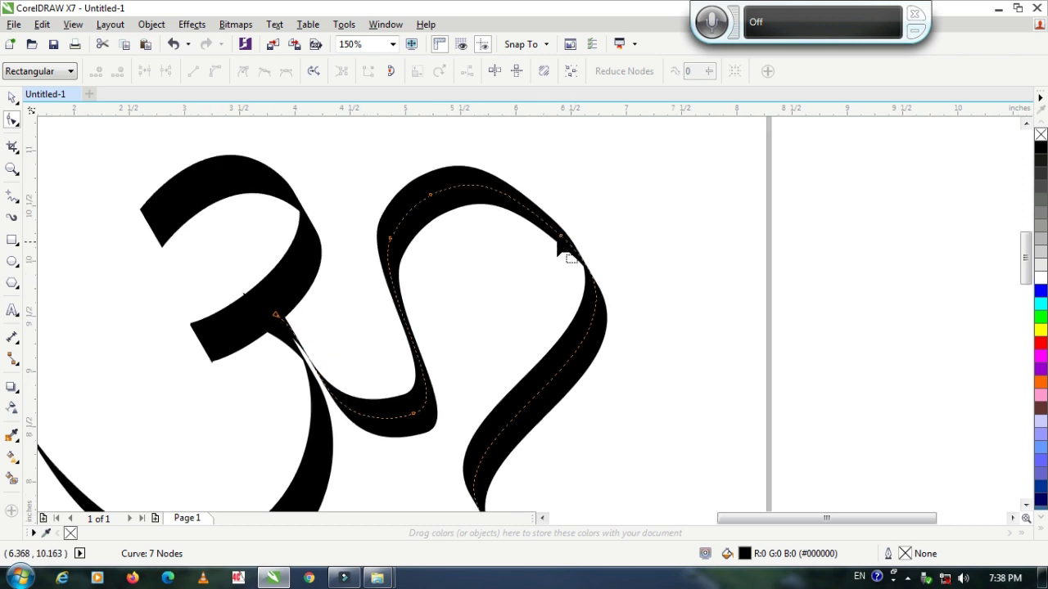
click(562, 237)
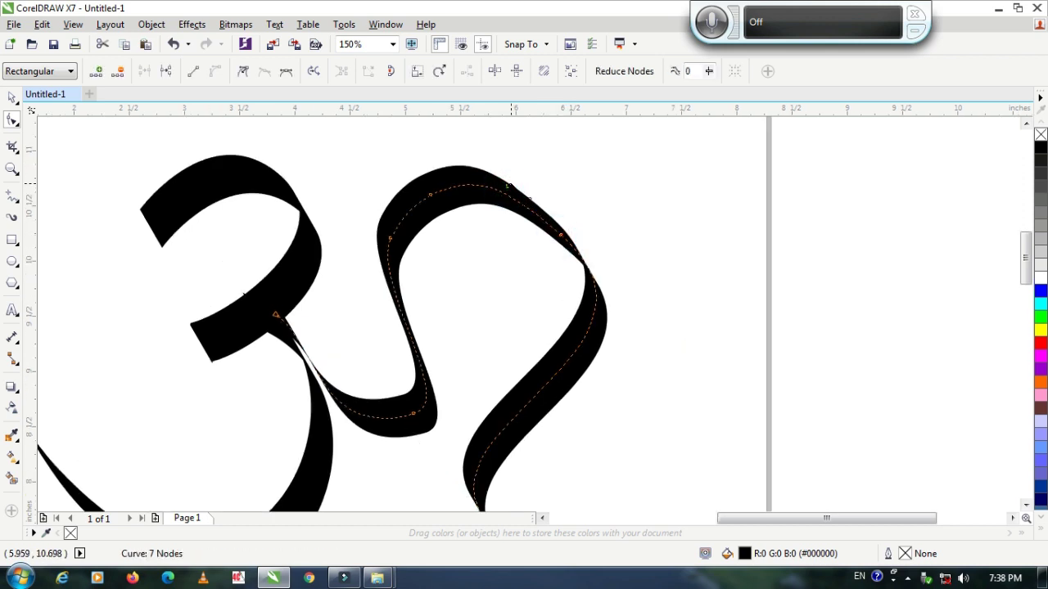
click(562, 236)
drag(590, 266, 692, 350)
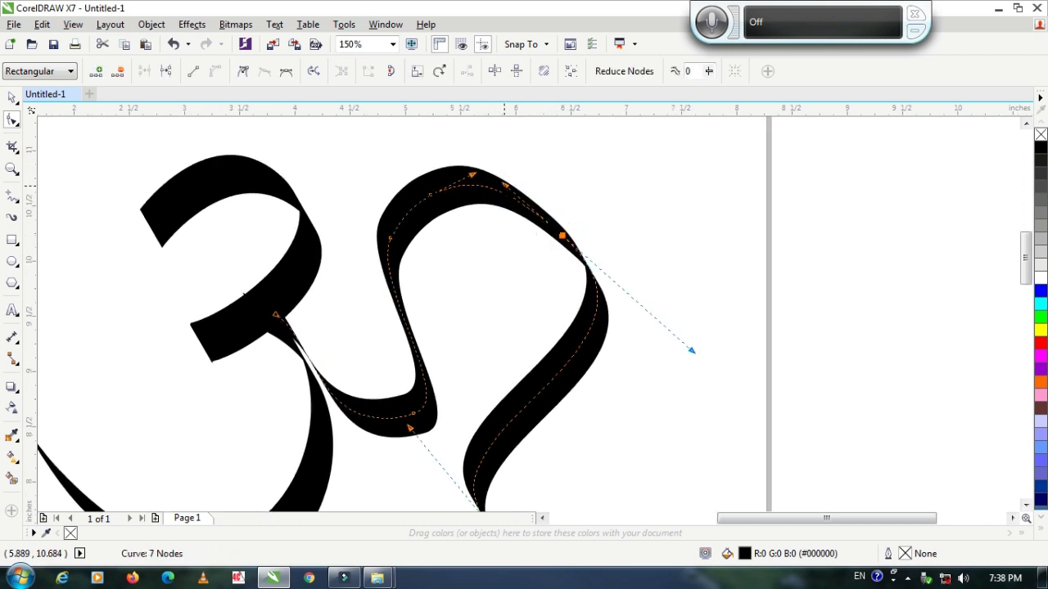
drag(505, 185, 514, 177)
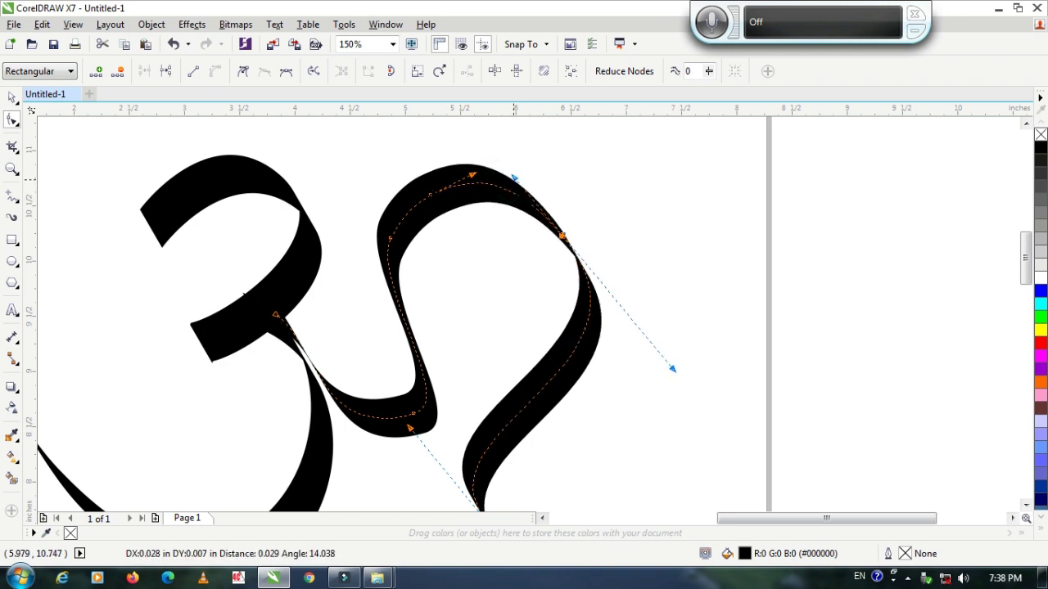
Step: Delete the surplus node at the tail end of the new stroke
scroll(514, 177, down, 1)
scroll(510, 376, down, 1)
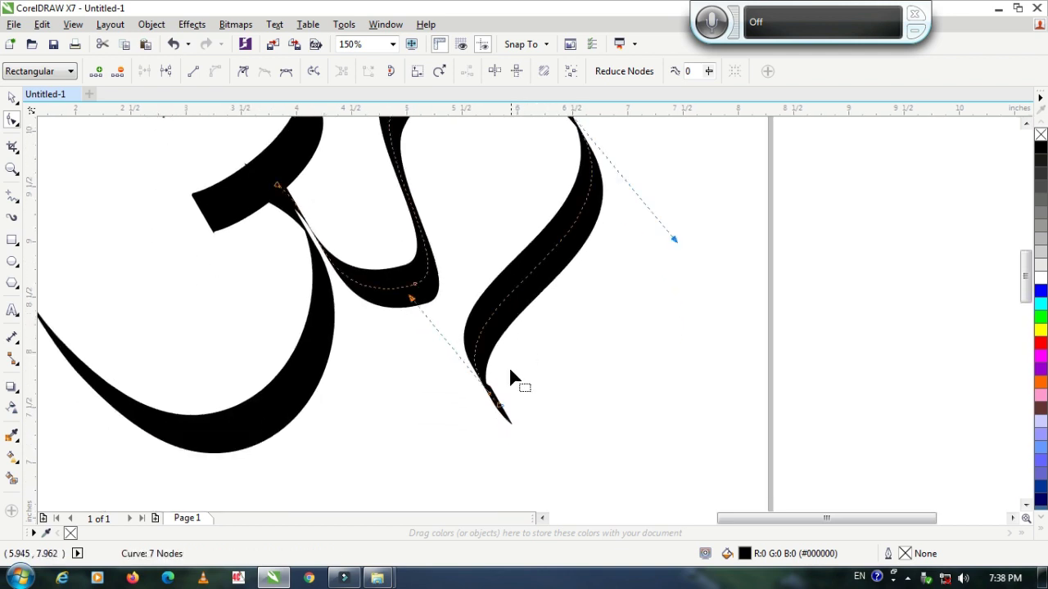
click(500, 411)
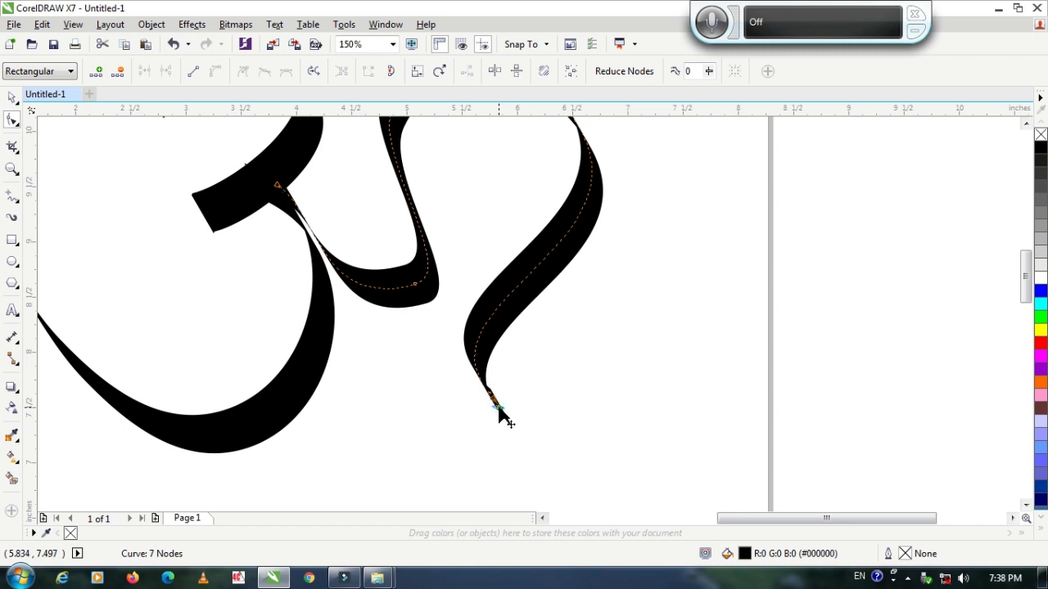
key(Delete)
Step: Round the new stroke's lower dip by adding a node at its lowest point, deleting the old corner node and adjusting the handles
scroll(584, 420, left, 1)
scroll(451, 385, up, 1)
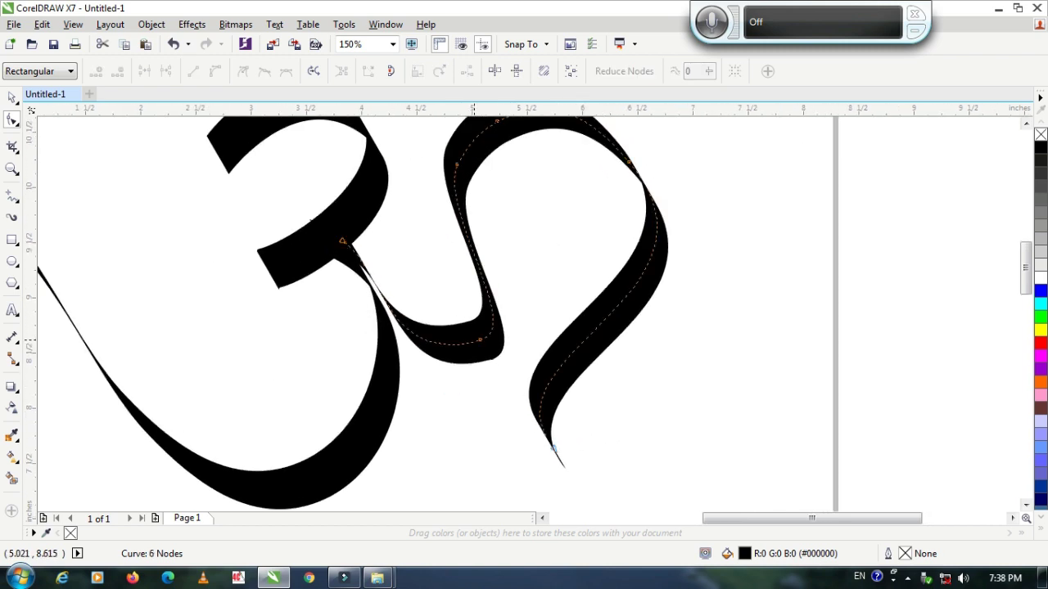
click(480, 339)
drag(524, 329, 479, 345)
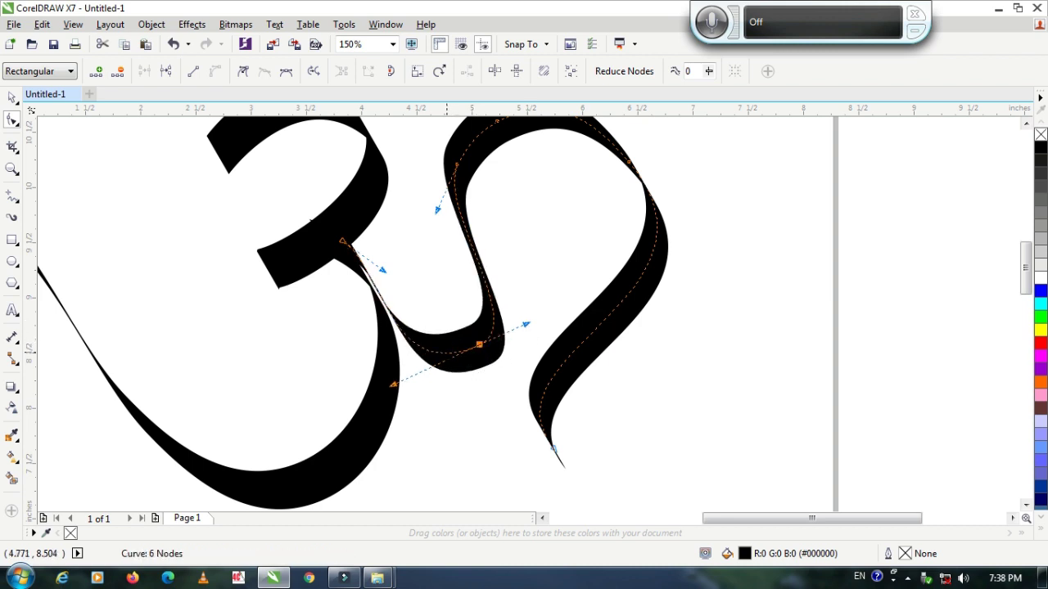
double_click(446, 352)
double_click(482, 344)
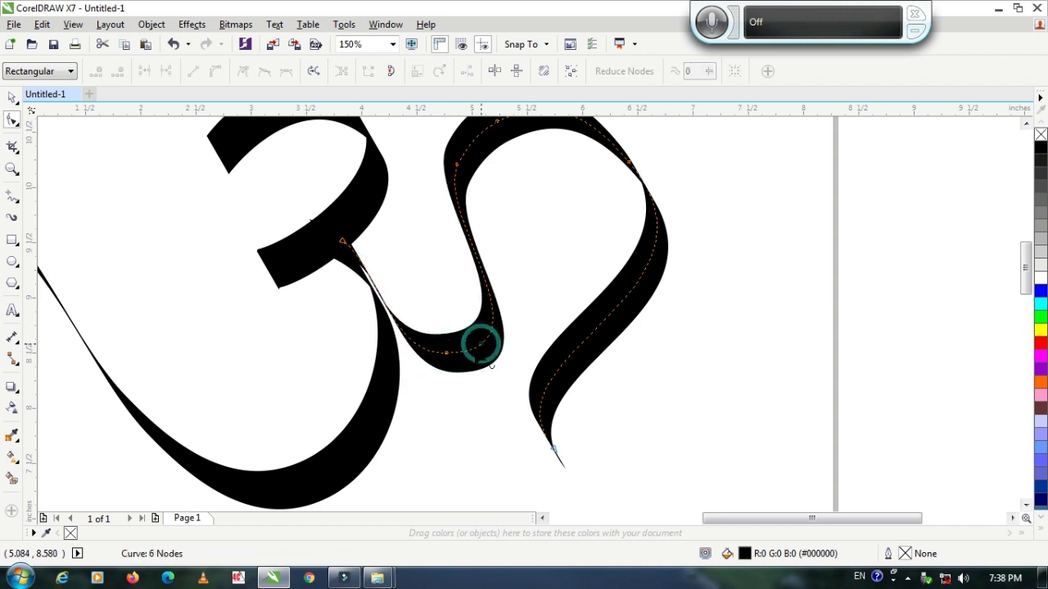
click(446, 352)
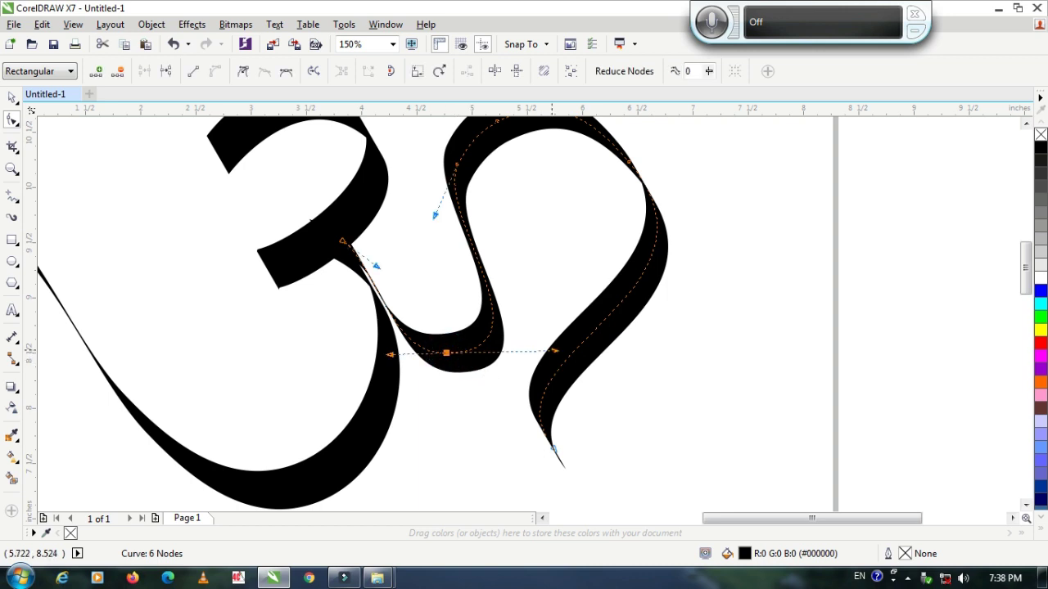
drag(550, 349, 558, 355)
scroll(558, 356, down, 2)
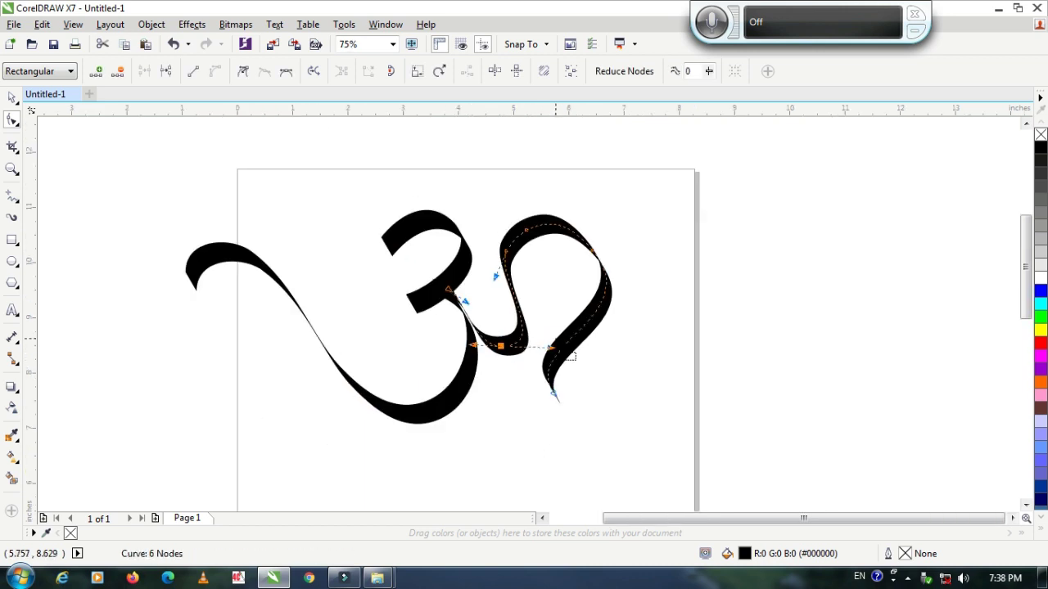
scroll(507, 366, up, 2)
scroll(507, 367, left, 3)
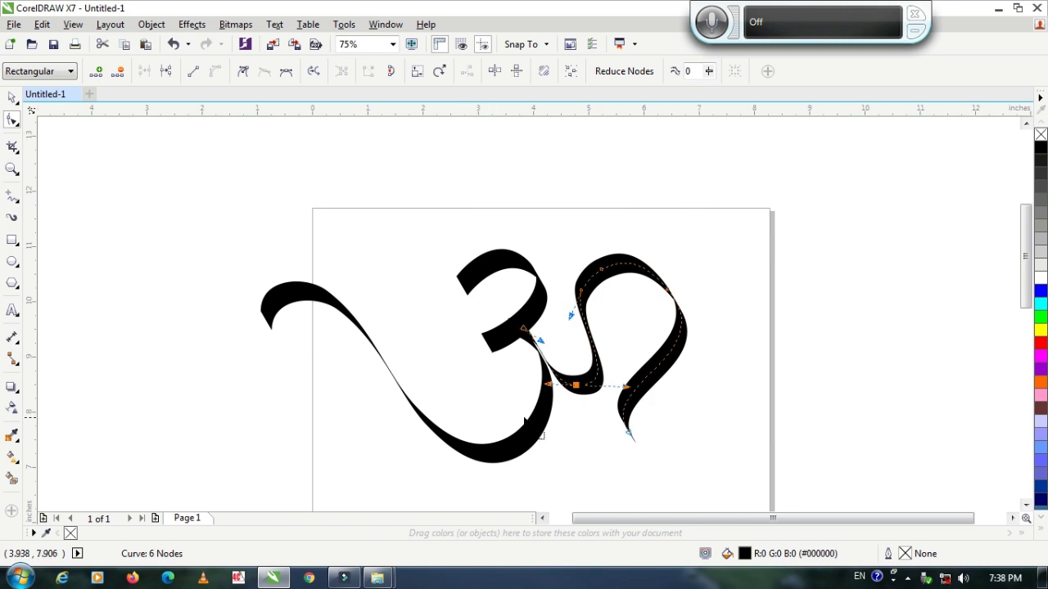
Step: Draw a calligraphic crescent stroke about 1.7 inches wide above the gap between the 3-shaped stroke and the arch, using Artistic Media
click(577, 435)
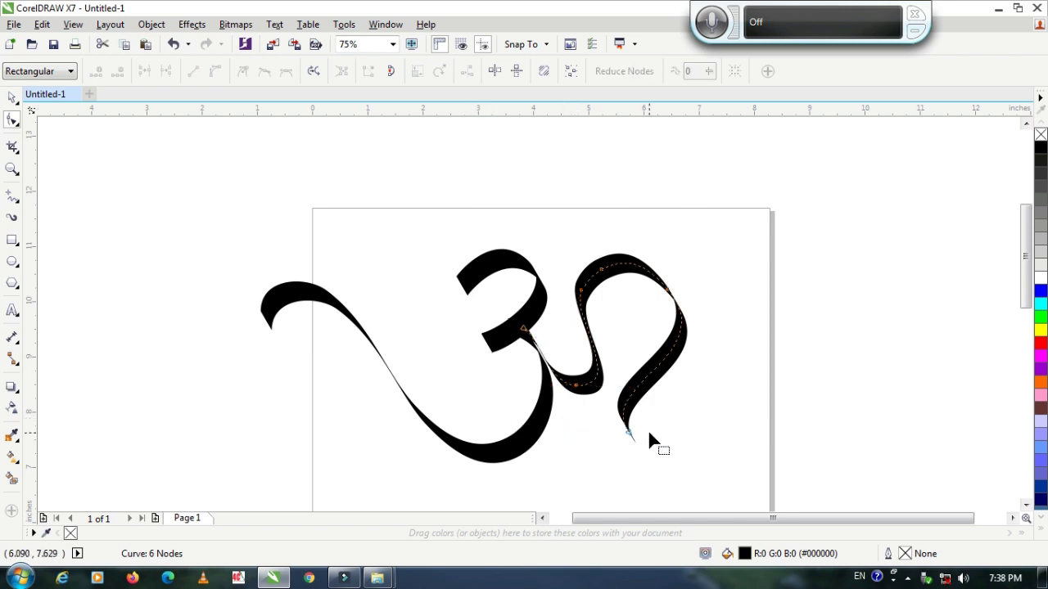
scroll(646, 432, down, 1)
scroll(647, 432, right, 2)
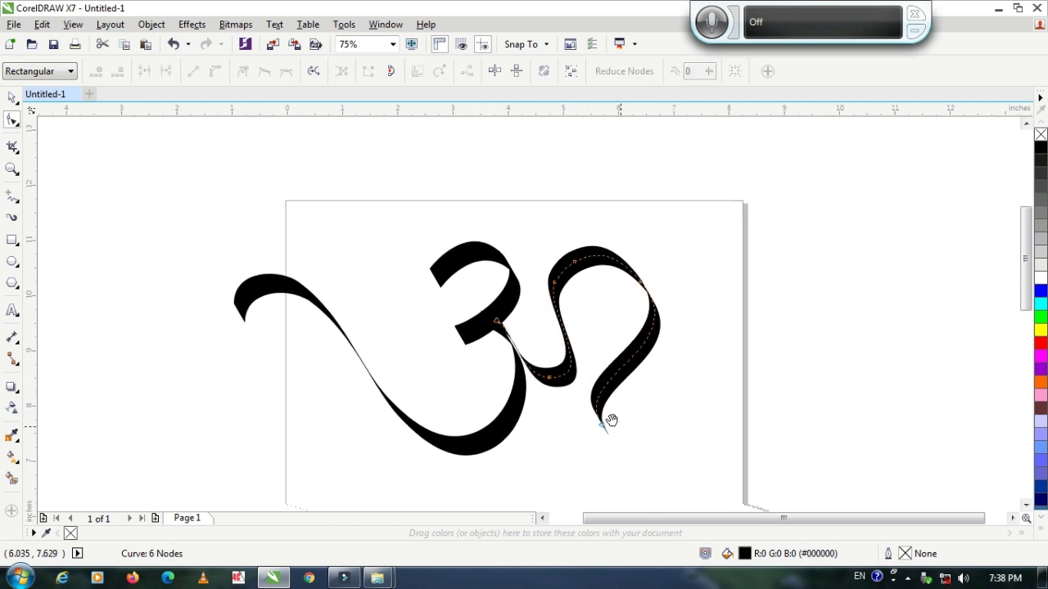
click(14, 222)
click(11, 220)
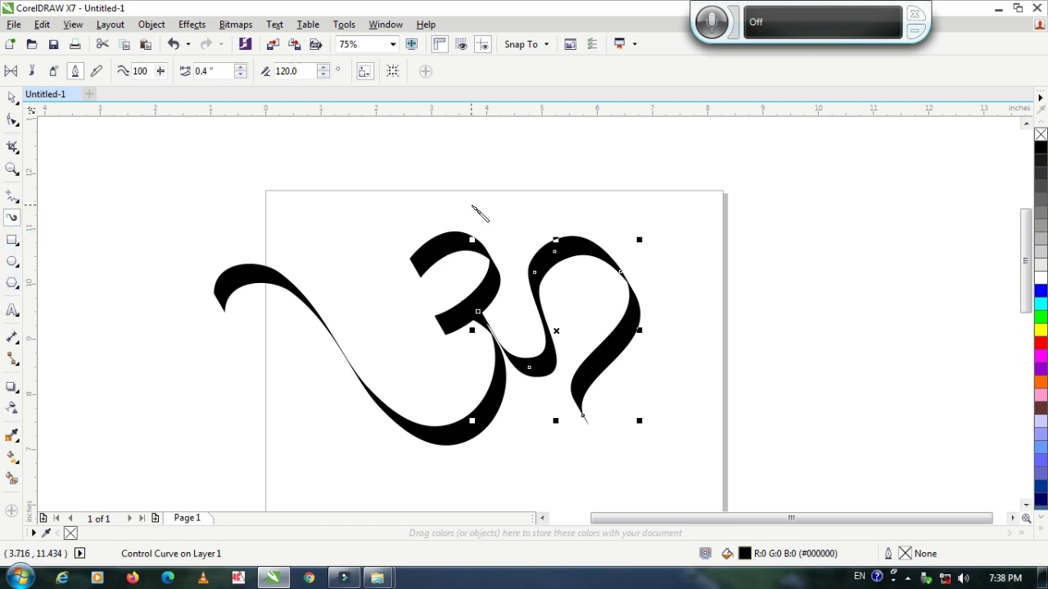
mouse_move(470, 197)
mouse_down()
mouse_move(496, 215)
mouse_move(525, 213)
mouse_move(573, 182)
mouse_up()
scroll(542, 220, up, 2)
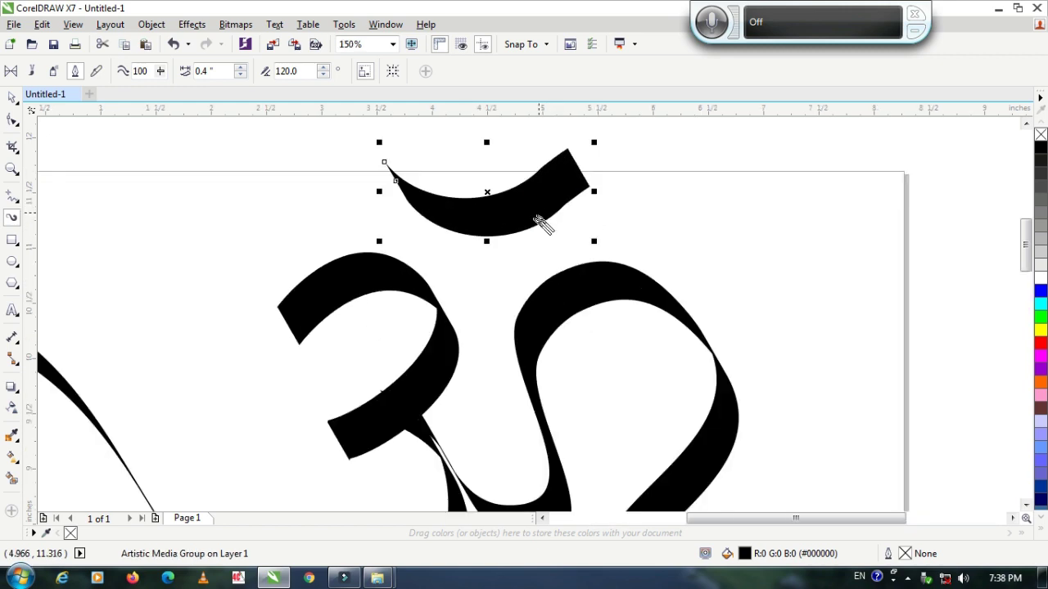
scroll(500, 262, up, 1)
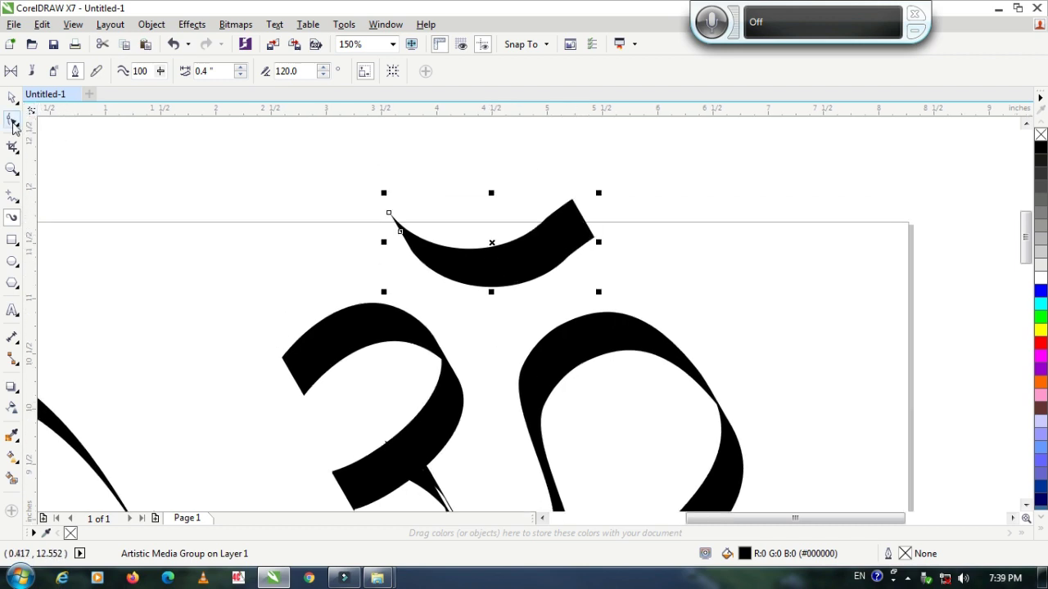
Step: Delete the surplus node near the crescent's right end and adjust the right end node's handle to smooth the curve
key(Escape)
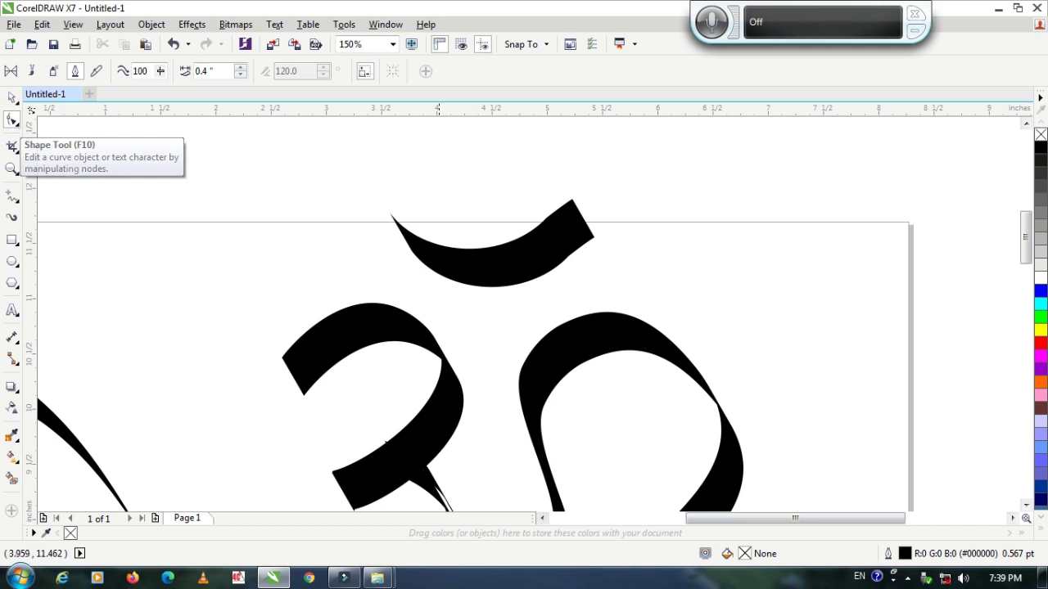
click(12, 121)
click(557, 242)
key(Delete)
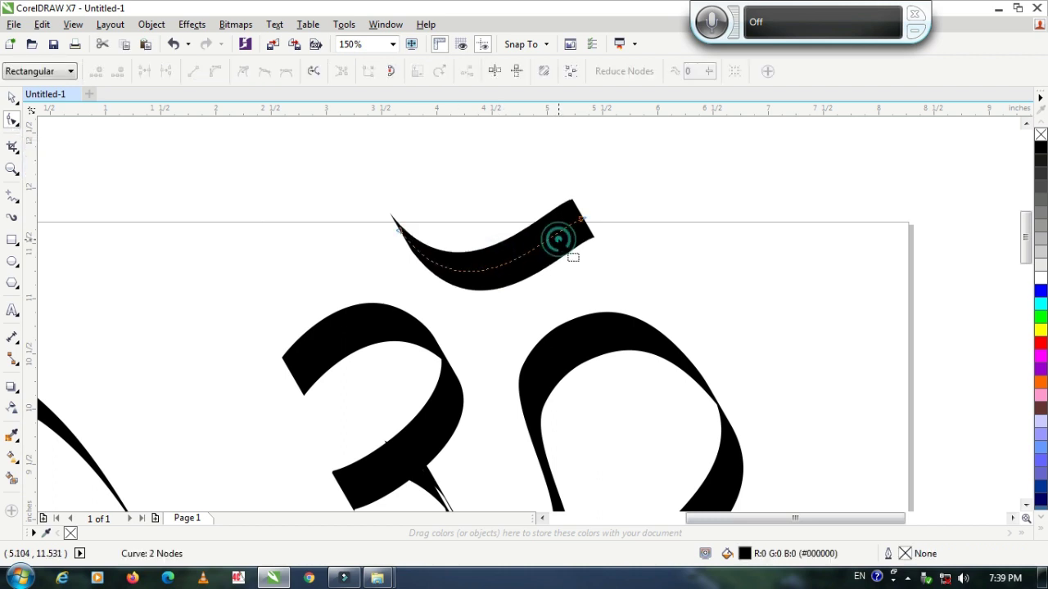
click(595, 240)
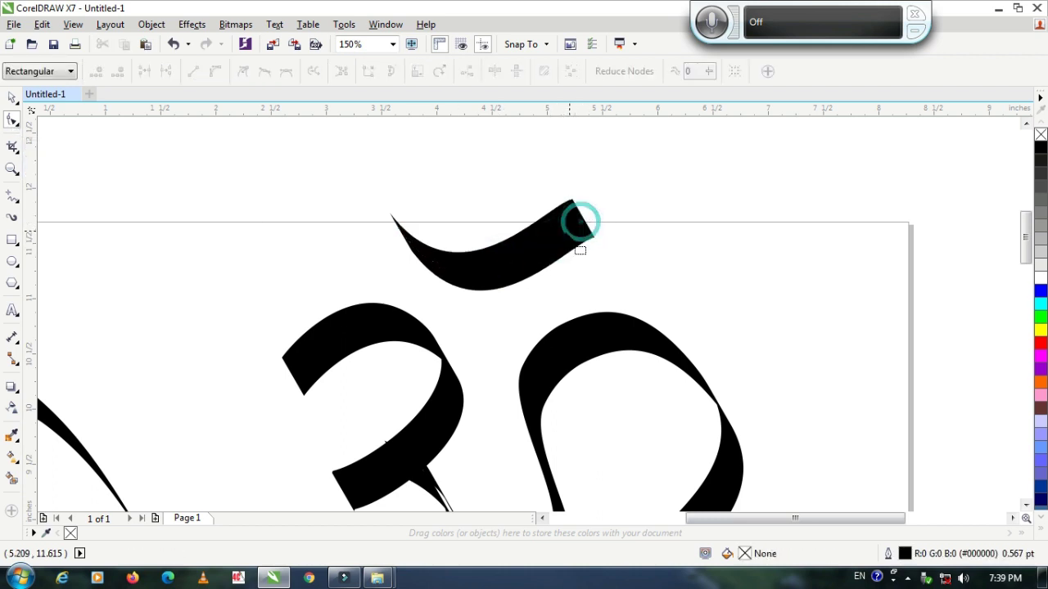
click(562, 229)
click(582, 219)
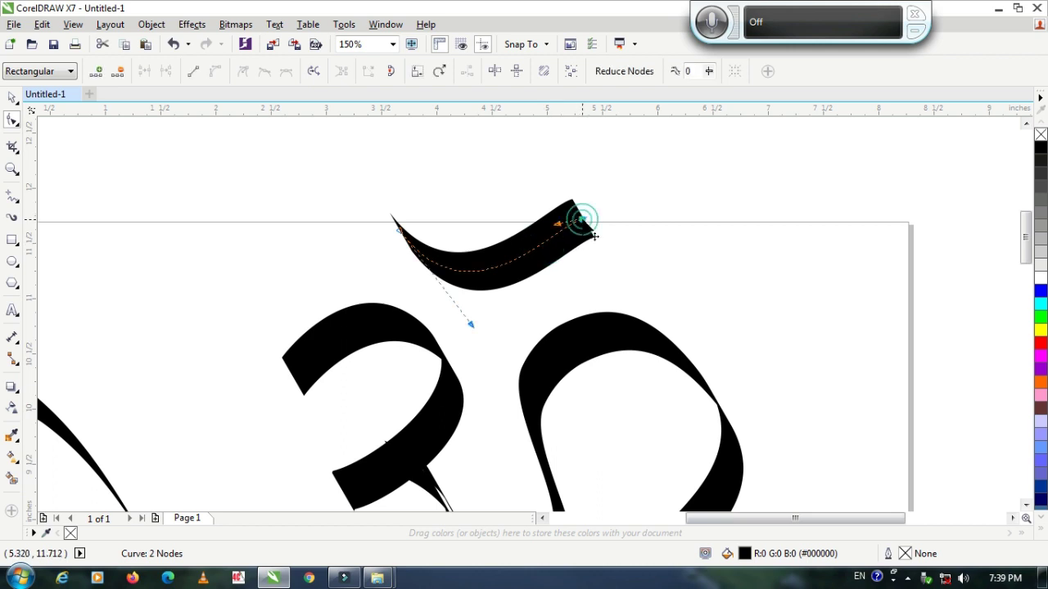
drag(557, 221, 580, 254)
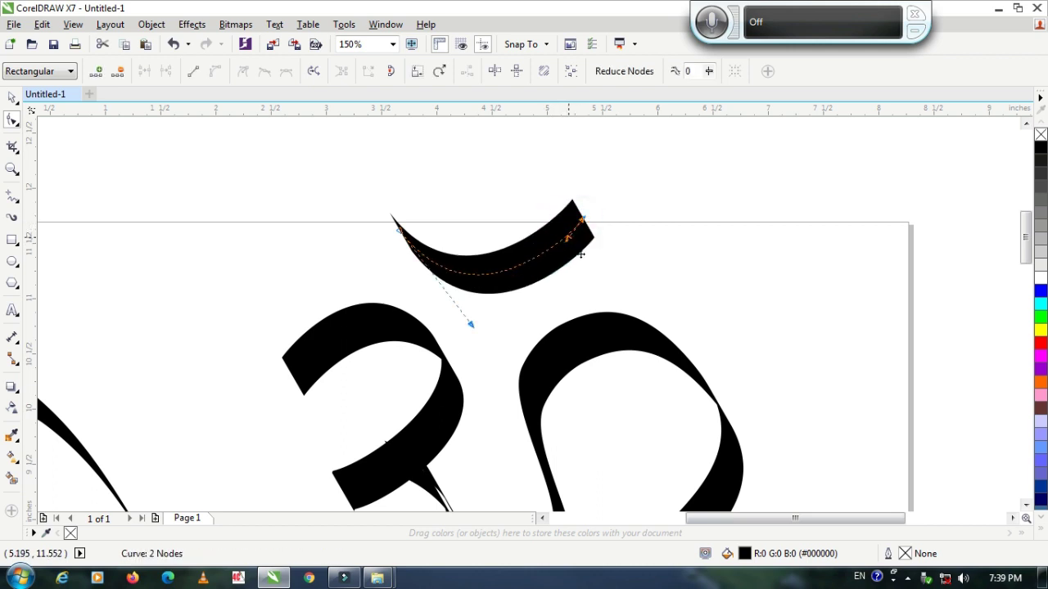
Step: Draw a circle about 0.61 inches in diameter above the crescent's left tip and fill it with black
click(11, 98)
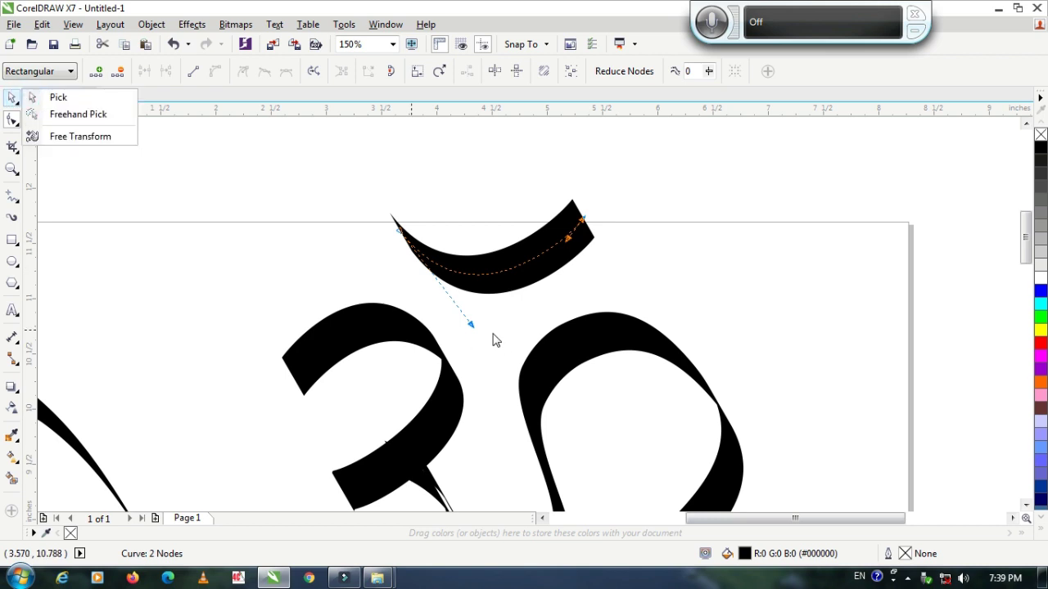
click(494, 337)
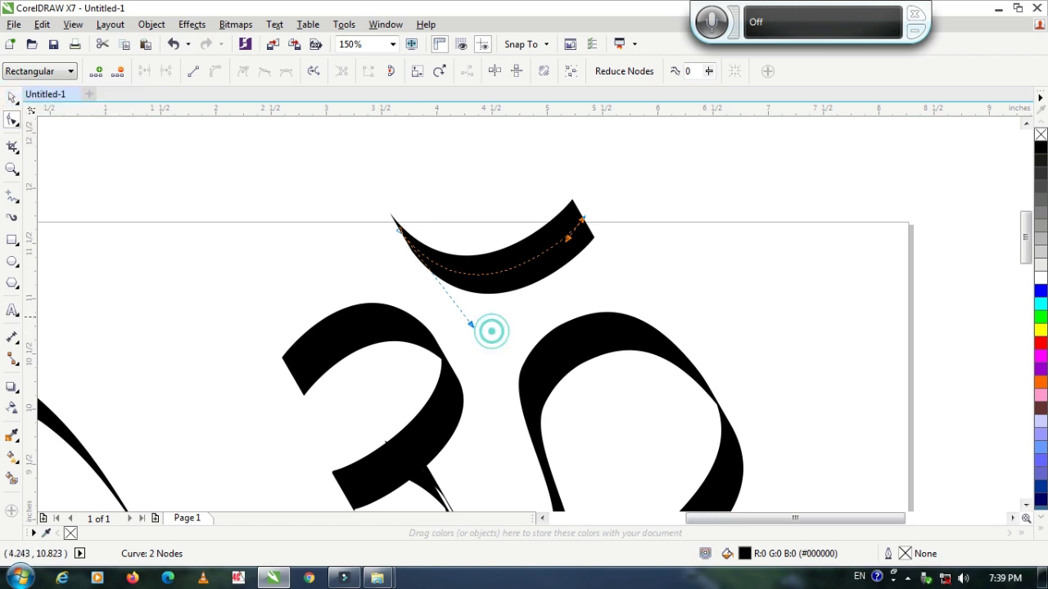
click(12, 262)
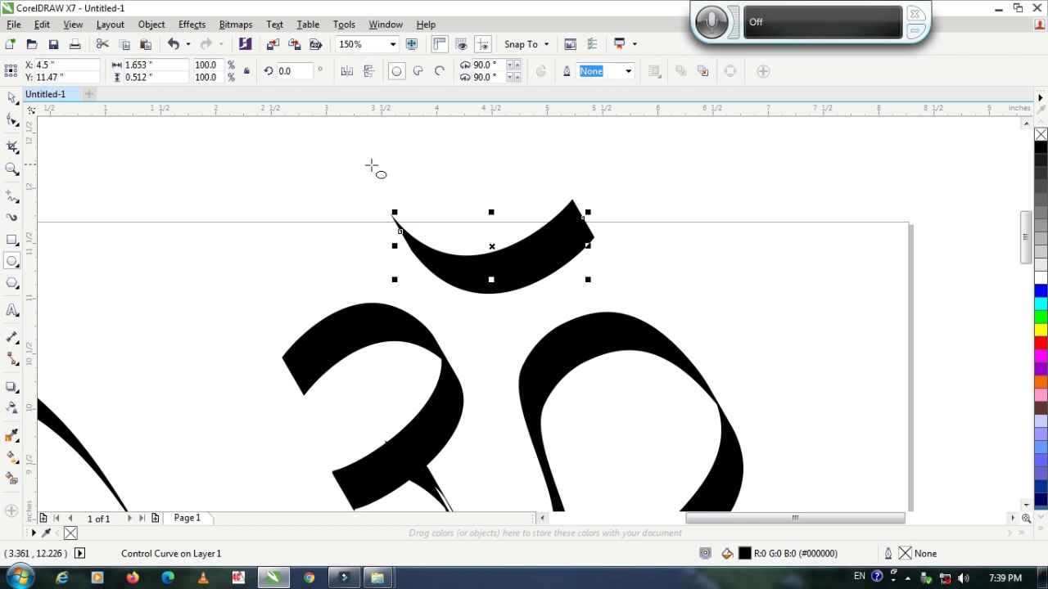
drag(380, 164, 414, 195)
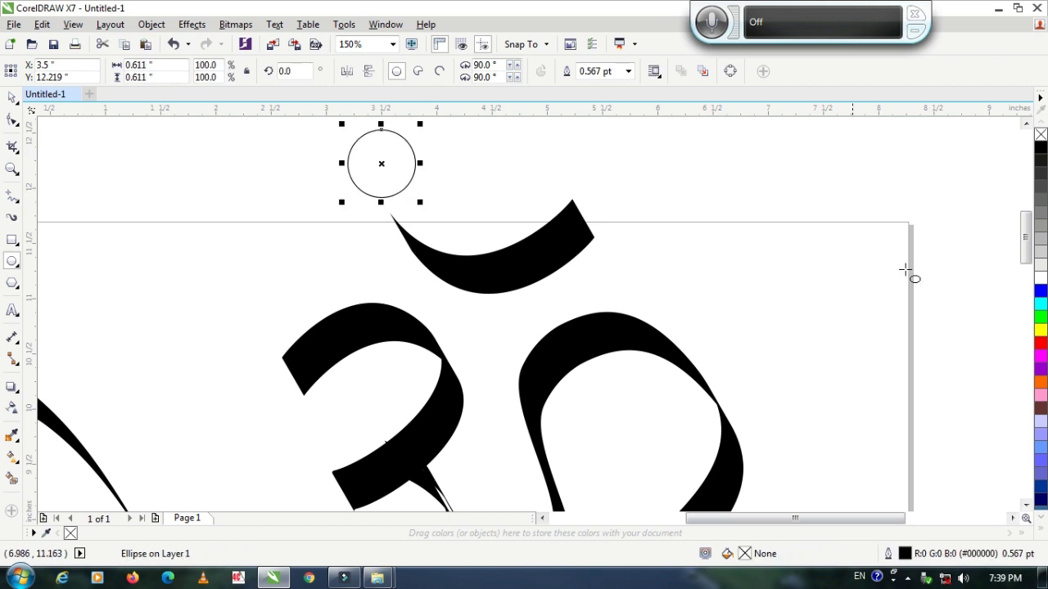
click(1041, 148)
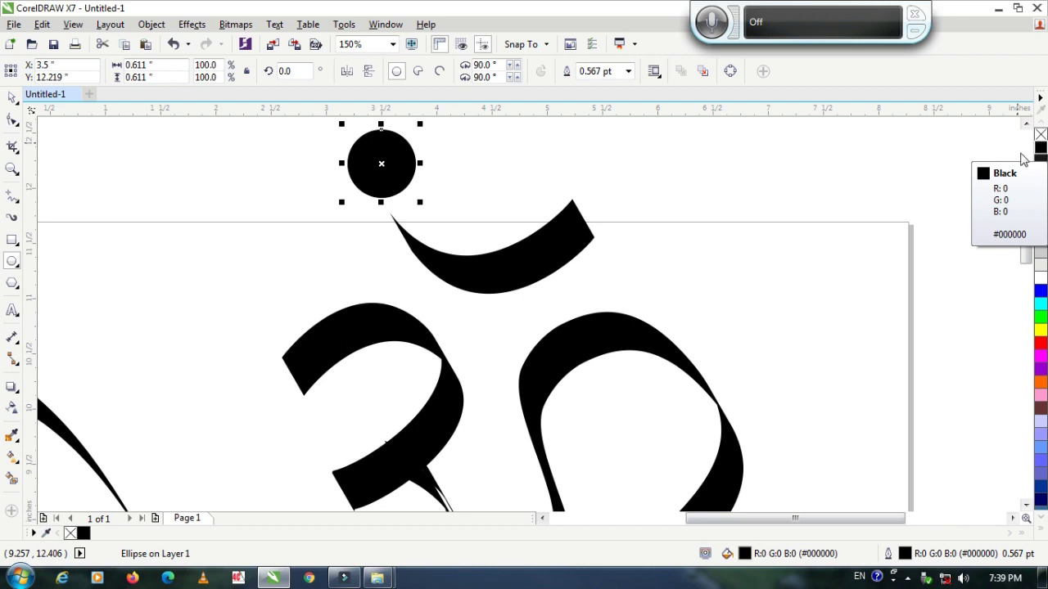
Step: Move the black circle into the hollow of the crescent and enlarge it proportionally to about 0.74 inches in diameter
click(15, 98)
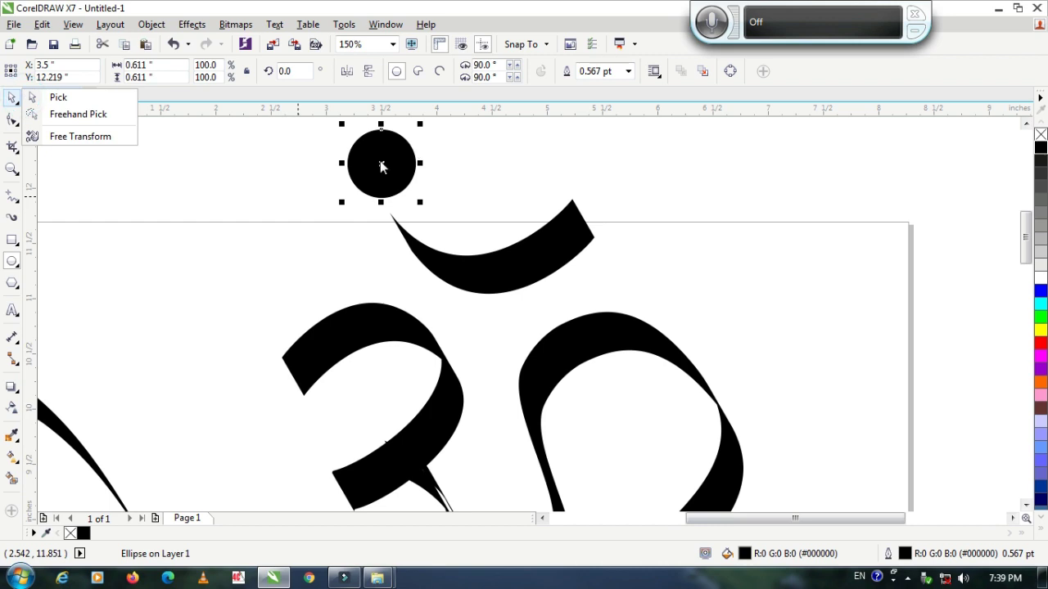
click(381, 160)
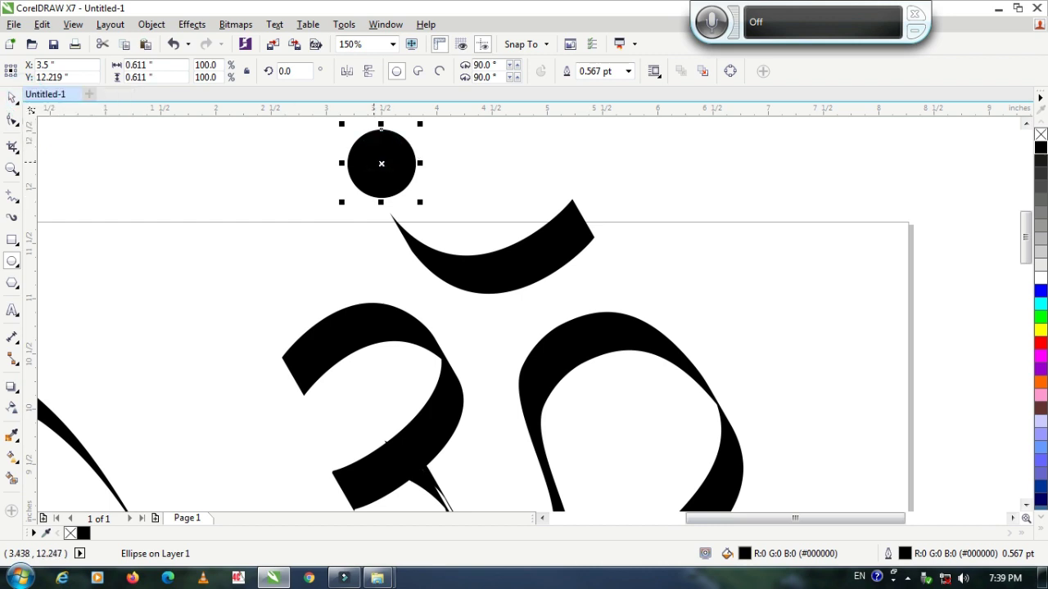
click(12, 99)
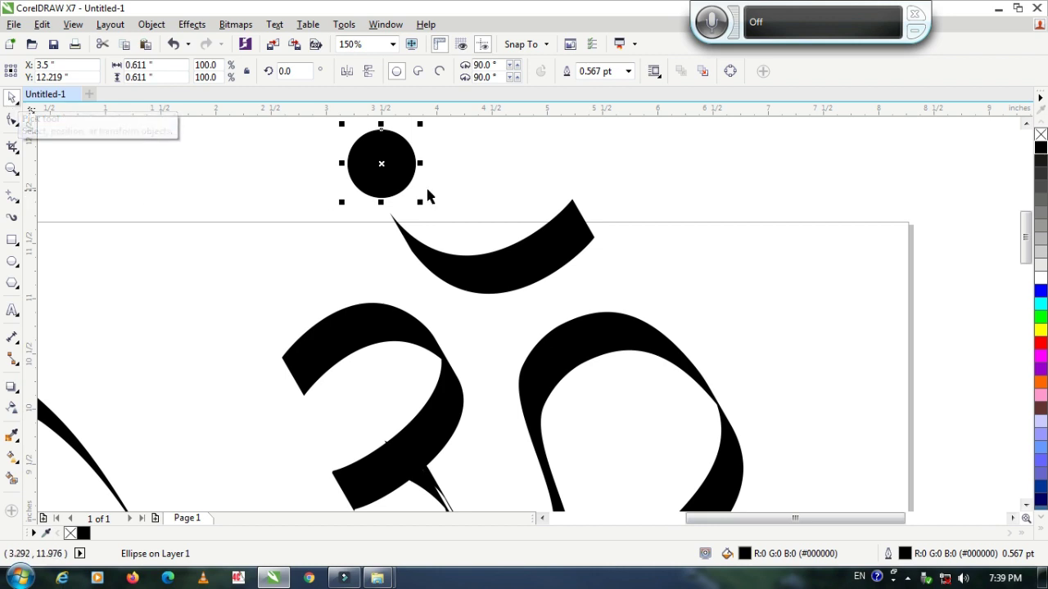
drag(381, 164, 475, 196)
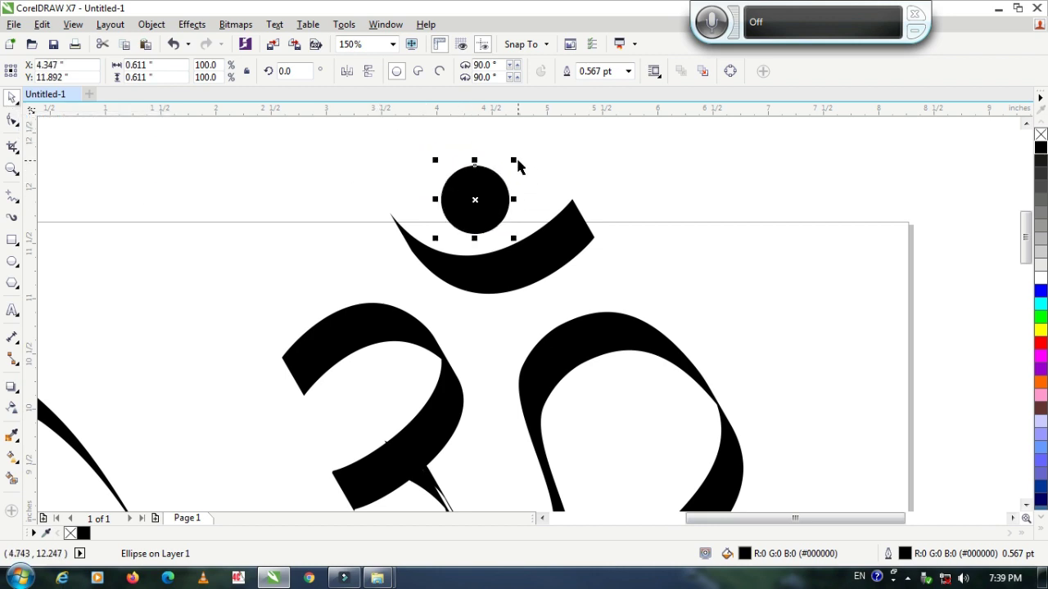
drag(515, 163, 532, 142)
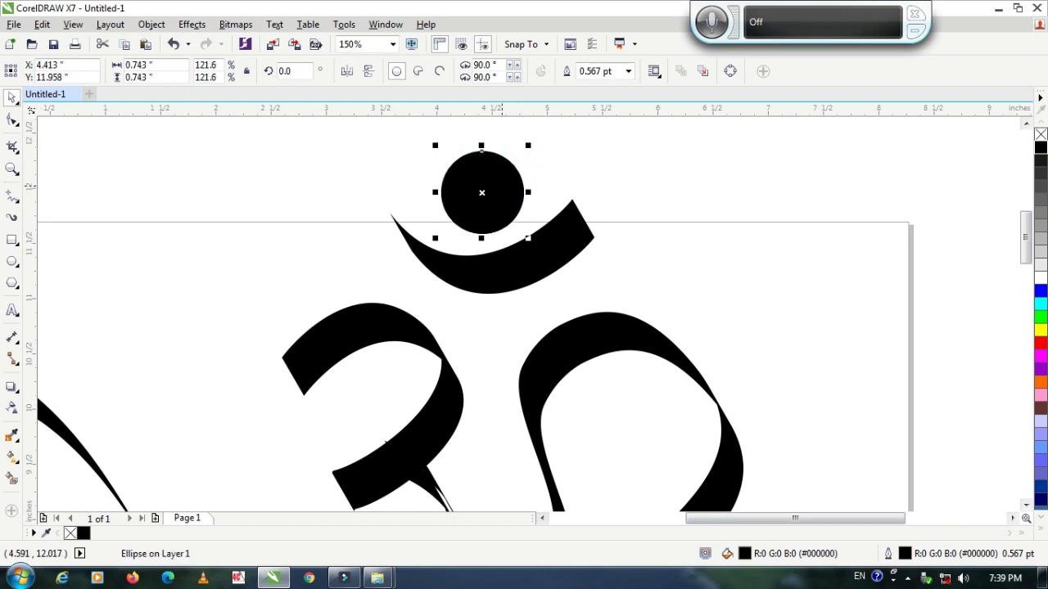
scroll(547, 254, down, 1)
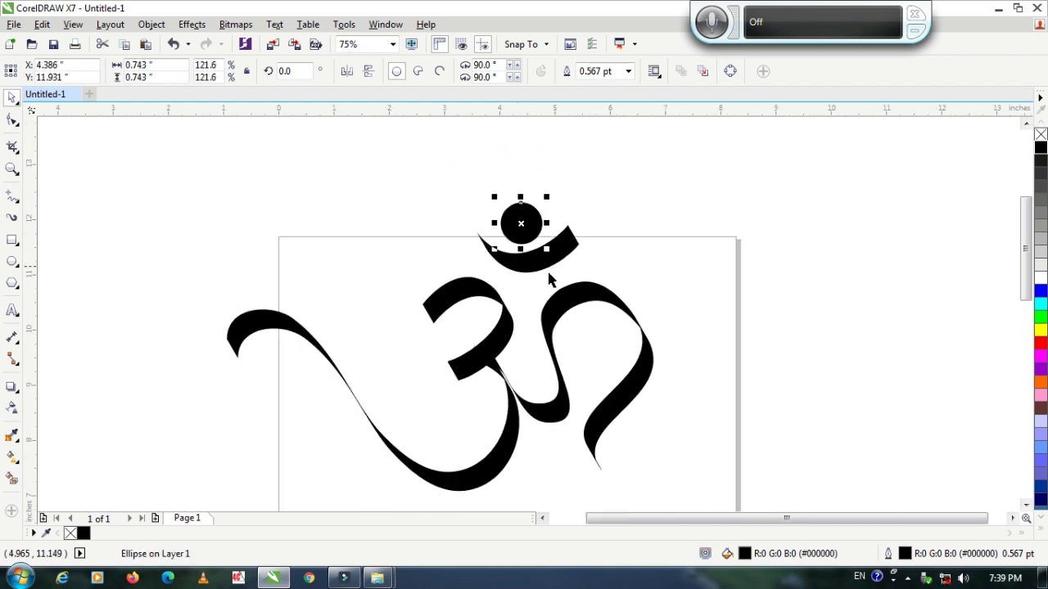
scroll(545, 262, down, 1)
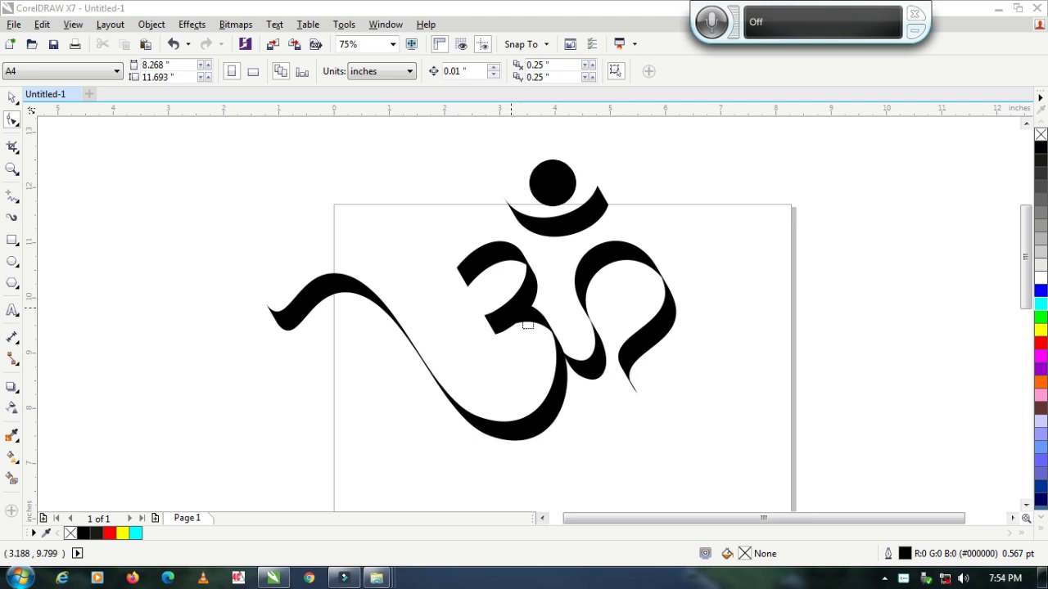
drag(527, 325, 517, 333)
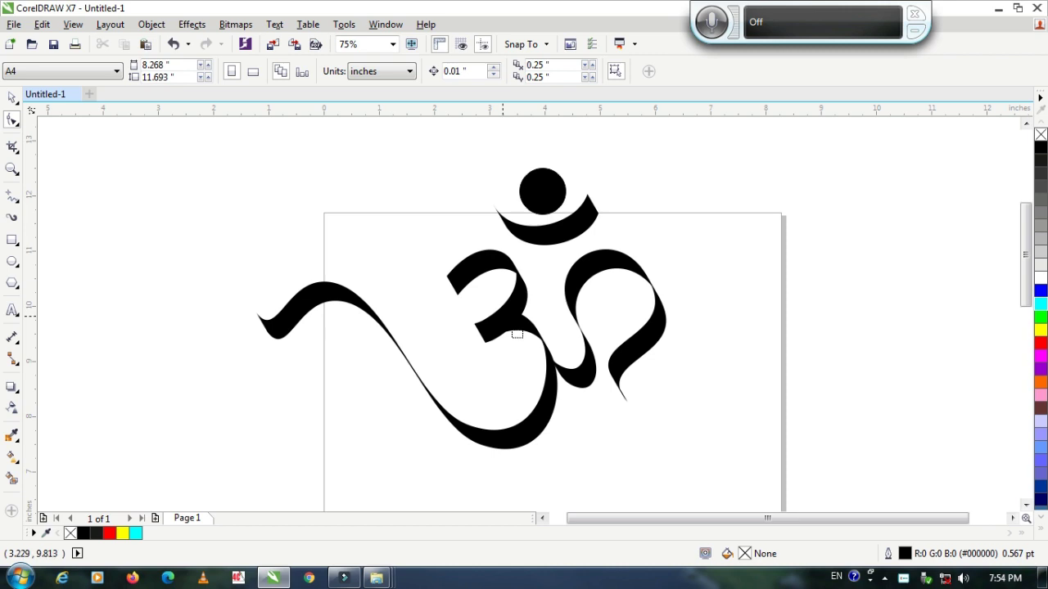
drag(518, 334, 499, 335)
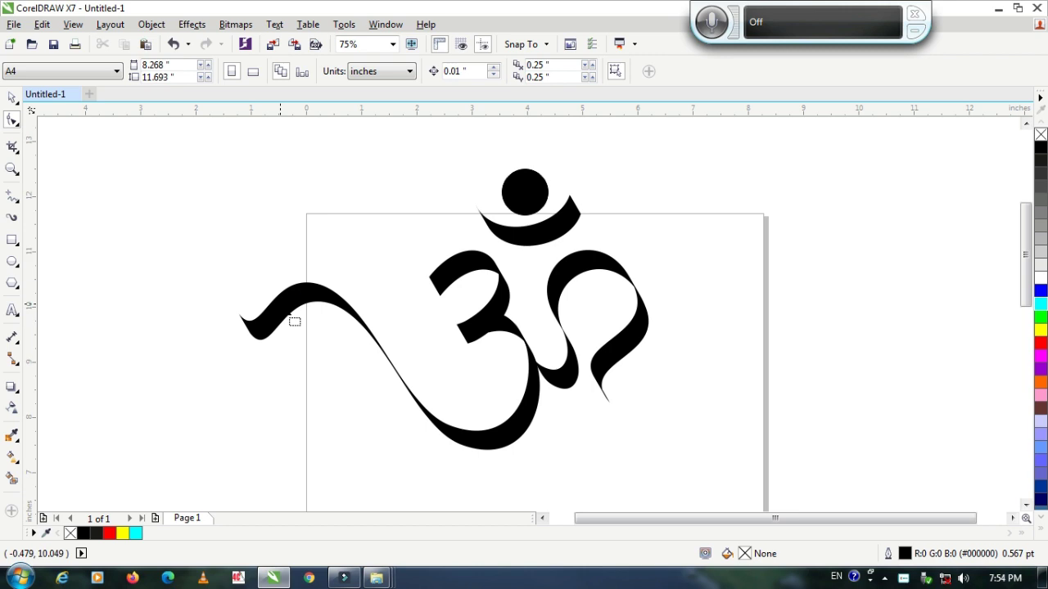
click(12, 97)
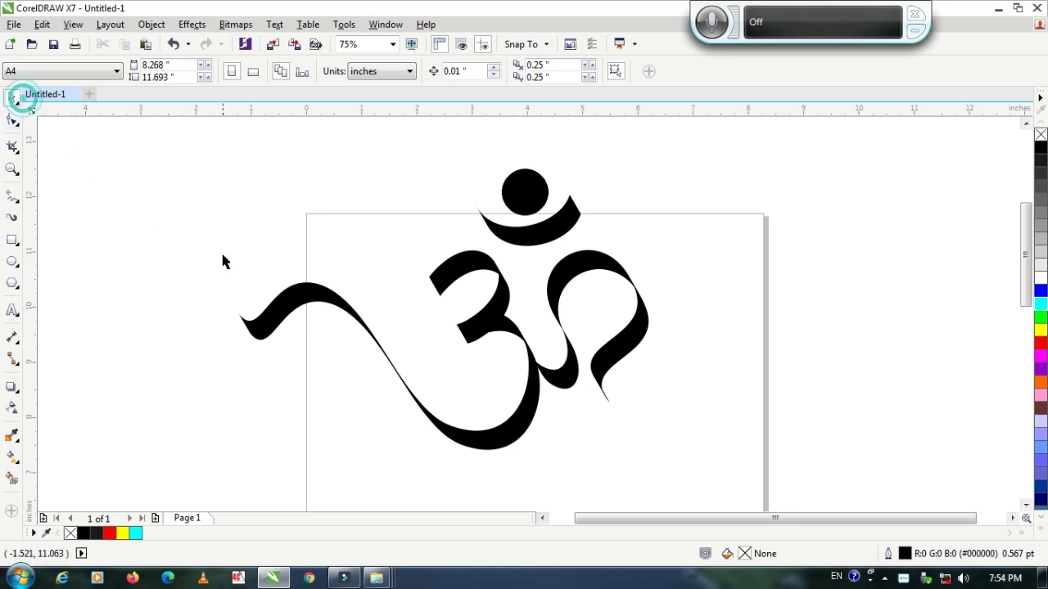
click(289, 317)
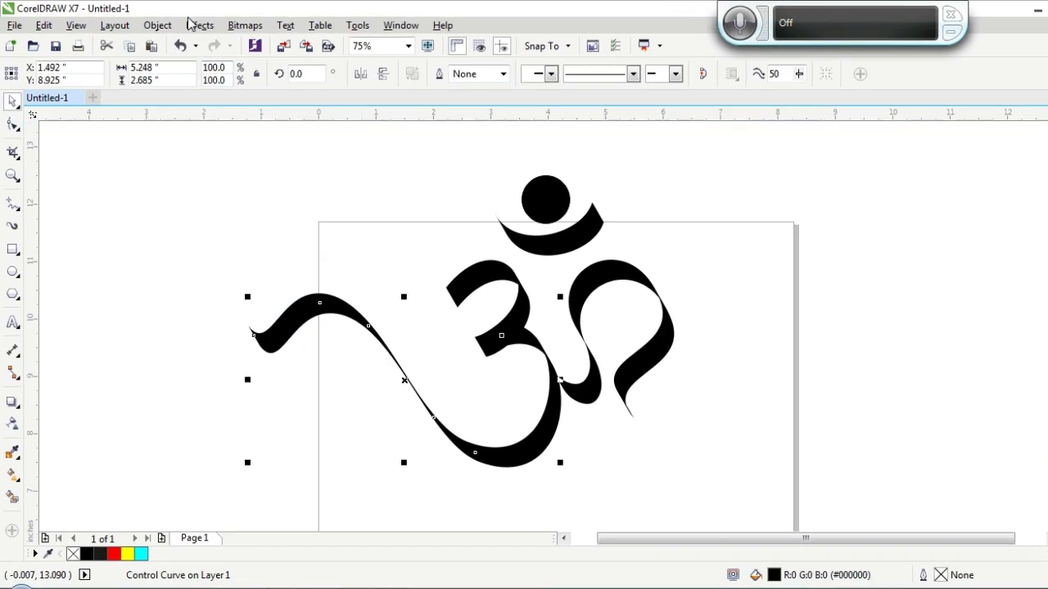
click(235, 31)
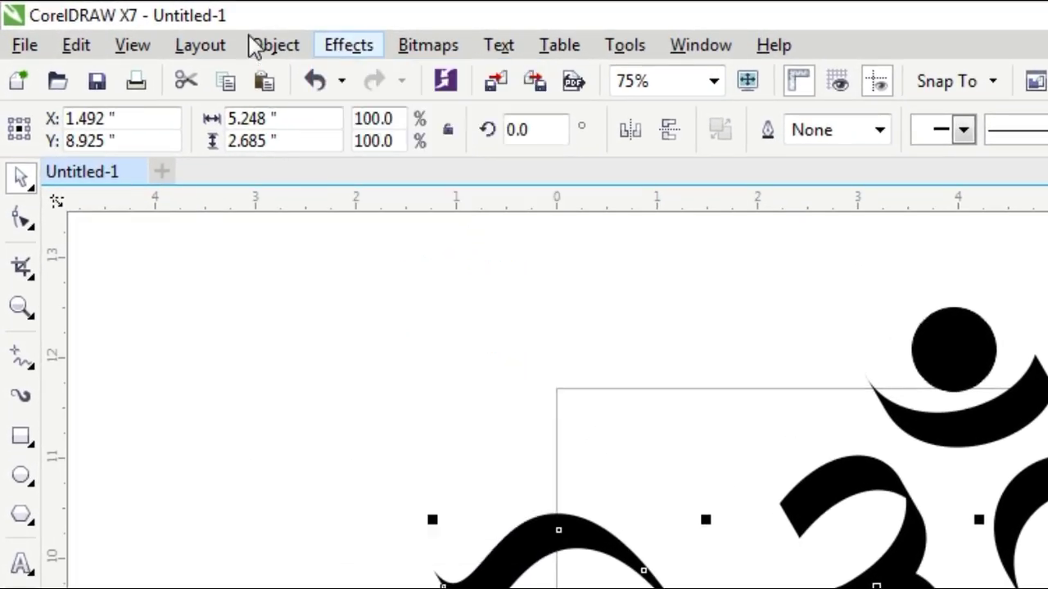
click(181, 31)
click(146, 291)
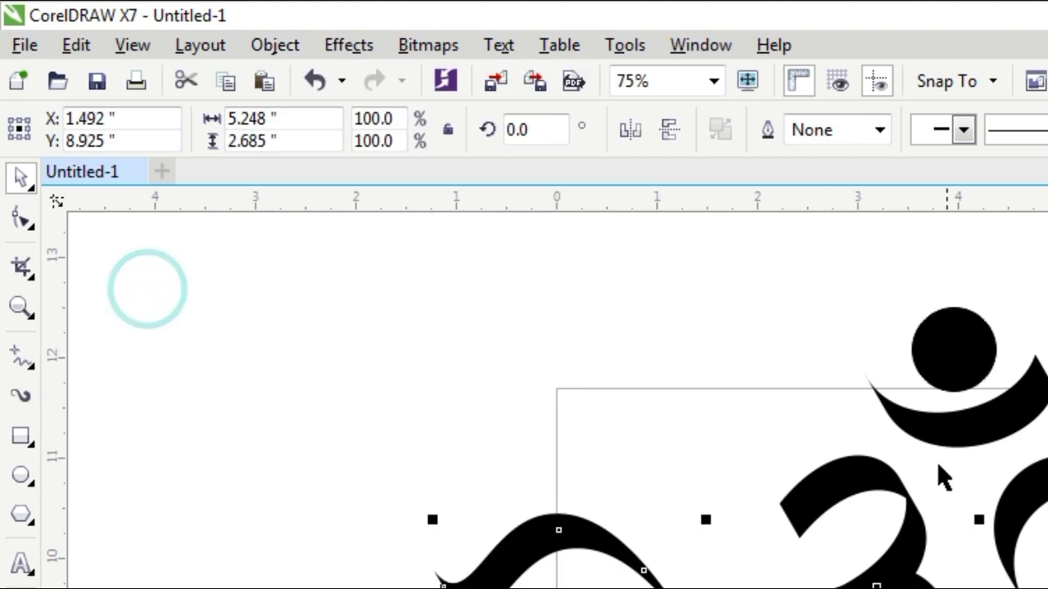
click(868, 491)
click(275, 47)
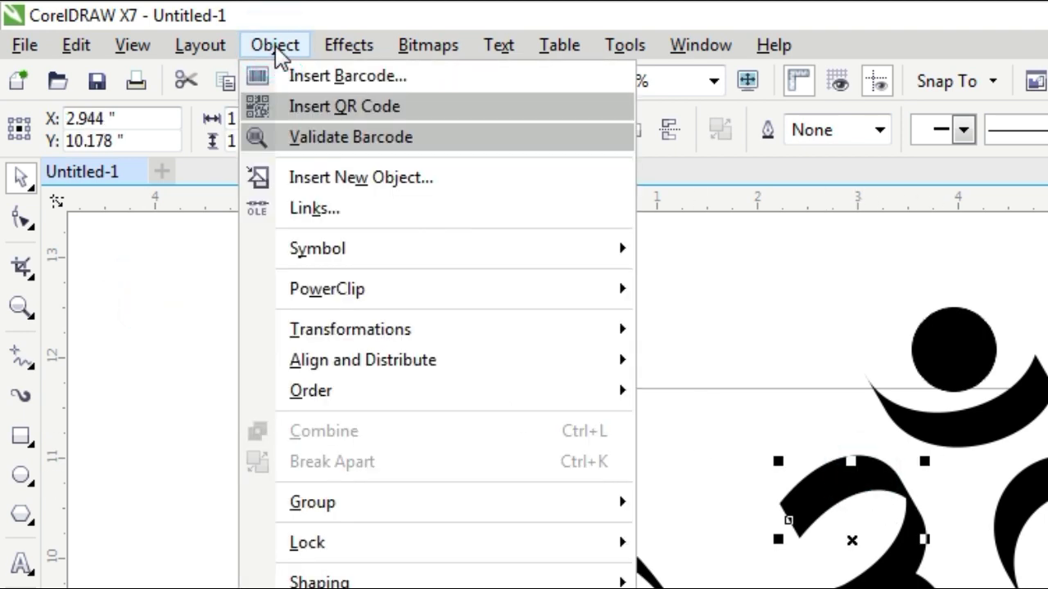
click(189, 252)
Step: Select all the main letter strokes below the crescent together and break them apart
drag(376, 369, 1047, 588)
click(278, 48)
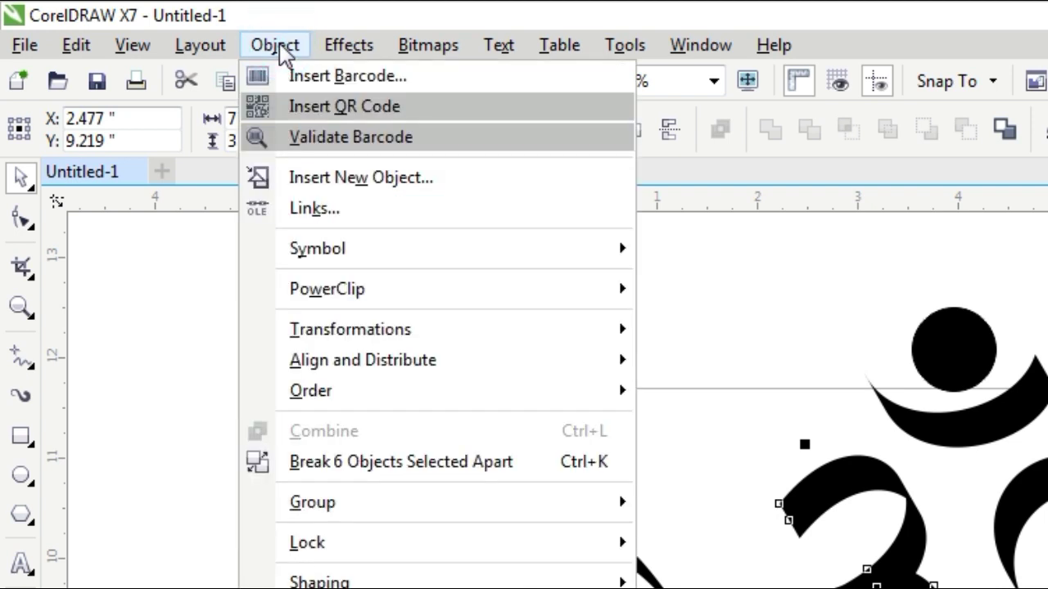
click(369, 464)
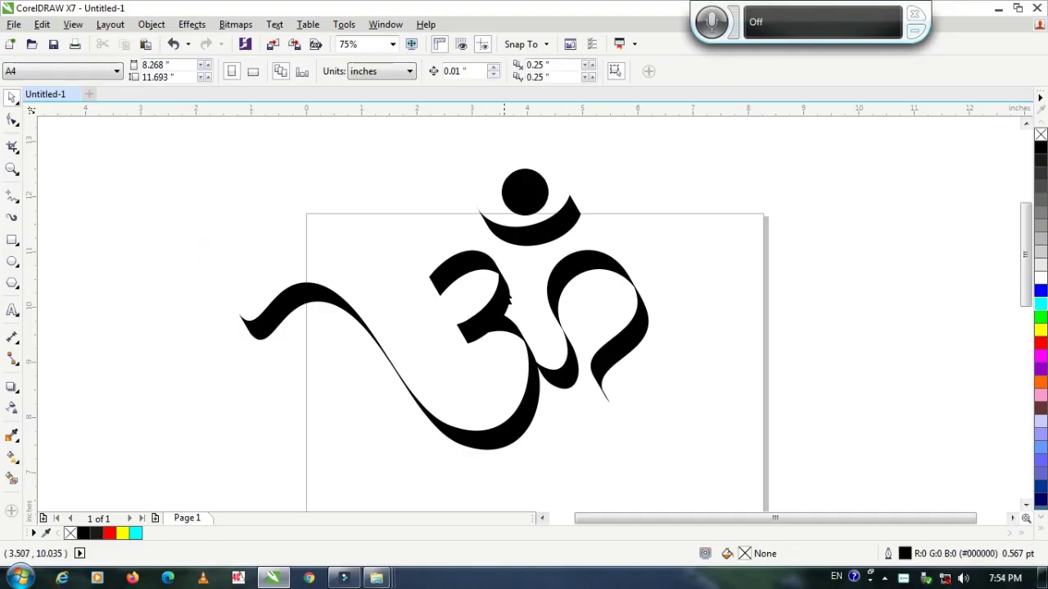
Step: Select the separated stroke pieces below the crescent, remove their fill and give them a black outline
mouse_move(208, 240)
mouse_down()
mouse_move(581, 384)
mouse_move(702, 449)
mouse_move(717, 485)
mouse_up()
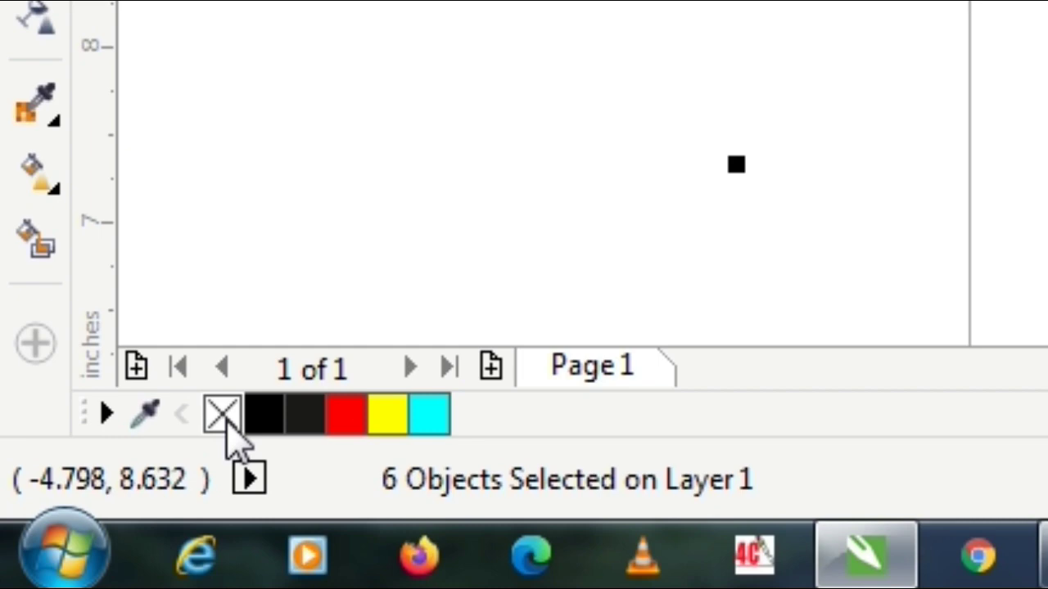
click(225, 421)
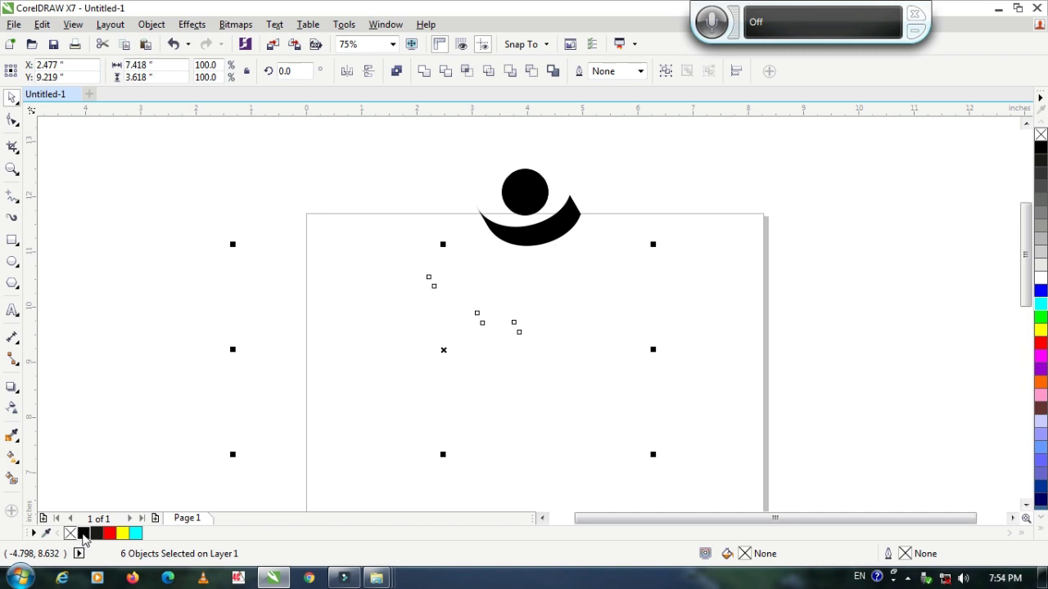
right_click(84, 534)
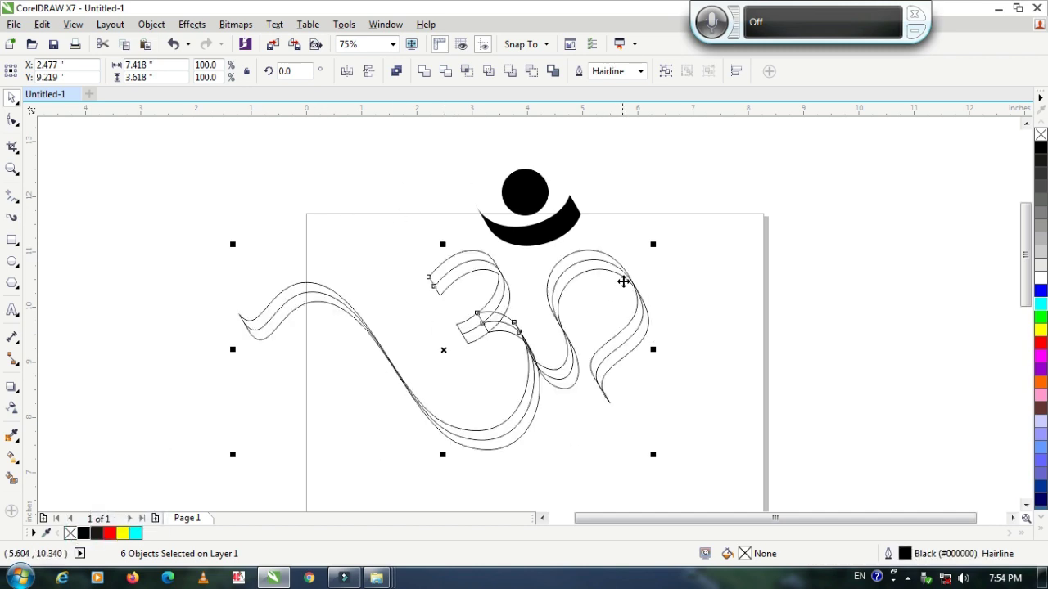
click(685, 257)
scroll(425, 279, up, 2)
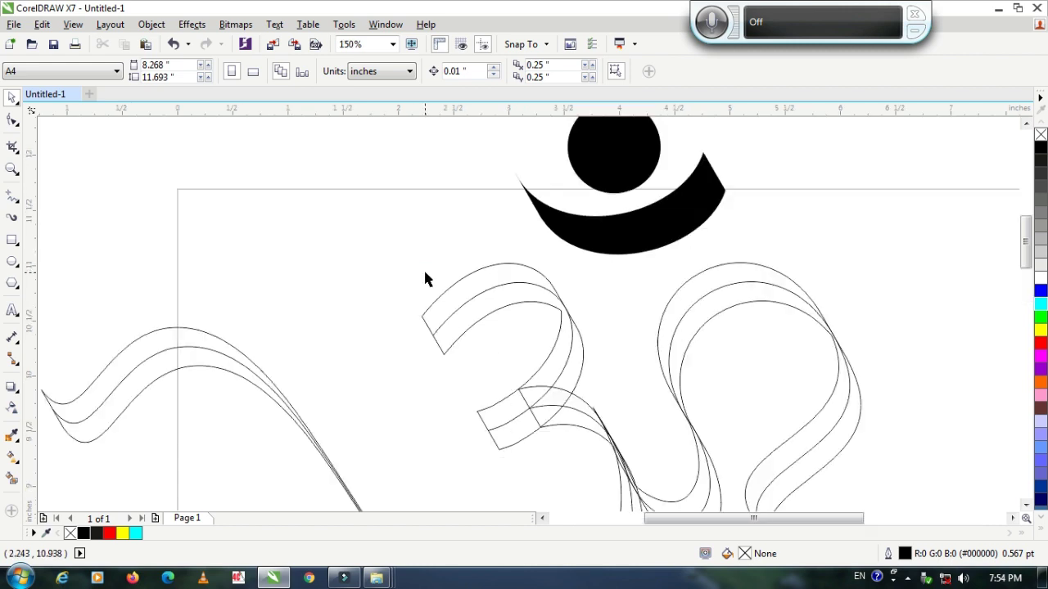
Step: Delete the centre lines inside the three outlined letter strokes, leaving only their outer contours
click(456, 311)
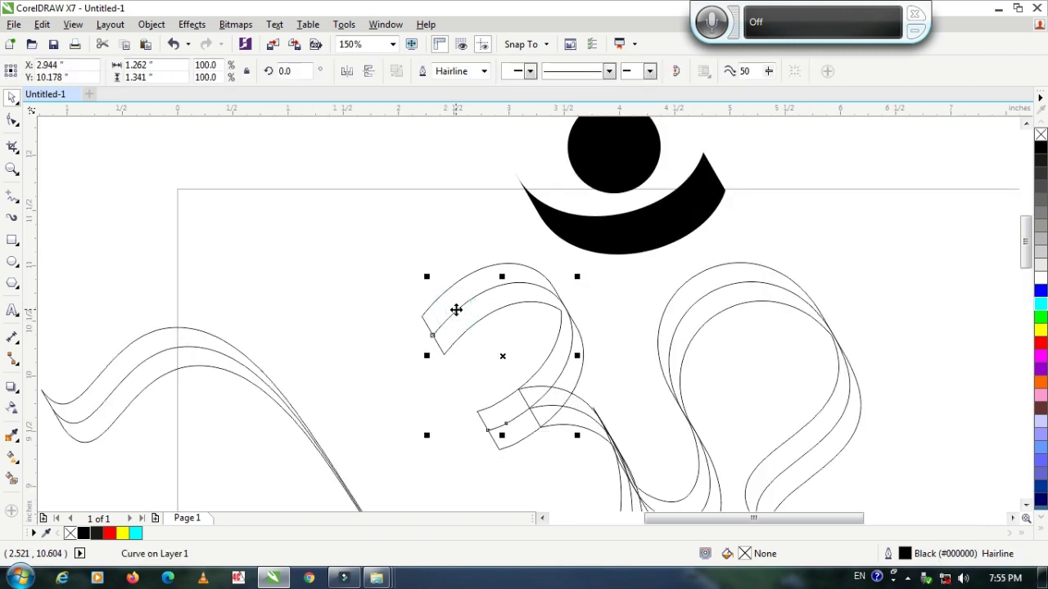
key(Escape)
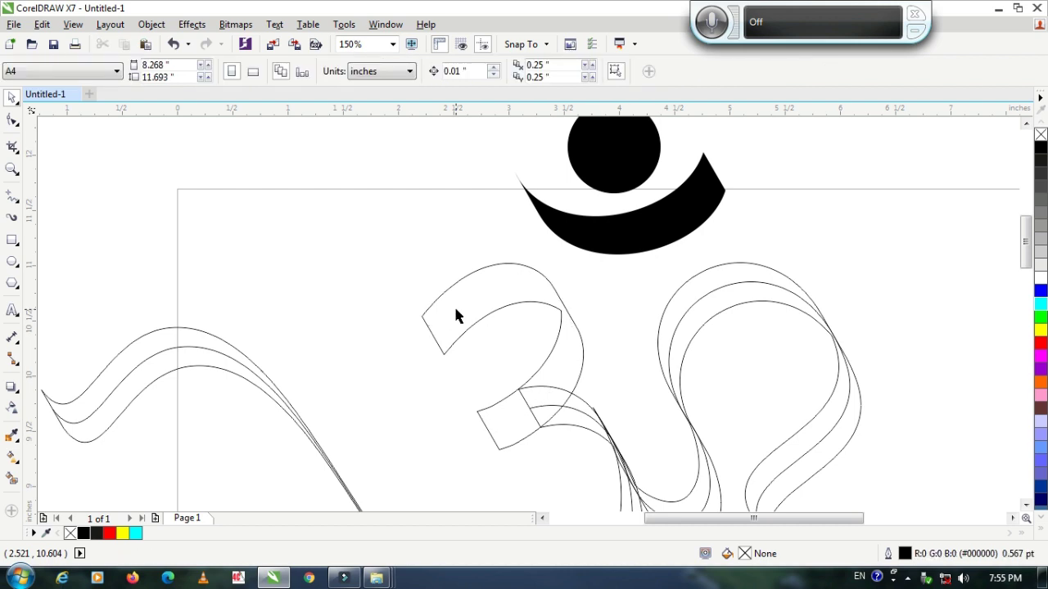
click(193, 350)
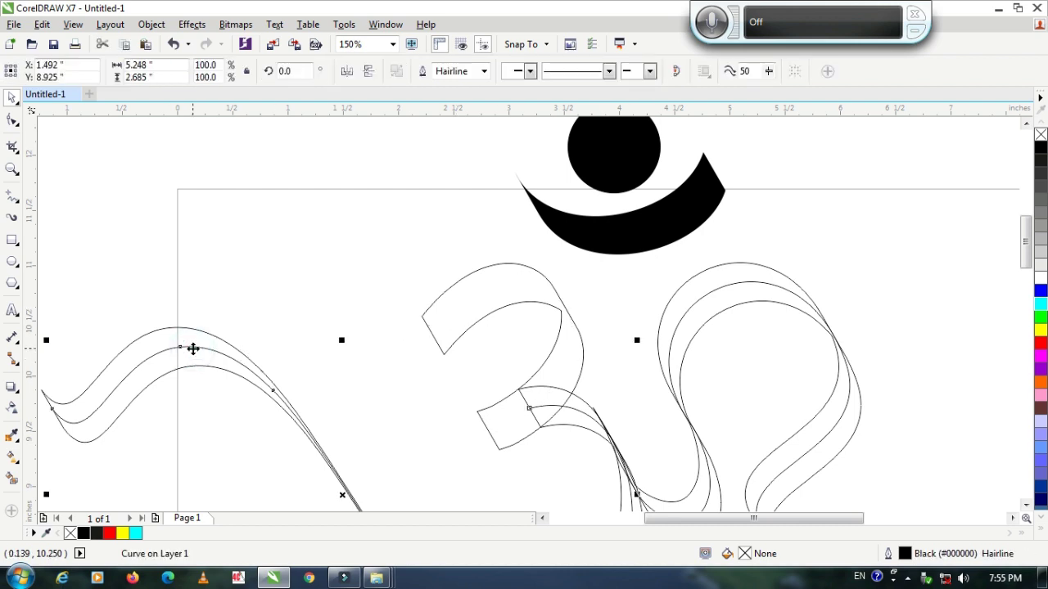
key(Delete)
scroll(409, 374, down, 3)
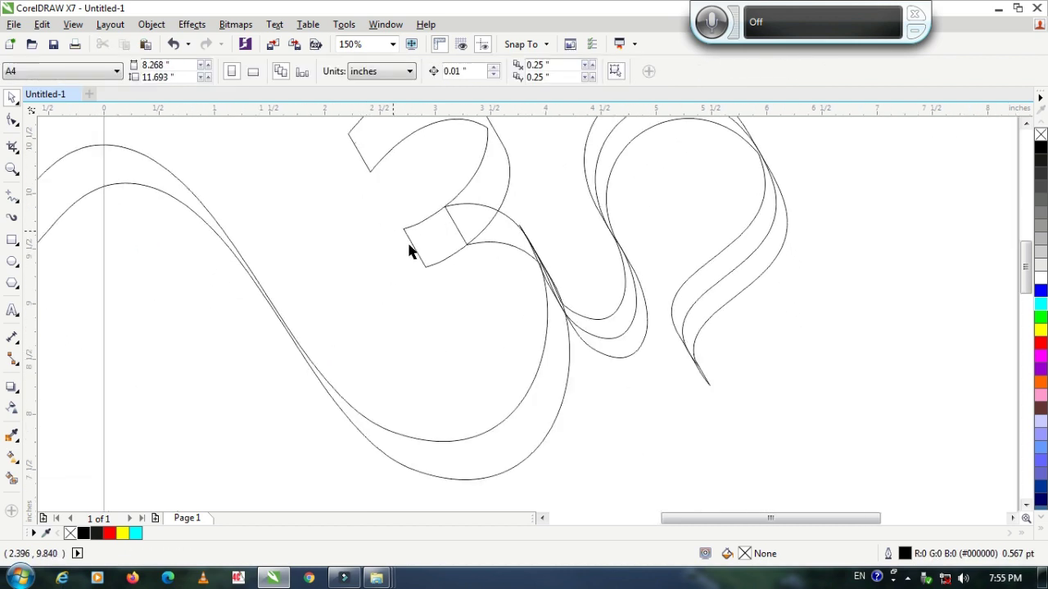
click(590, 334)
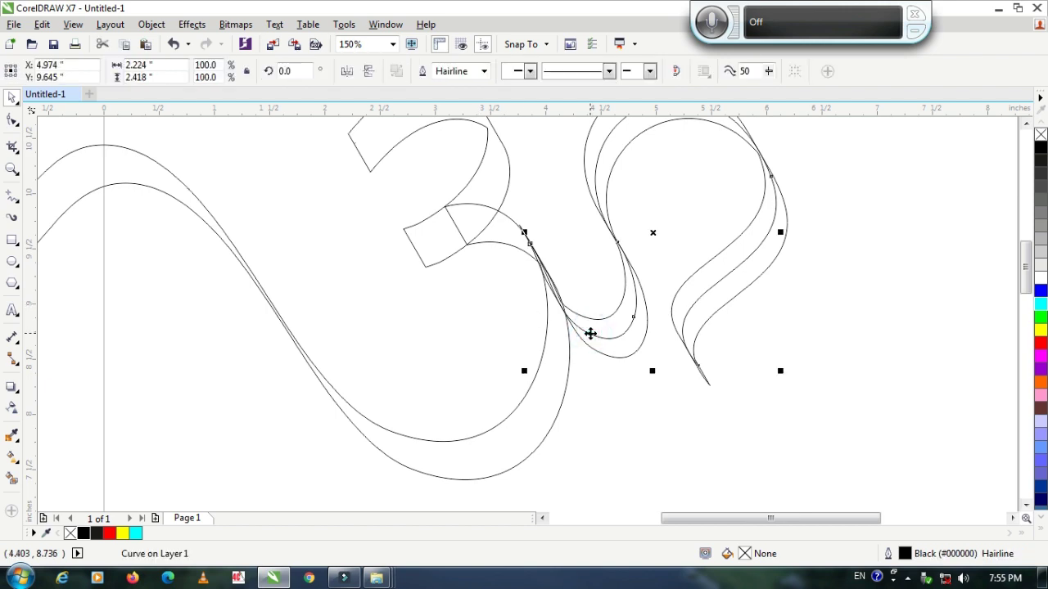
key(Delete)
scroll(591, 340, down, 3)
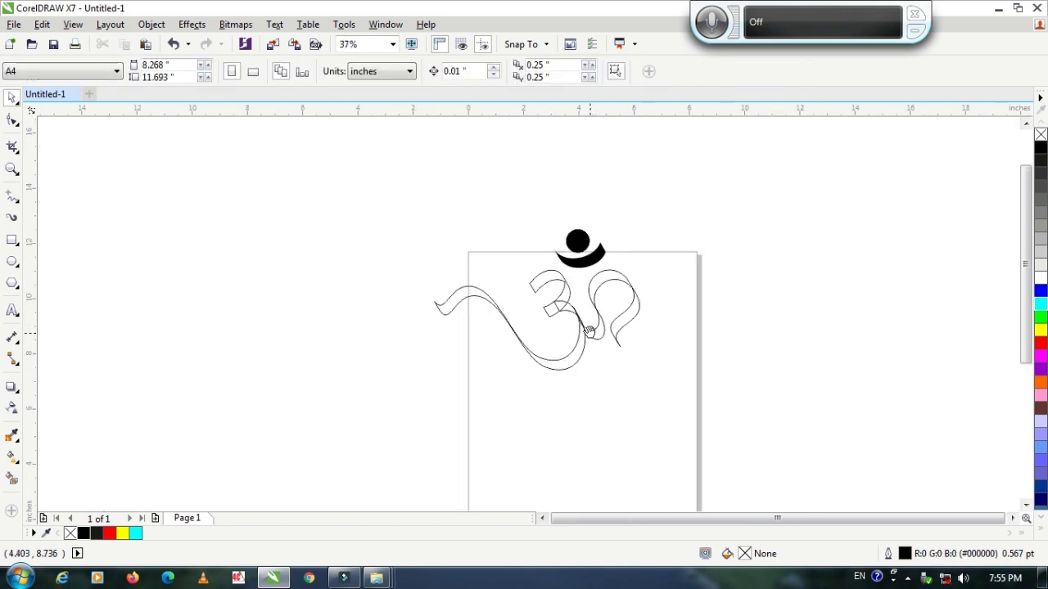
Step: Select all the letter stroke outlines below the crescent and weld them into a single curve
scroll(573, 334, up, 2)
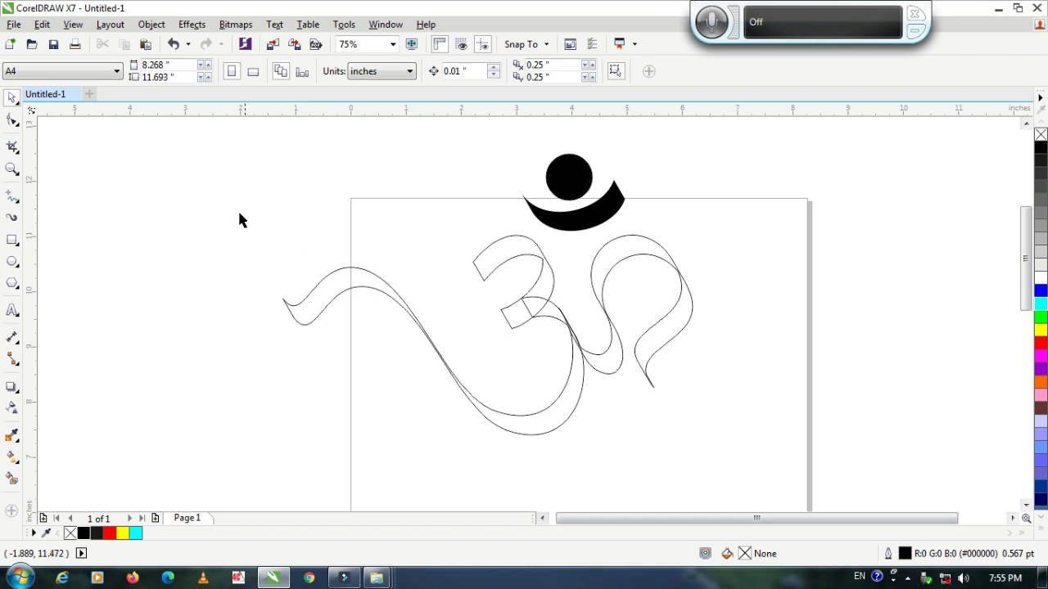
drag(237, 213, 742, 458)
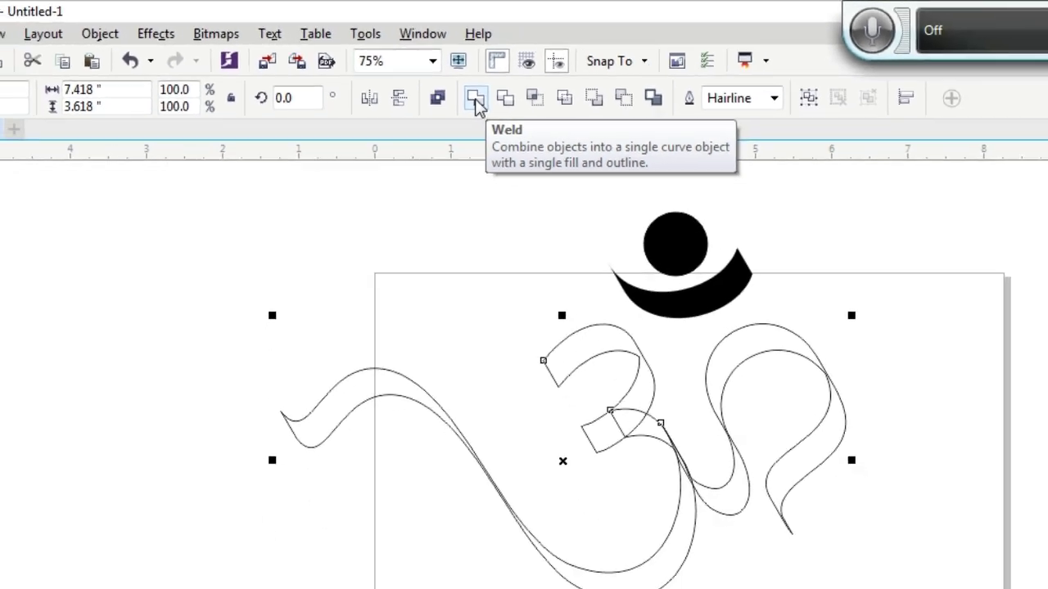
click(710, 223)
click(685, 428)
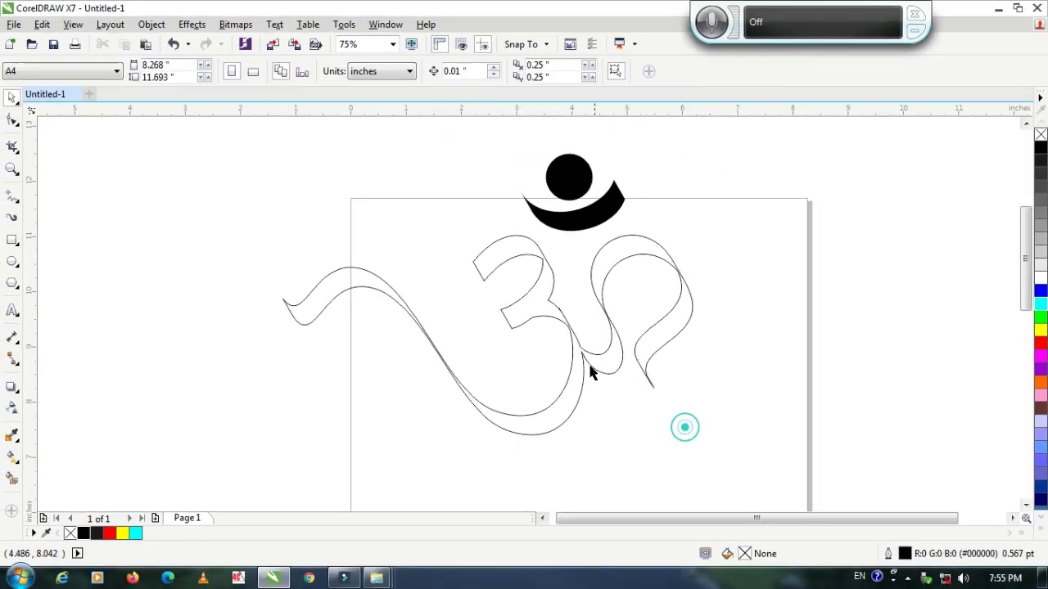
scroll(568, 336, up, 2)
scroll(568, 337, down, 2)
scroll(566, 332, up, 2)
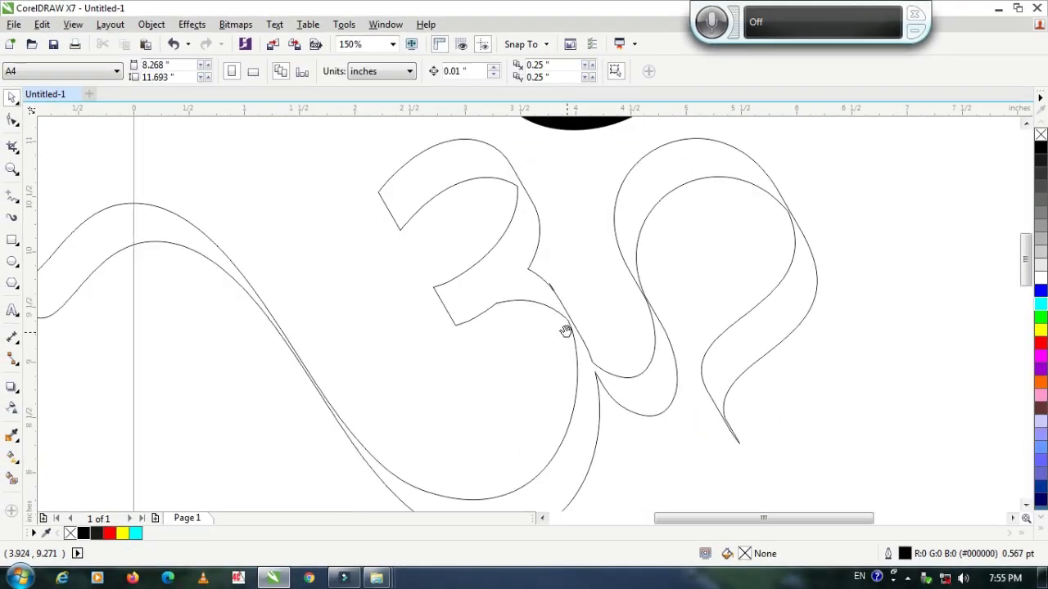
scroll(557, 328, down, 2)
Step: Give the crescent a black outline and remove the fill from both the crescent and the circle above it
click(565, 238)
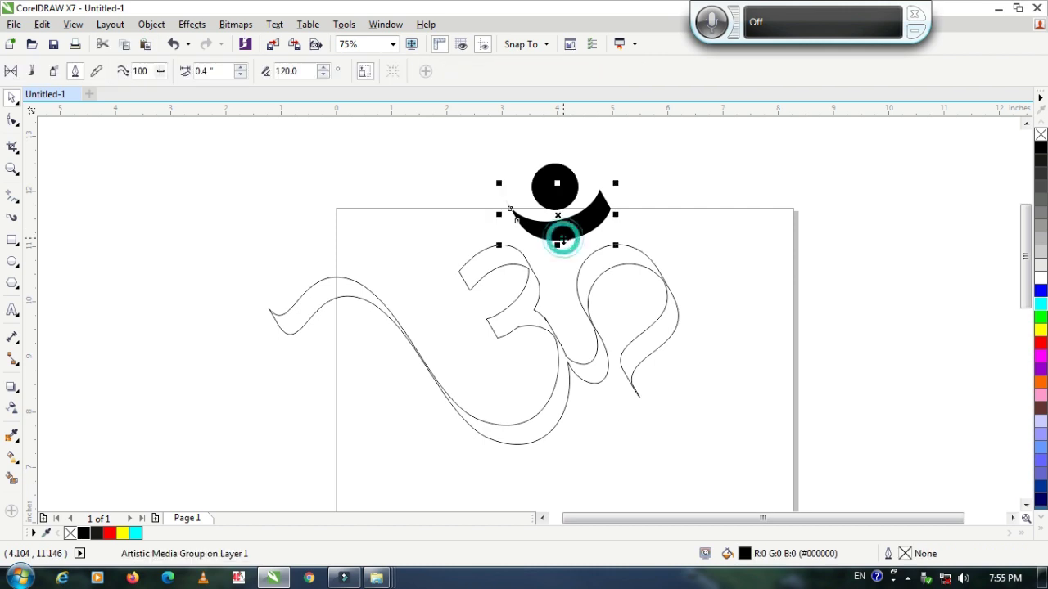
right_click(1040, 145)
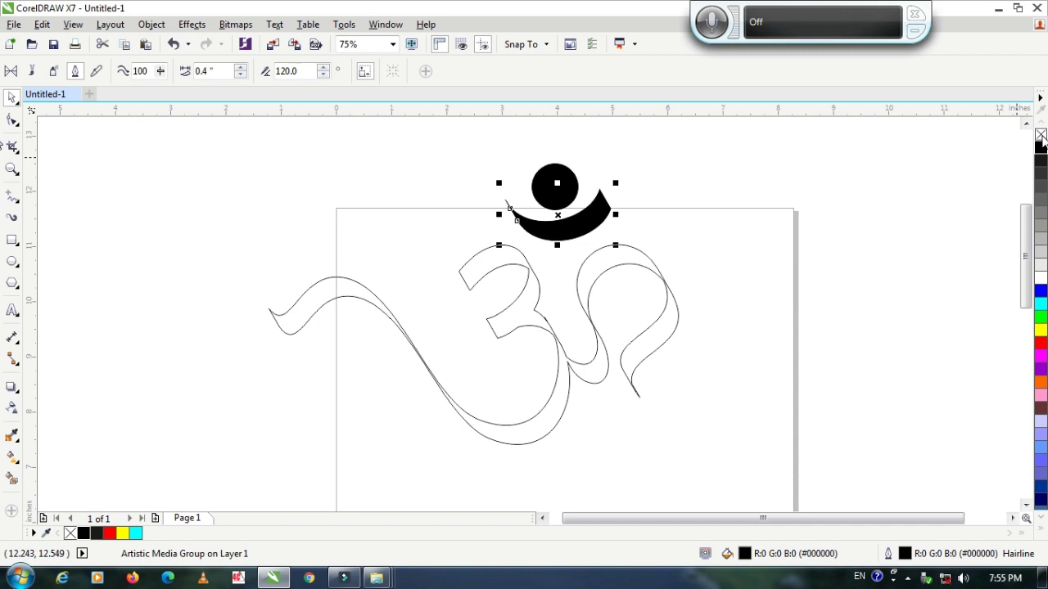
click(1041, 135)
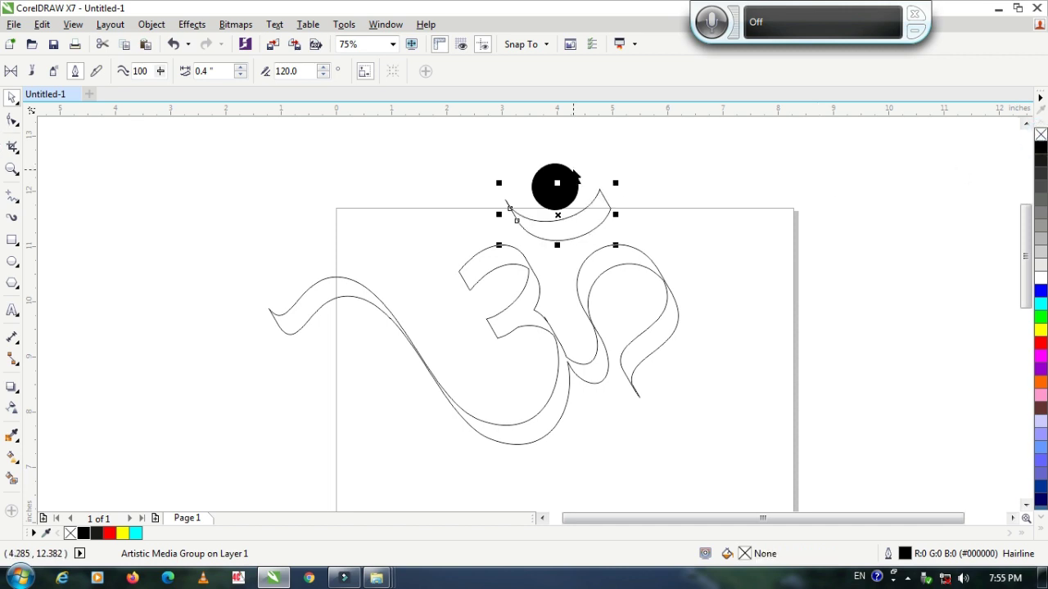
click(568, 169)
click(1041, 135)
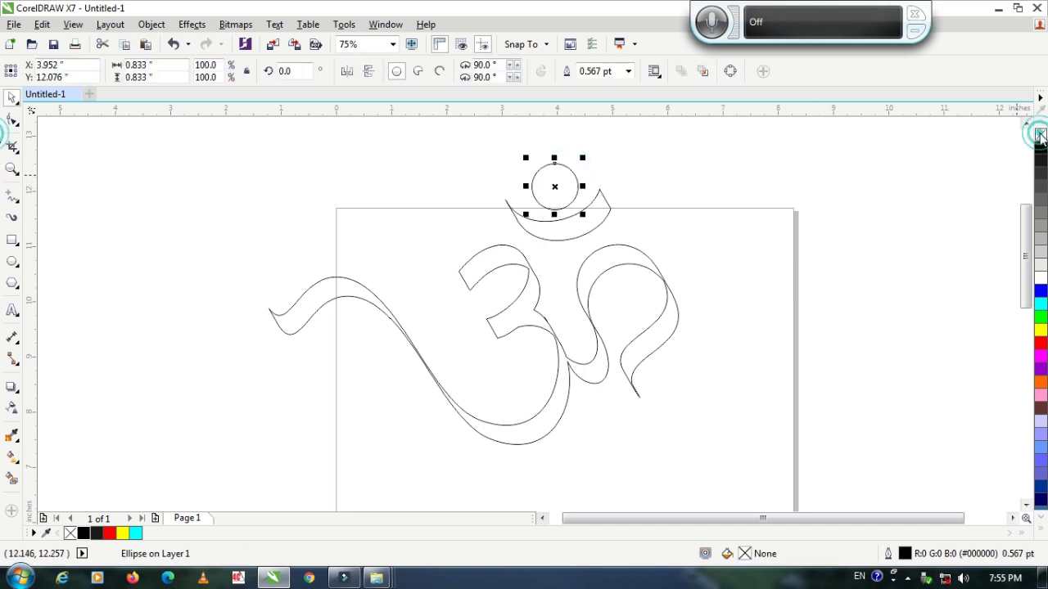
click(745, 215)
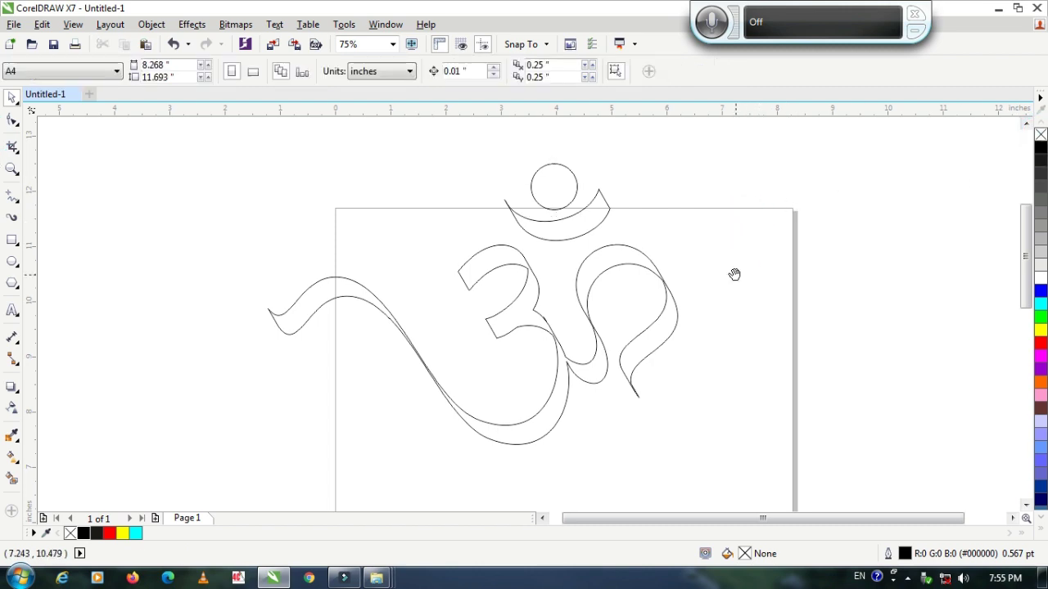
drag(734, 273, 730, 277)
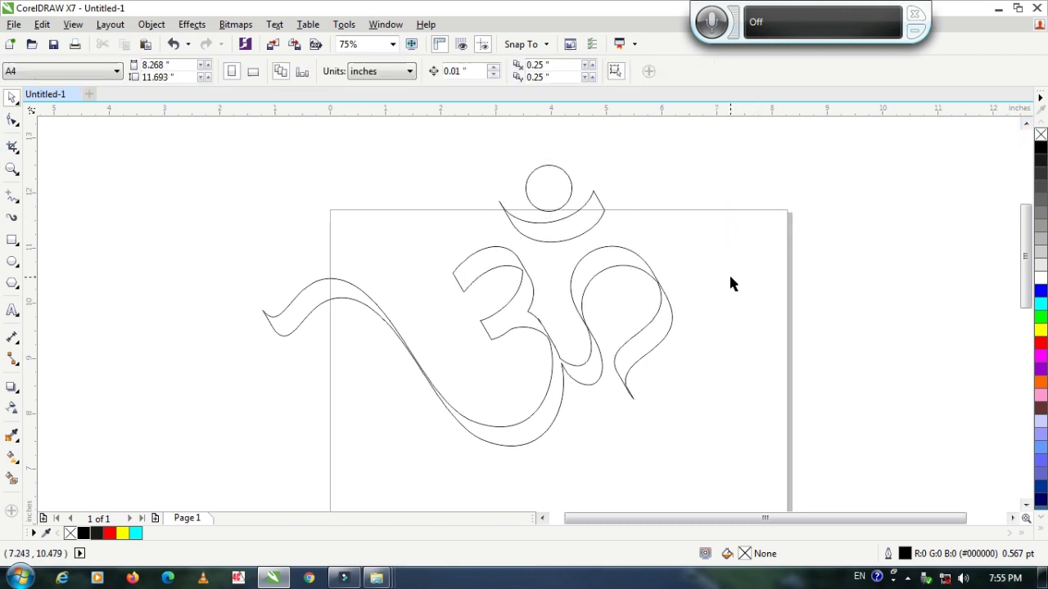
Step: Fill the welded letter shape, the crescent and the circle with red
click(498, 254)
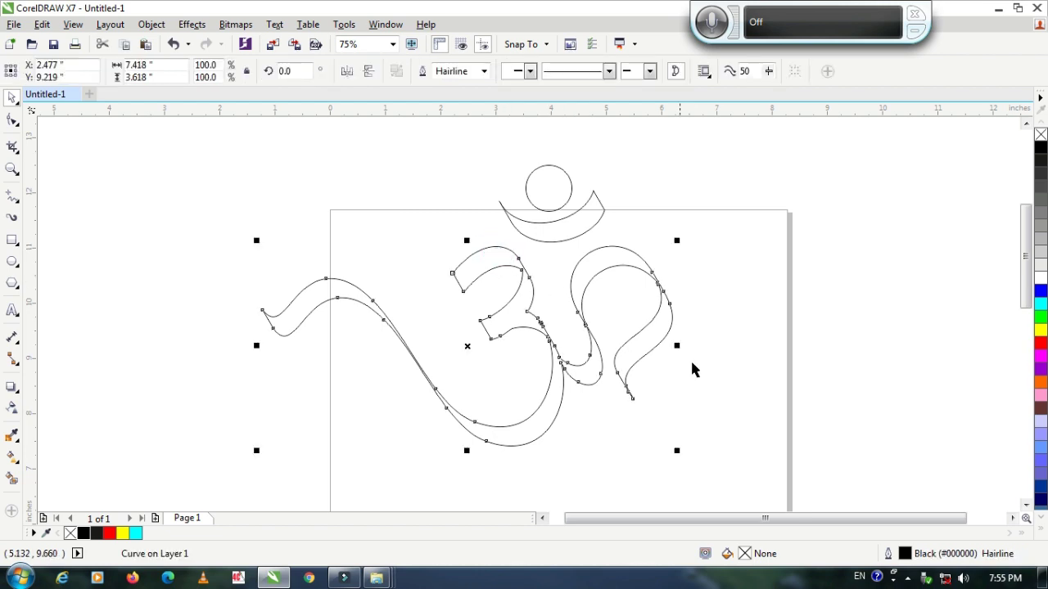
click(1041, 345)
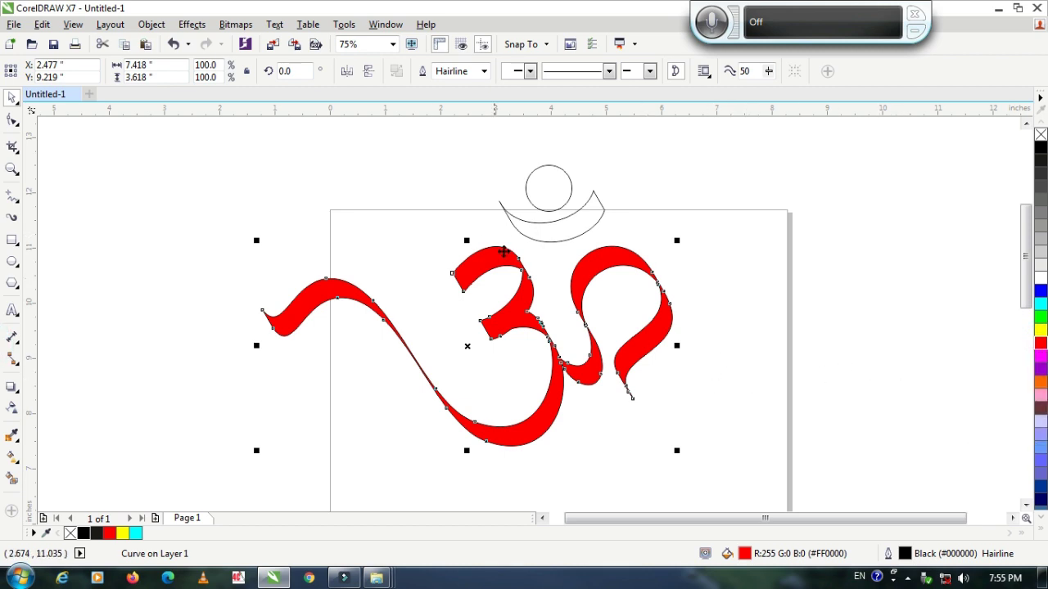
click(528, 239)
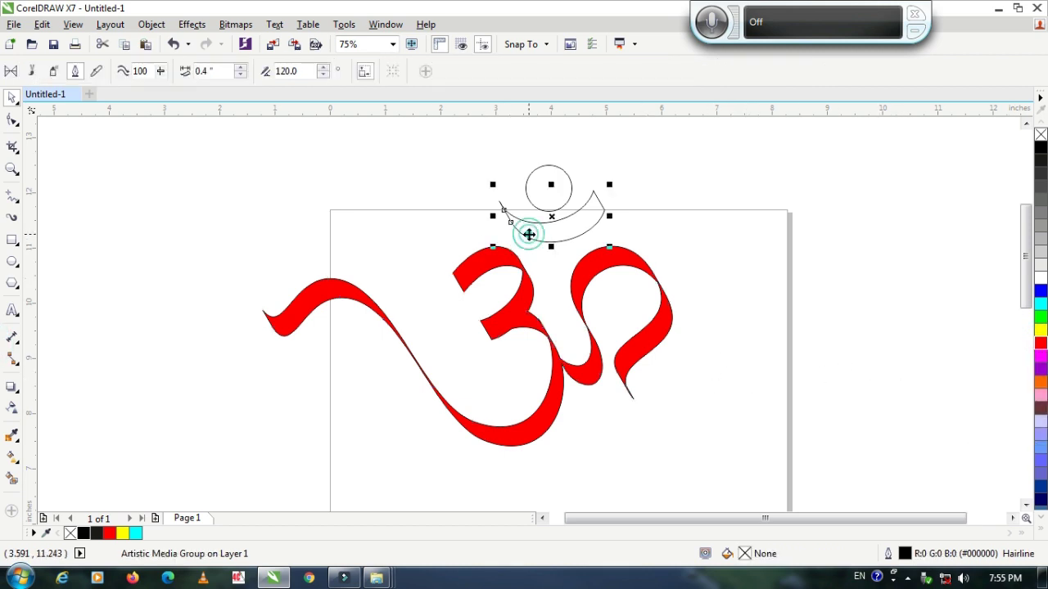
click(1040, 344)
click(562, 173)
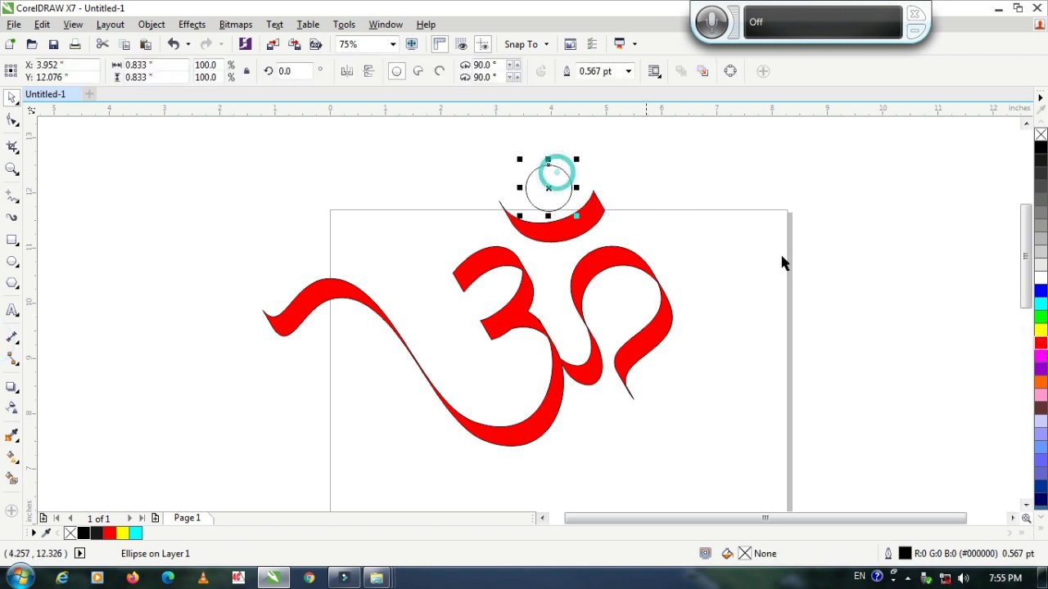
click(1041, 342)
click(307, 180)
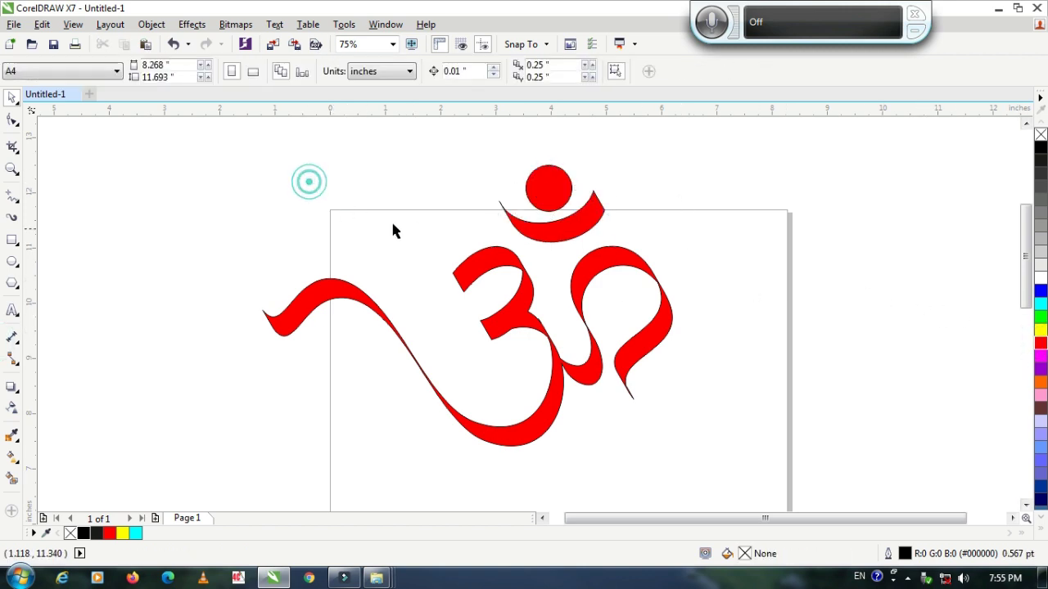
drag(210, 138, 729, 471)
click(696, 377)
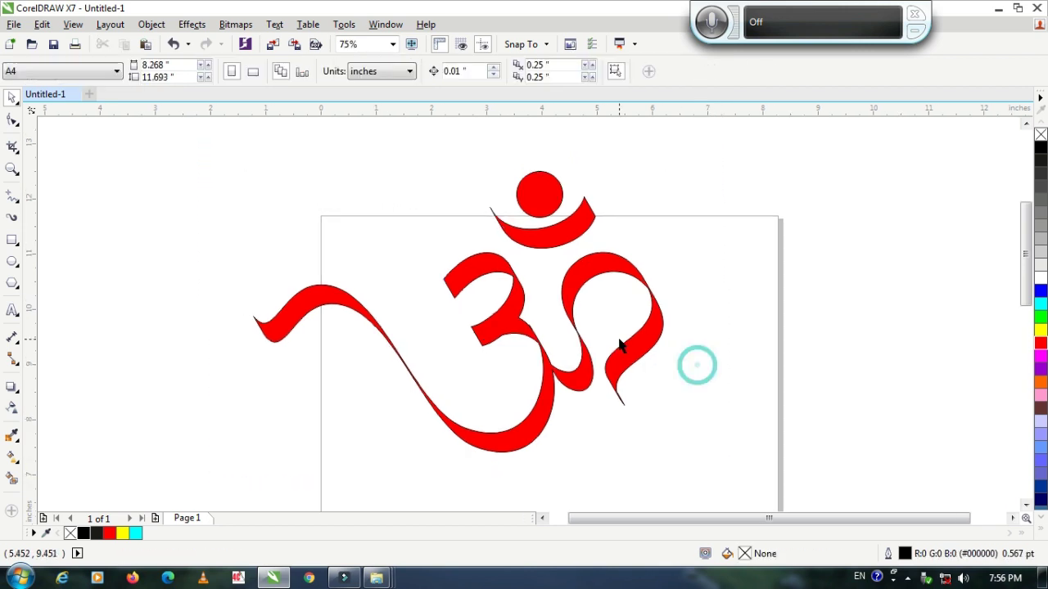
scroll(578, 295, up, 2)
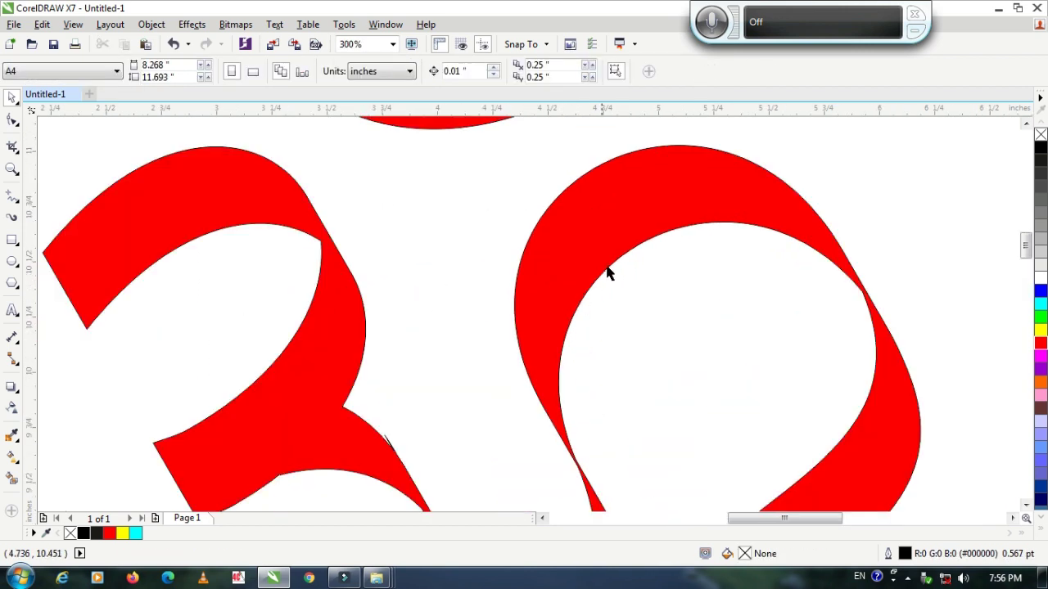
scroll(622, 265, down, 2)
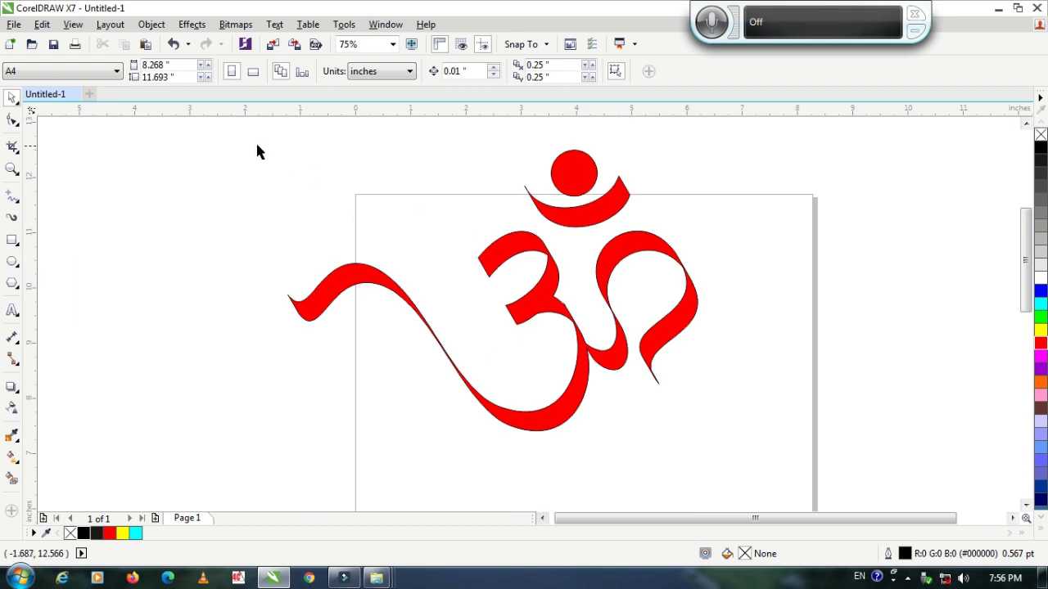
drag(252, 142, 753, 453)
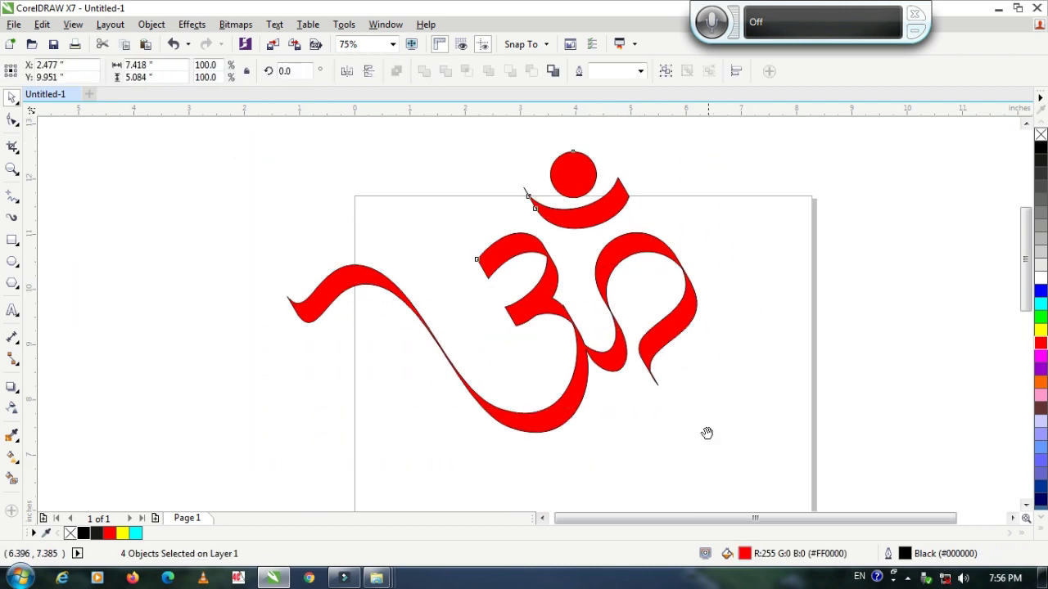
click(300, 171)
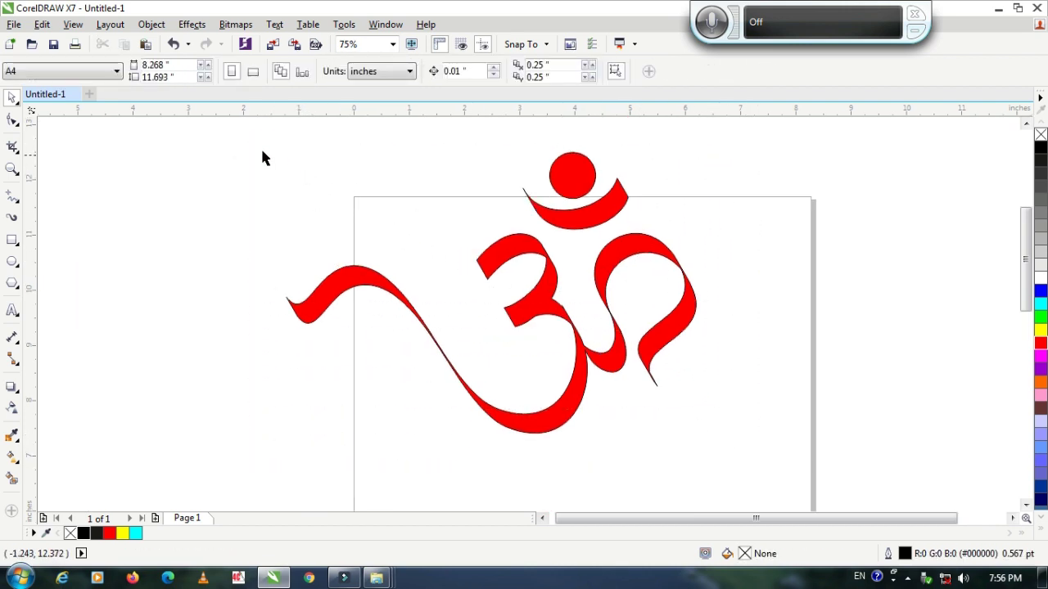
Step: Select the whole symbol and set its outline to 5 pt width with round corners, placed behind the fill and scaled with the object
drag(253, 135, 734, 475)
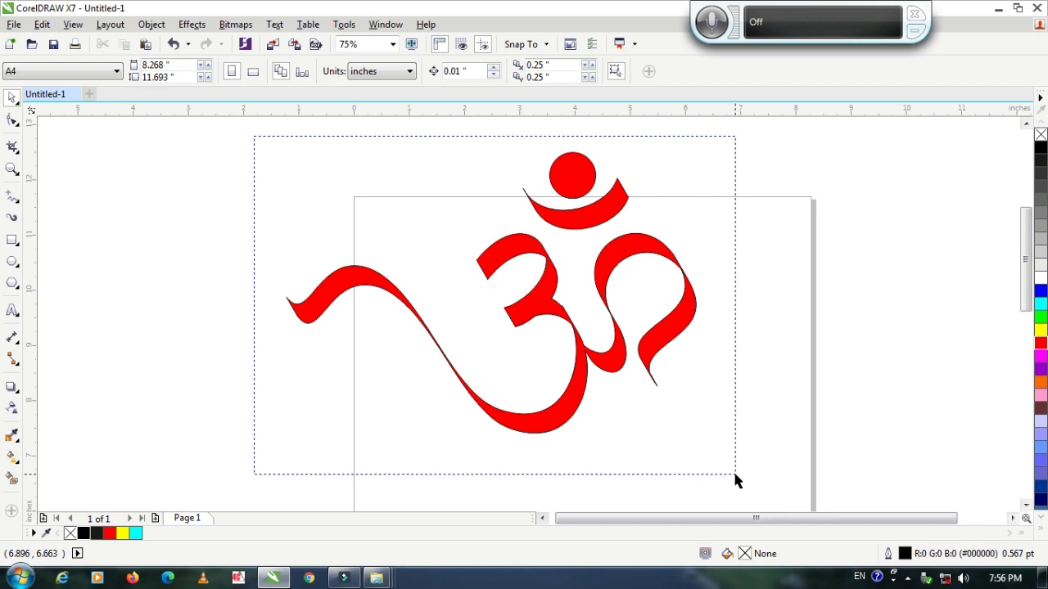
drag(735, 475, 734, 475)
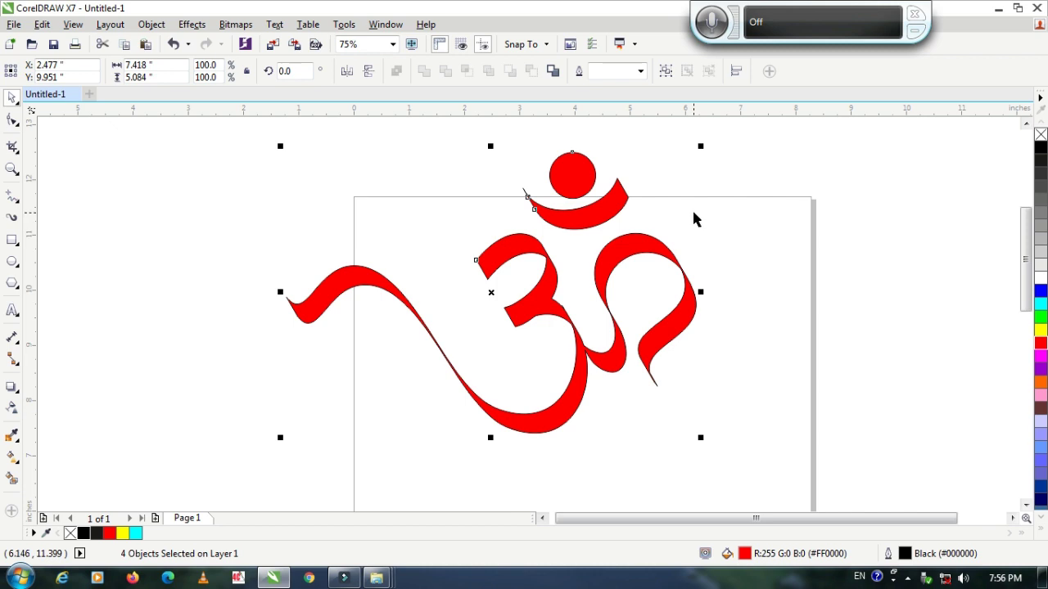
key(F12)
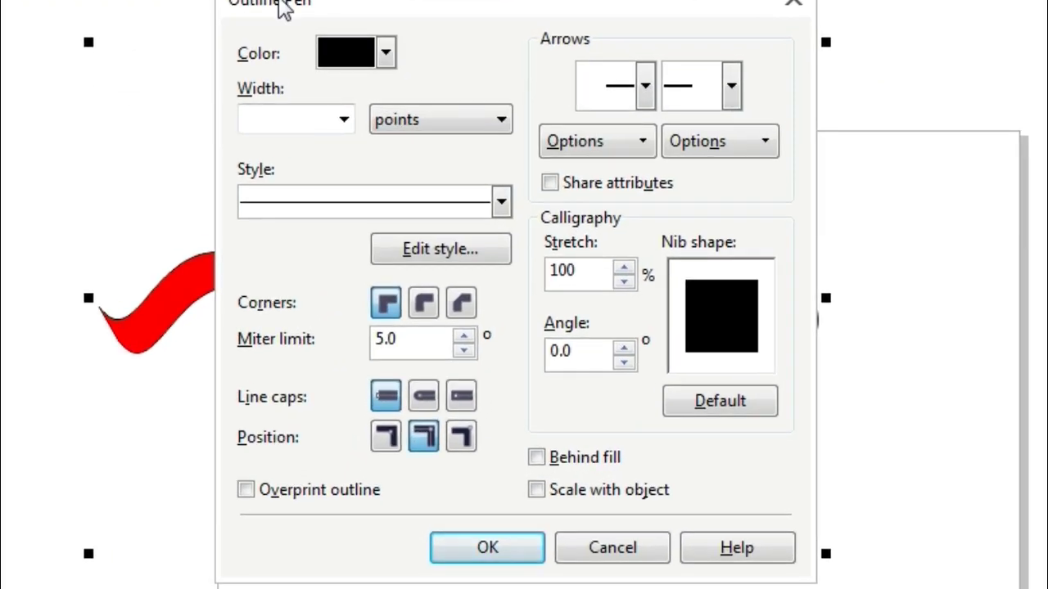
click(290, 120)
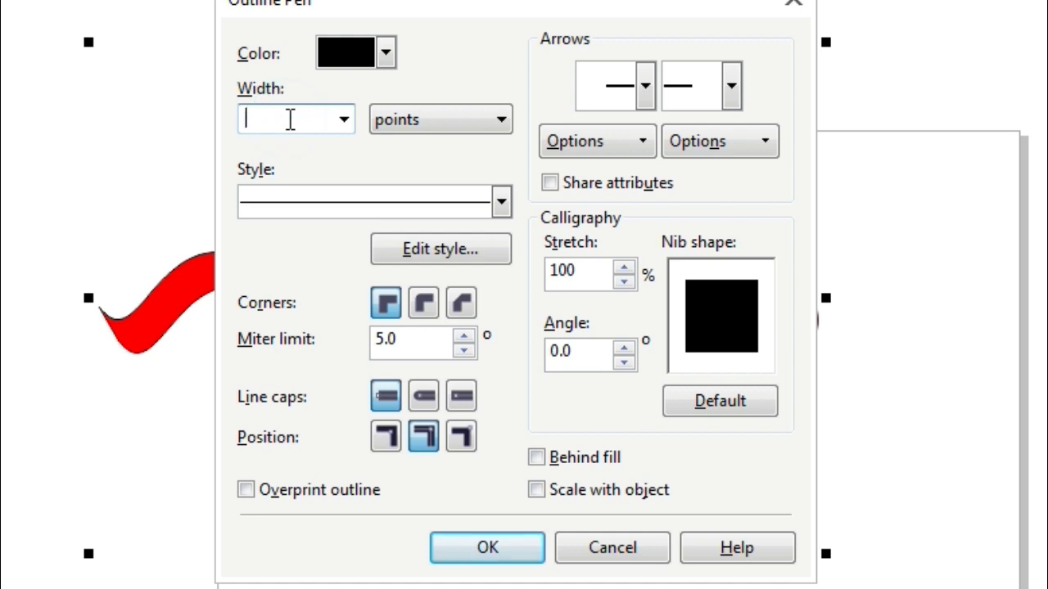
text(5)
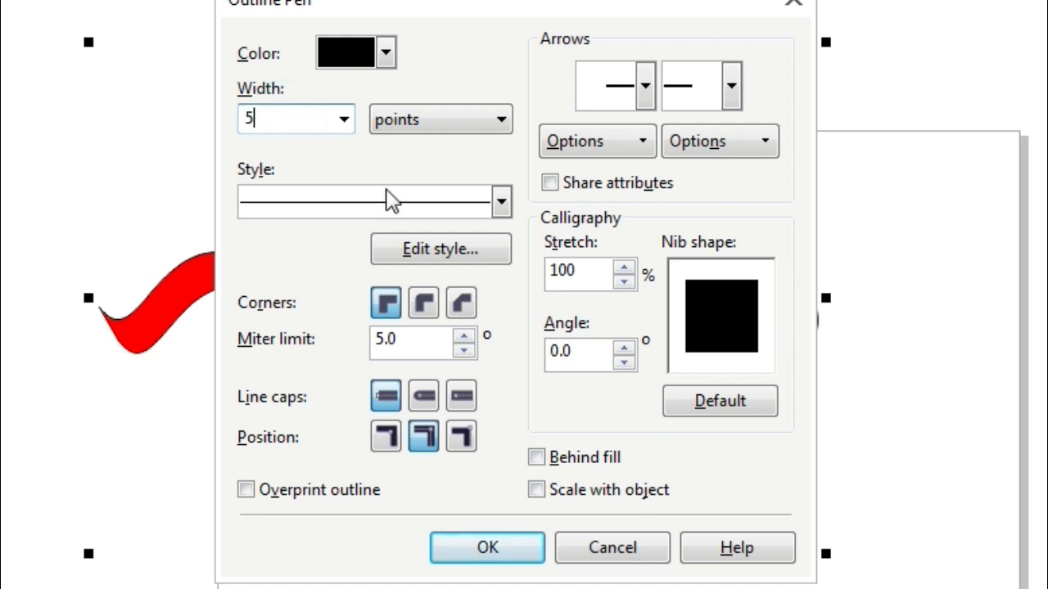
click(537, 457)
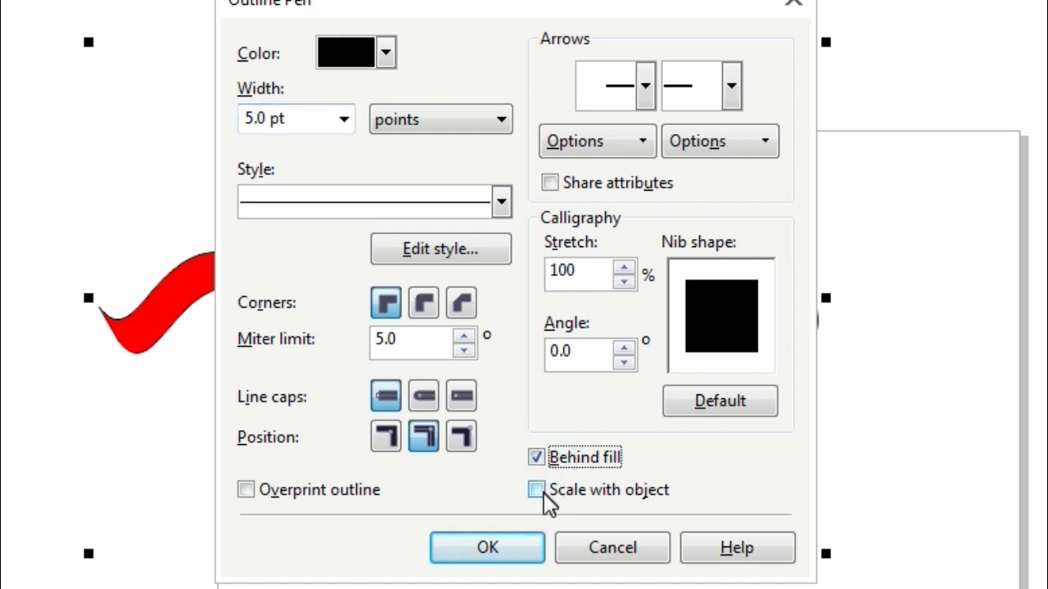
click(537, 490)
click(537, 490)
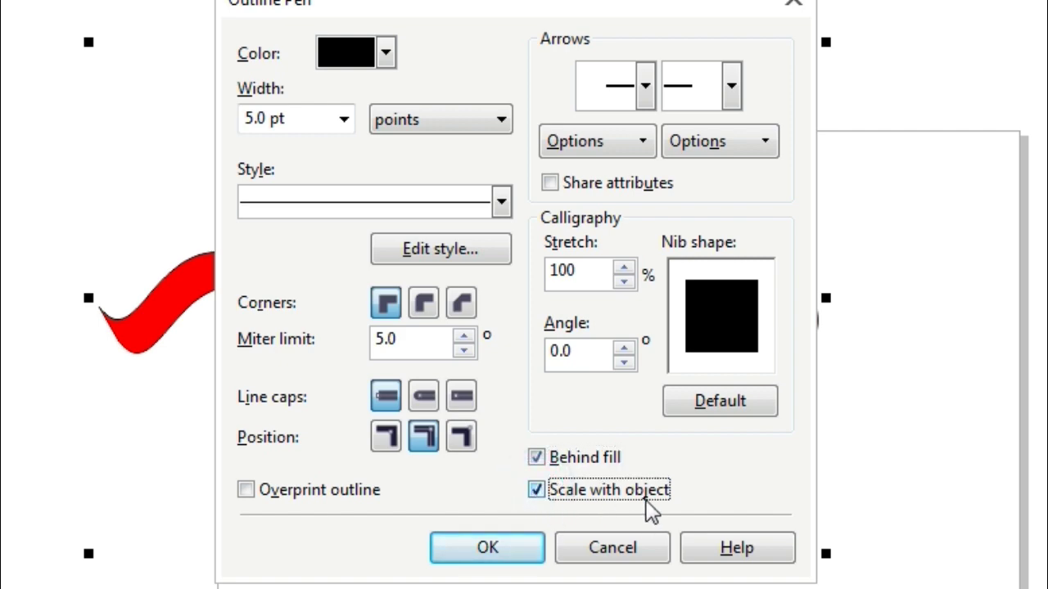
click(425, 306)
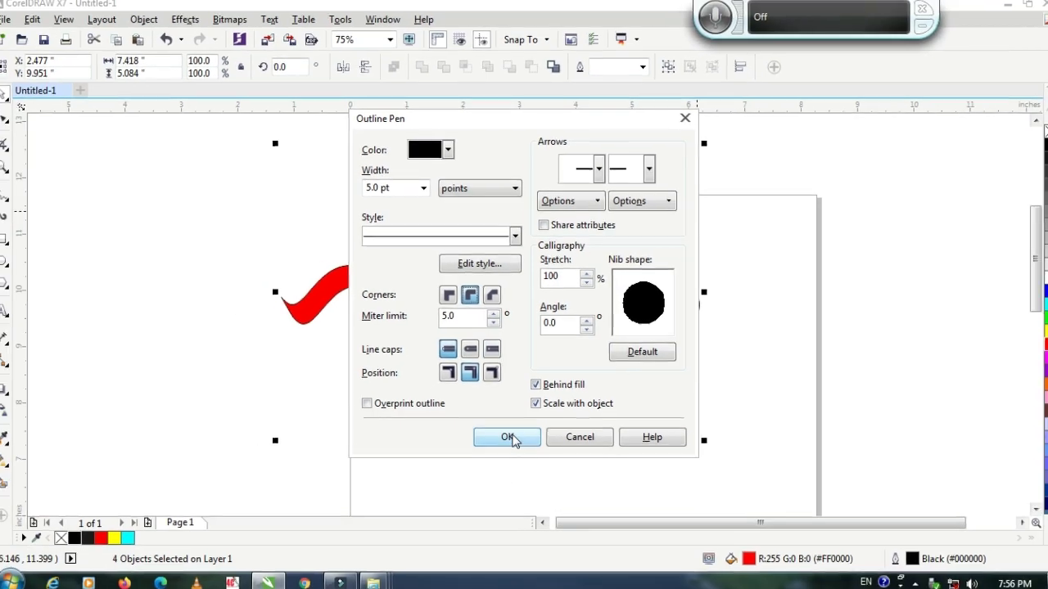
click(500, 474)
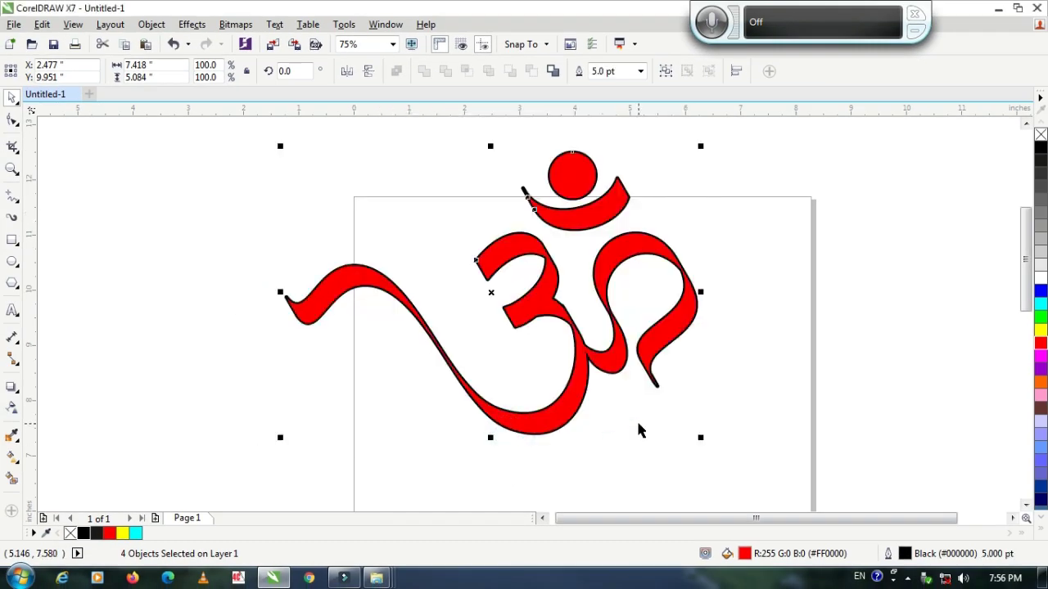
Step: Set the whole symbol's outline width to 8 pt and change its outline colour to white
key(F12)
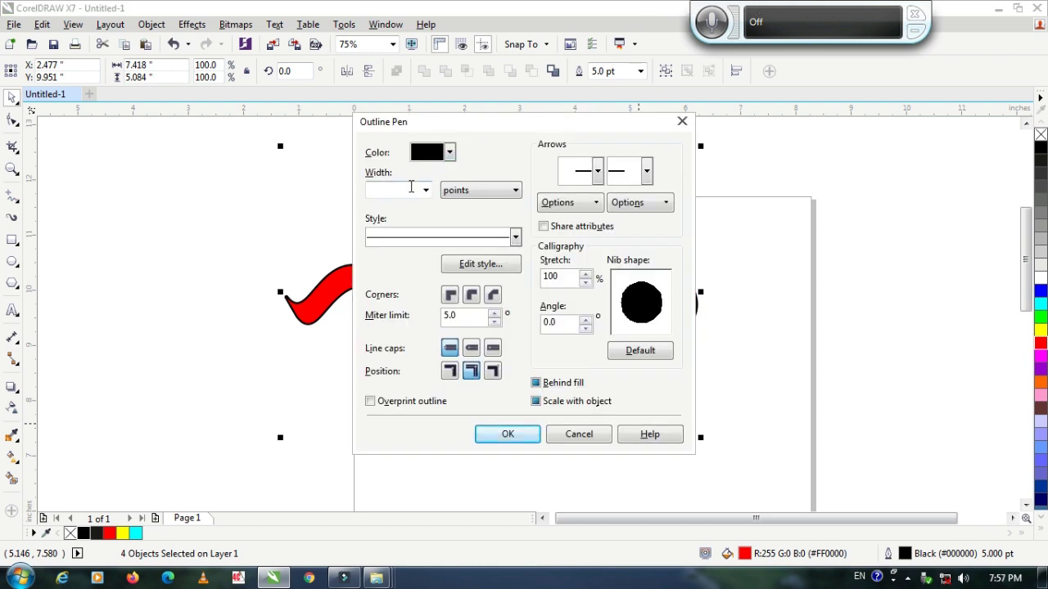
click(410, 186)
text(8)
key(Return)
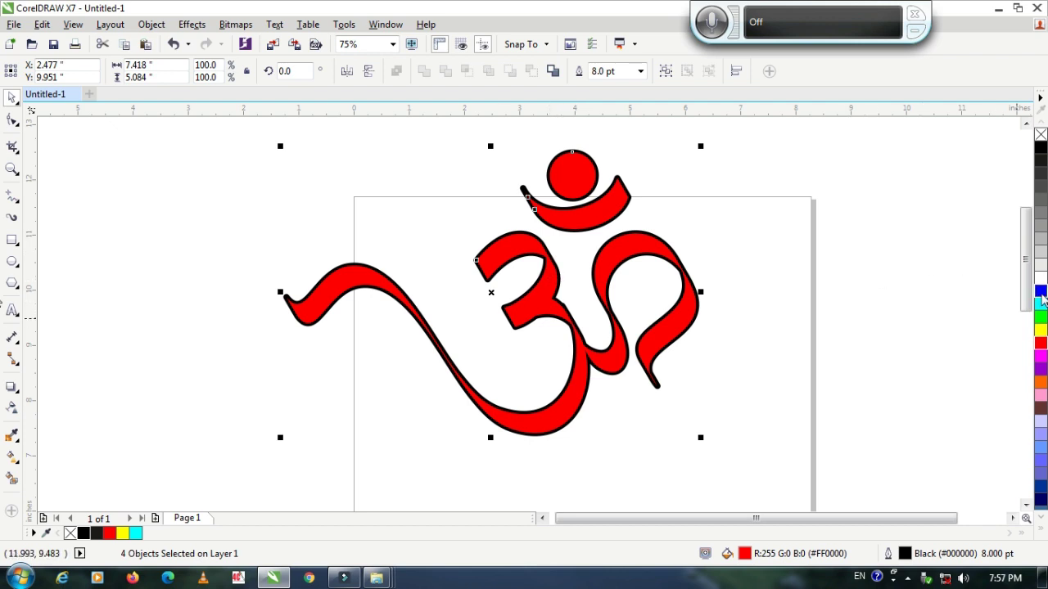
right_click(1040, 278)
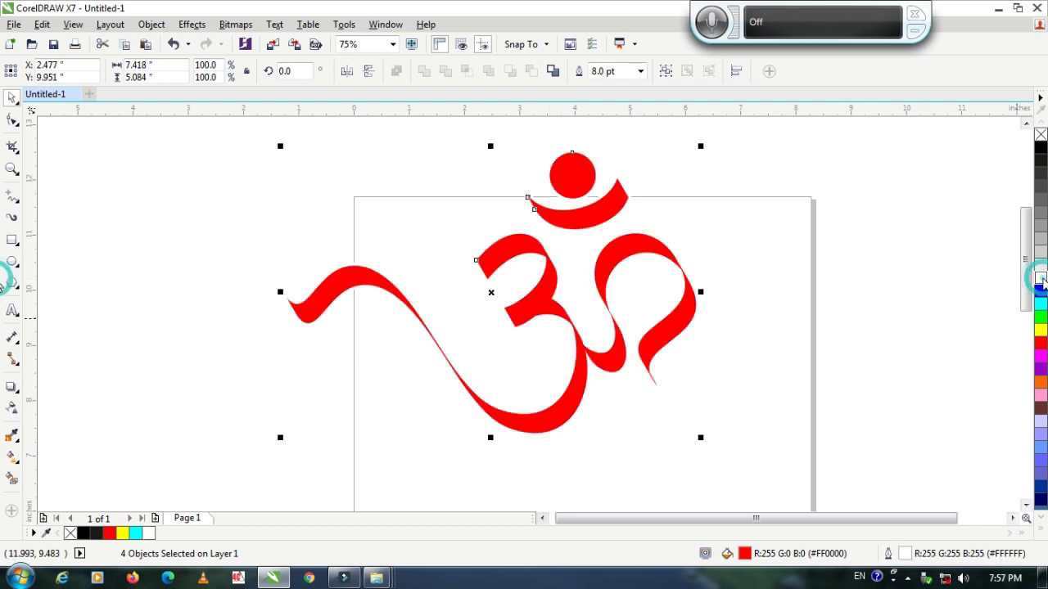
click(755, 402)
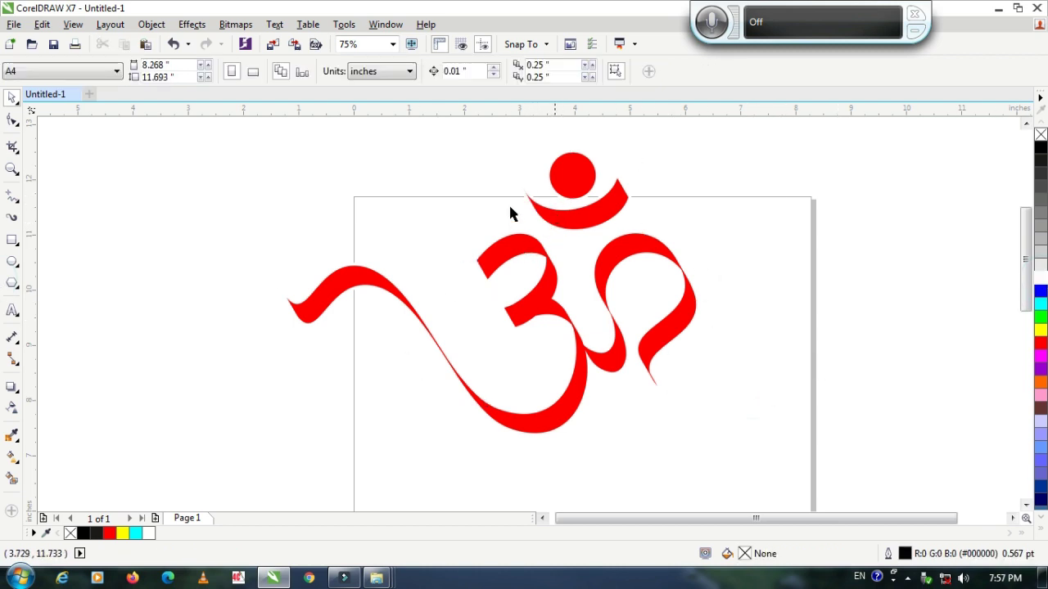
Step: Select the whole symbol, duplicate it in place, and undo the trial move of the copy
drag(234, 129, 747, 478)
drag(761, 355, 685, 371)
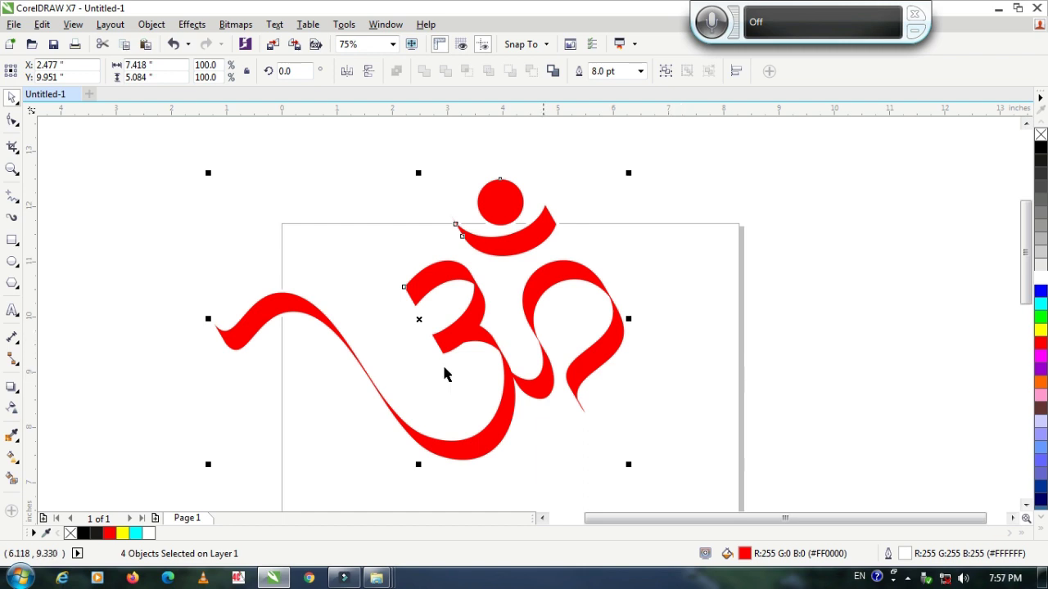
drag(420, 318, 443, 304)
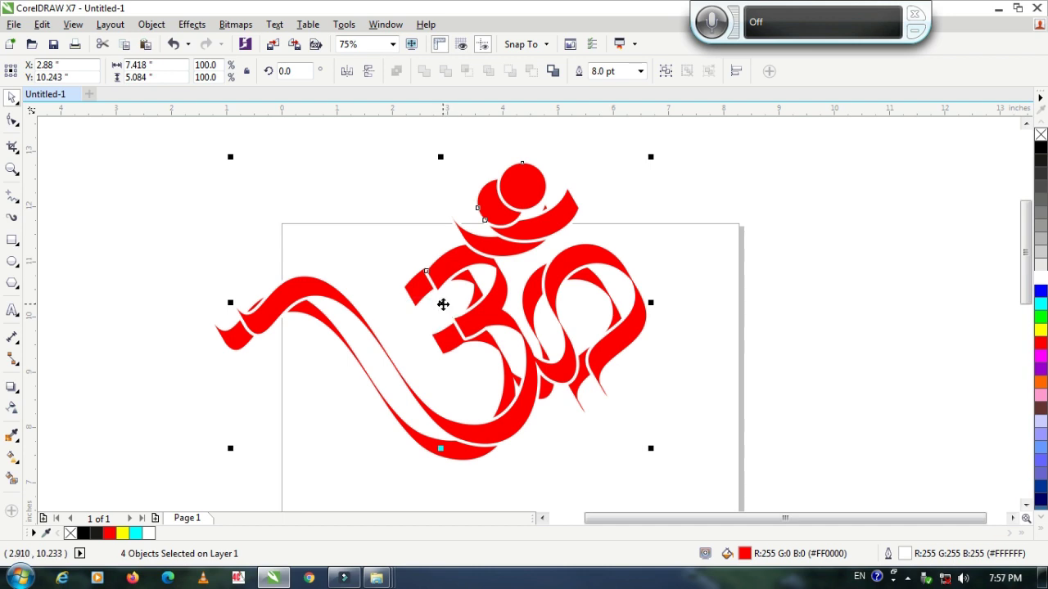
key(ctrl+z)
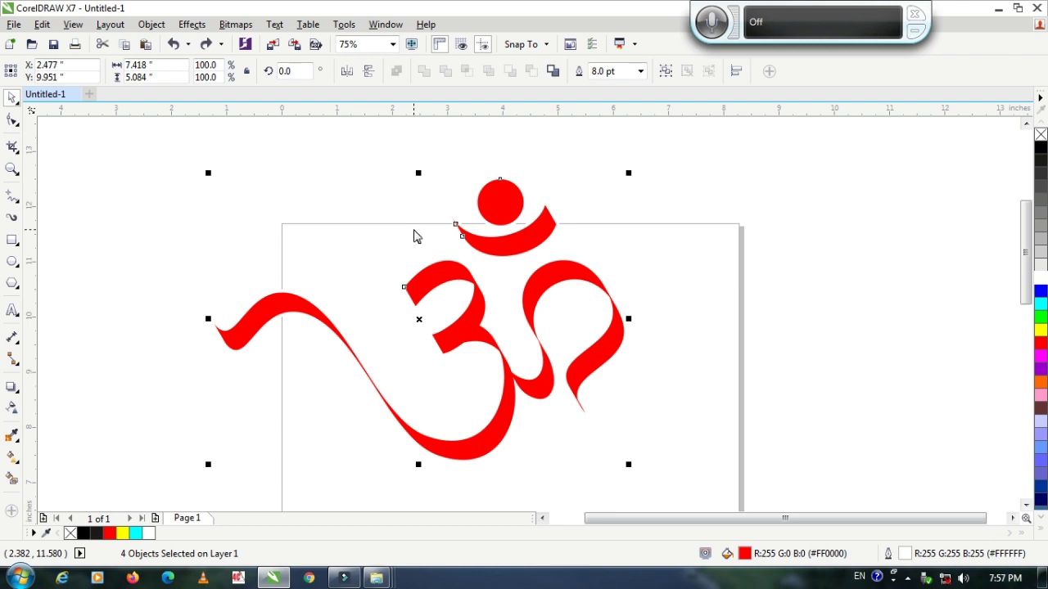
Step: Give the duplicate symbol a 15 pt cyan outline, with the duplicate placed behind the white-outlined original
key(F12)
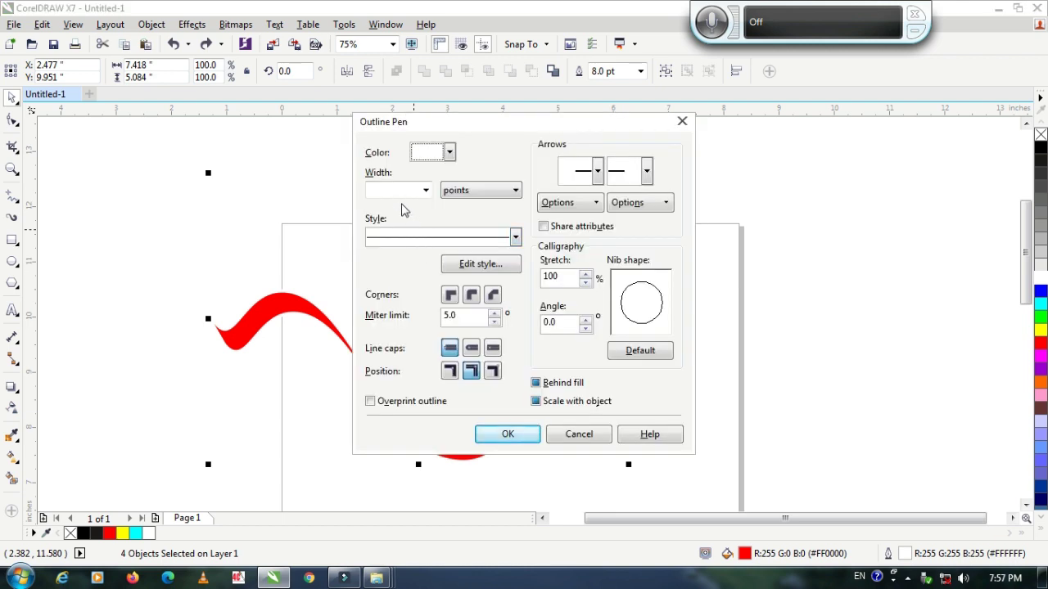
click(398, 190)
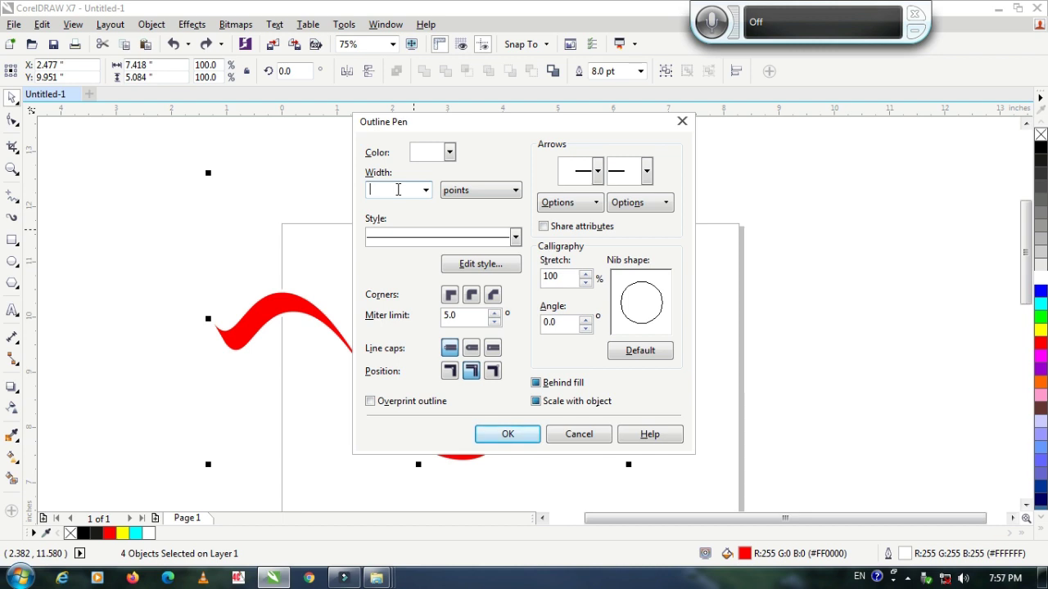
text(15)
click(507, 434)
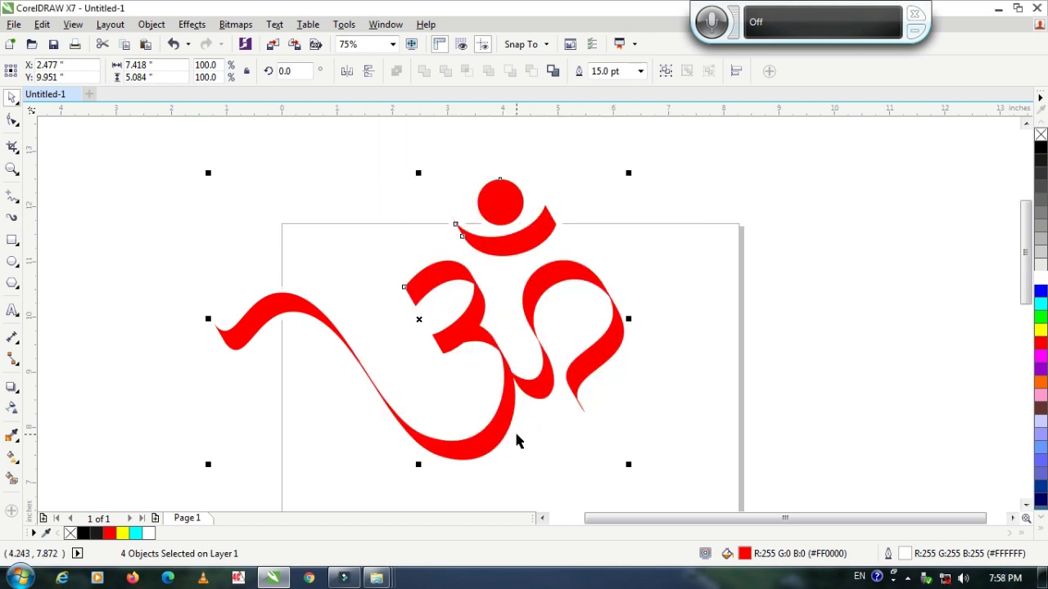
right_click(1041, 305)
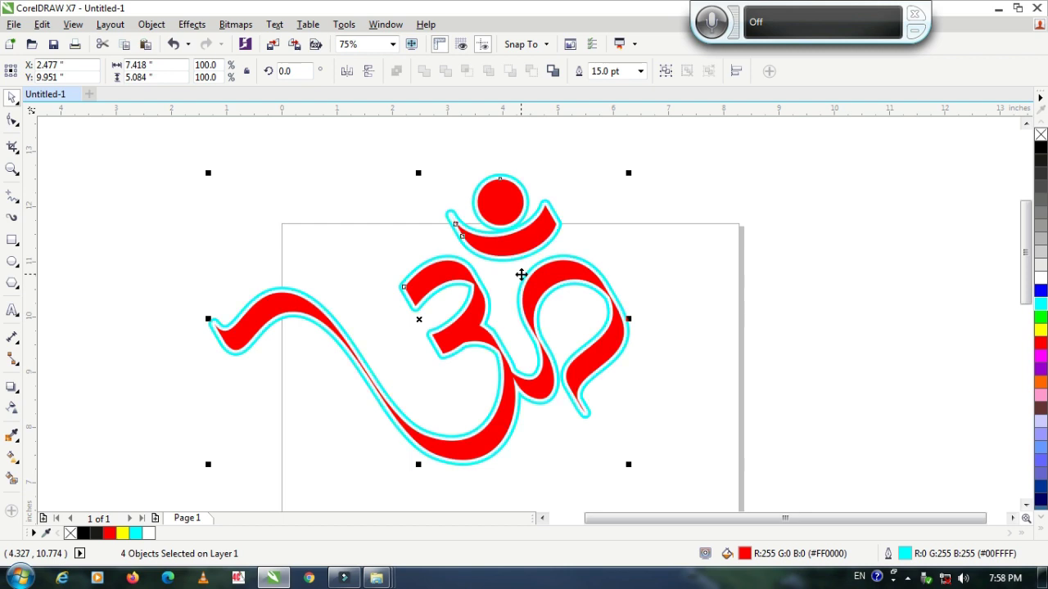
scroll(447, 284, up, 1)
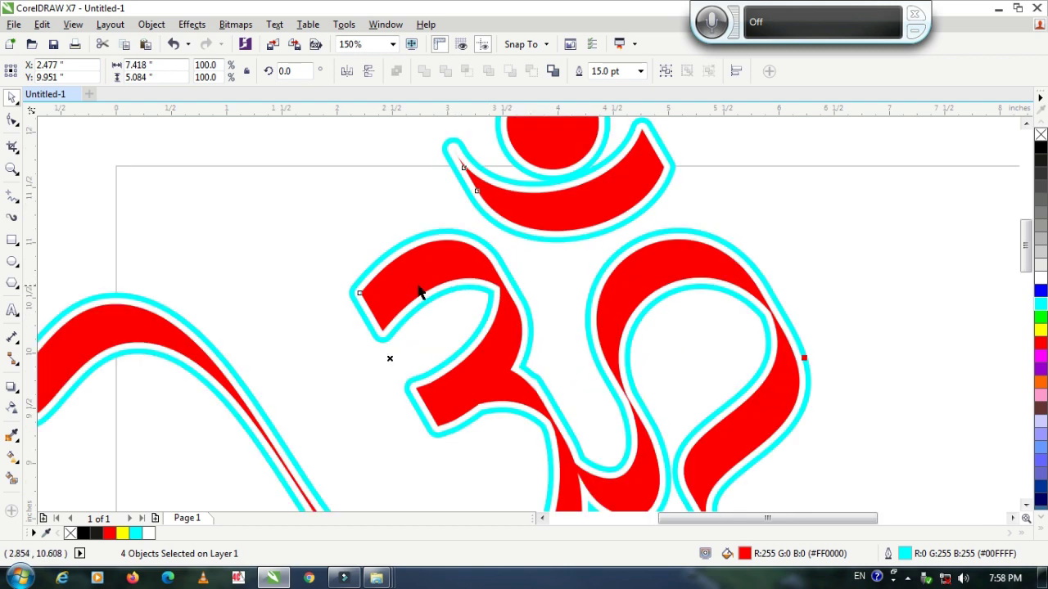
click(333, 260)
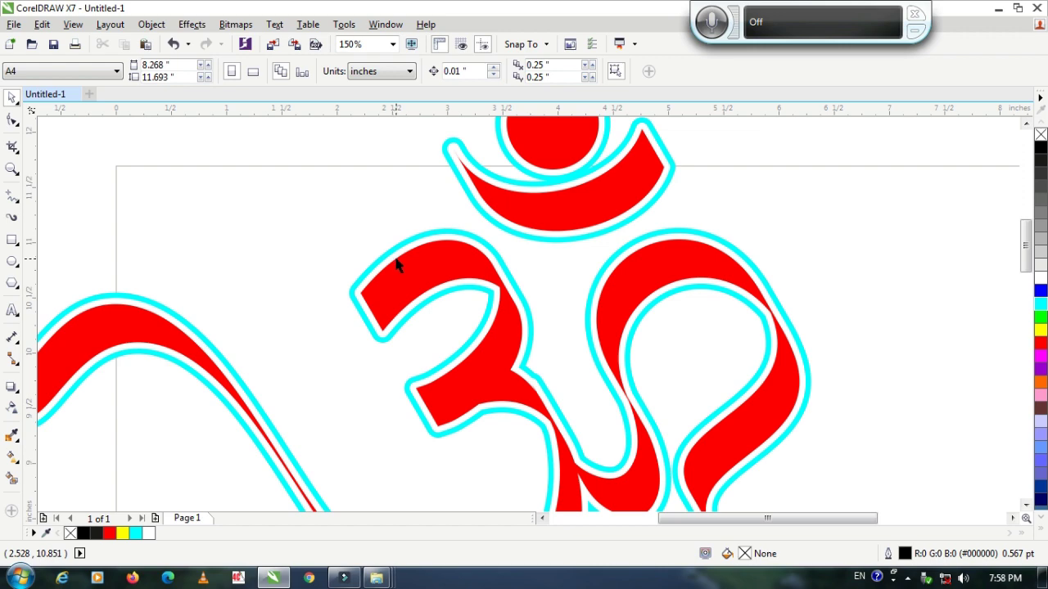
click(393, 263)
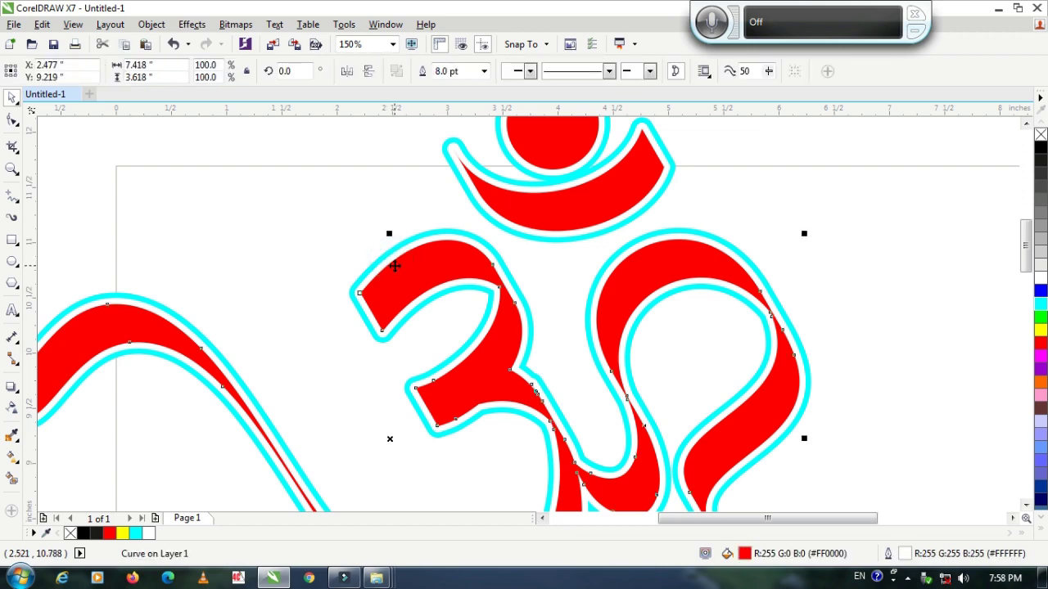
scroll(407, 285, down, 1)
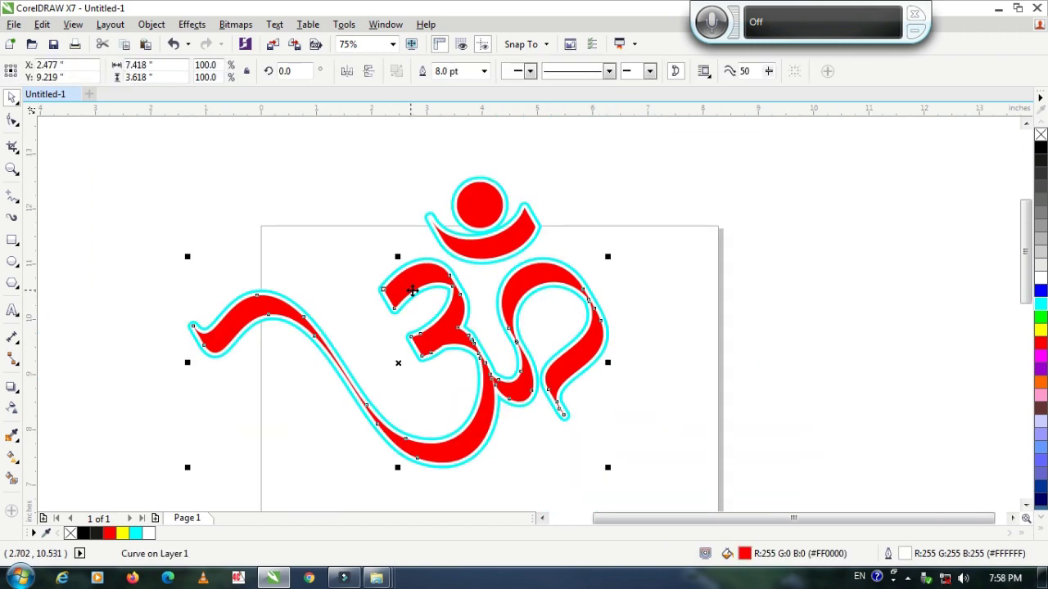
scroll(519, 291, up, 1)
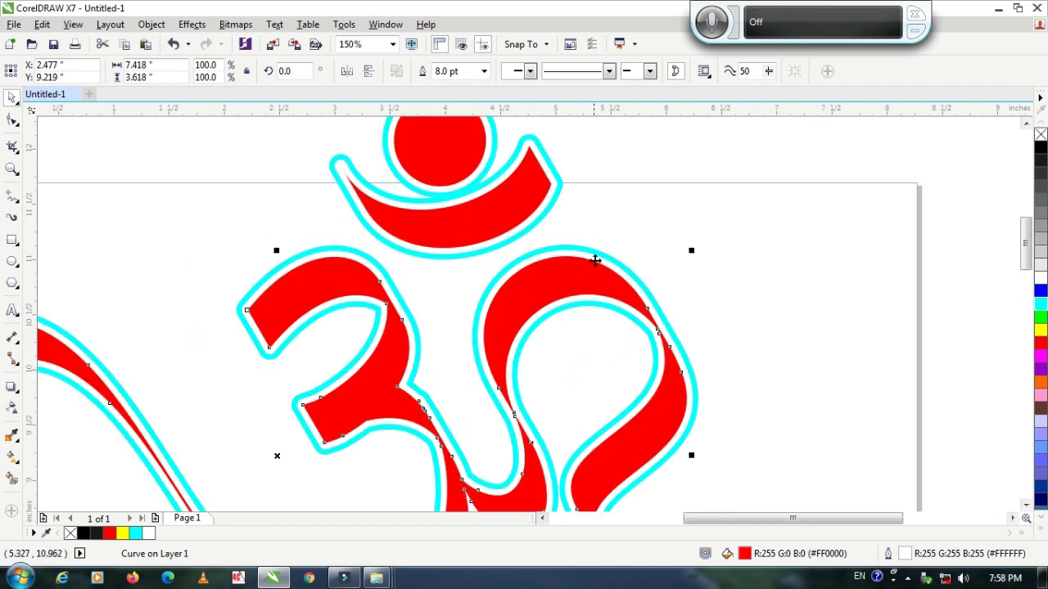
click(617, 234)
click(599, 258)
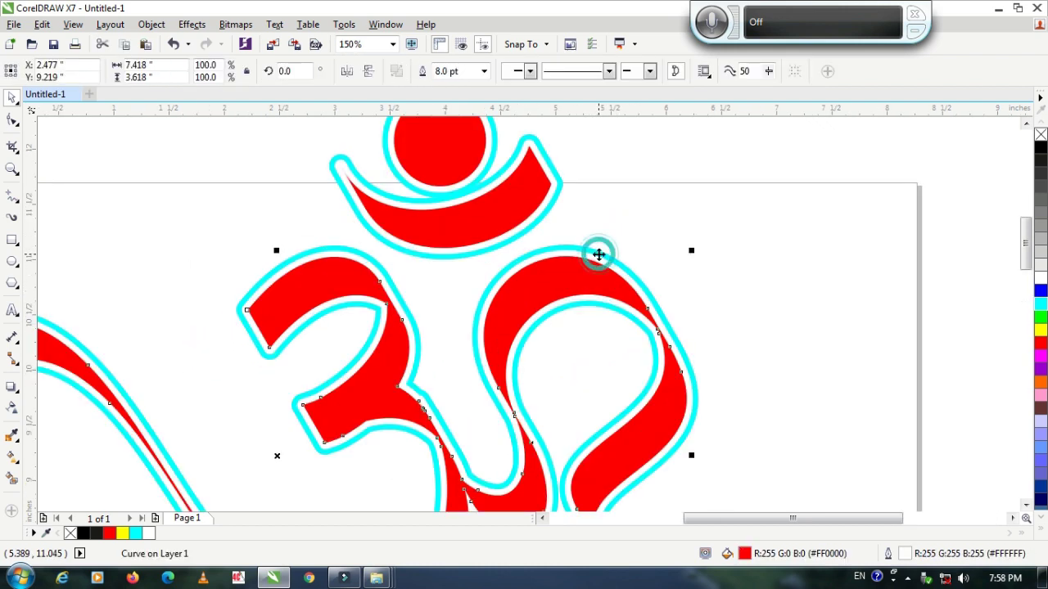
scroll(598, 254, down, 1)
scroll(599, 254, up, 1)
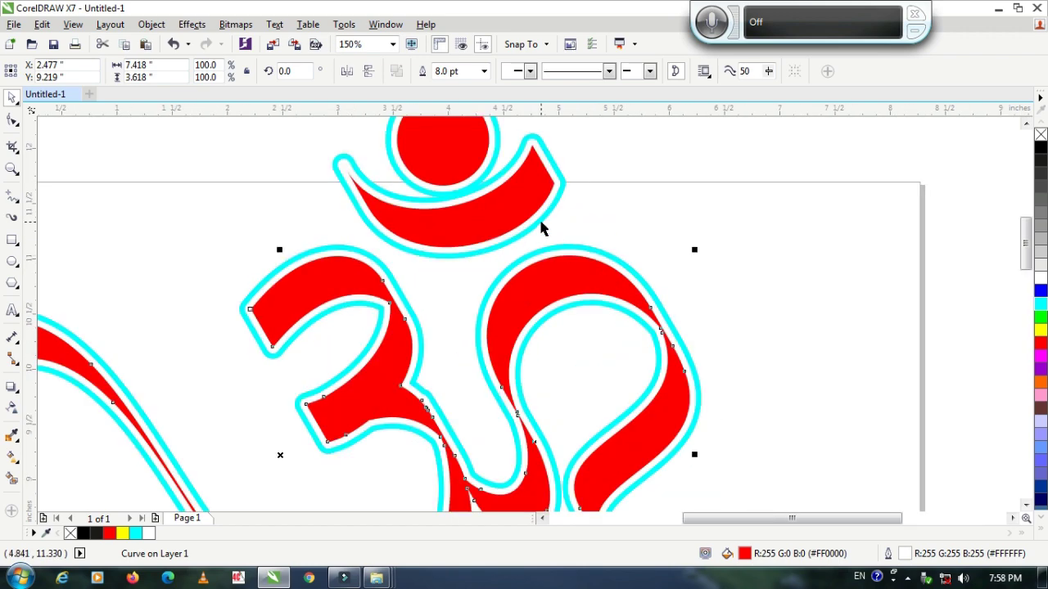
click(543, 222)
scroll(660, 266, down, 1)
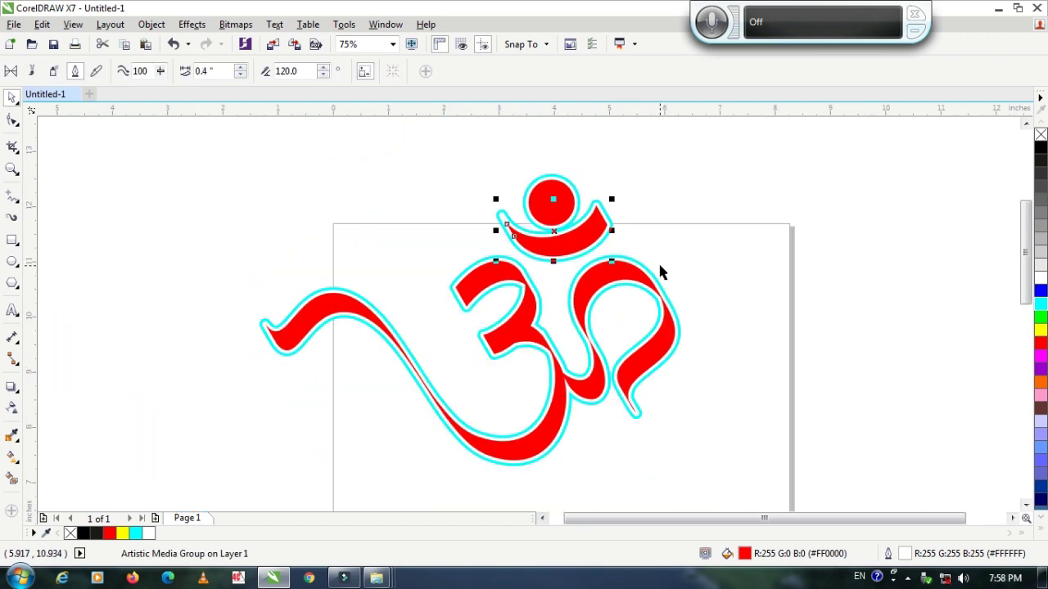
scroll(564, 306, up, 1)
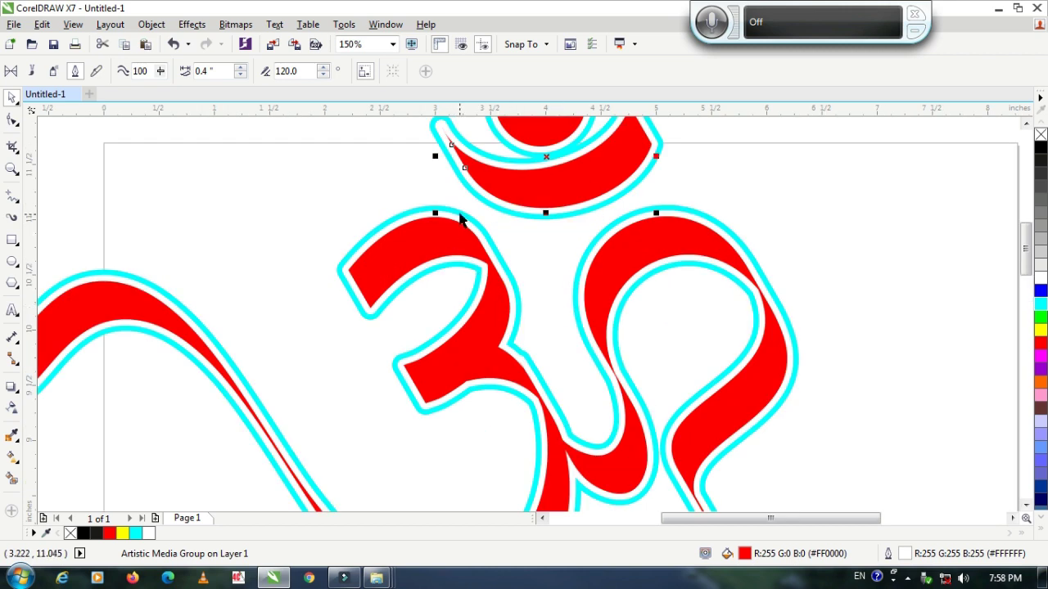
click(459, 219)
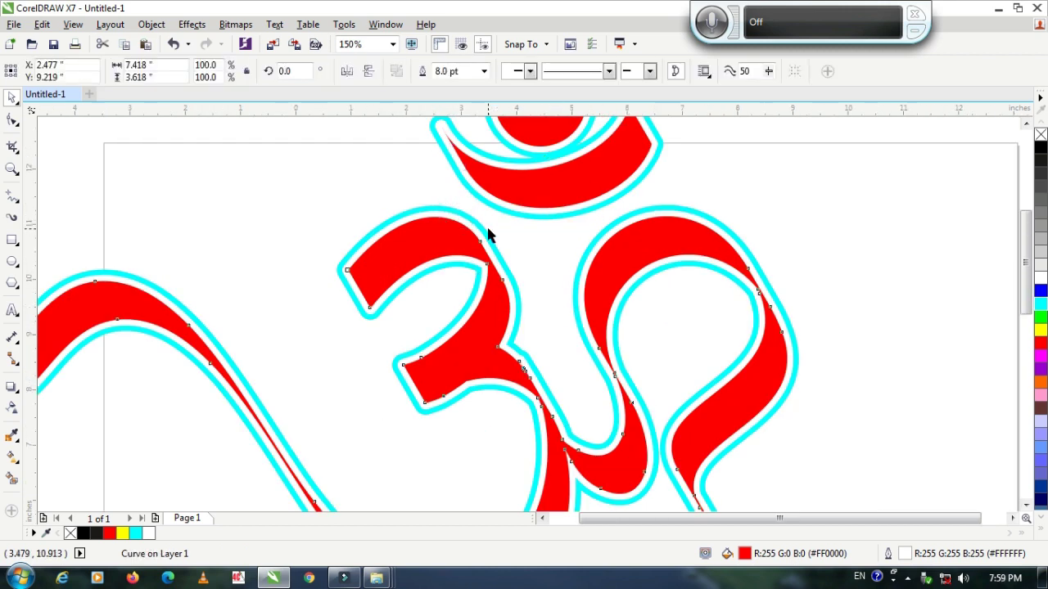
scroll(488, 235, down, 1)
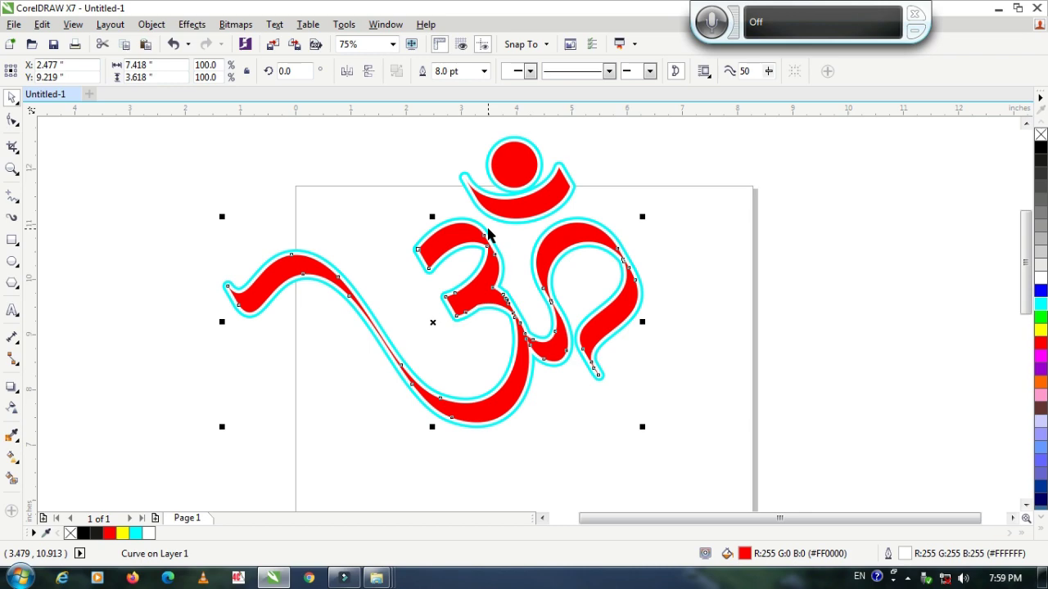
key(F12)
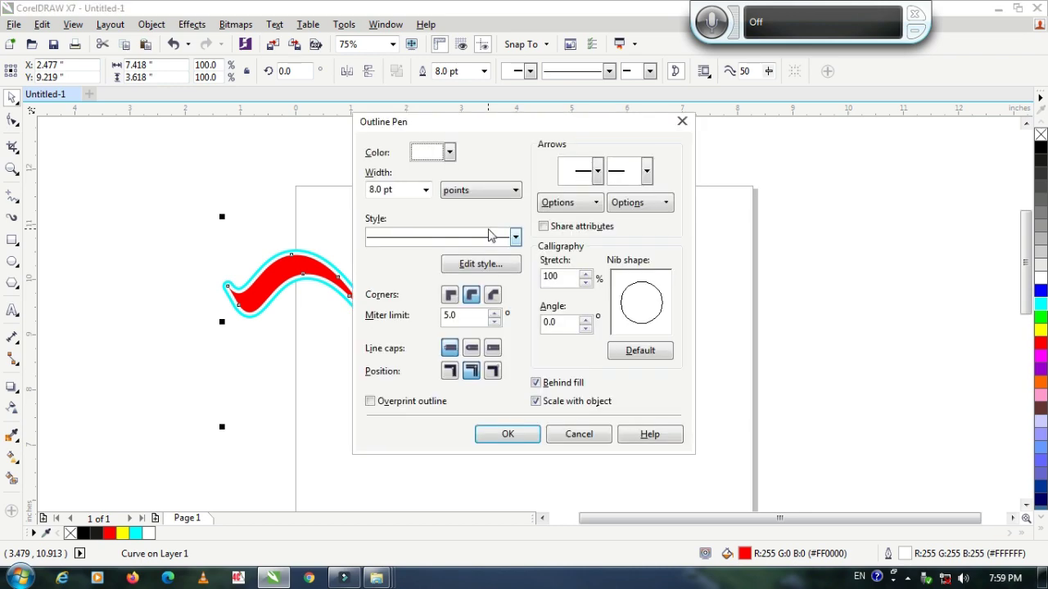
click(569, 434)
Step: Select the cyan-outlined letter curve behind the white-outlined one and set its outline width to 18 pt
scroll(261, 211, up, 2)
click(262, 215)
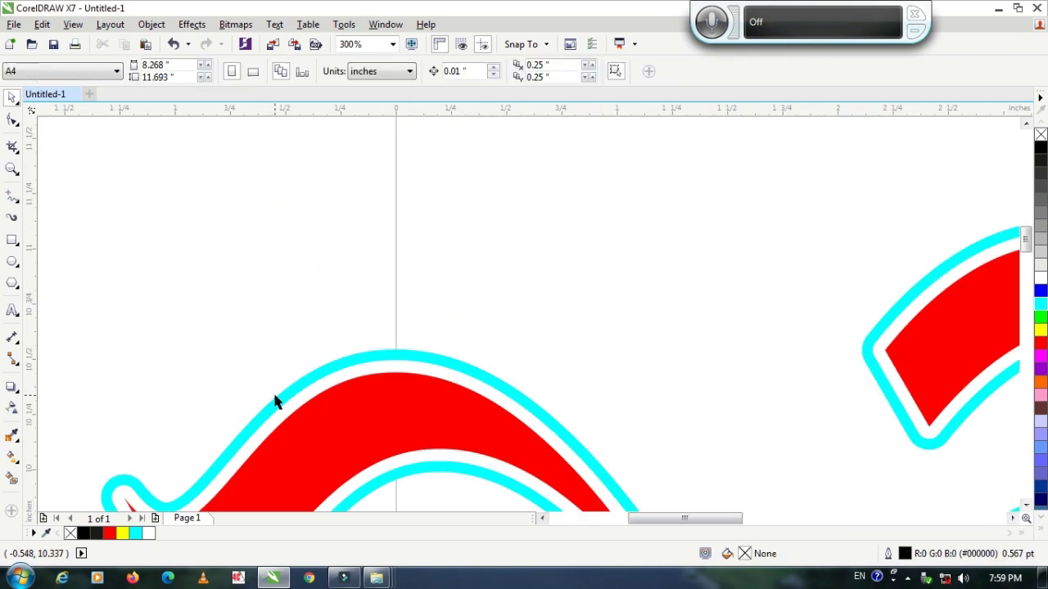
click(275, 401)
scroll(388, 372, down, 1)
scroll(388, 372, down, 1)
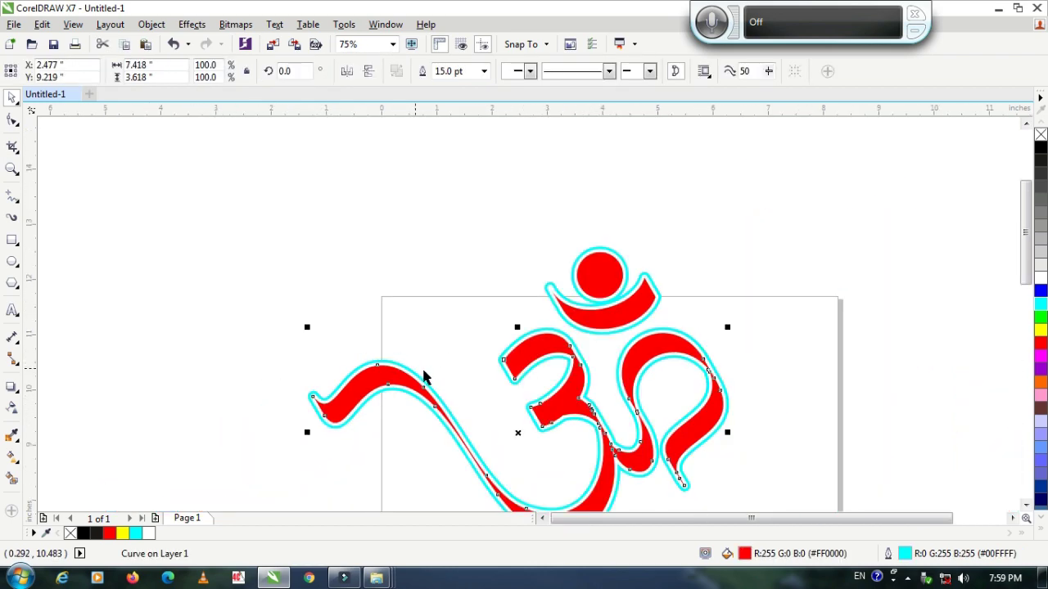
scroll(421, 351, down, 1)
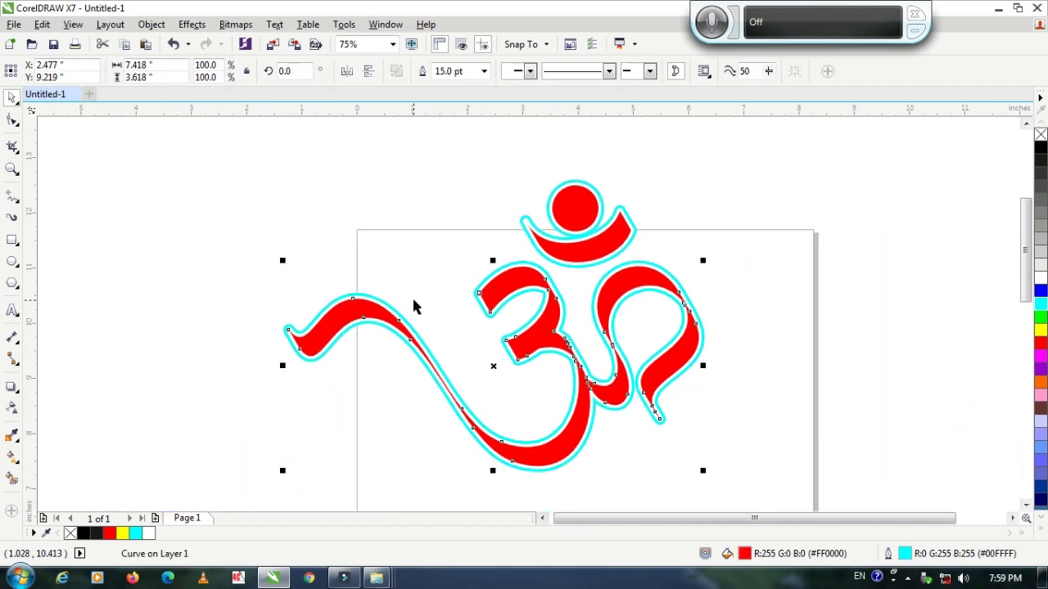
key(F12)
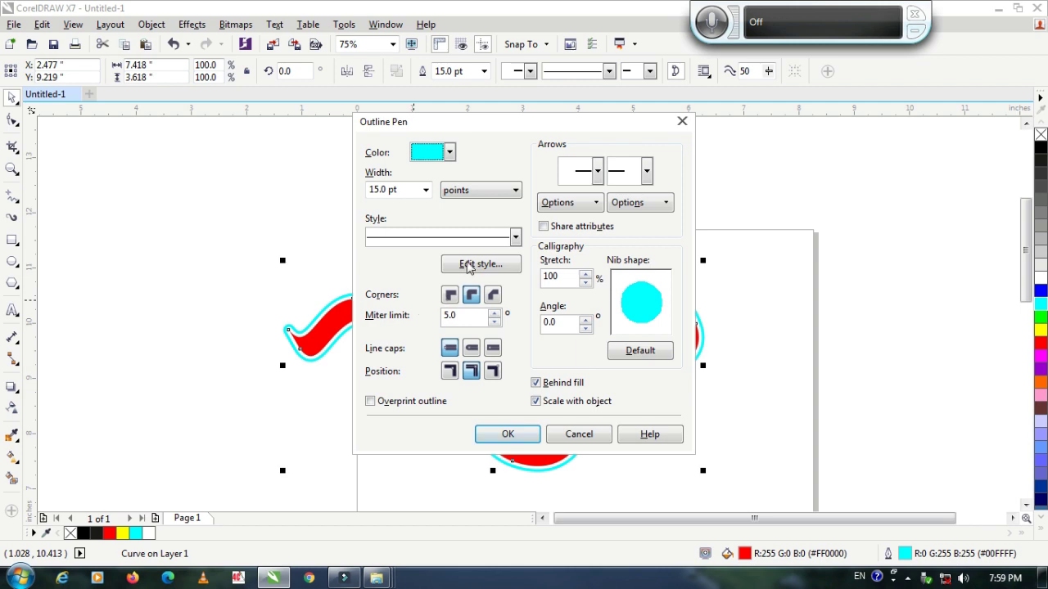
click(398, 188)
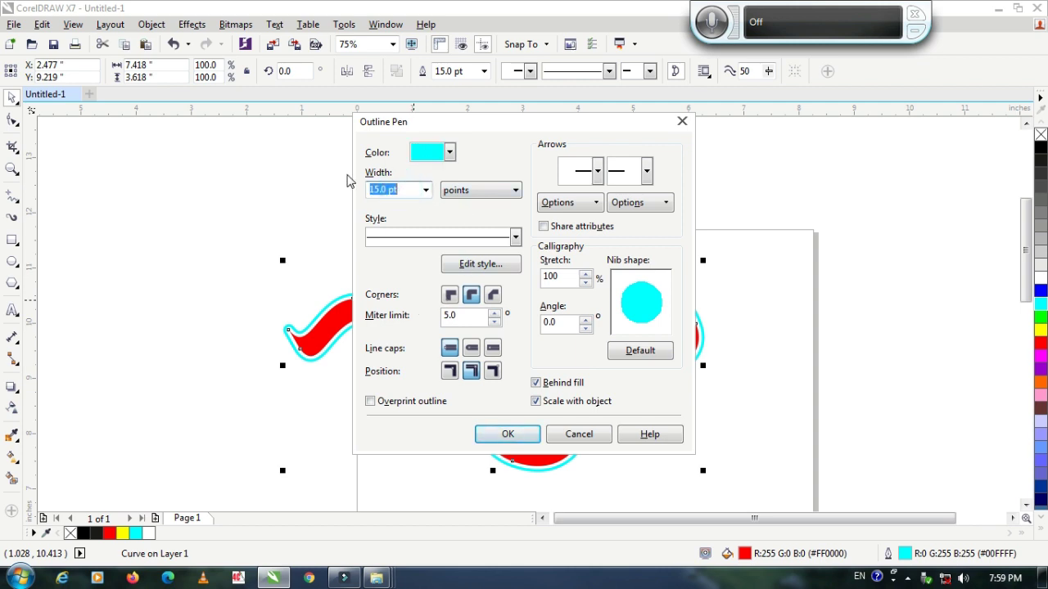
text(18)
key(Return)
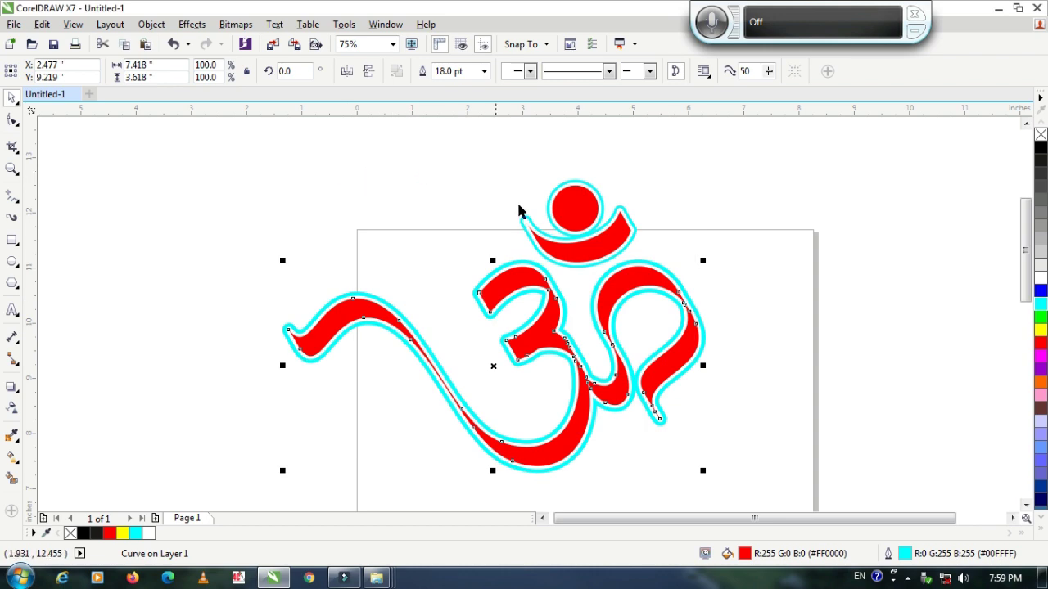
Step: Select the cyan-outlined dot circle behind the white-outlined one and set its outline width to 18 pt
scroll(569, 186, up, 1)
click(570, 185)
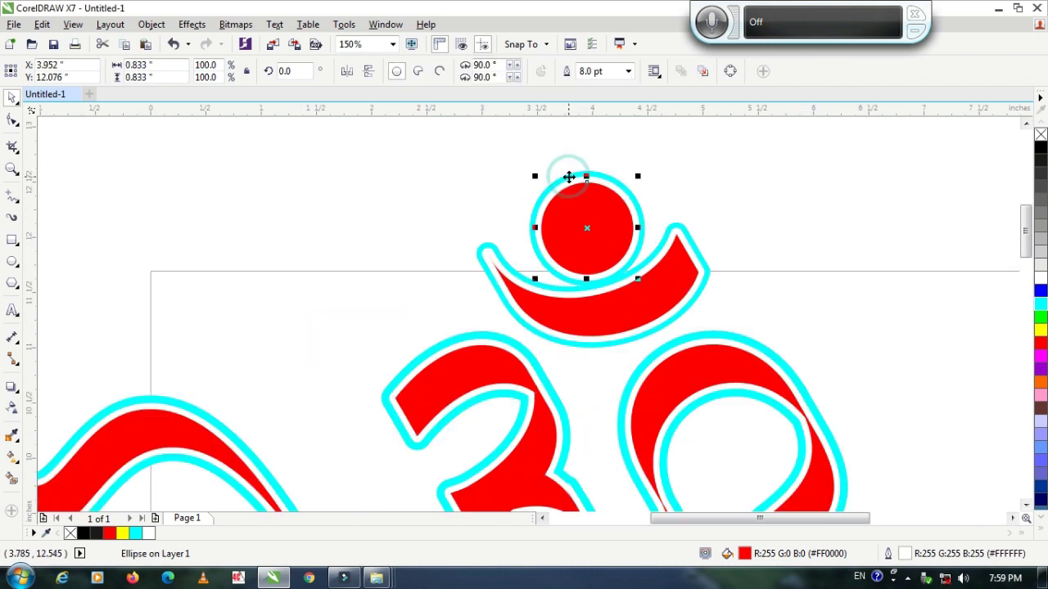
click(551, 159)
click(569, 182)
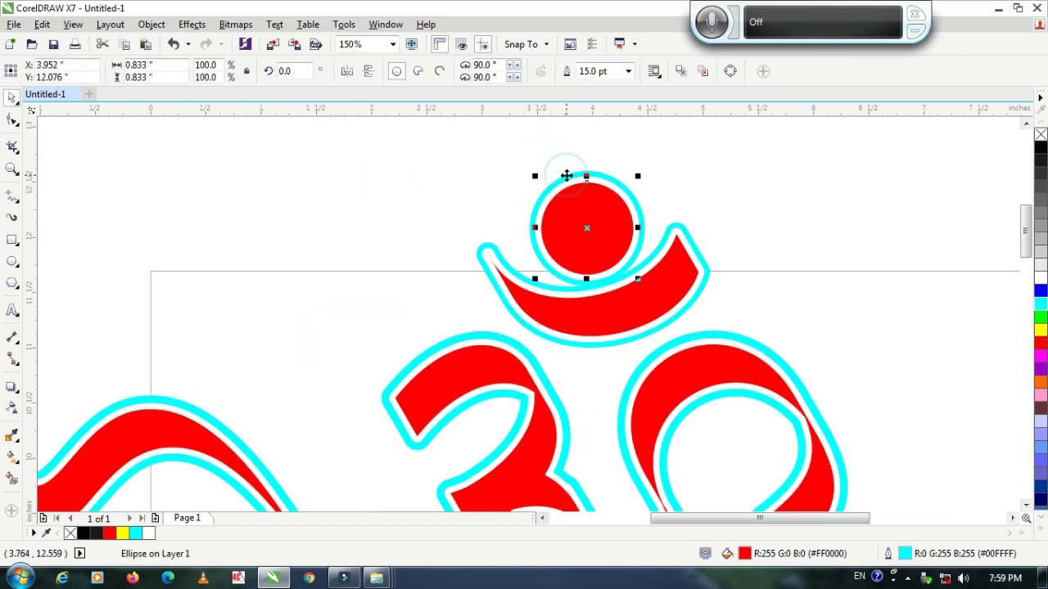
click(570, 170)
click(570, 170)
click(571, 173)
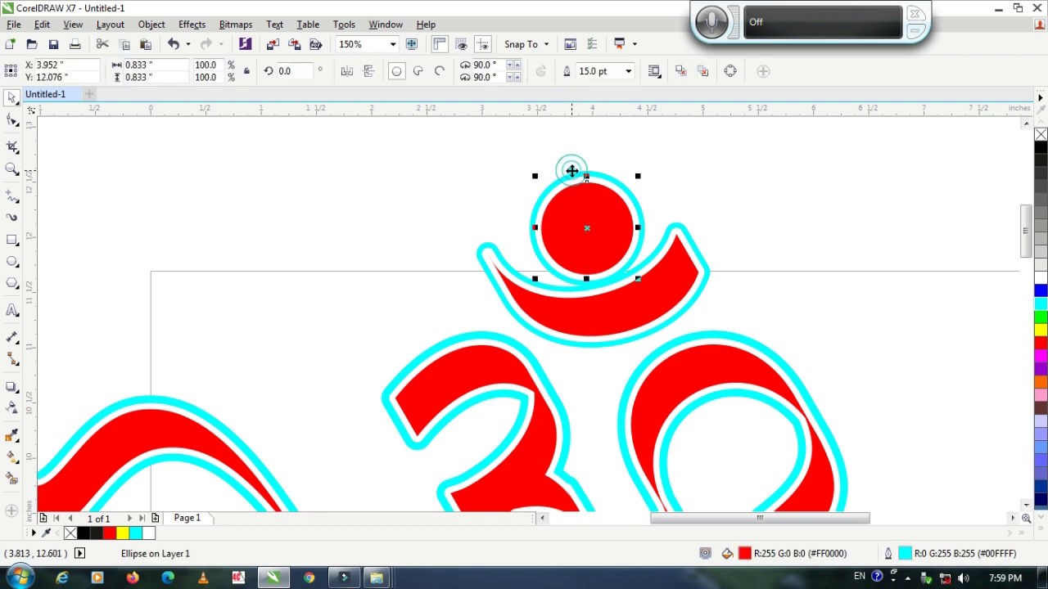
key(F12)
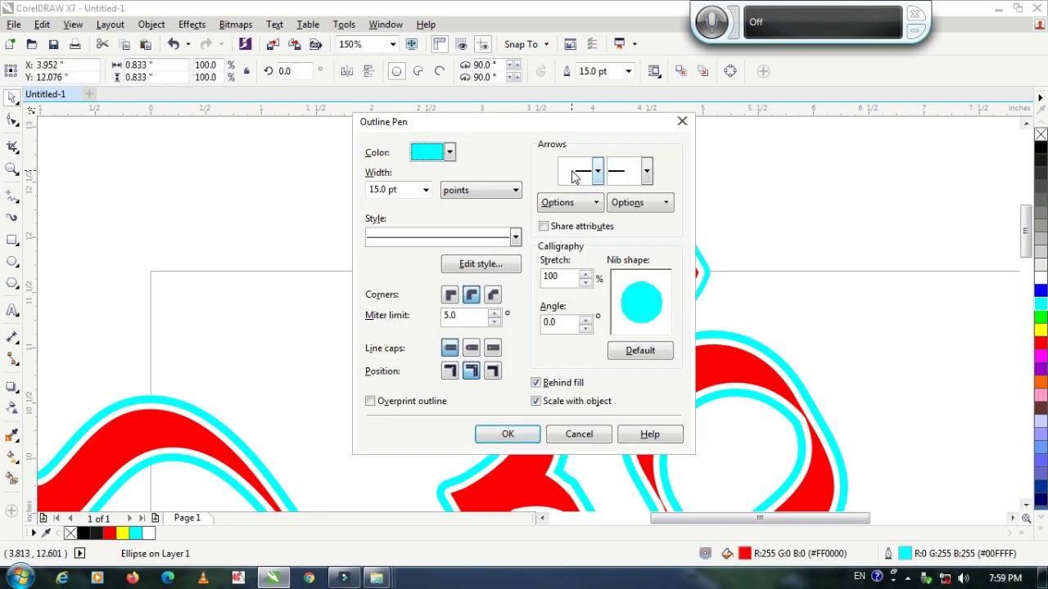
click(397, 189)
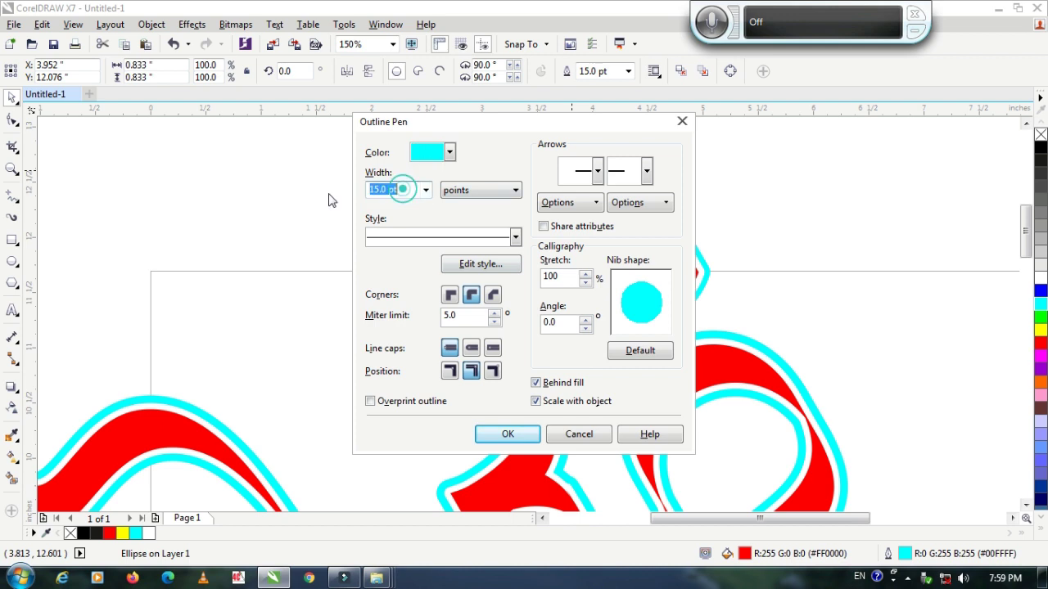
text(18)
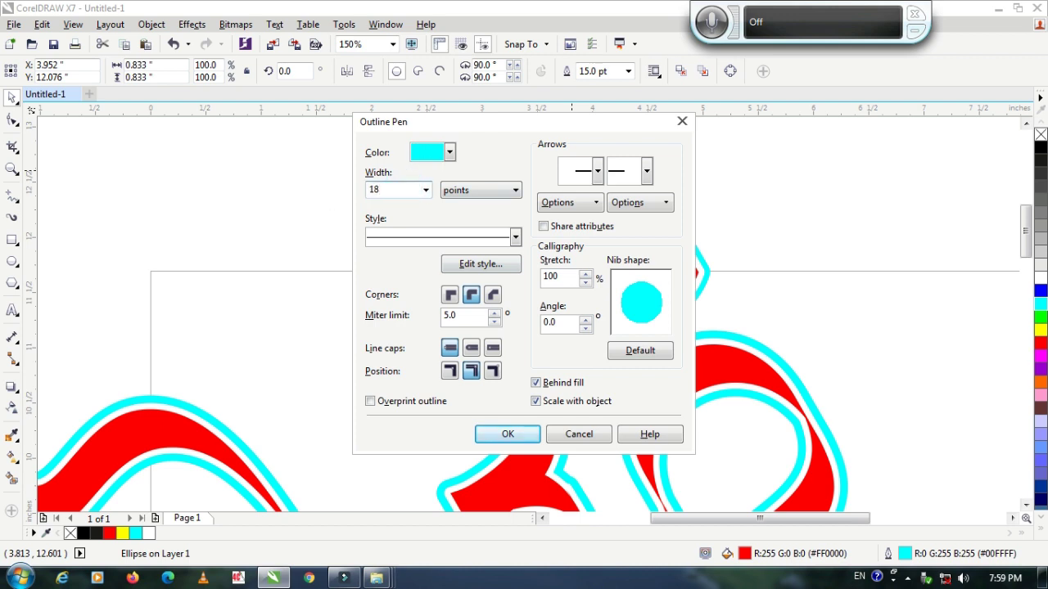
key(Return)
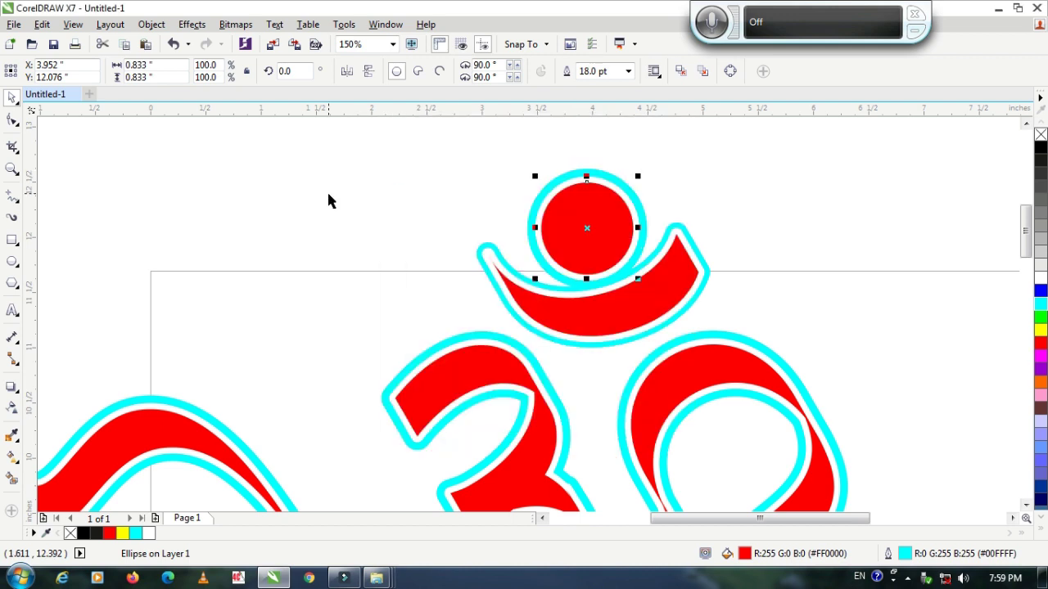
Step: Select the cyan-outlined crescent behind the white-outlined one and set its outline width to 18 pt
click(676, 227)
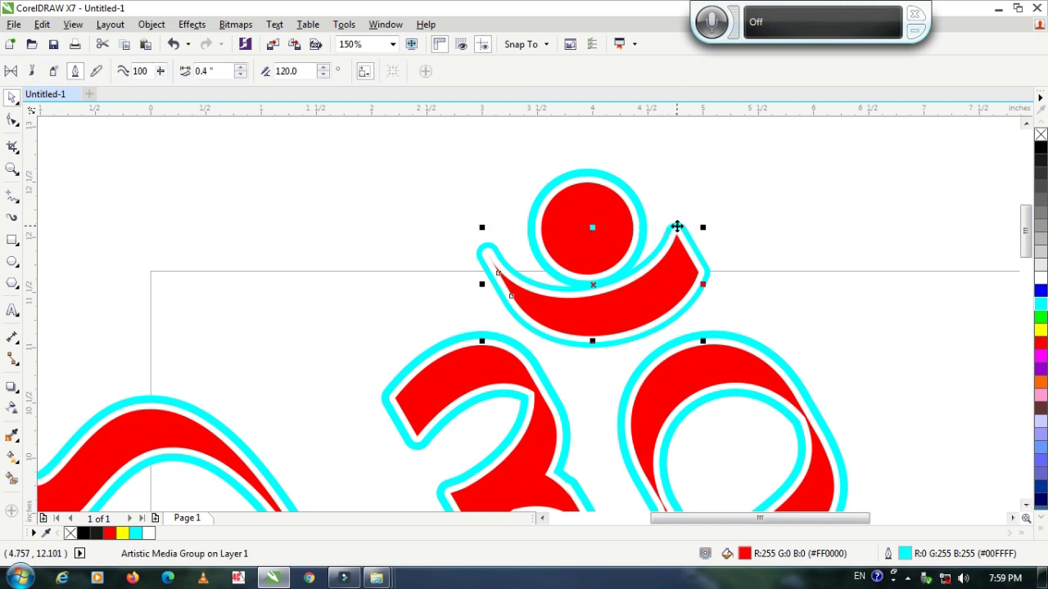
key(F12)
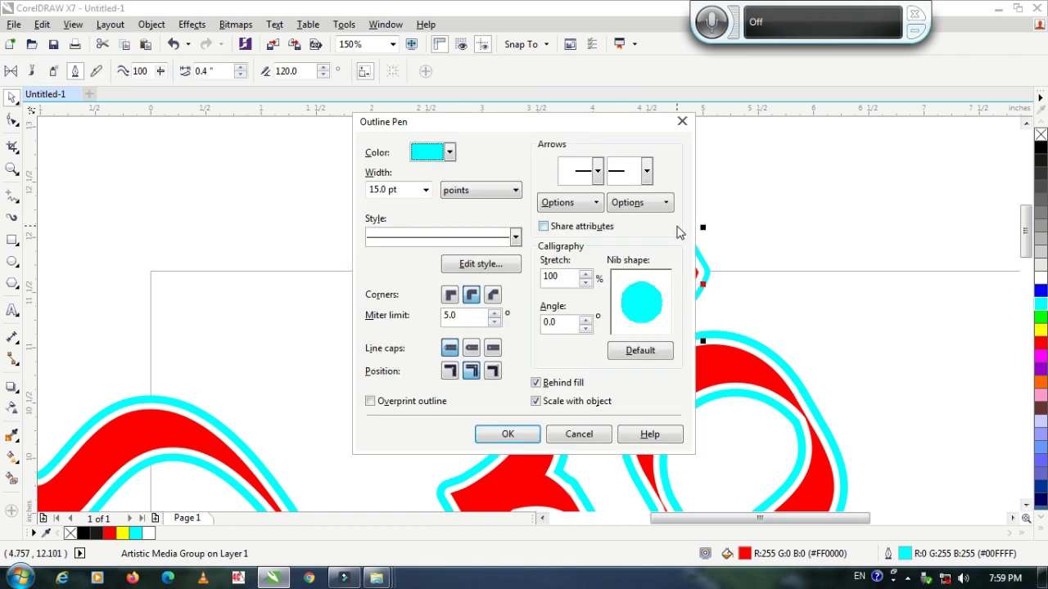
double_click(412, 189)
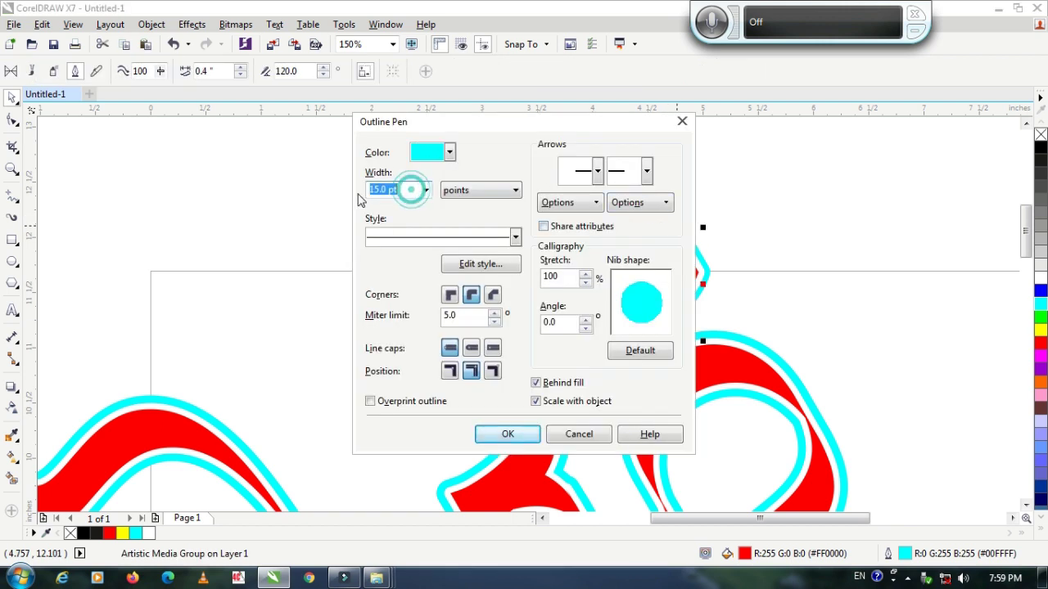
text(18)
key(Return)
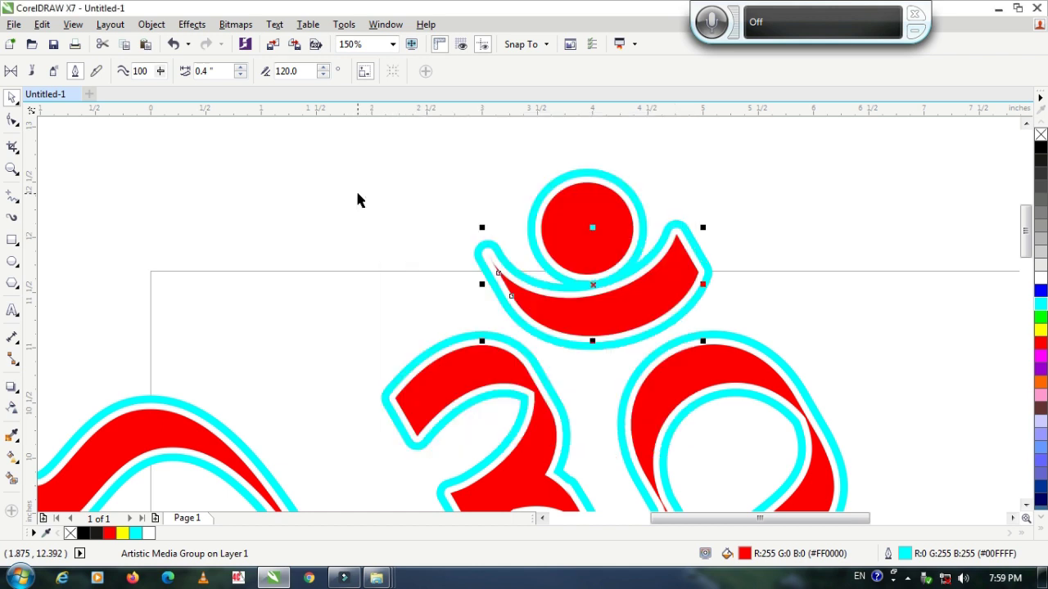
scroll(615, 186, down, 2)
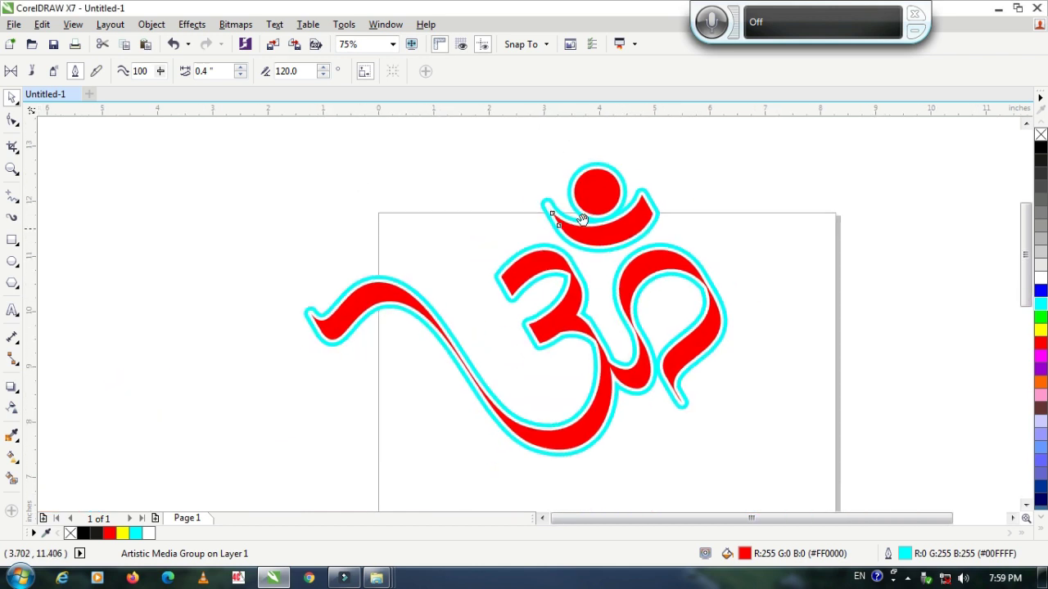
Step: Recolour the rear dot circle's cyan outline, trying blue and settling on magenta
click(692, 192)
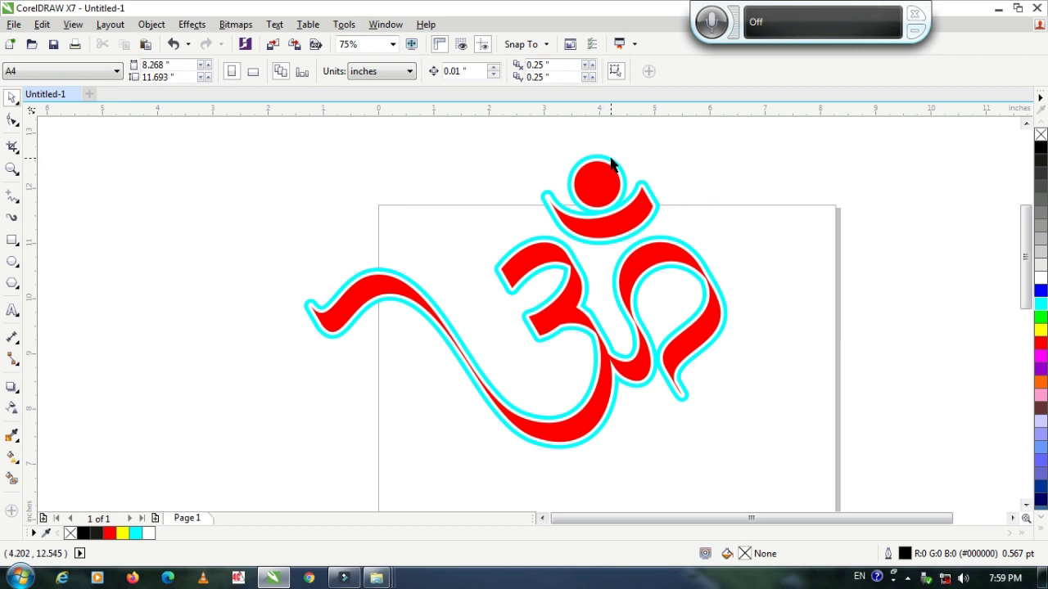
click(611, 158)
right_click(1041, 290)
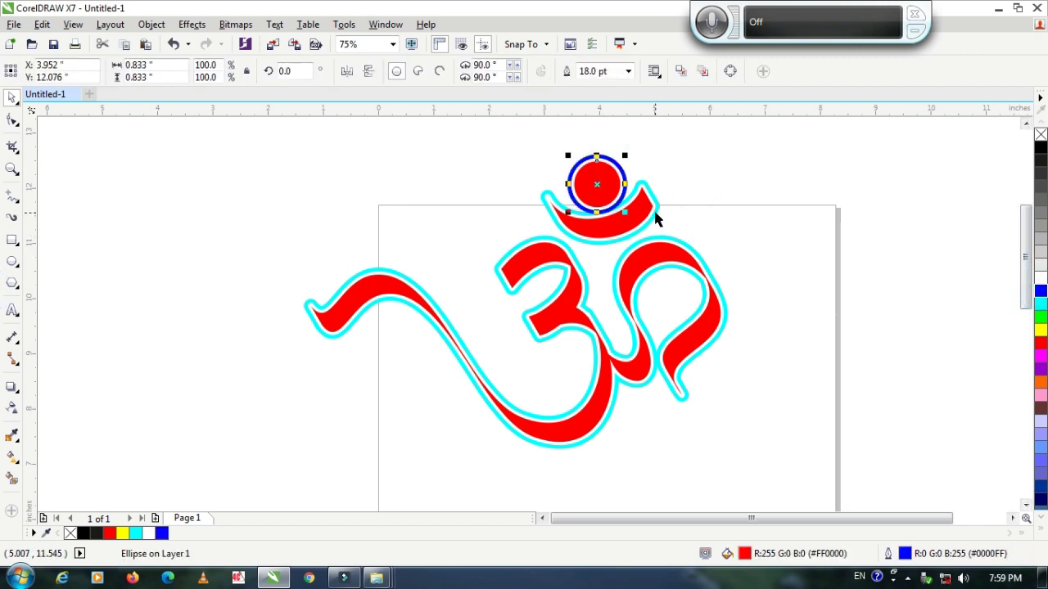
right_click(1041, 355)
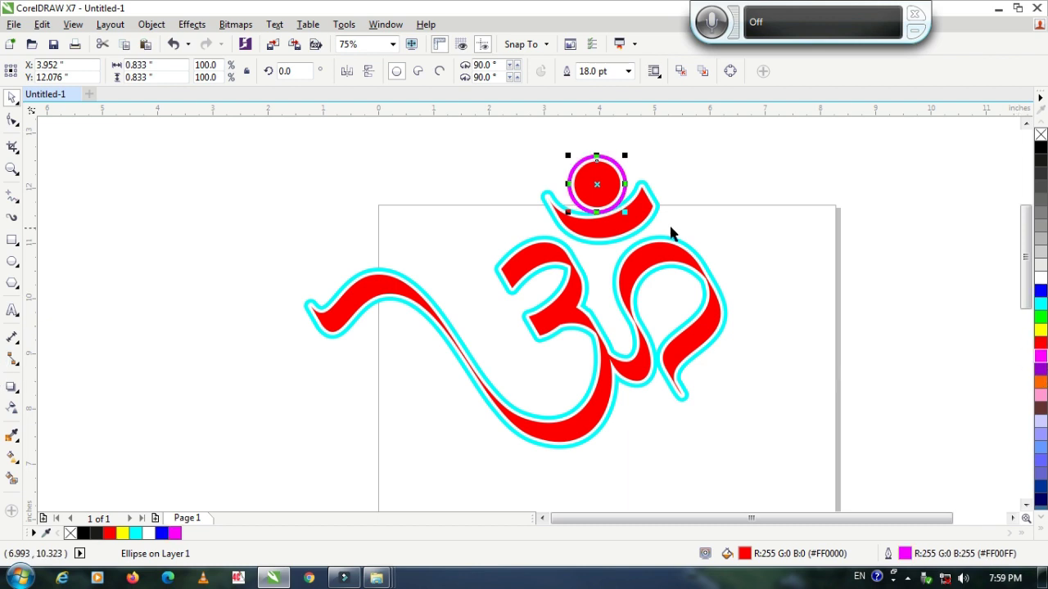
Step: Try a magenta outline on the front white-outlined crescent and undo it
click(652, 218)
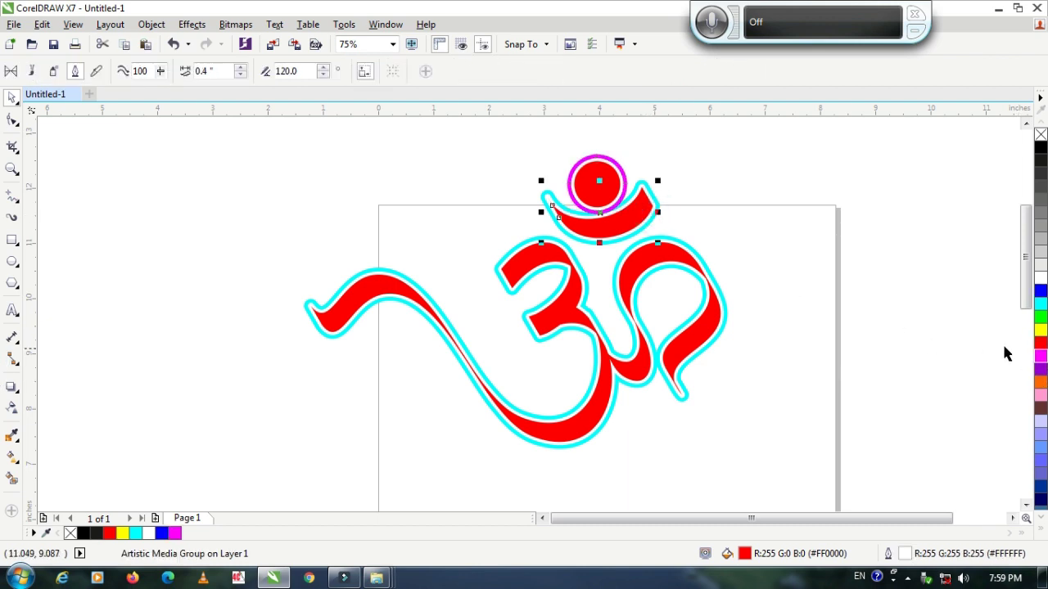
right_click(1041, 357)
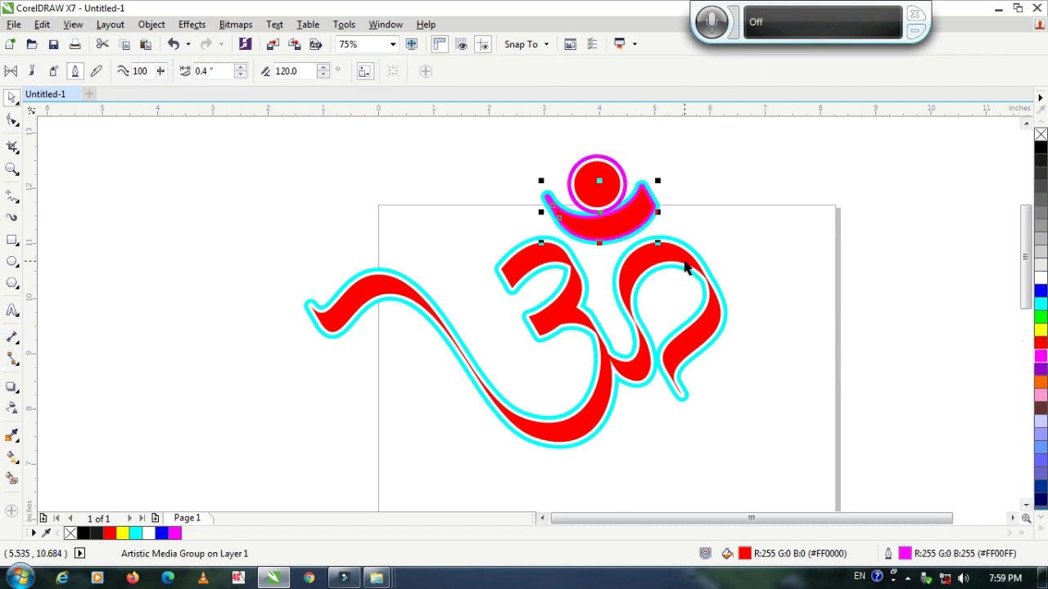
key(ctrl+z)
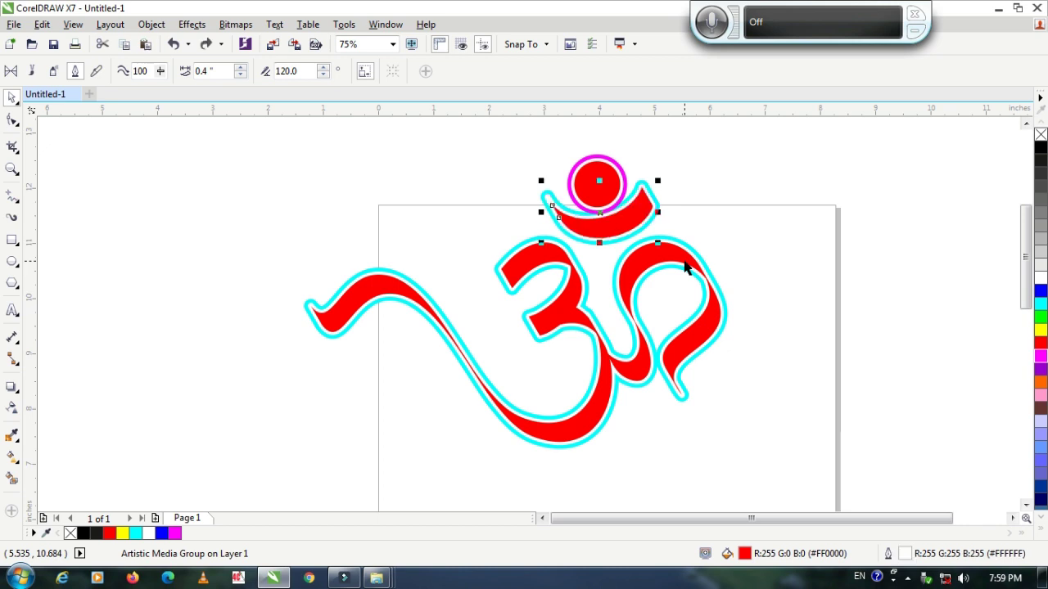
Step: Change the cyan outlines of the rear letter curve and the rear crescent to magenta
click(738, 244)
click(691, 252)
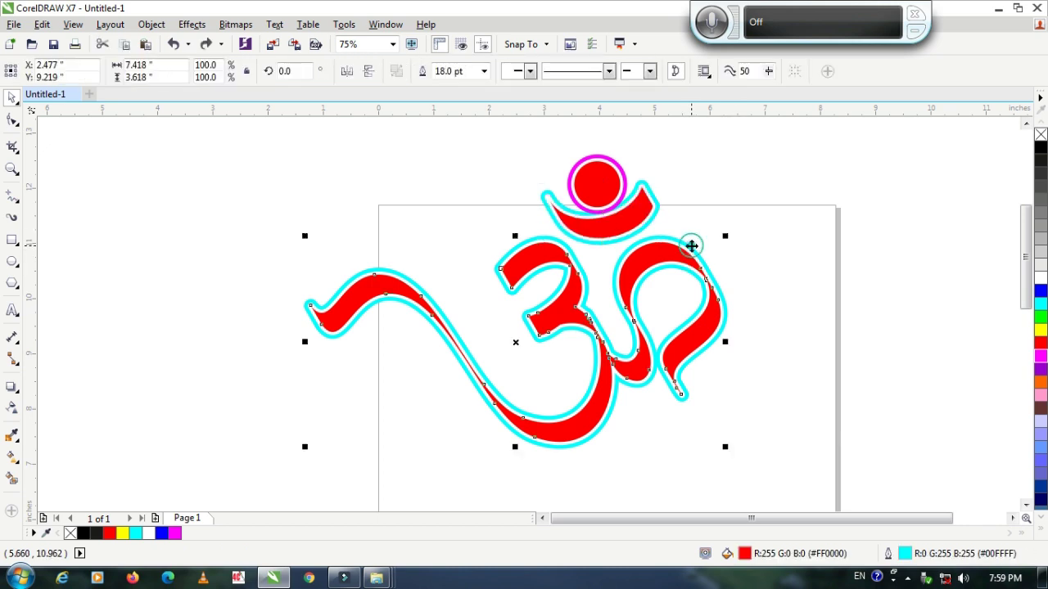
right_click(1040, 357)
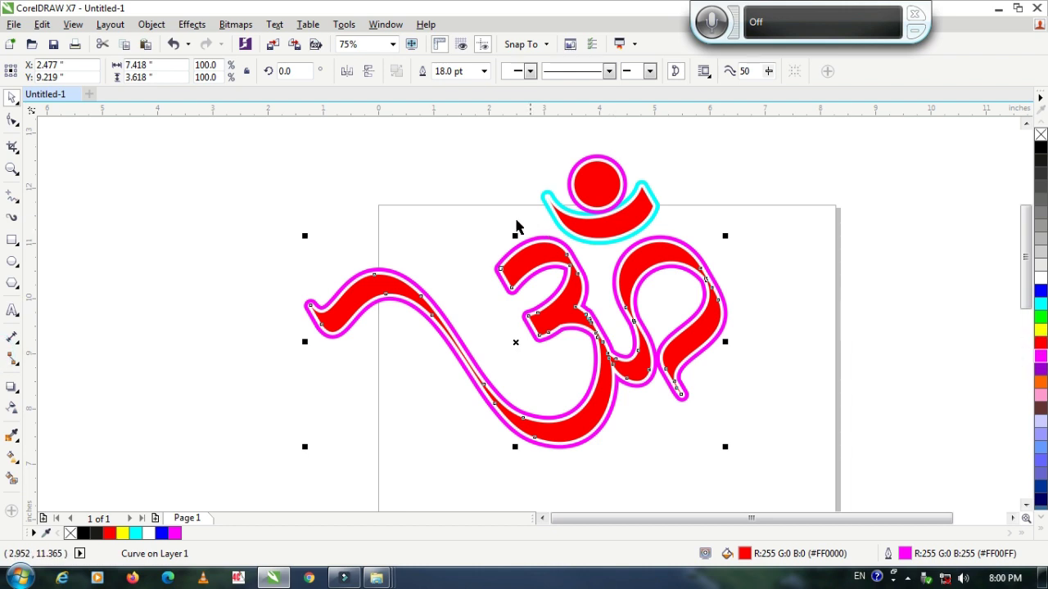
click(545, 200)
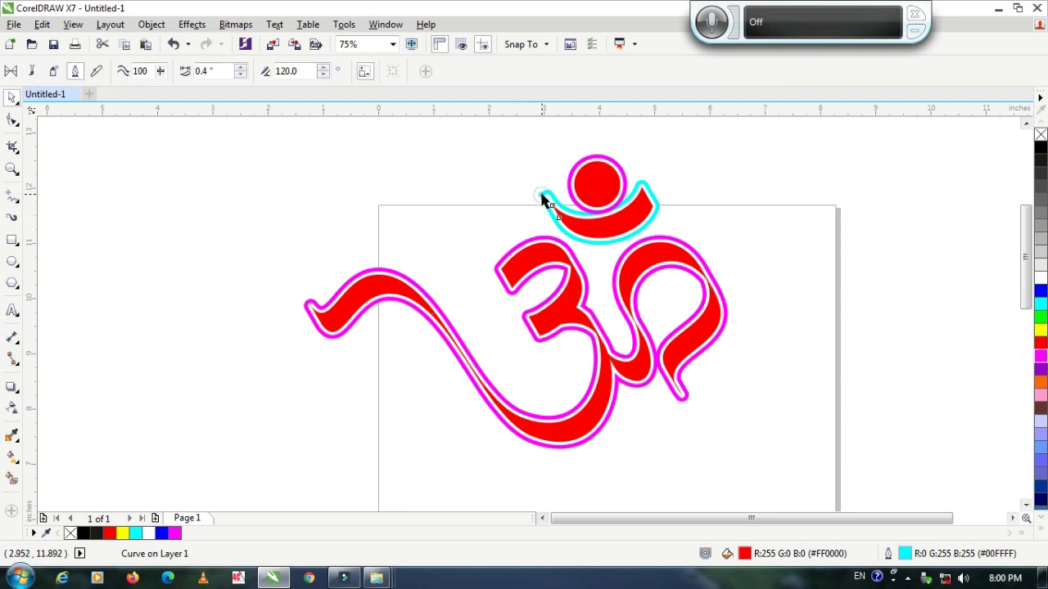
right_click(1040, 357)
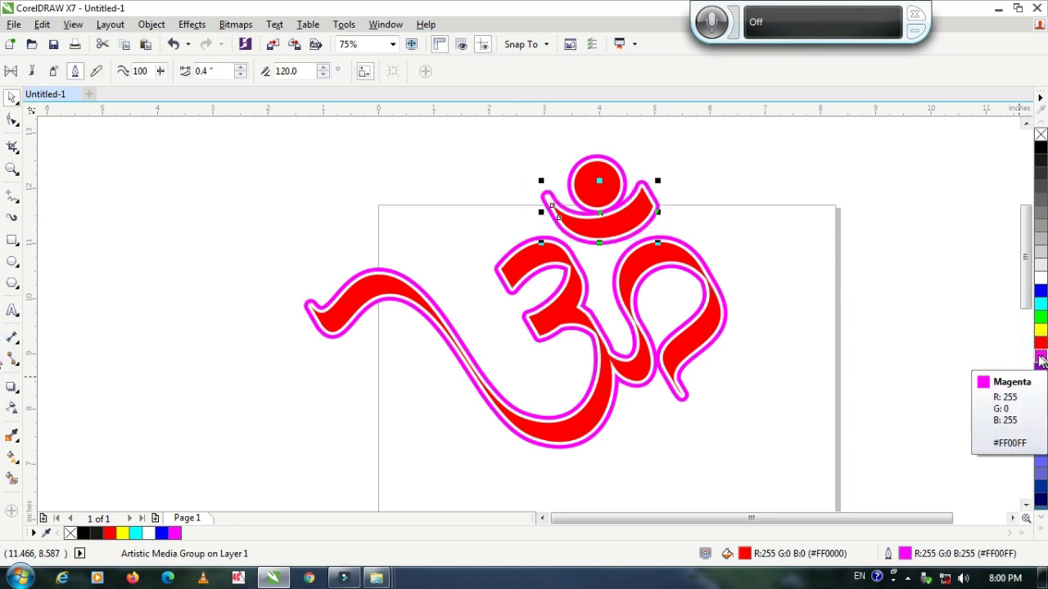
click(760, 257)
Step: Examine the finished Om symbol's red fill and its layered white and magenta outlines at different magnifications
drag(732, 234, 671, 268)
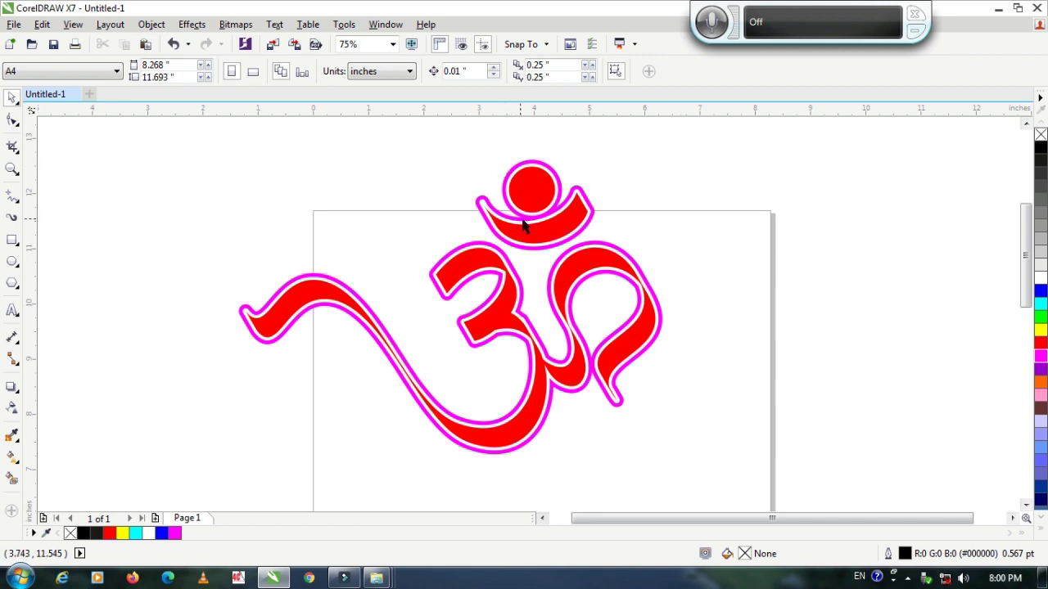
scroll(529, 295, down, 1)
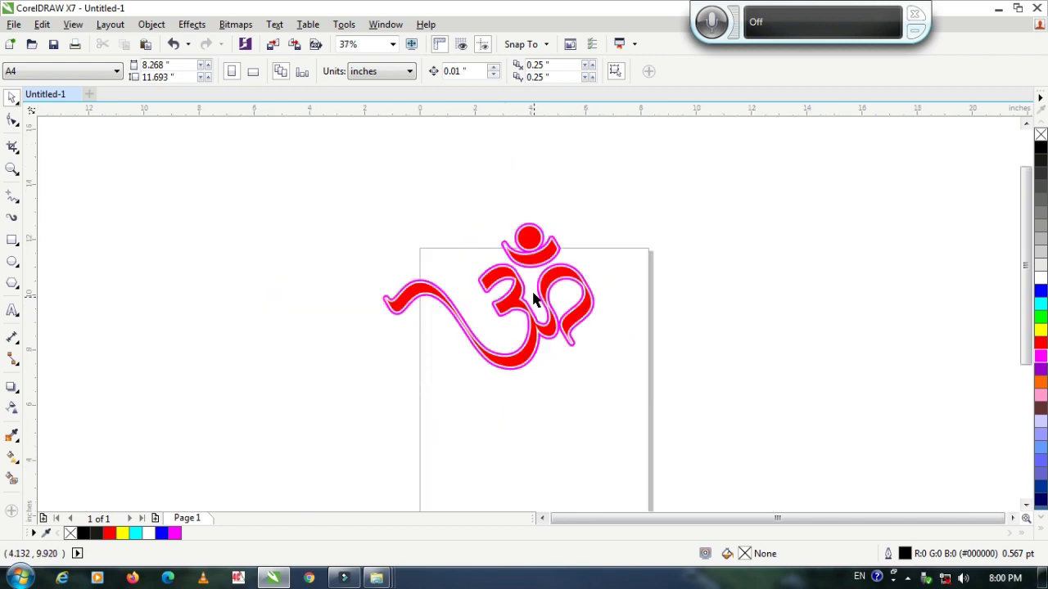
scroll(531, 296, up, 1)
drag(532, 299, 532, 321)
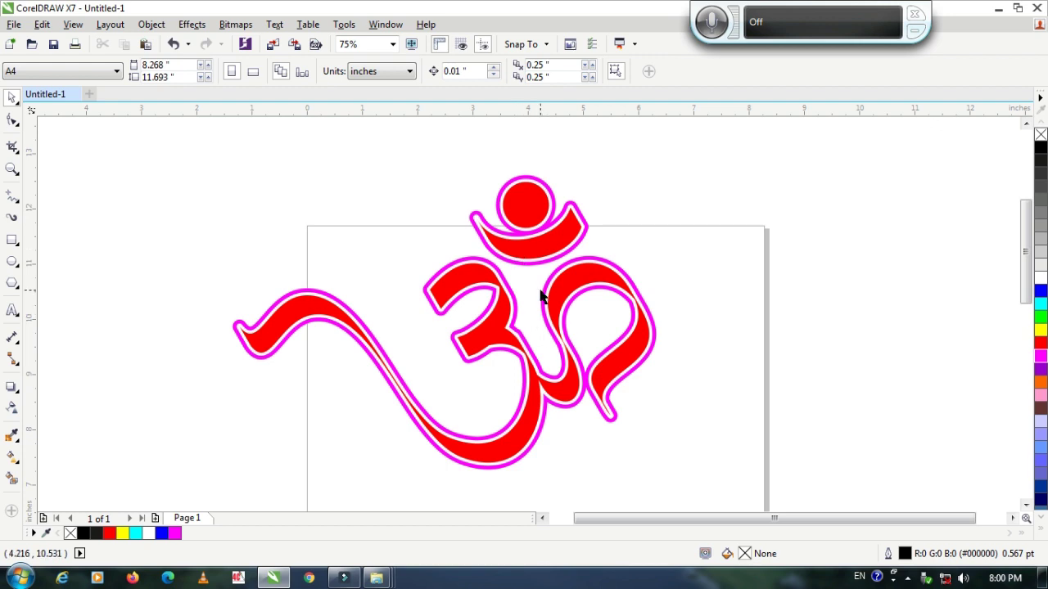
scroll(543, 300, down, 1)
scroll(548, 295, down, 1)
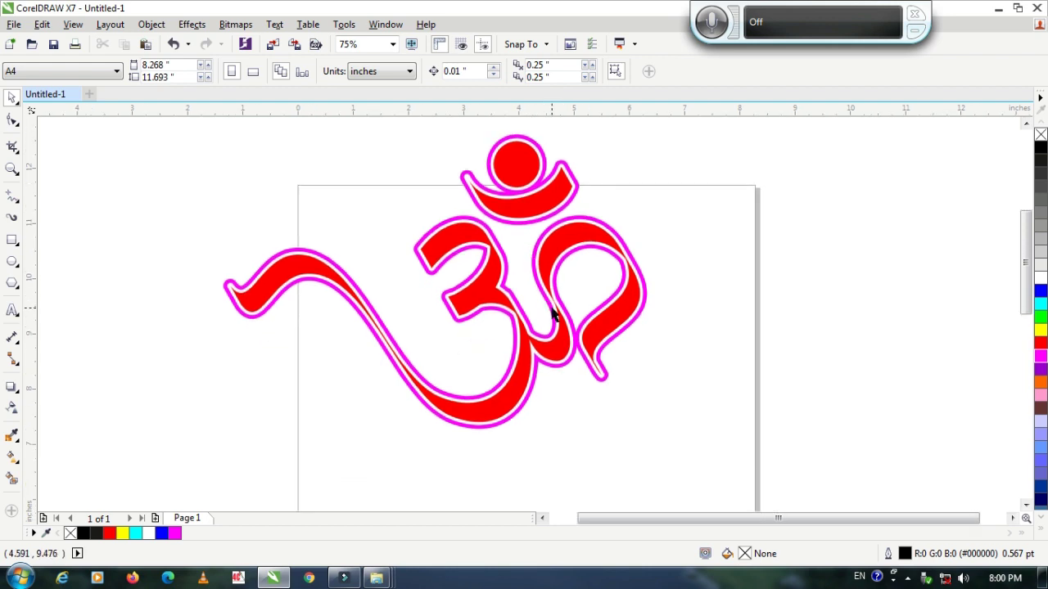
scroll(543, 318, down, 1)
drag(543, 318, 456, 286)
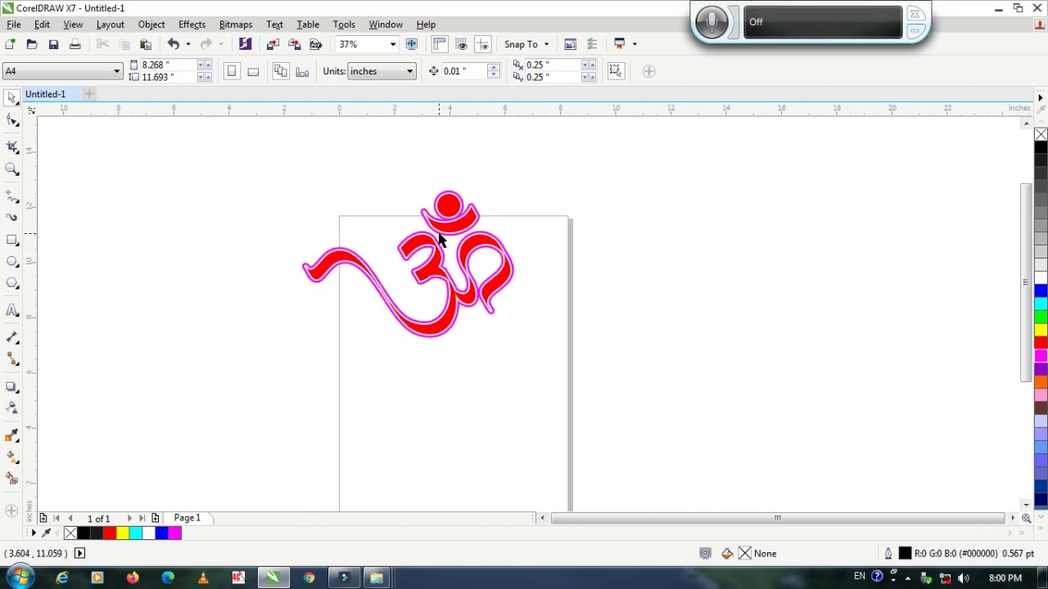
scroll(438, 245, up, 1)
drag(434, 248, 455, 266)
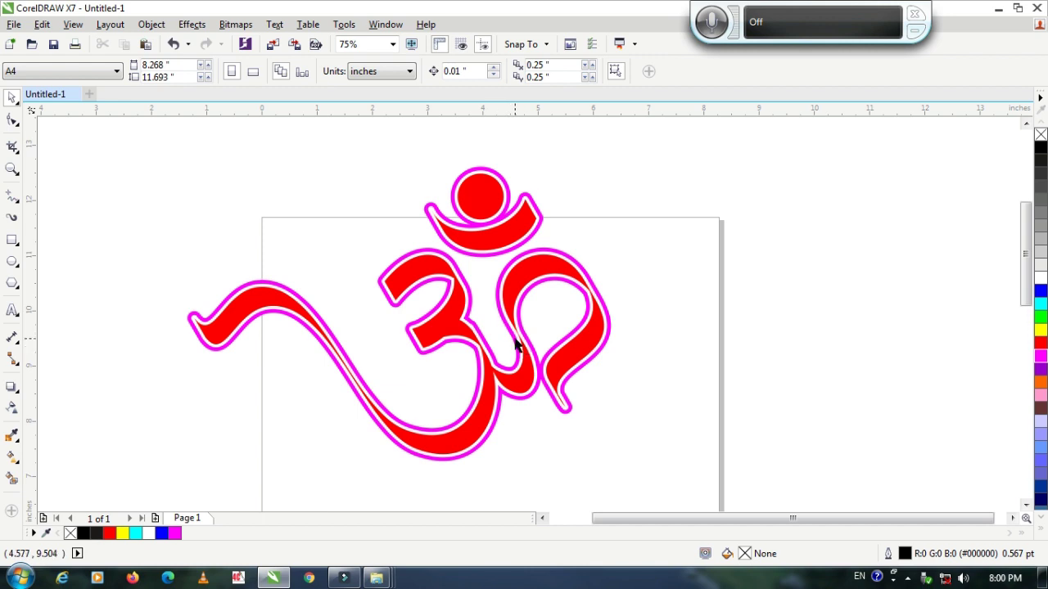
drag(505, 337, 440, 304)
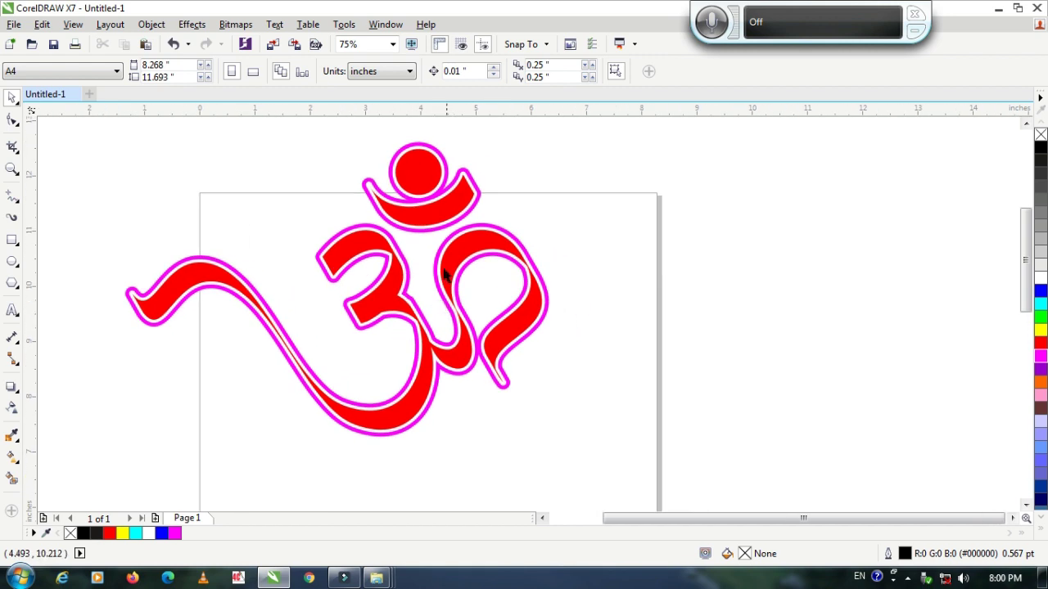
scroll(442, 274, up, 1)
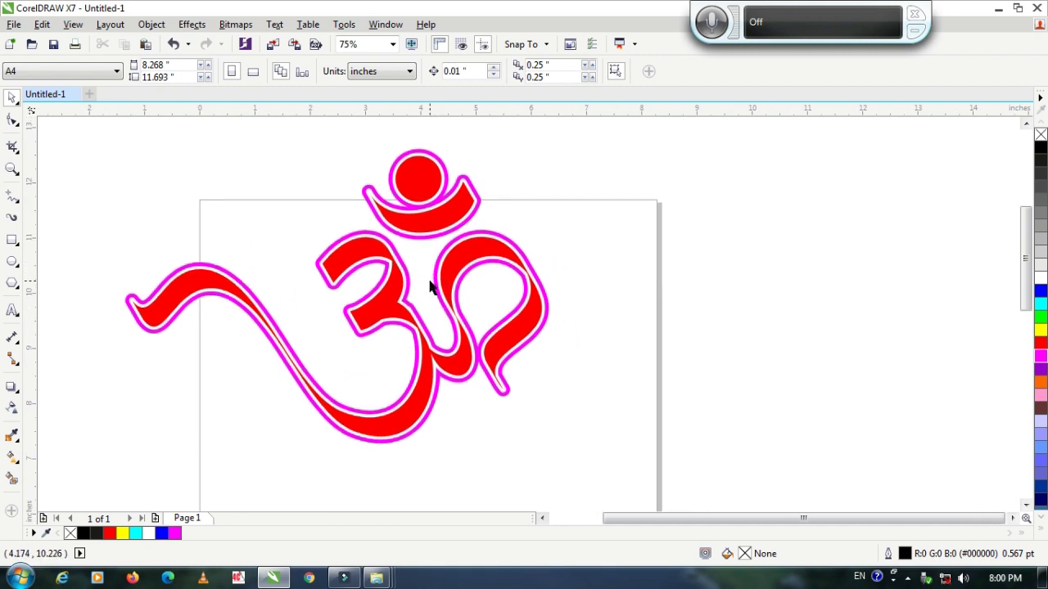
Step: Activate the Freehand tool to draw in the empty space beside the page
click(12, 197)
scroll(646, 295, right, 3)
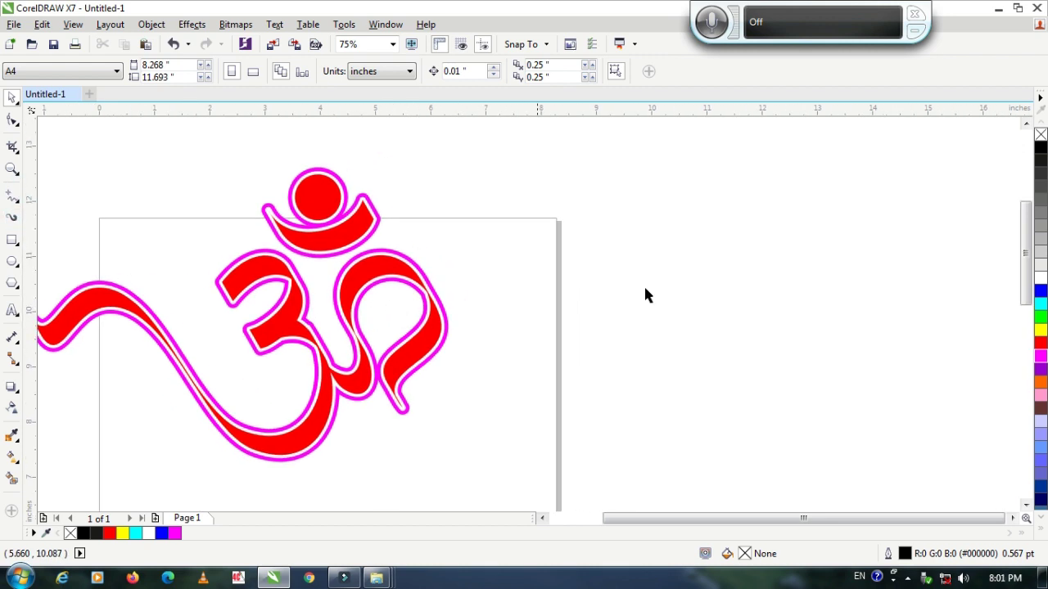
scroll(655, 301, down, 3)
scroll(622, 305, right, 3)
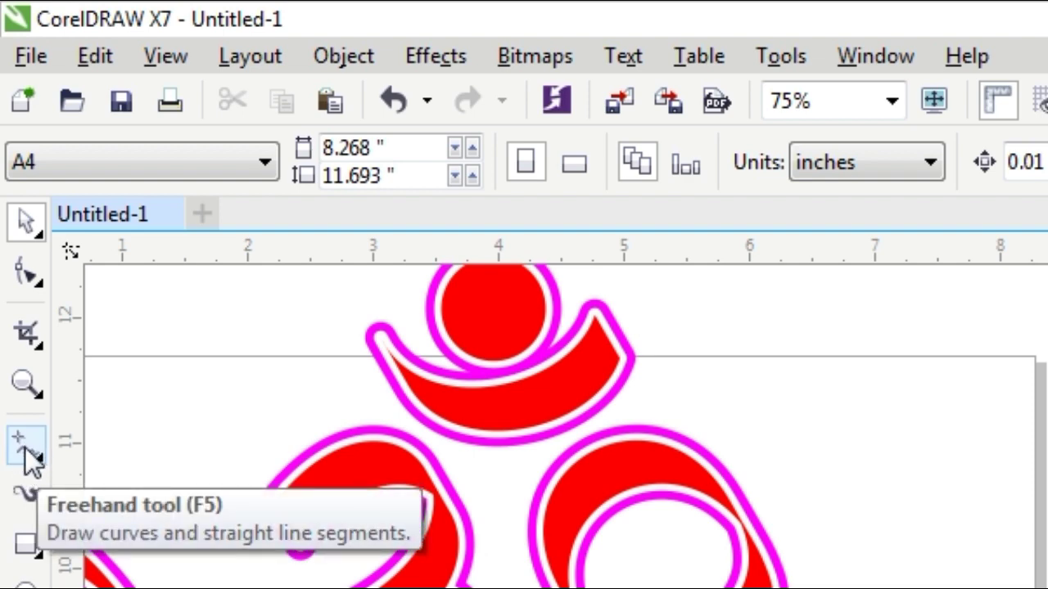
click(27, 449)
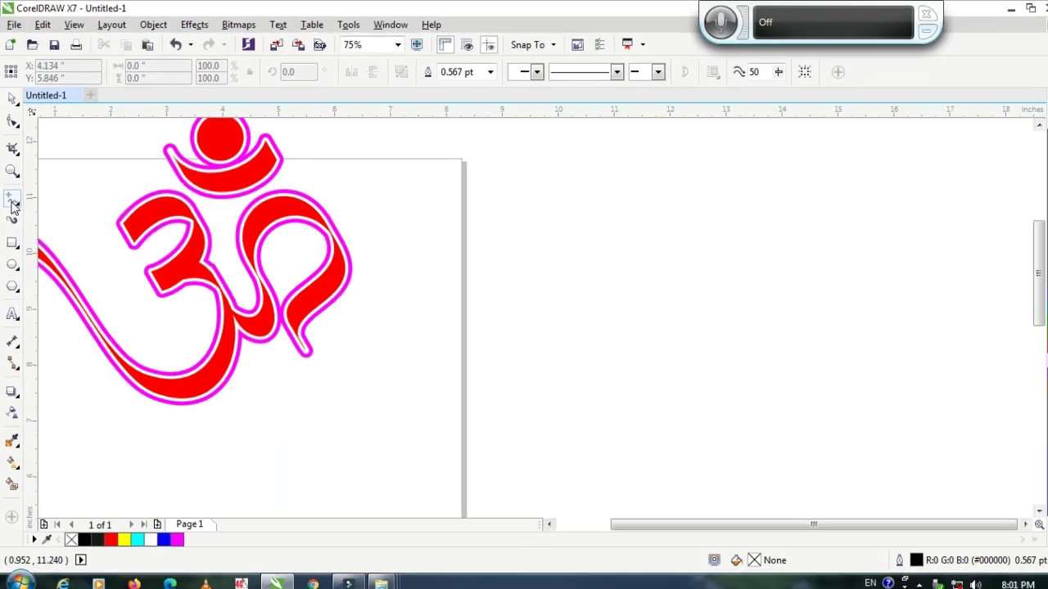
click(12, 200)
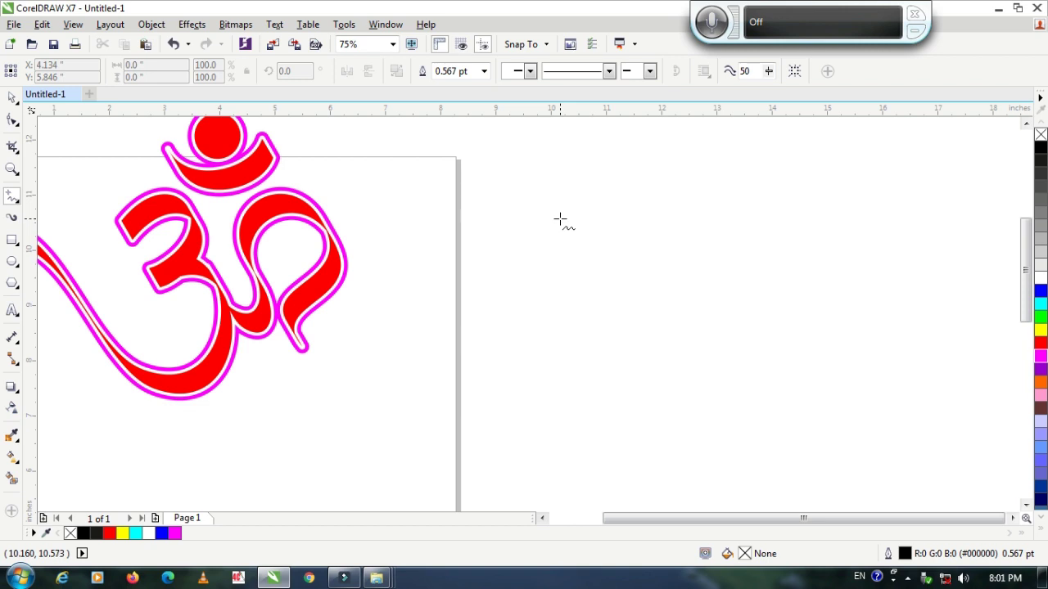
Step: Draw a vertical line about 4.18 in tall beside the page and a slanted line about 4.3 in tall converging on its lower end
click(560, 220)
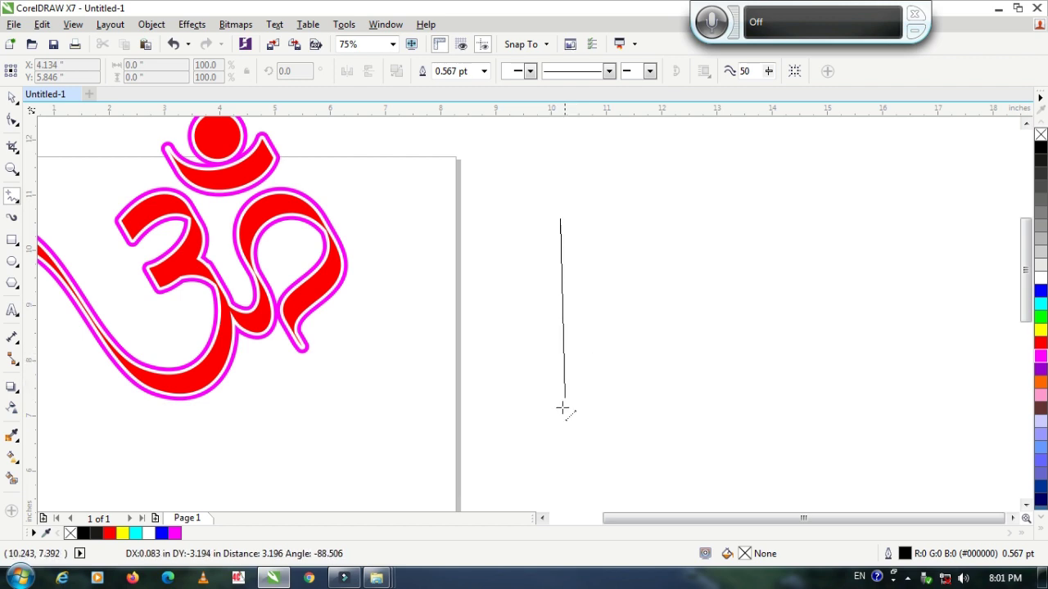
click(559, 453)
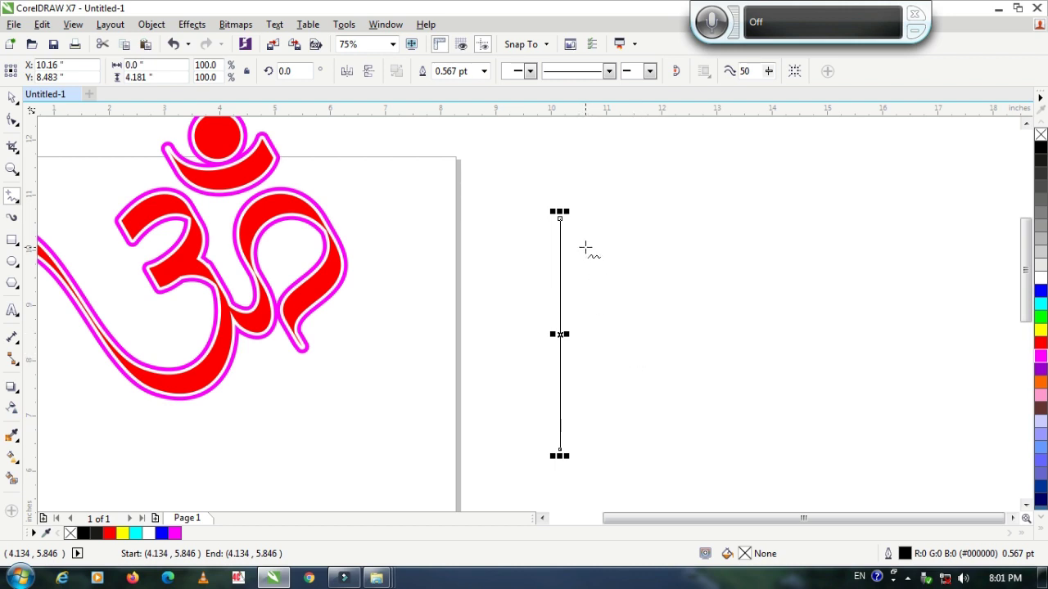
scroll(581, 247, up, 1)
scroll(580, 250, up, 2)
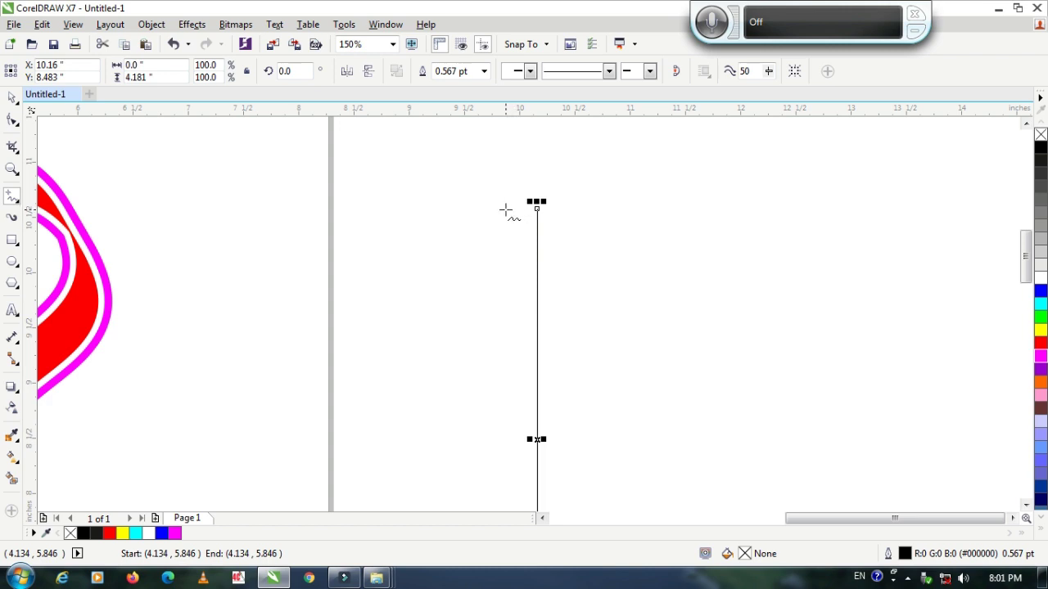
click(505, 210)
scroll(524, 246, down, 3)
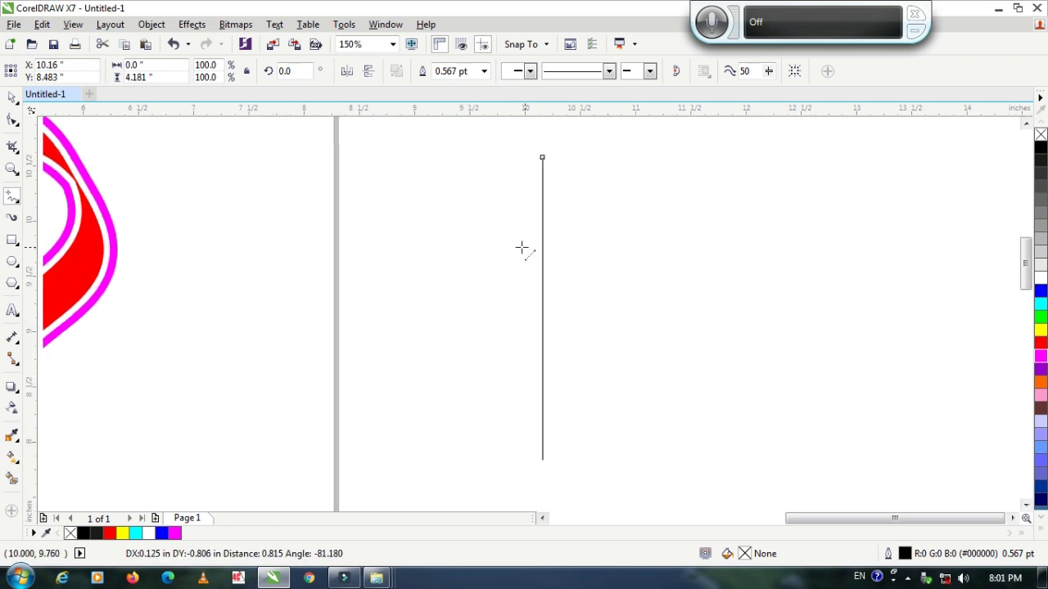
scroll(492, 276, down, 5)
scroll(520, 384, down, 3)
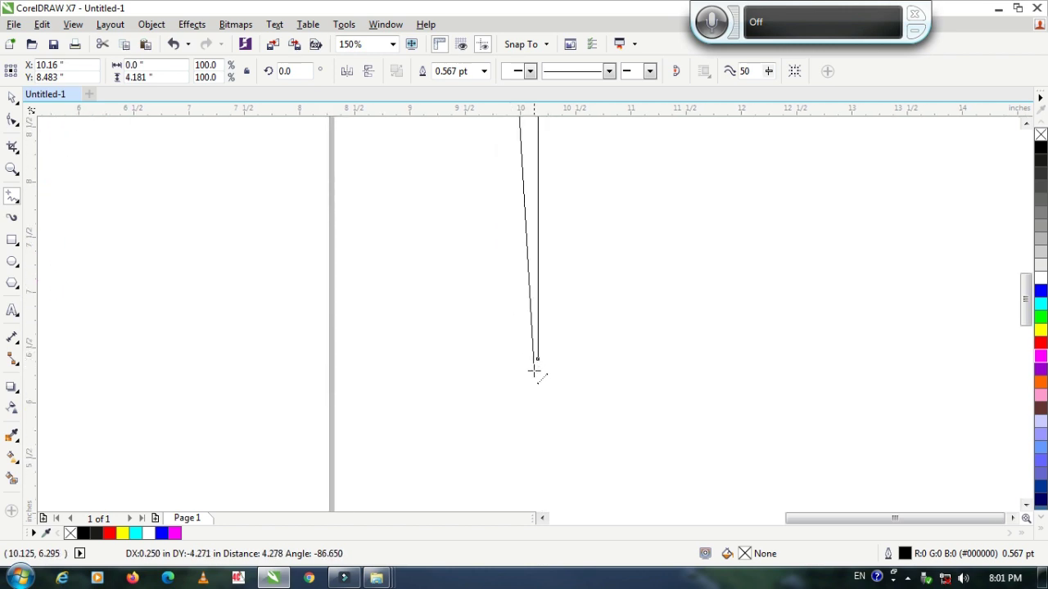
click(537, 373)
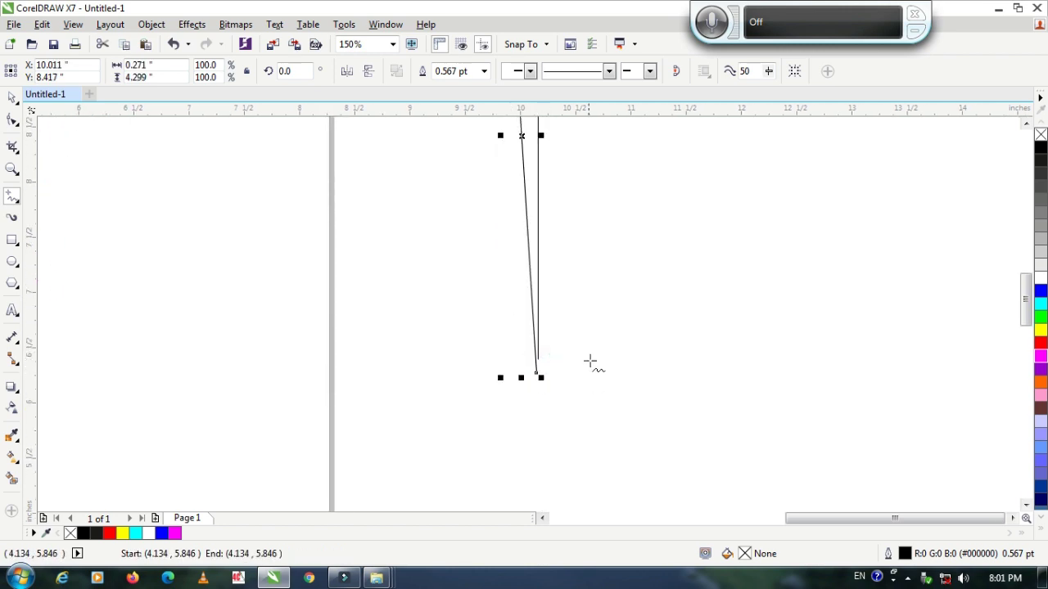
Step: Create a horizontally mirrored copy of the slanted line, keeping the original in place
scroll(596, 347, down, 1)
scroll(609, 308, up, 1)
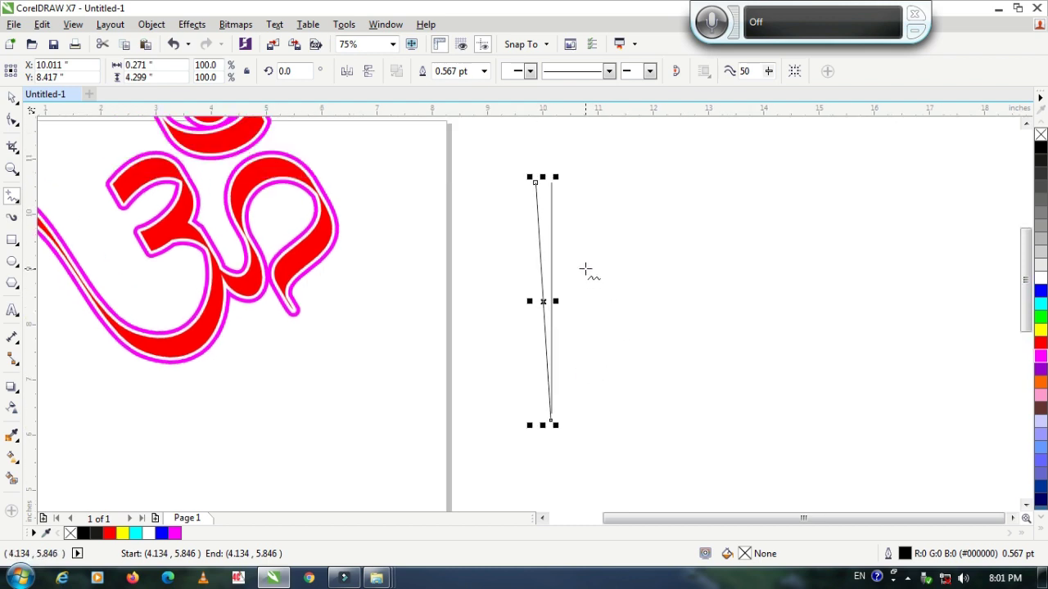
scroll(578, 295, up, 1)
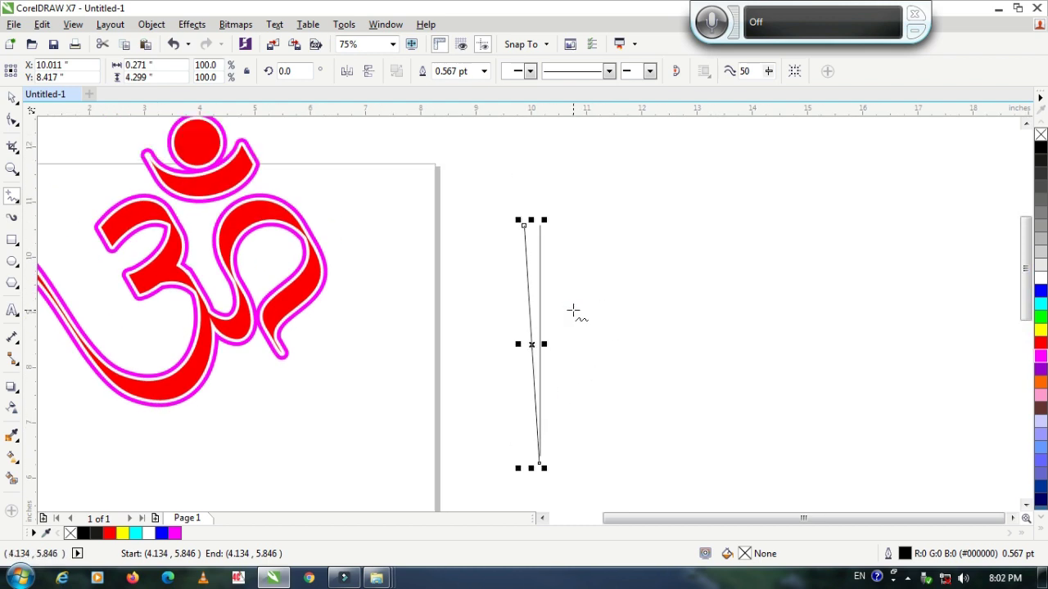
click(11, 100)
click(580, 272)
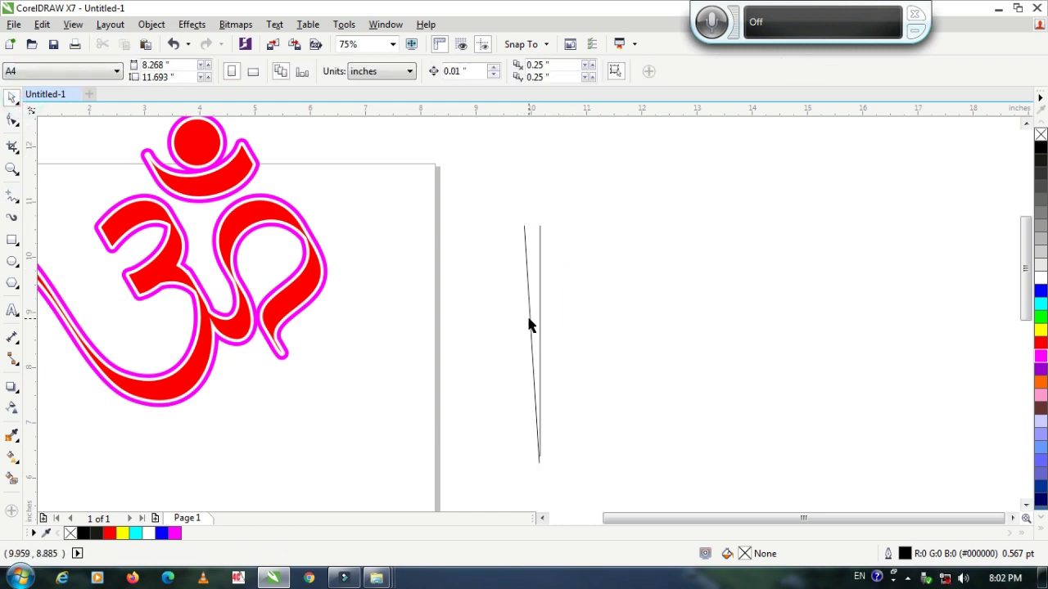
click(531, 326)
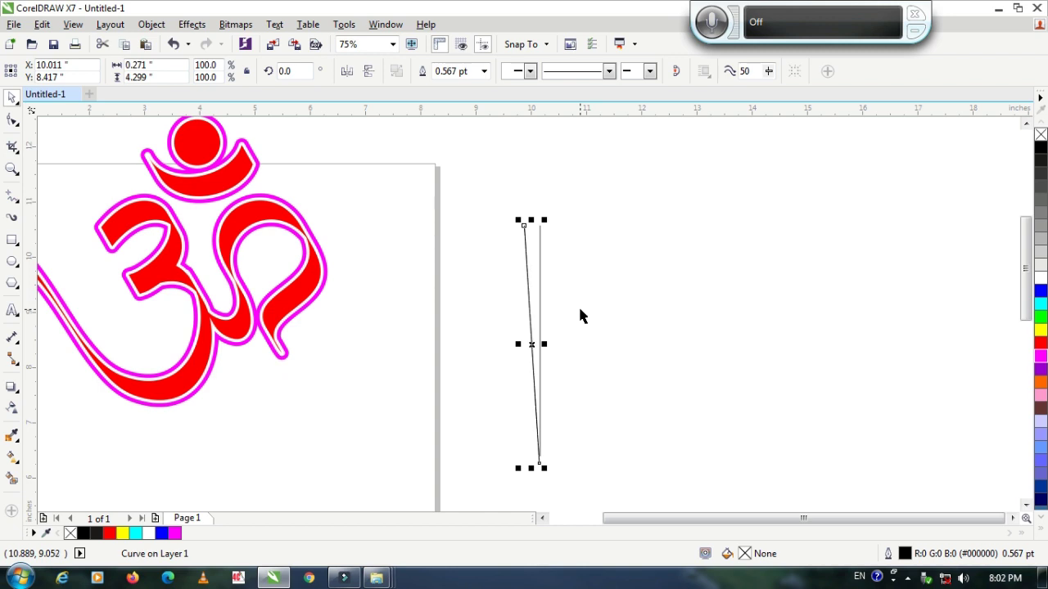
click(349, 72)
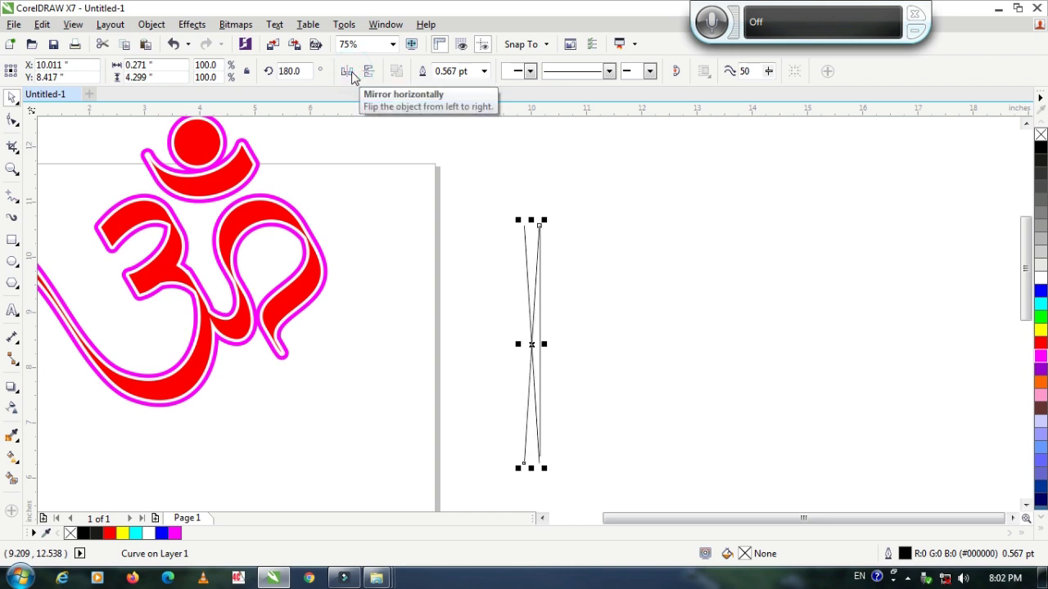
Step: Move the mirrored line to the other side of the vertical line so both slanted lines meet at their lower ends
scroll(543, 367, down, 1)
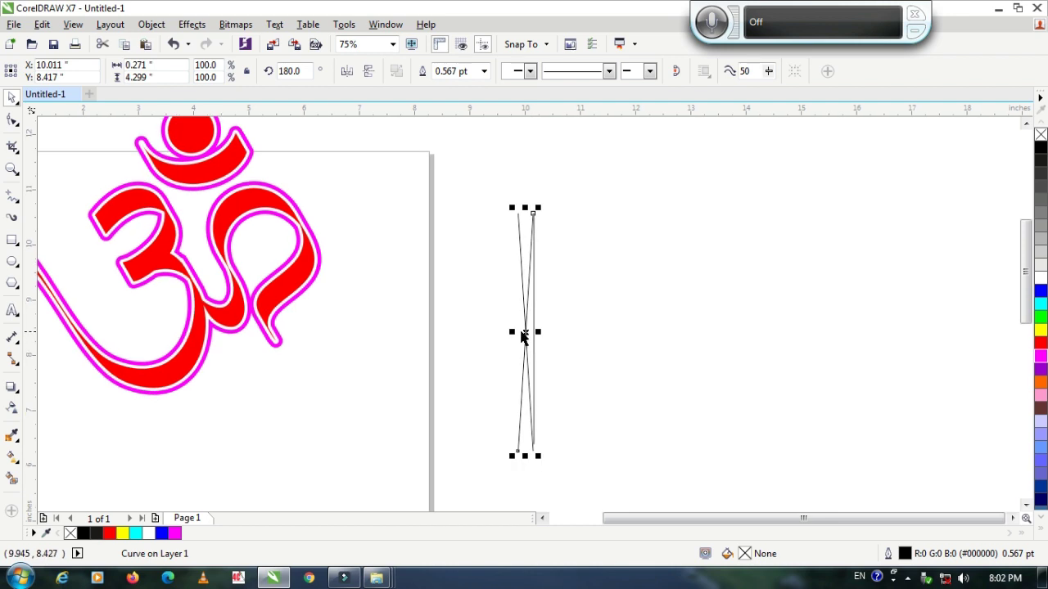
scroll(524, 335, up, 2)
scroll(533, 269, down, 2)
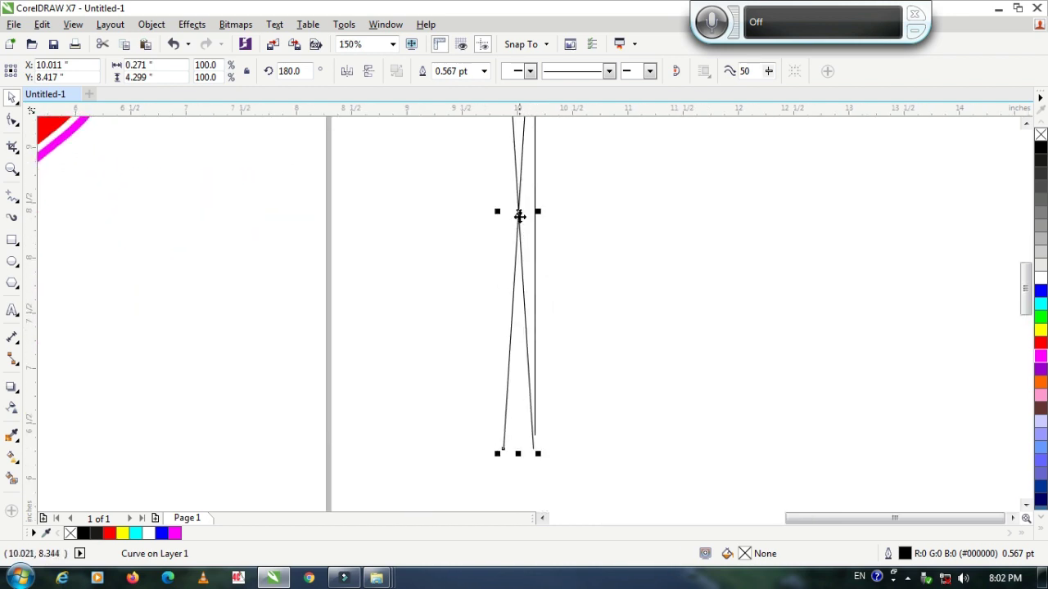
drag(520, 215, 519, 213)
drag(519, 214, 551, 217)
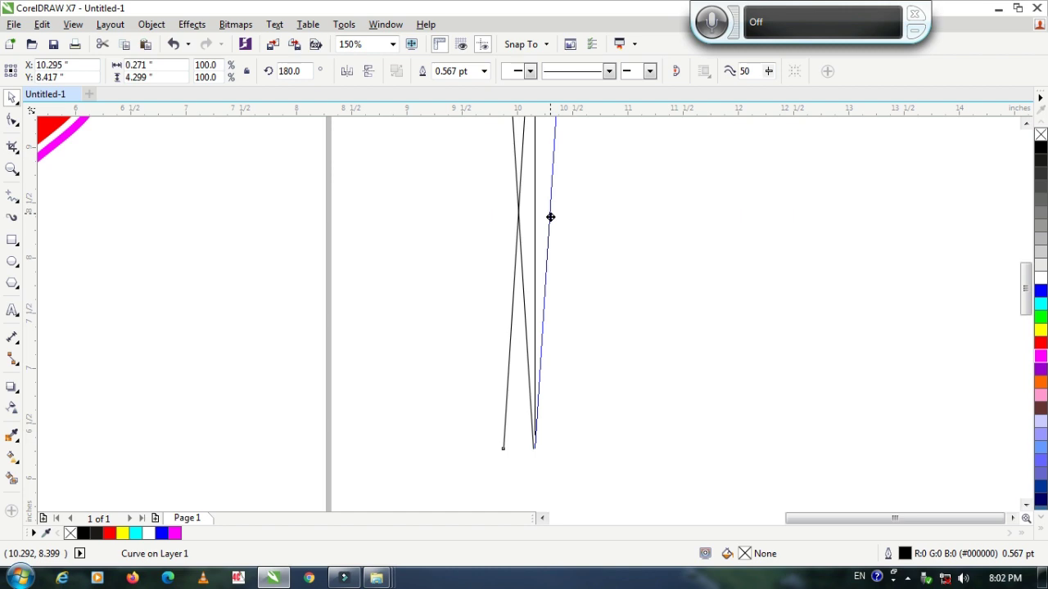
drag(550, 217, 549, 218)
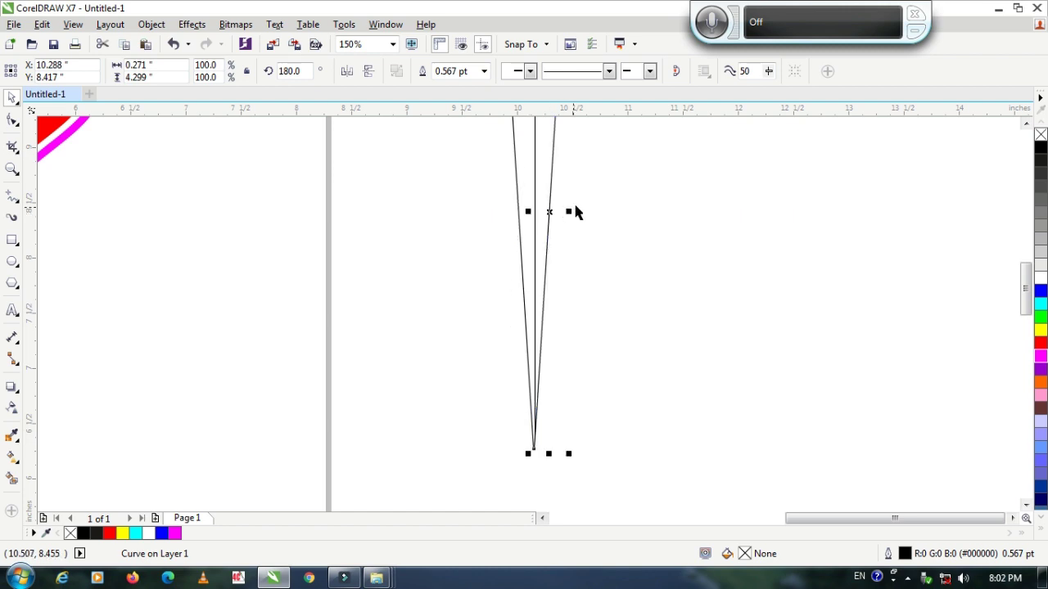
Step: Delete the vertical line between the two slanted lines
scroll(573, 246, up, 2)
scroll(577, 310, up, 4)
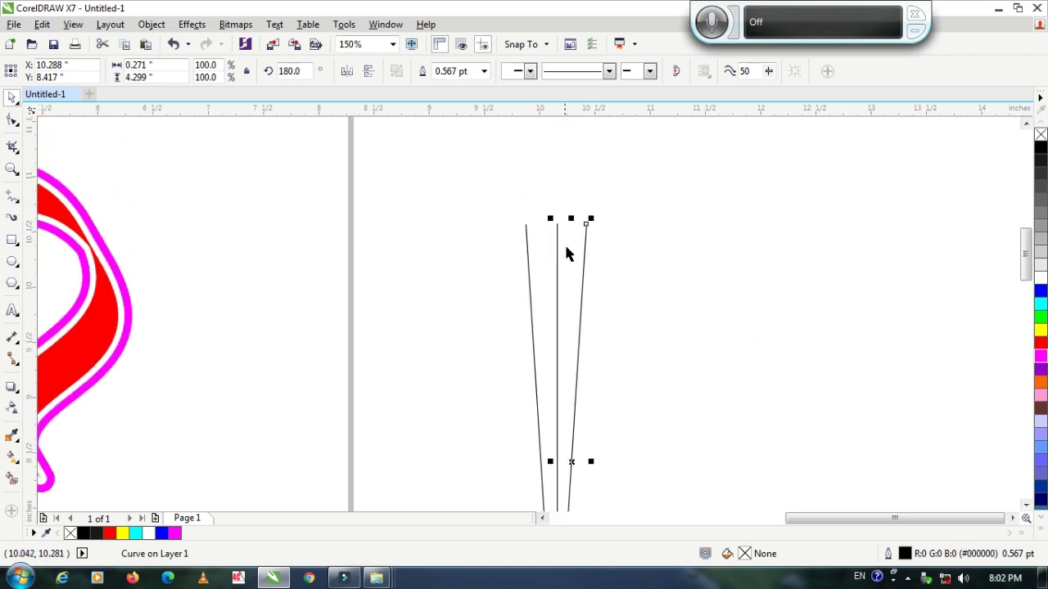
scroll(573, 262, up, 2)
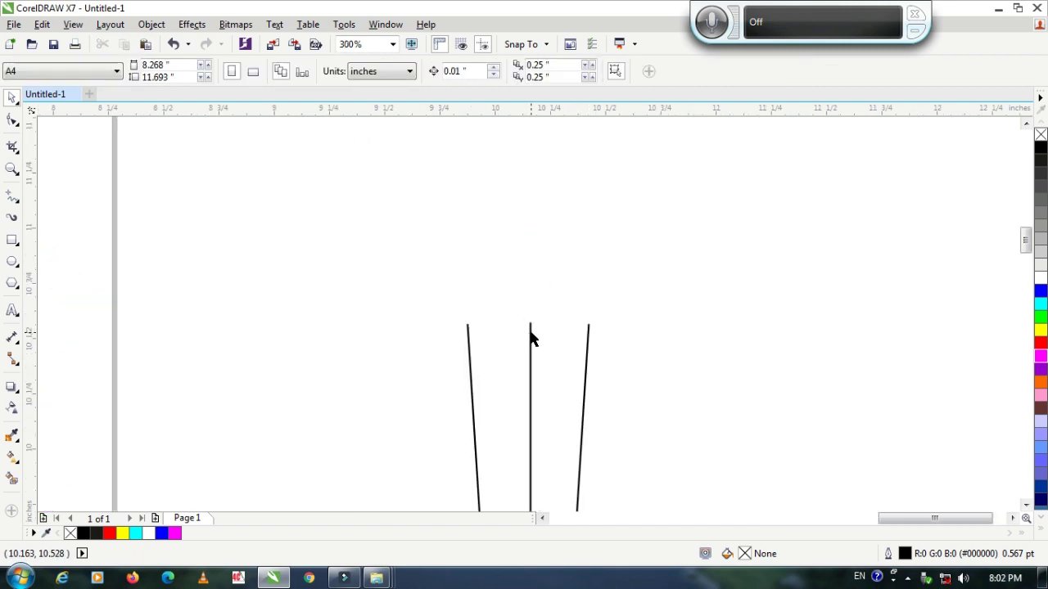
click(530, 332)
key(Delete)
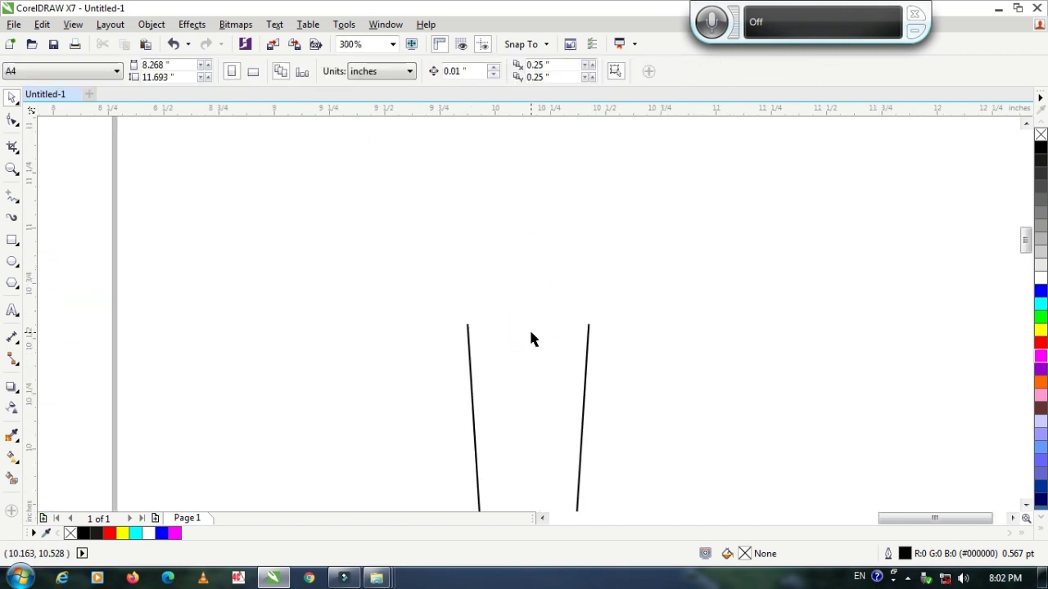
Step: Draw a horizontal line about 0.55 in long joining the upper ends of the two slanted lines
scroll(520, 352, down, 2)
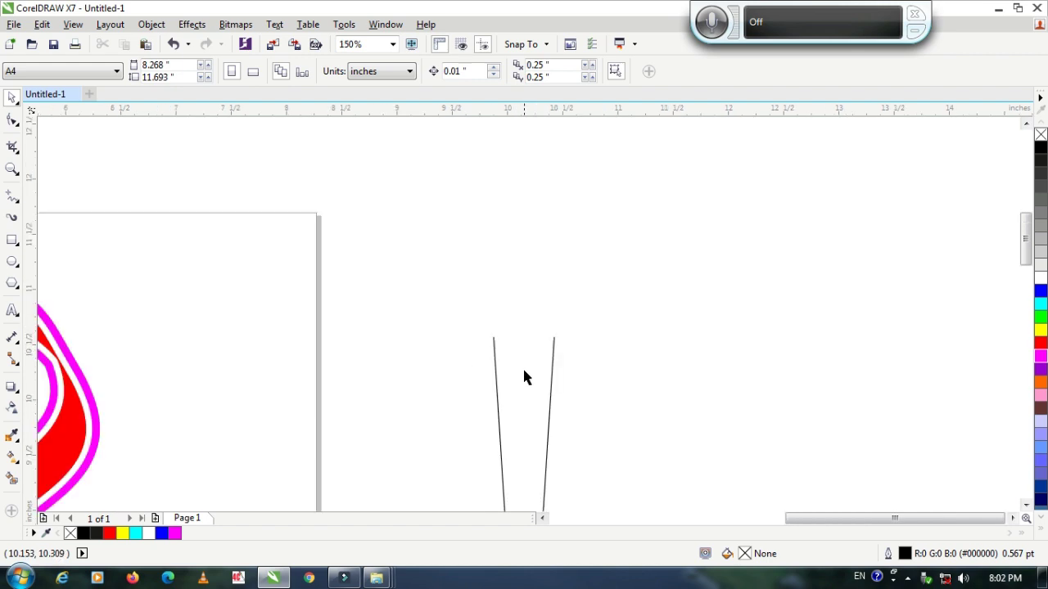
scroll(524, 328, down, 2)
scroll(523, 248, down, 1)
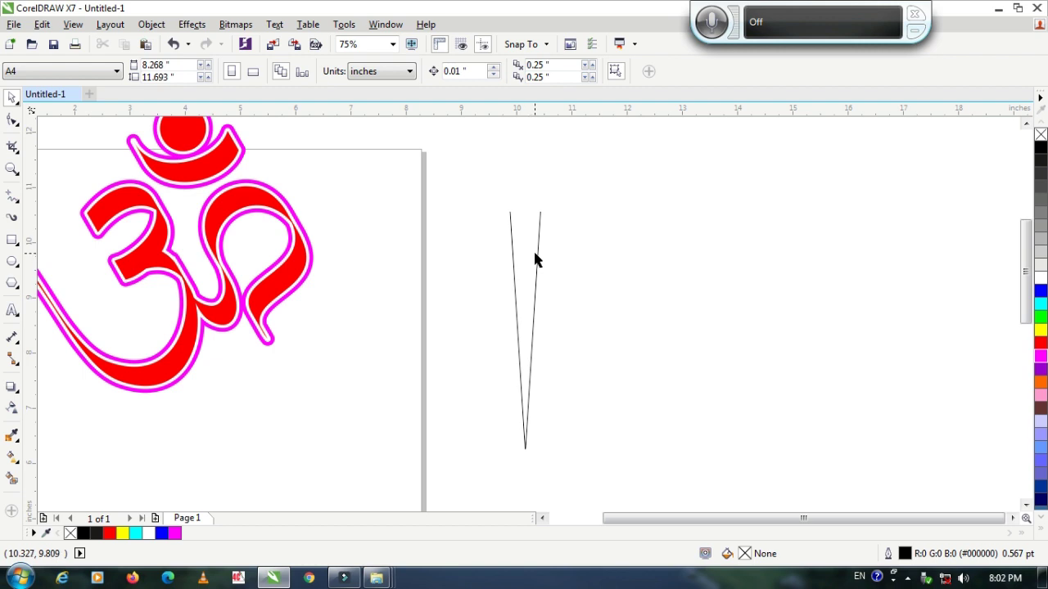
scroll(534, 246, up, 1)
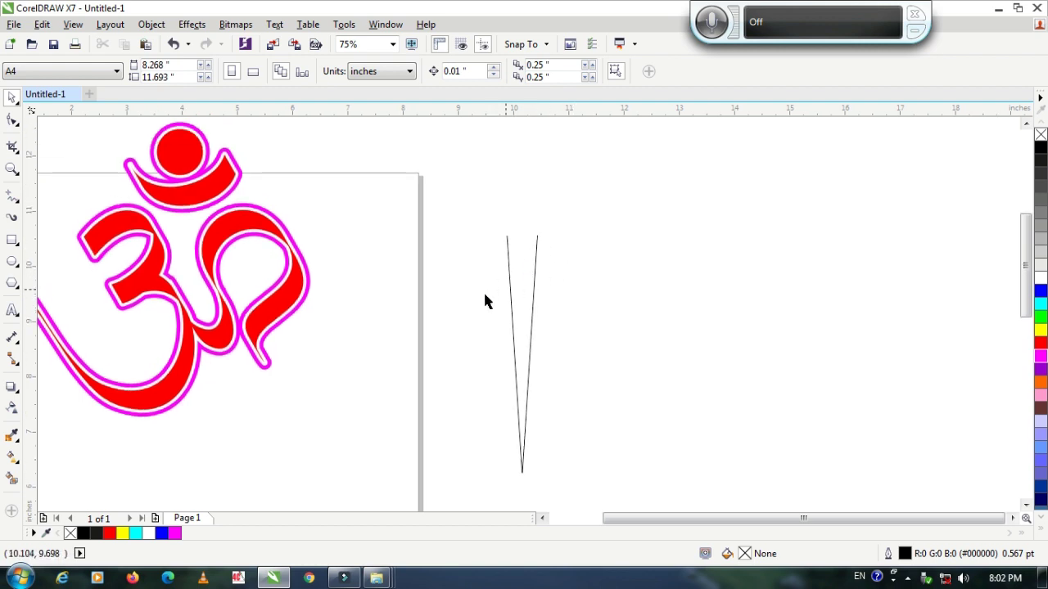
drag(513, 241, 496, 288)
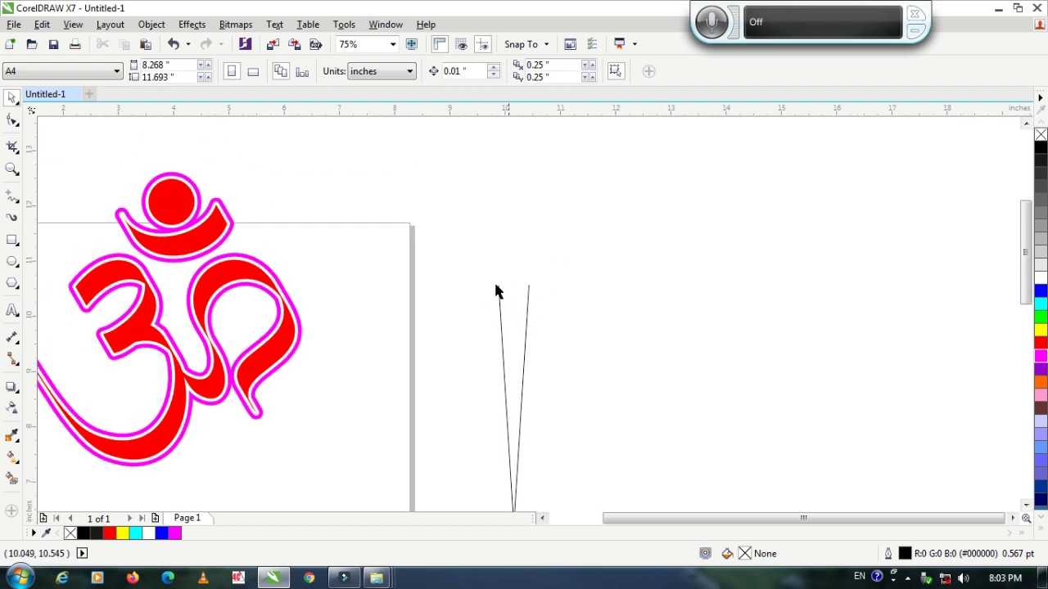
click(12, 196)
scroll(497, 289, up, 2)
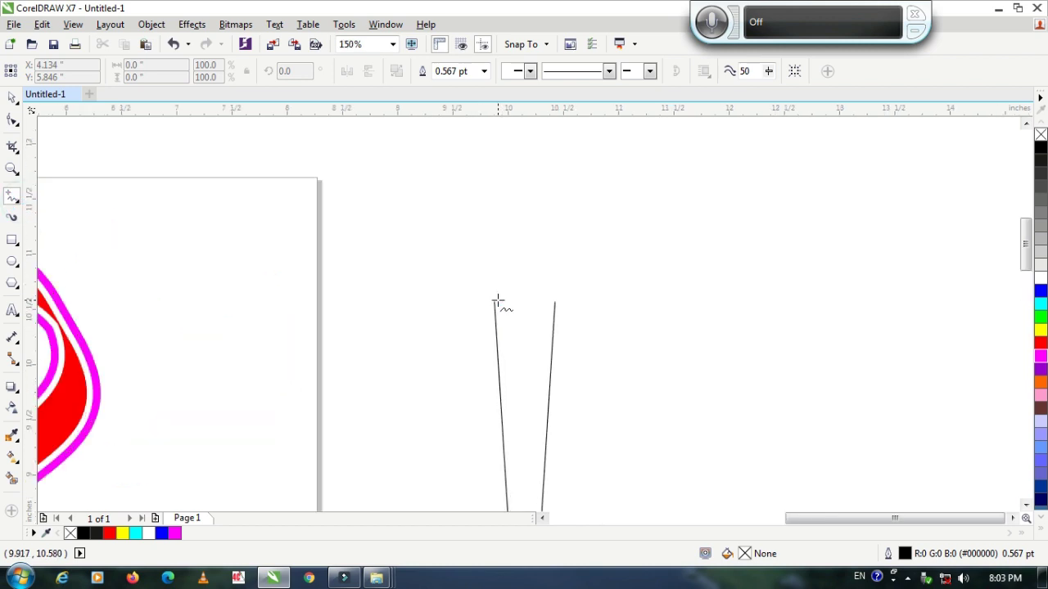
scroll(497, 302, up, 4)
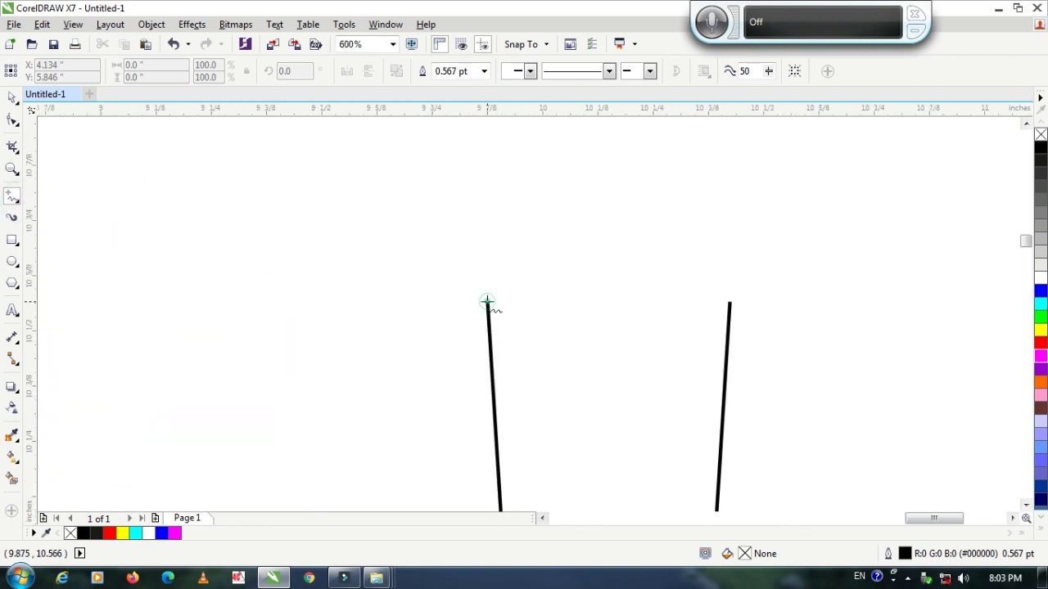
click(487, 302)
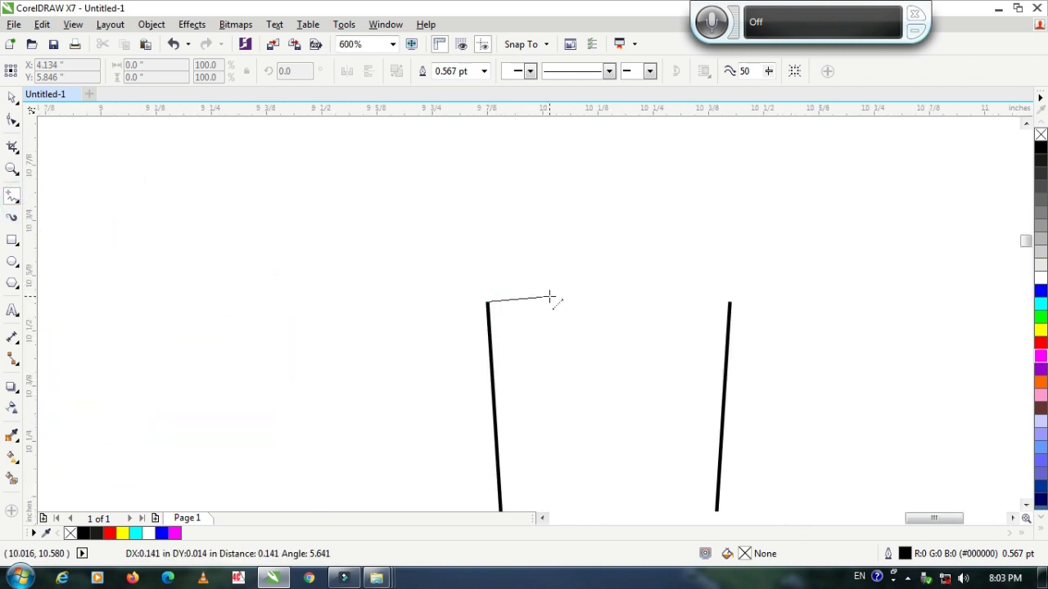
click(731, 305)
Step: Examine the narrow triangle's three lines by selecting them individually
scroll(740, 328, down, 2)
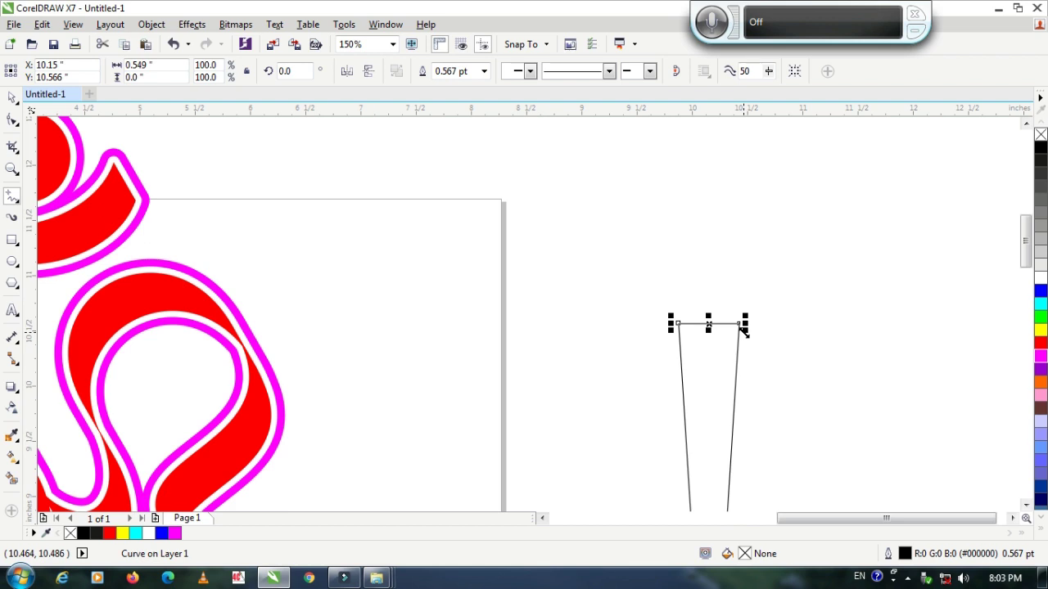
drag(772, 306, 655, 298)
scroll(664, 303, down, 1)
click(12, 97)
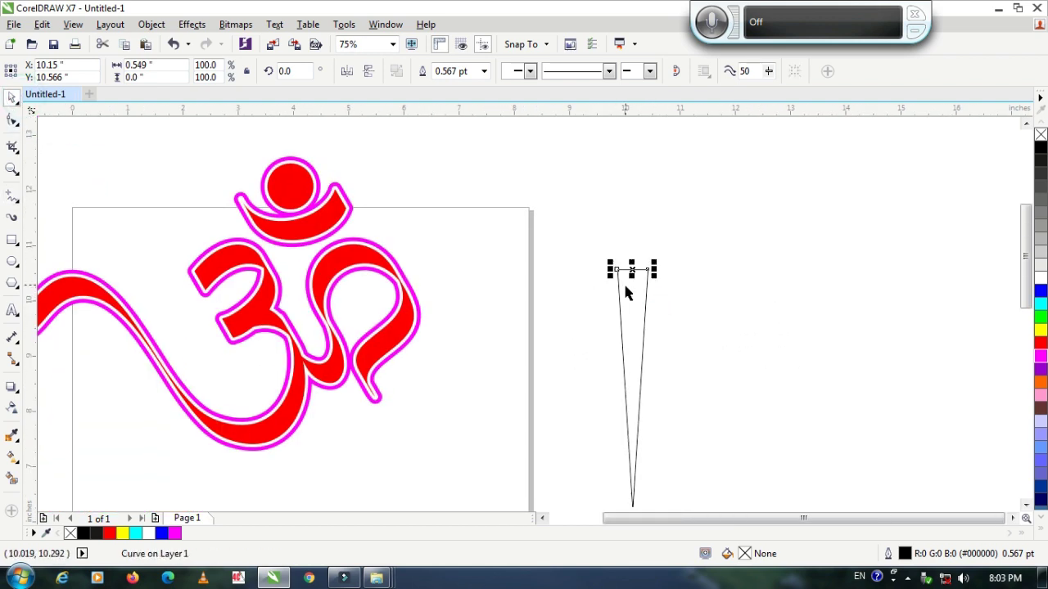
click(617, 288)
click(644, 306)
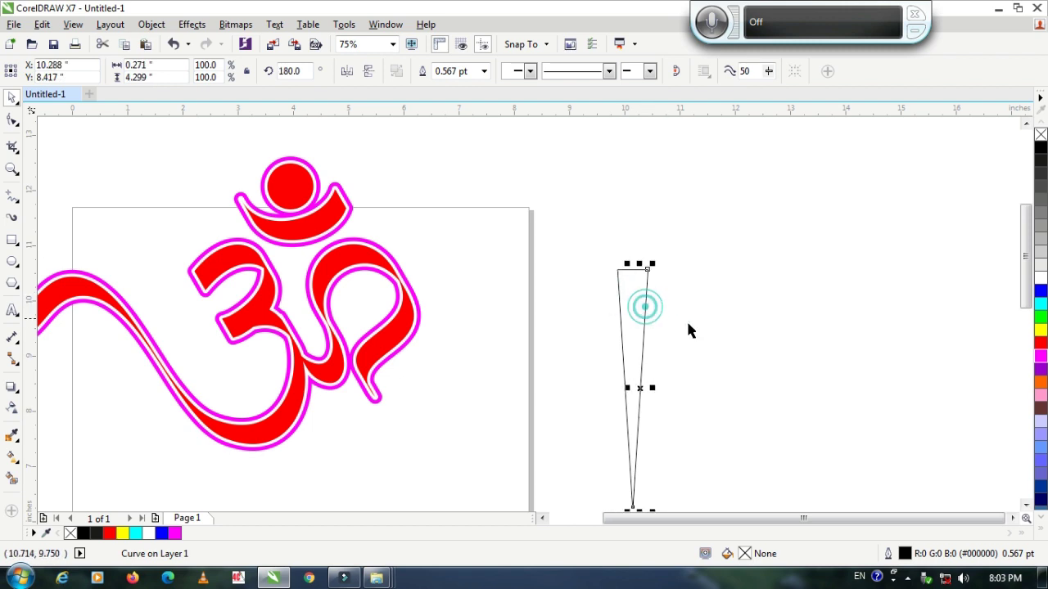
drag(687, 325, 674, 313)
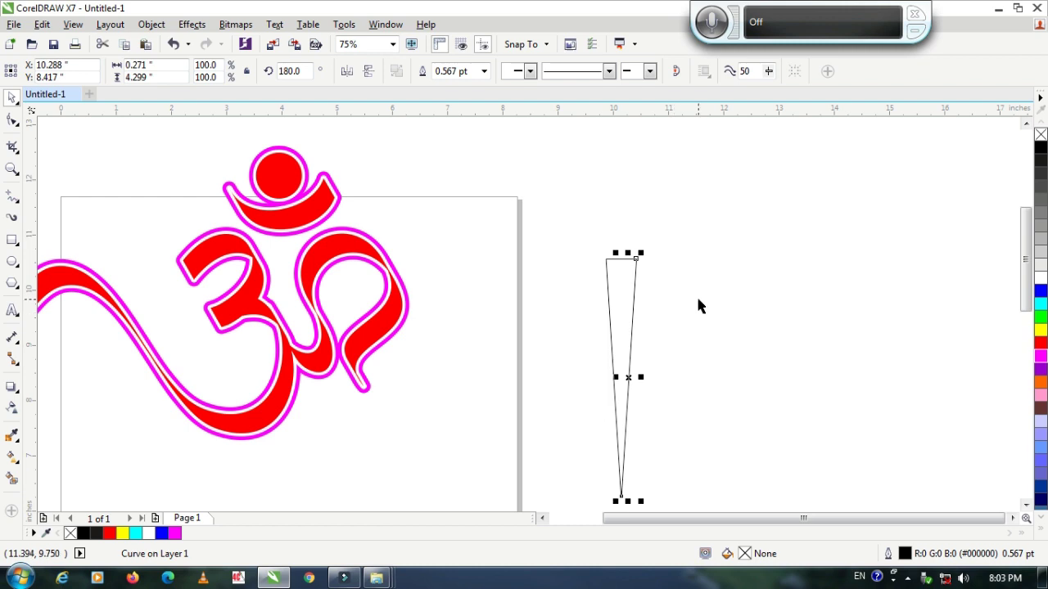
drag(685, 302, 600, 263)
click(615, 257)
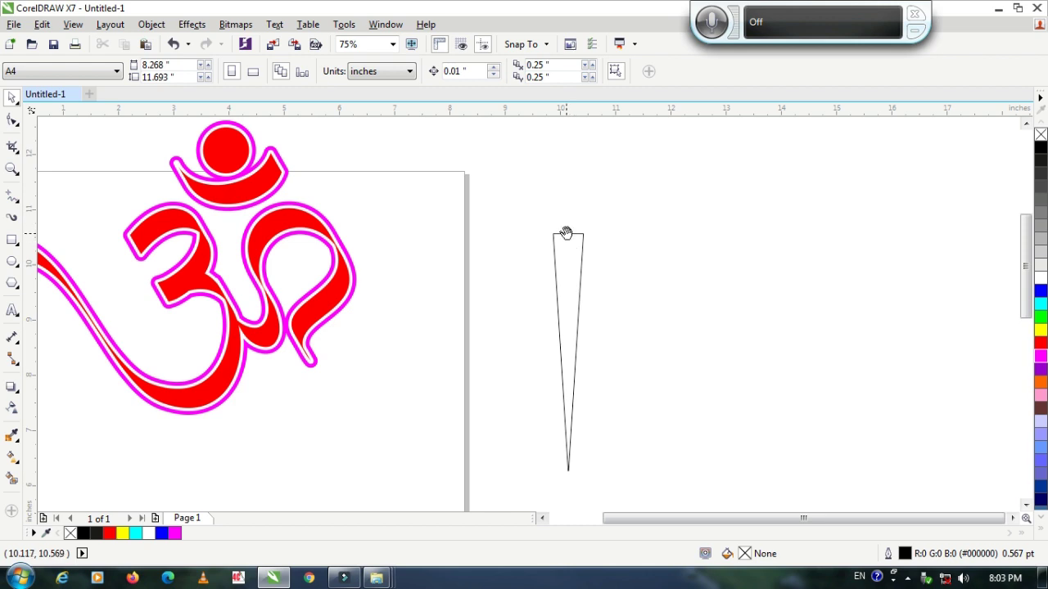
Step: Select all three lines of the narrow triangle and combine them into a single object
drag(568, 232, 586, 262)
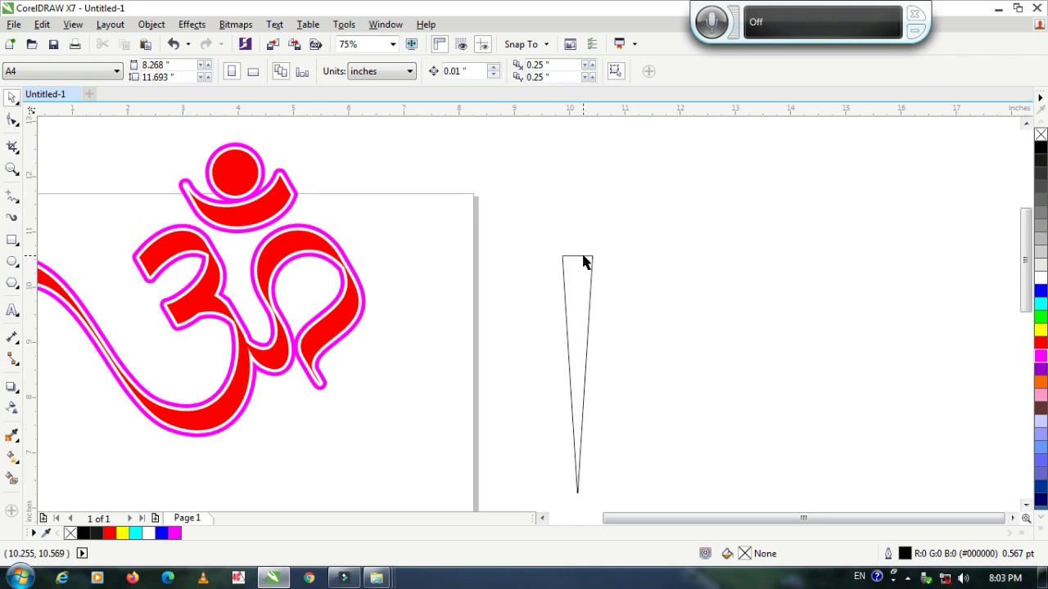
scroll(578, 260, up, 1)
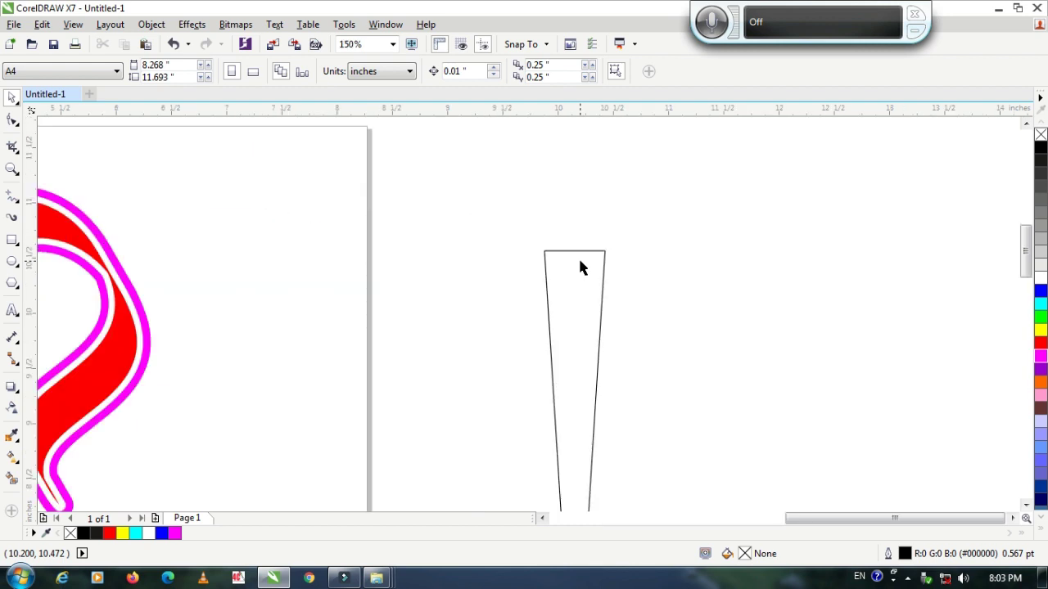
scroll(578, 260, down, 1)
drag(572, 271, 563, 233)
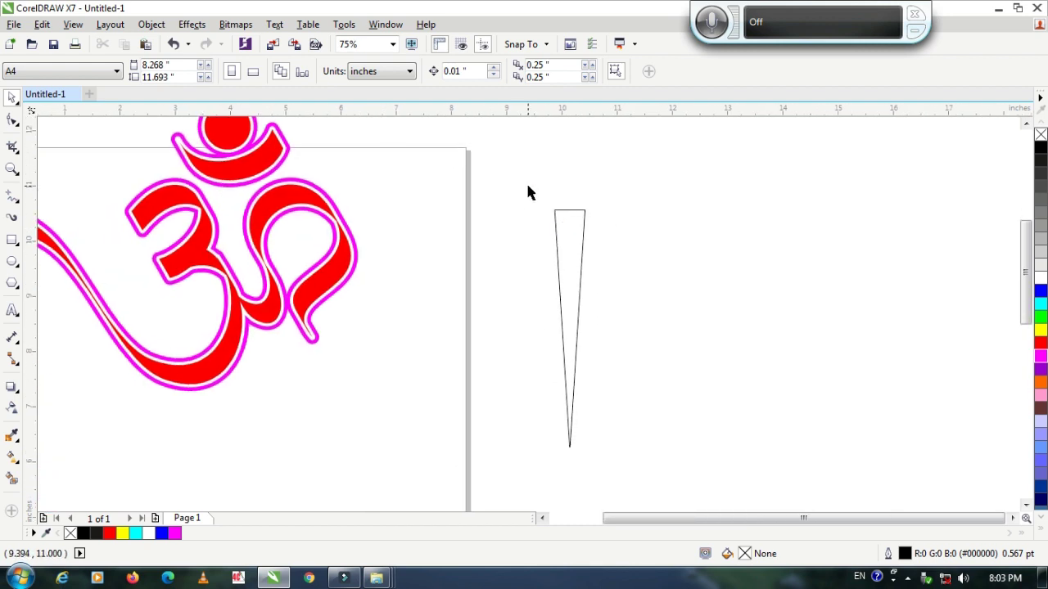
drag(527, 187, 637, 477)
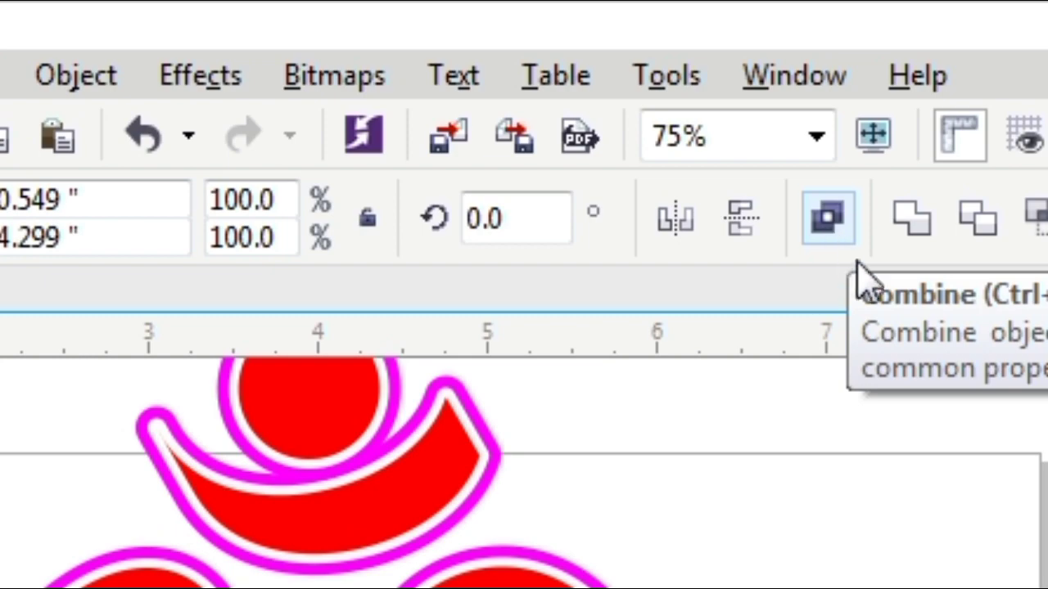
click(829, 217)
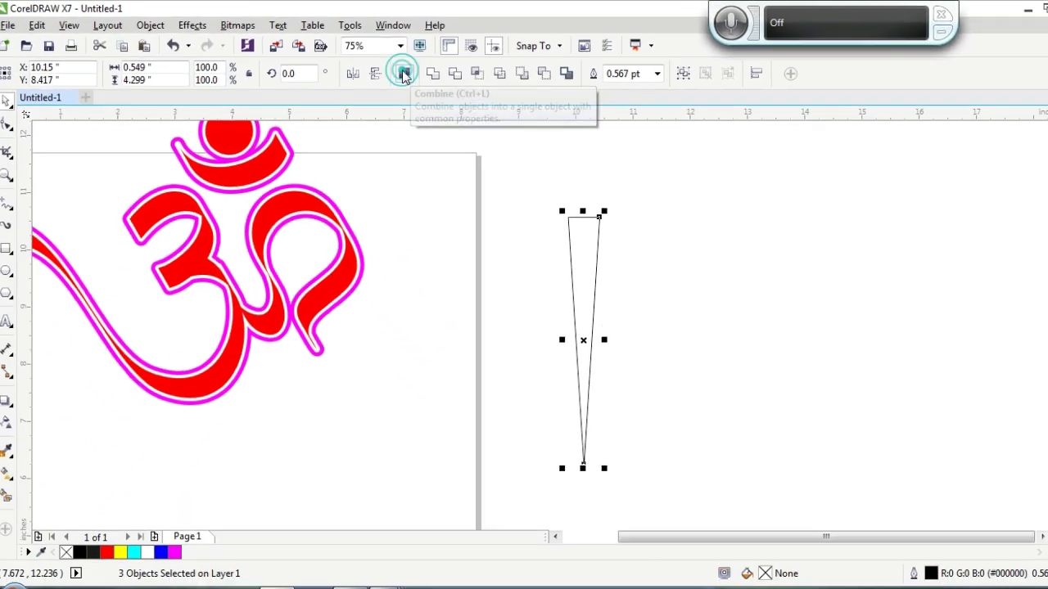
Step: Fill the combined triangle outline with blue
click(654, 160)
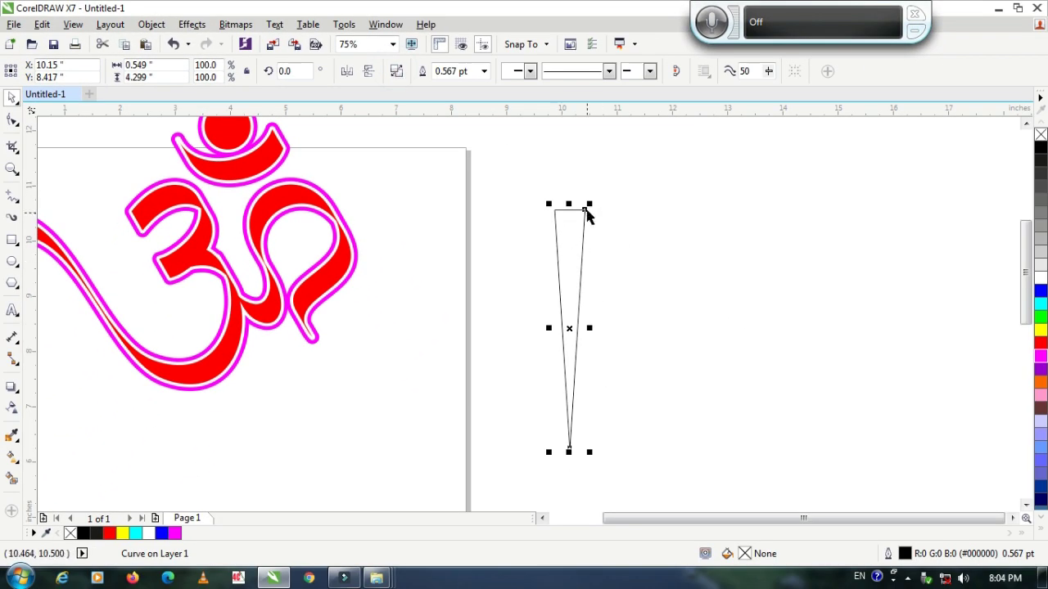
scroll(578, 206, up, 3)
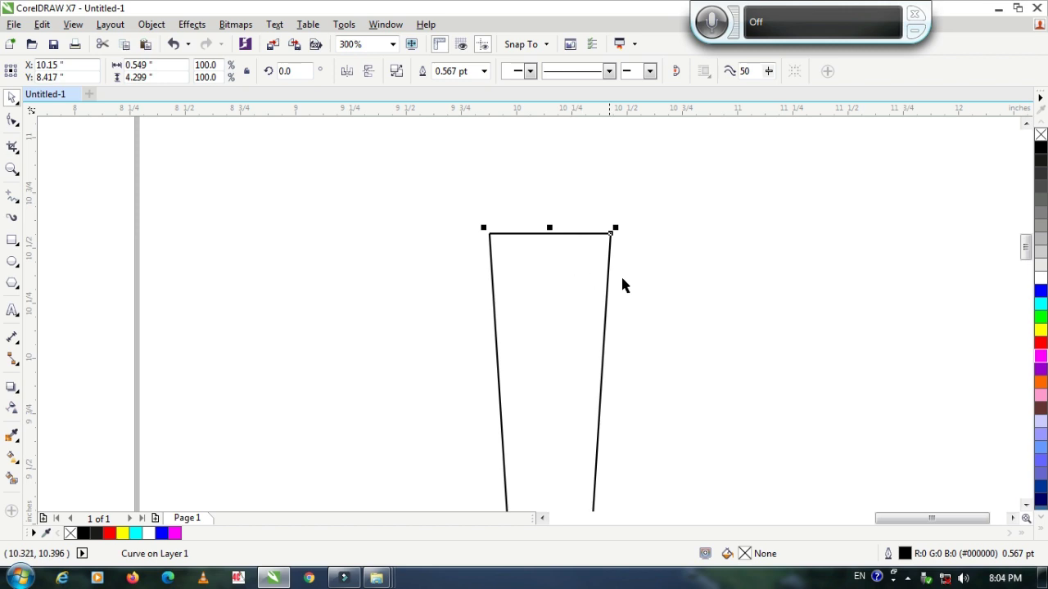
click(1040, 293)
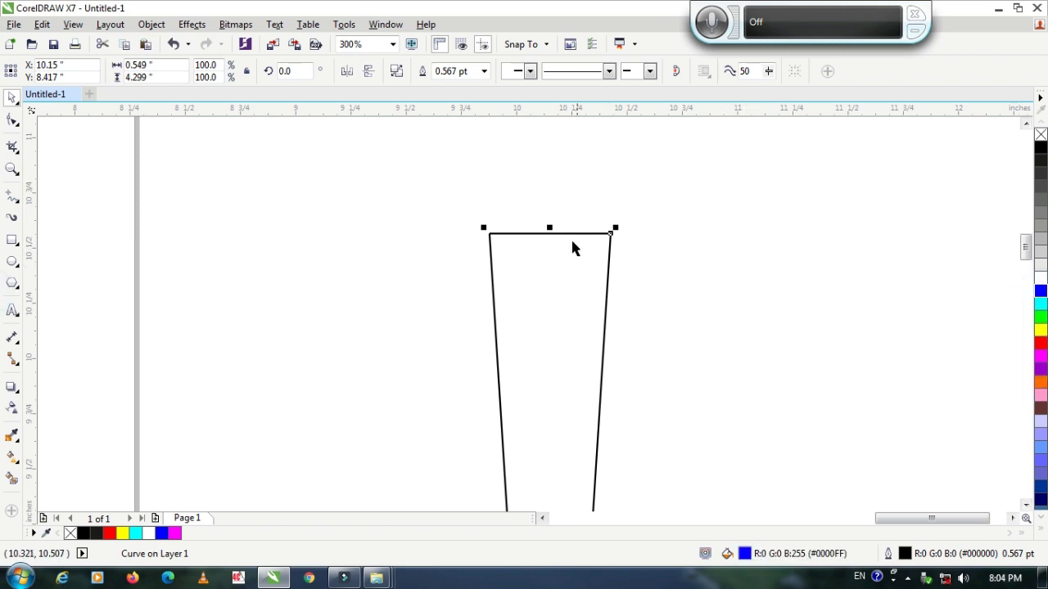
Step: Join the two open end nodes at the triangle's upper-left corner with the Shape tool
scroll(570, 237, up, 4)
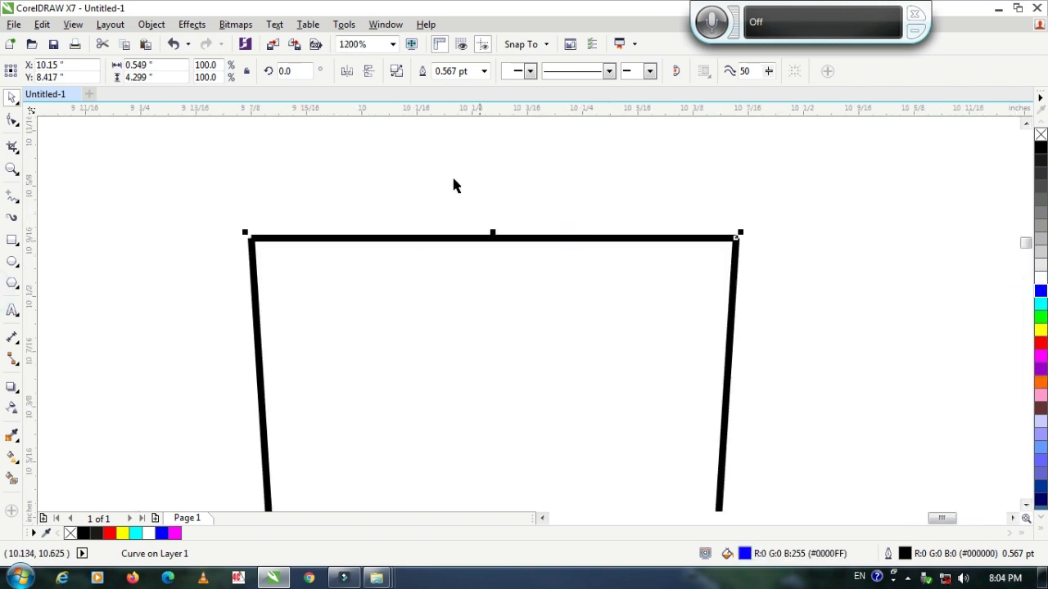
scroll(268, 243, up, 6)
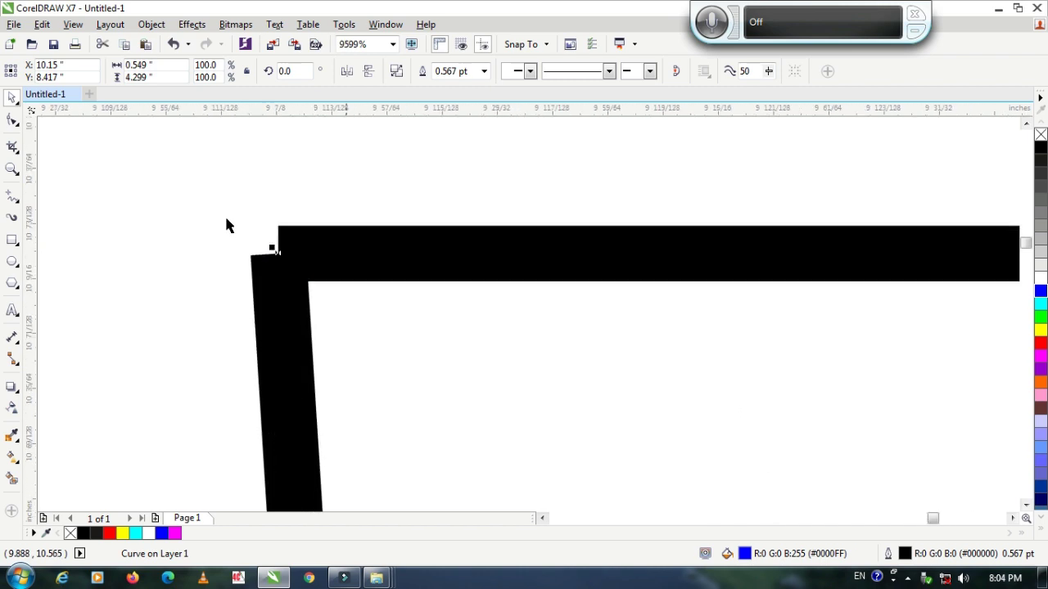
click(13, 123)
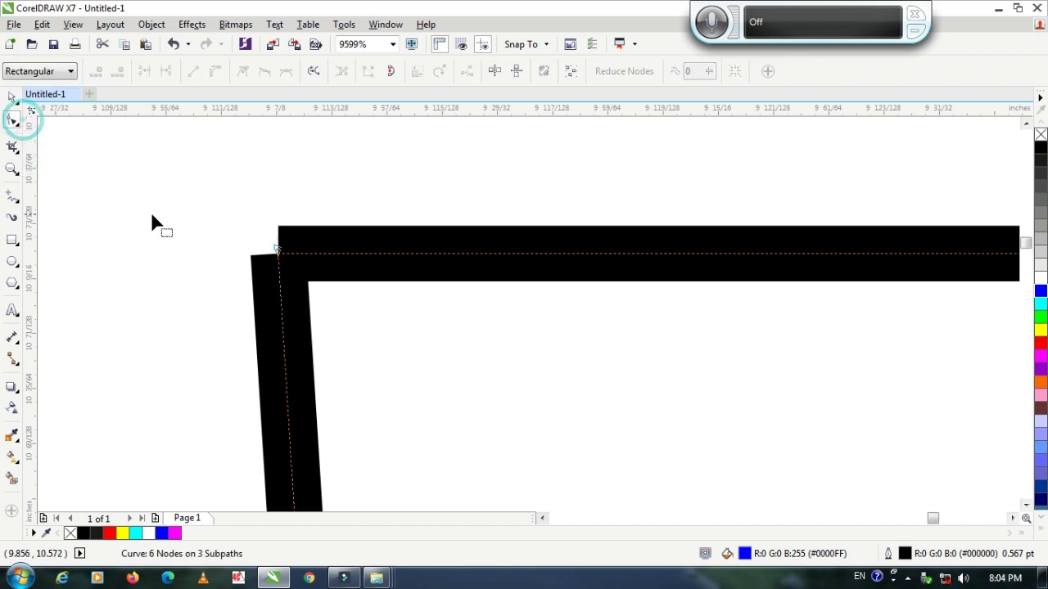
scroll(262, 250, up, 4)
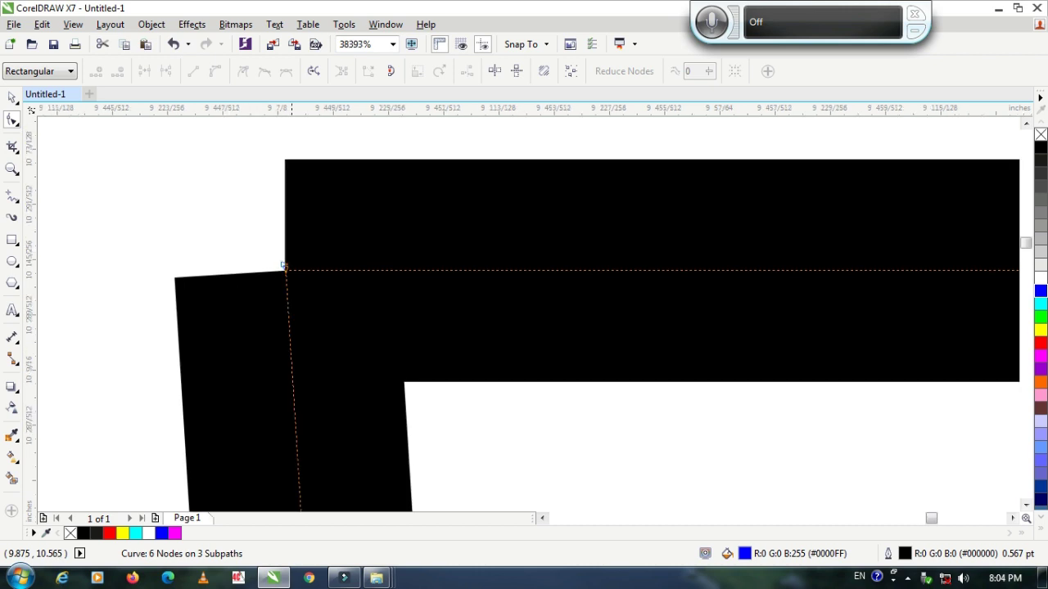
scroll(283, 266, up, 2)
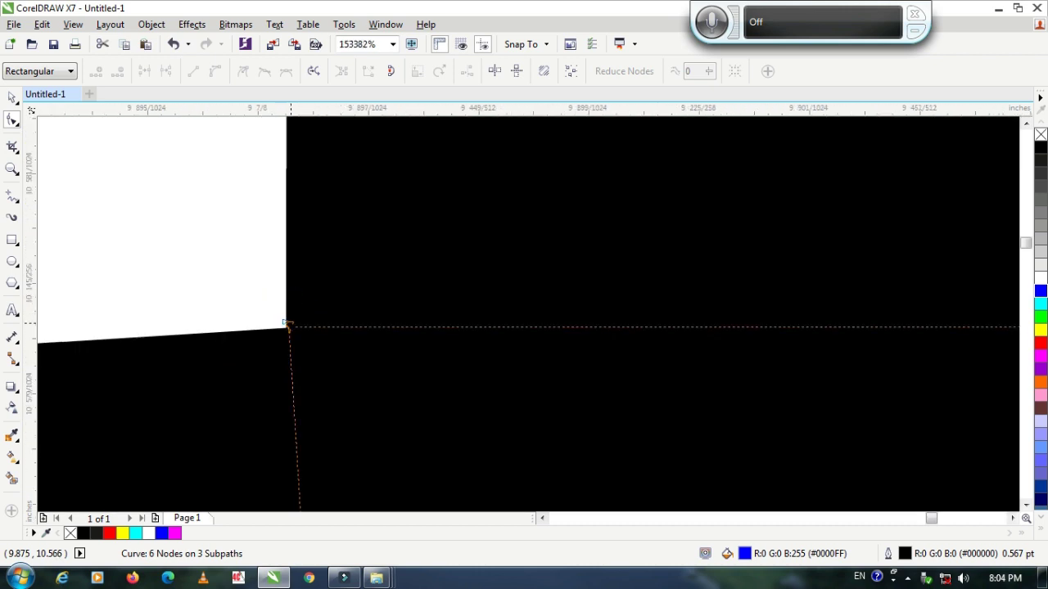
click(286, 324)
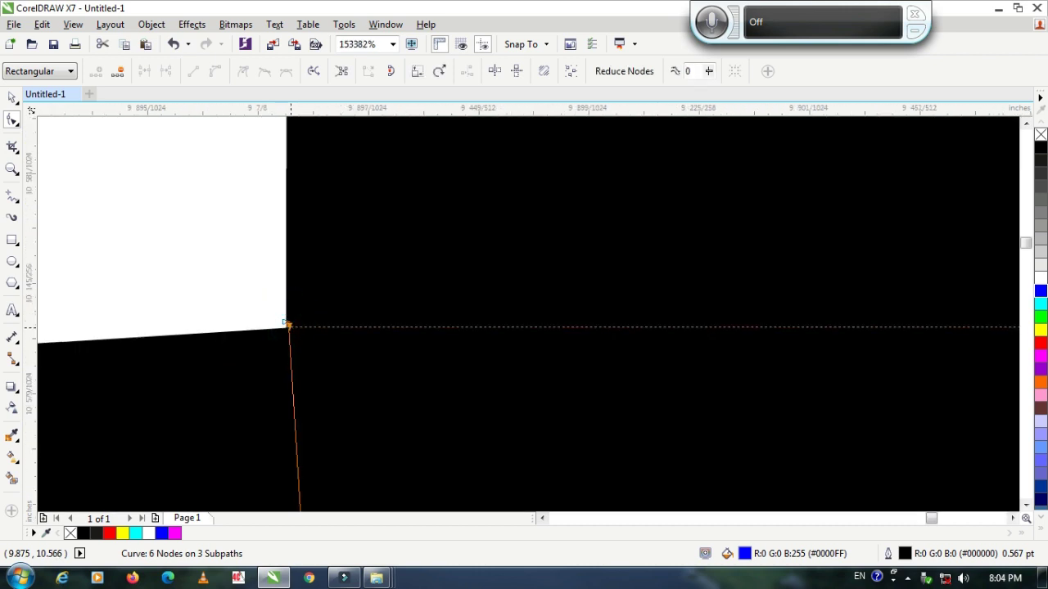
drag(286, 324, 282, 321)
scroll(282, 321, up, 1)
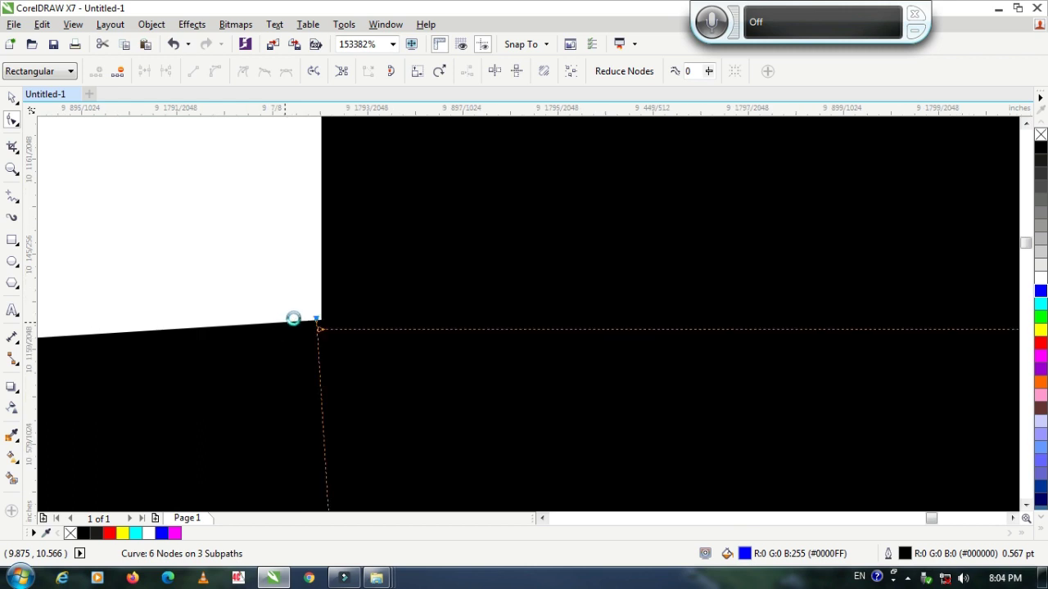
drag(318, 326, 318, 315)
scroll(319, 314, down, 4)
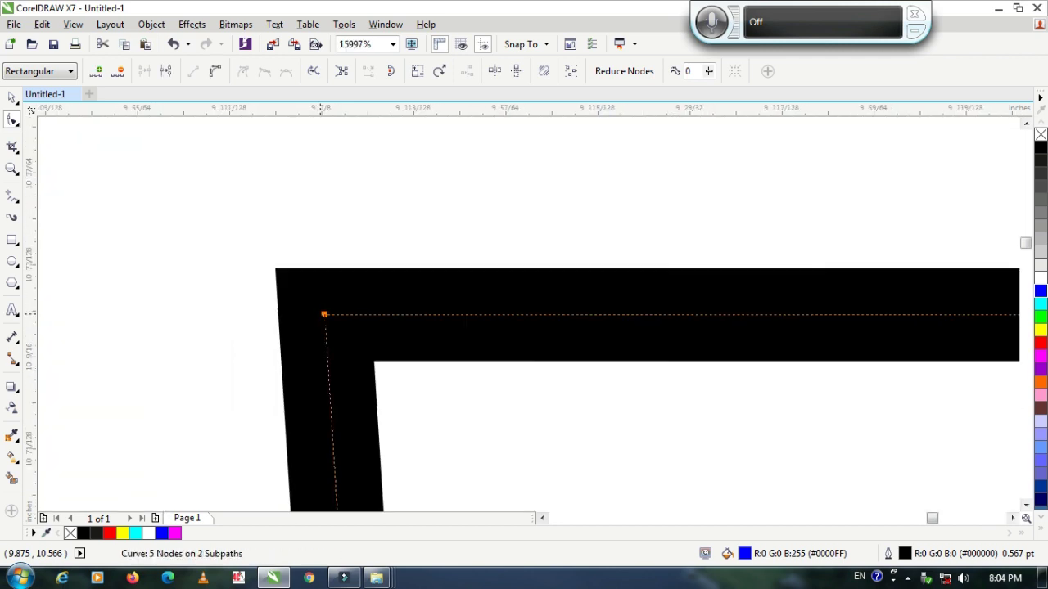
Step: Join the open end nodes of the horizontal line and the slanted line at the triangle's upper-right corner
scroll(446, 311, down, 2)
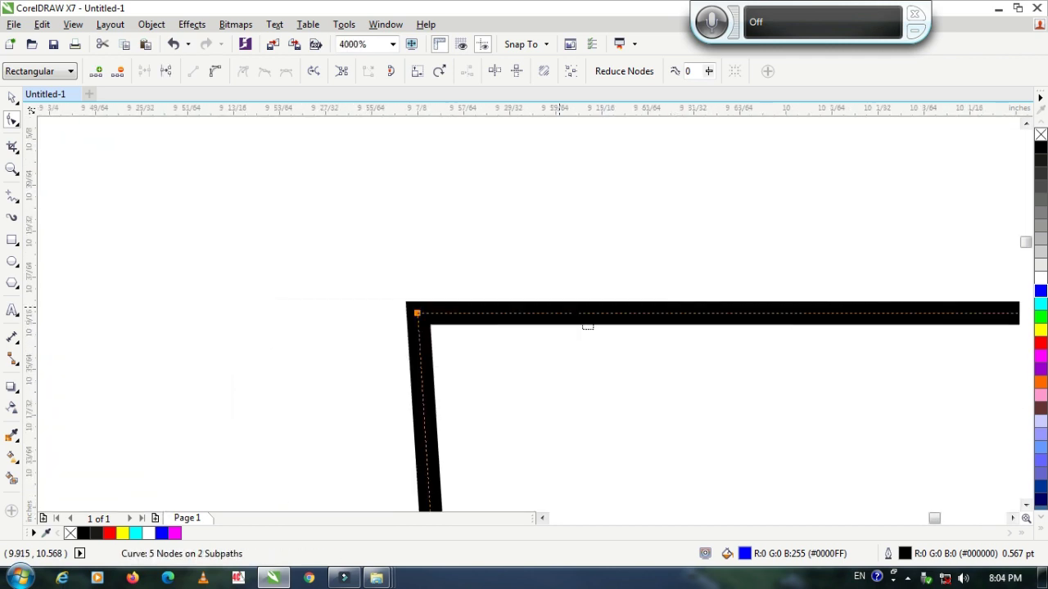
scroll(585, 323, up, 1)
scroll(411, 290, right, 3)
scroll(470, 363, down, 2)
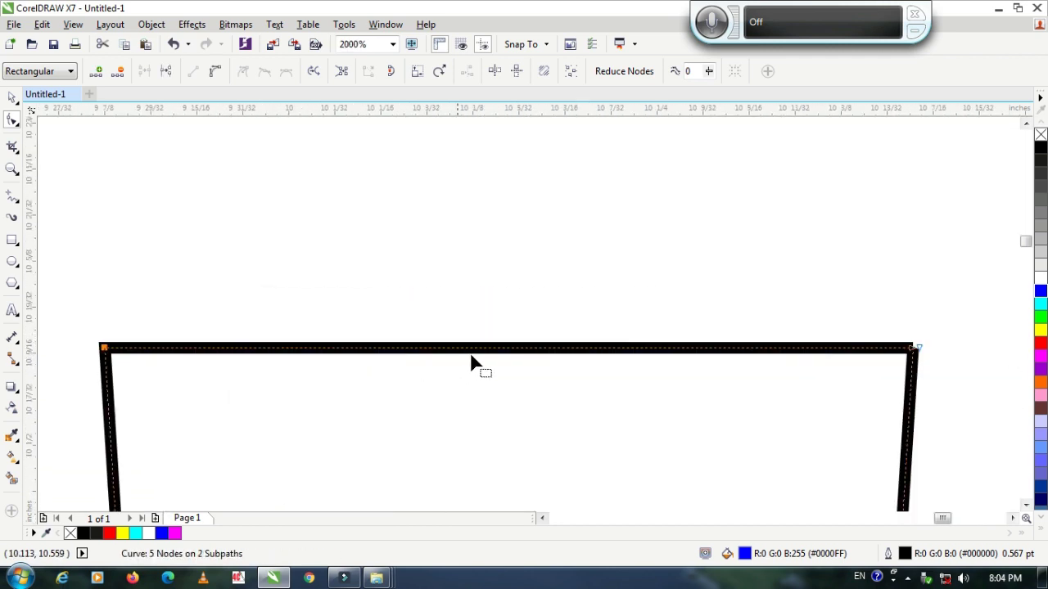
scroll(576, 339, down, 1)
scroll(264, 320, up, 1)
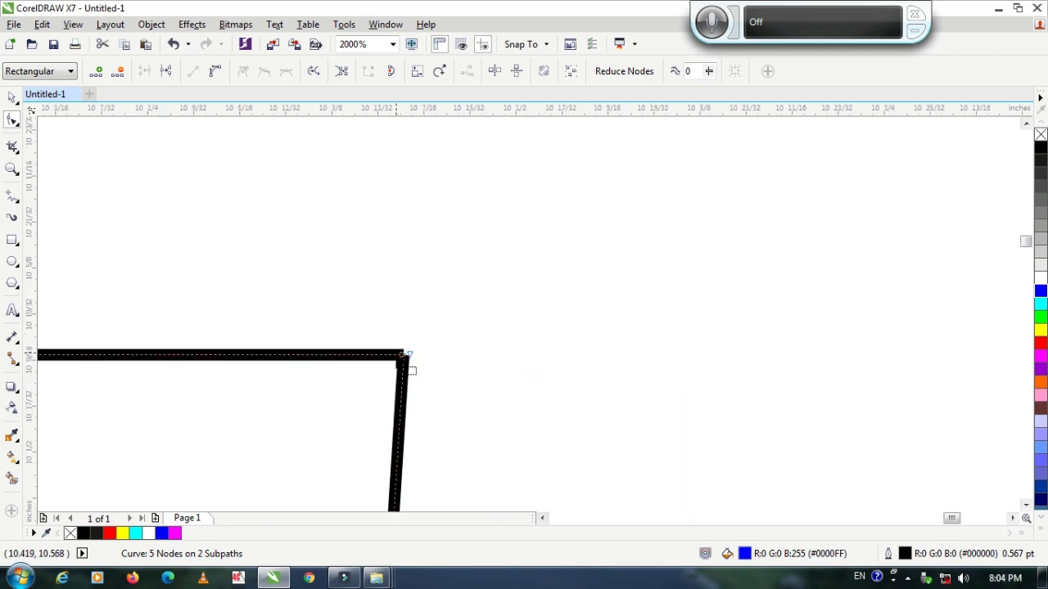
scroll(409, 364, up, 5)
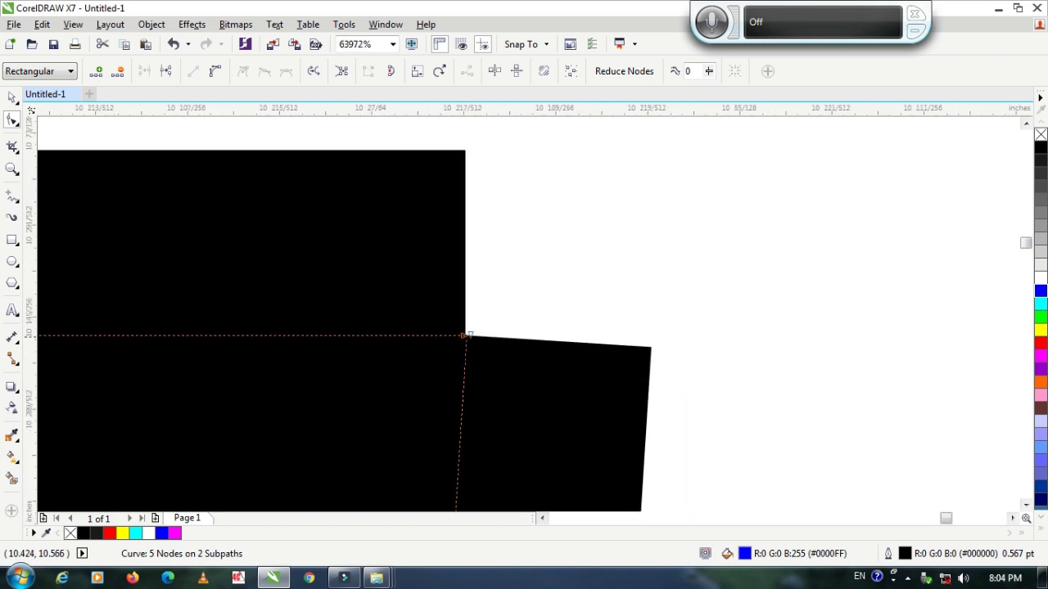
drag(466, 336, 464, 334)
scroll(463, 335, down, 6)
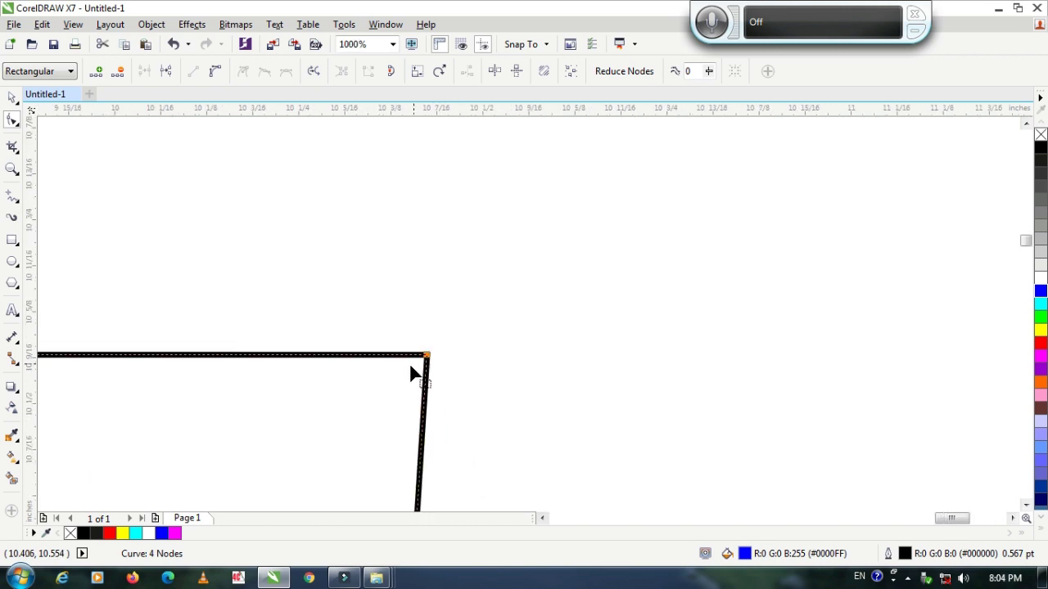
Step: Move the two end nodes at the triangle's lower tip together and join them to close the curve
scroll(411, 374, down, 4)
scroll(470, 319, down, 3)
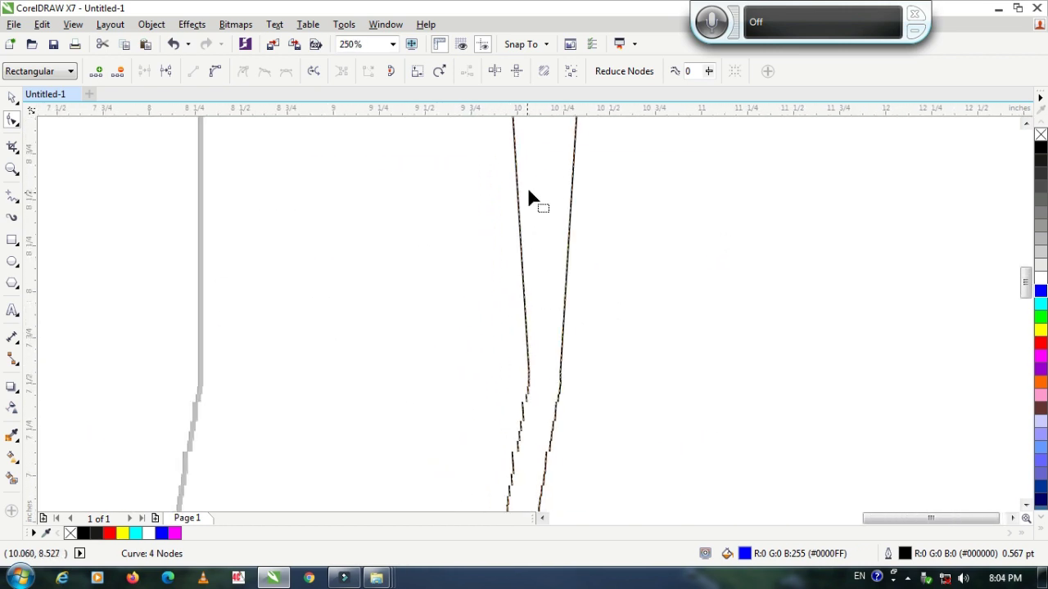
scroll(533, 295, down, 1)
scroll(546, 343, up, 6)
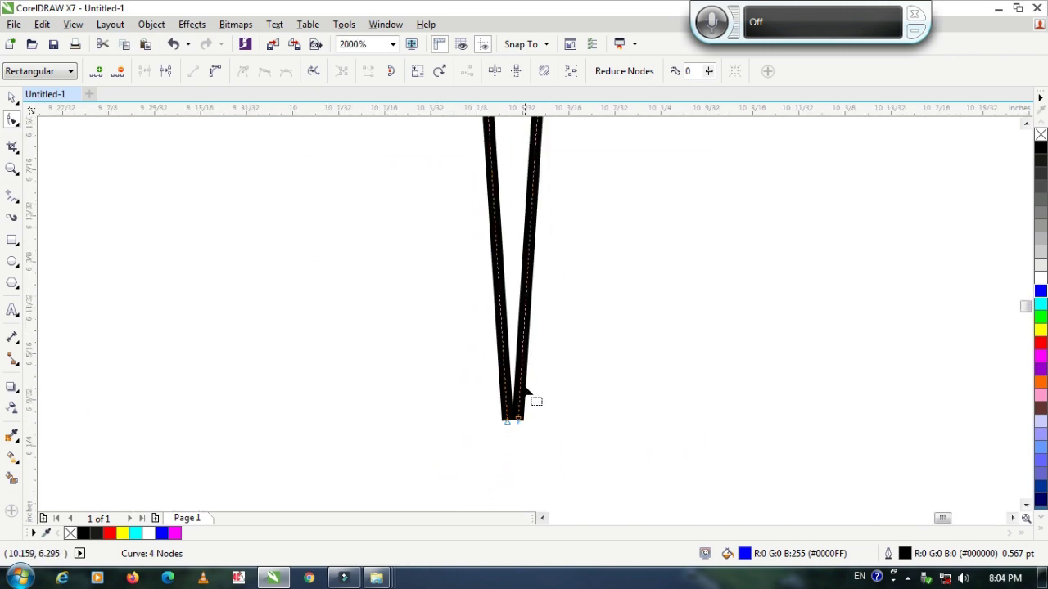
scroll(525, 393, up, 8)
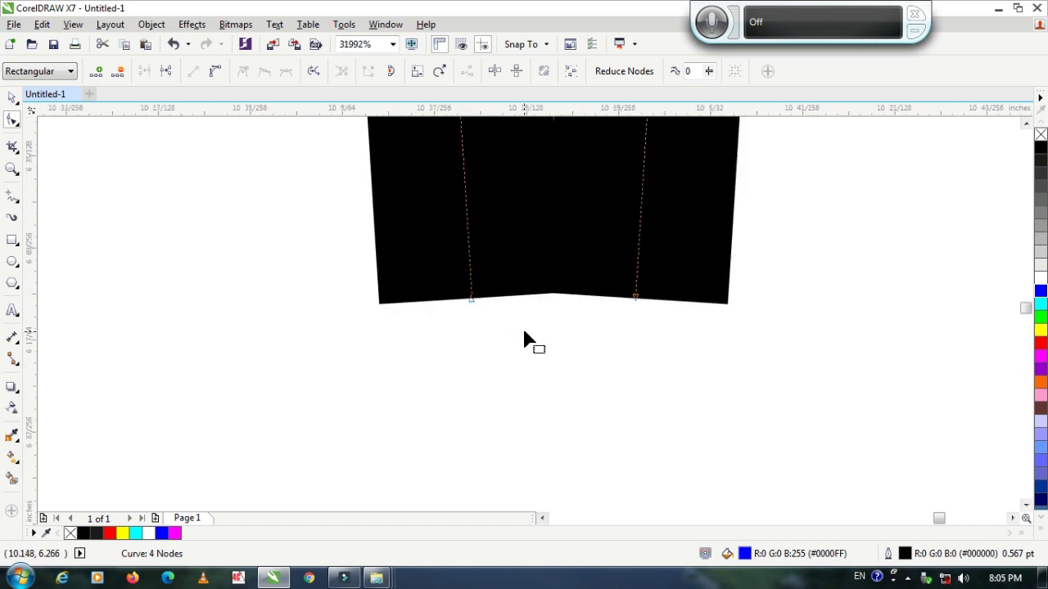
drag(454, 351, 520, 345)
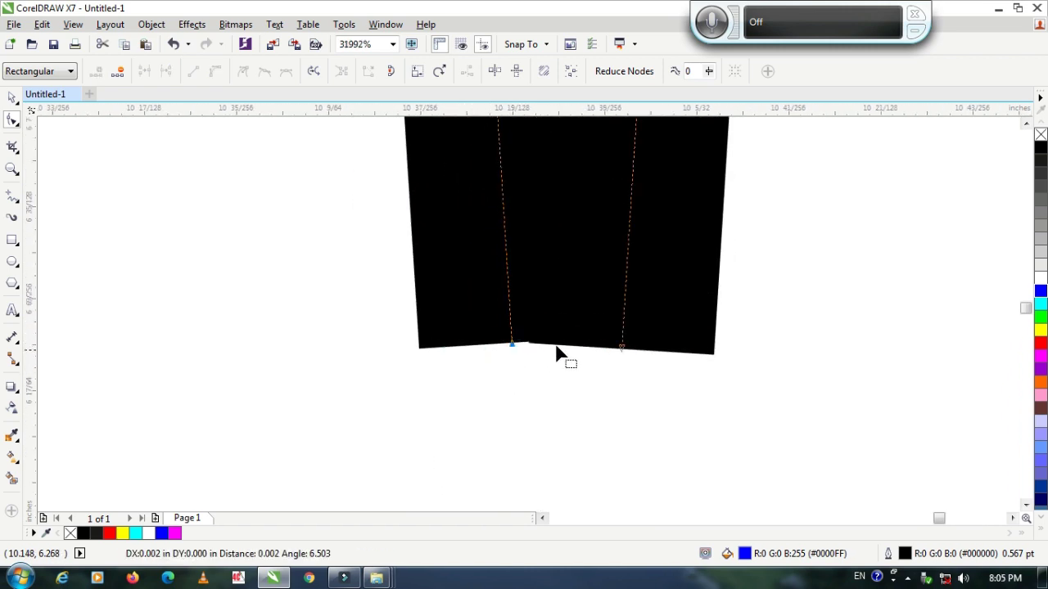
click(621, 347)
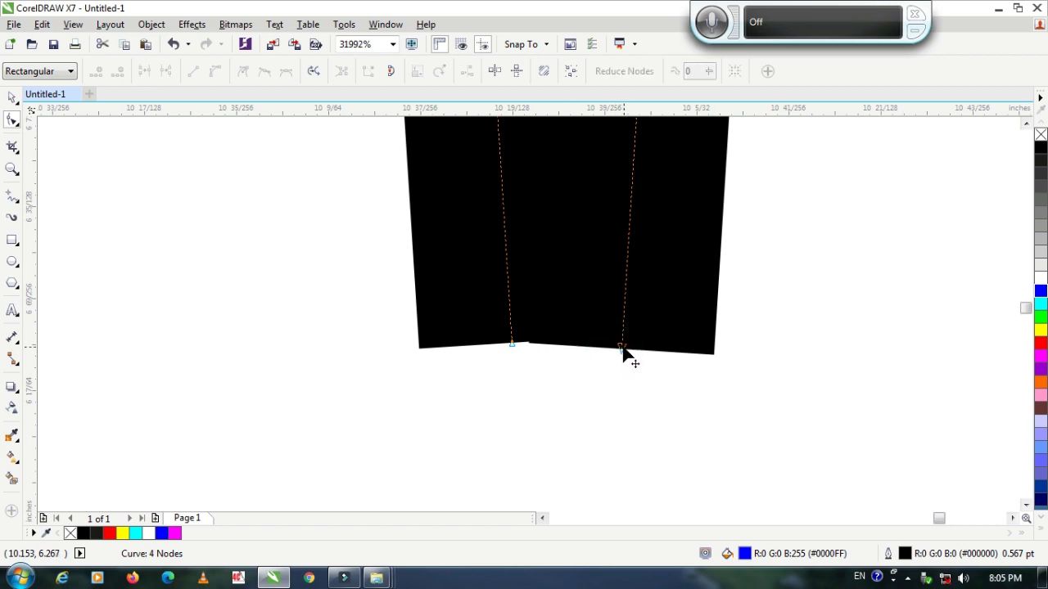
drag(621, 347, 546, 349)
Step: Inspect the closed triangle's fill from its lower tip up to its upper edge
scroll(584, 349, down, 2)
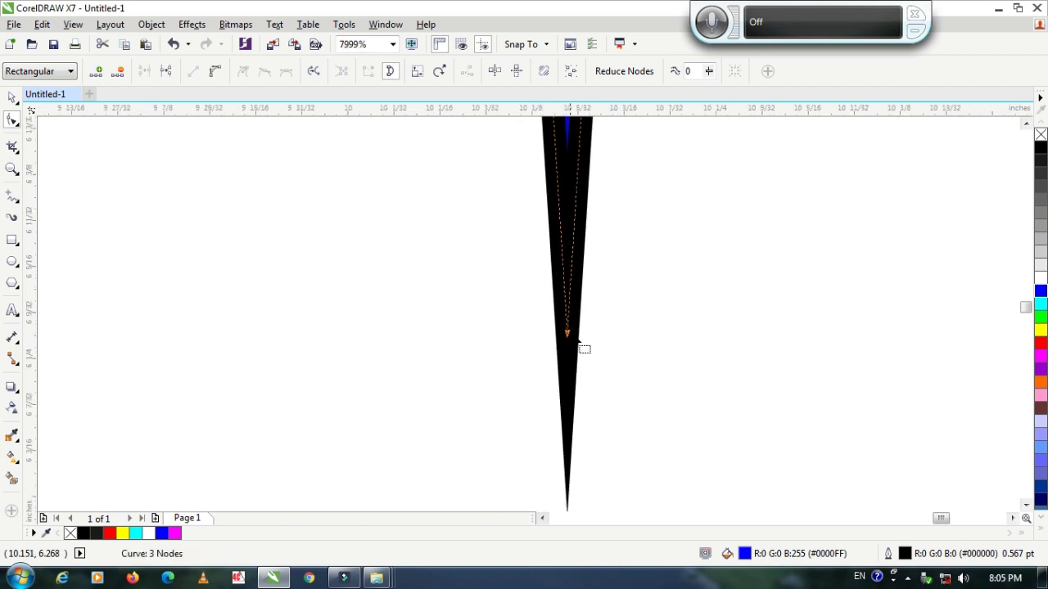
scroll(569, 334, down, 4)
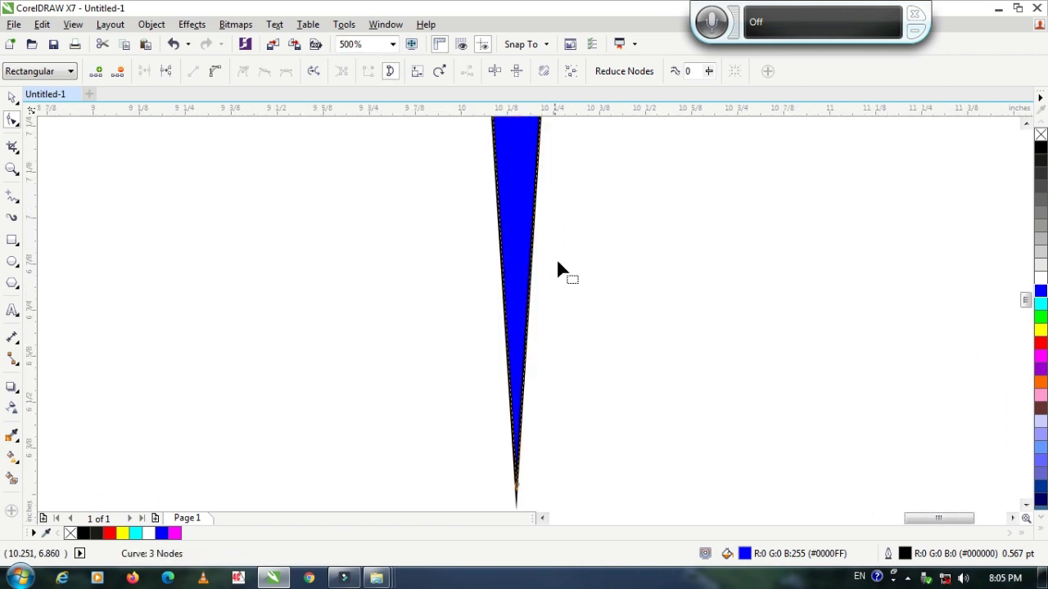
scroll(547, 286, up, 3)
scroll(528, 323, down, 3)
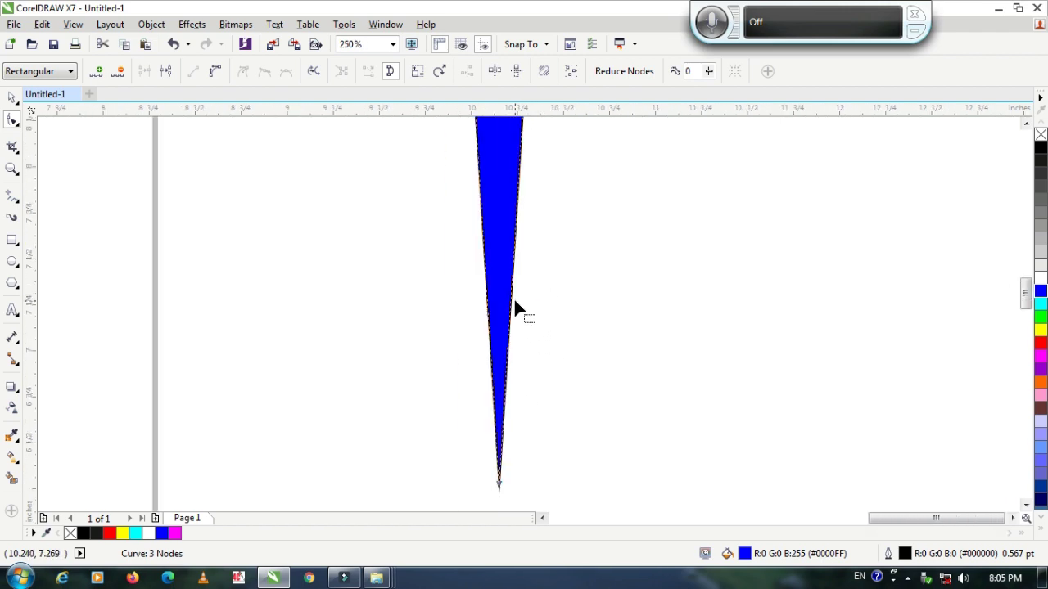
scroll(513, 310, down, 2)
scroll(536, 360, up, 3)
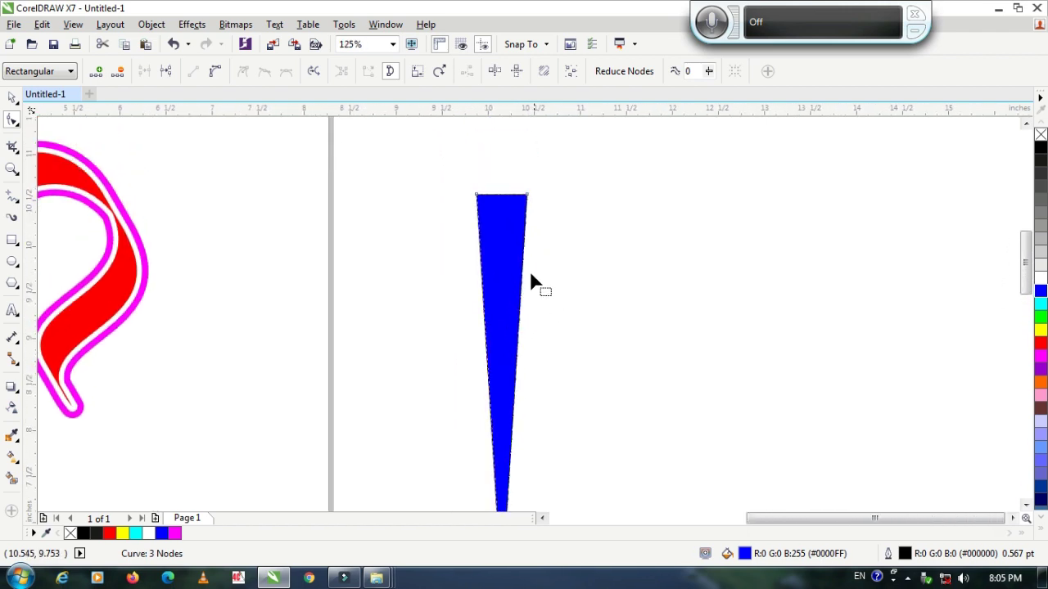
scroll(531, 281, down, 1)
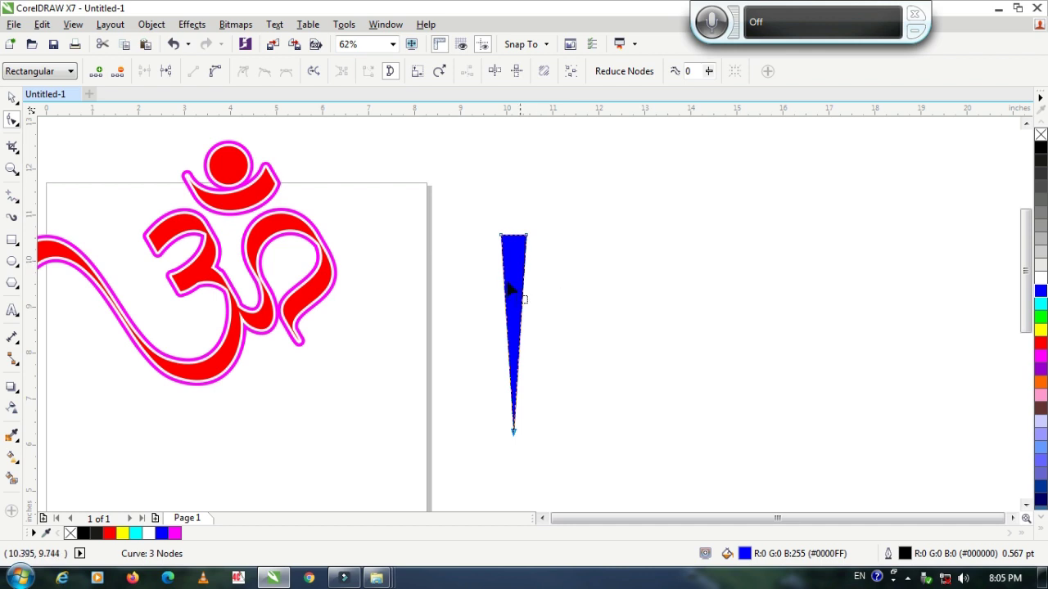
scroll(512, 290, up, 1)
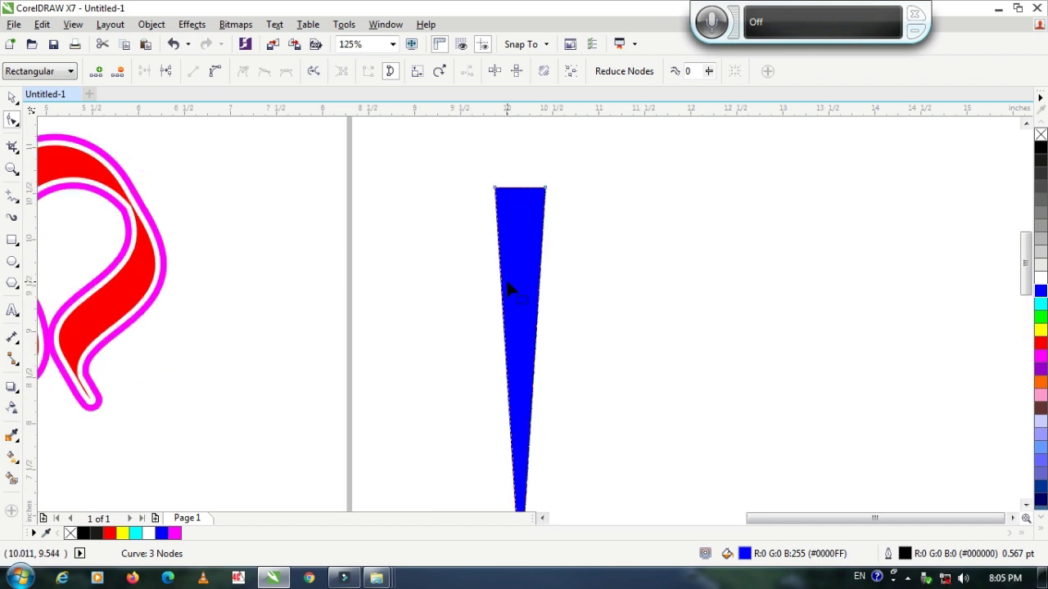
Step: Change the triangle's fill to yellow and remove its outline
click(1041, 332)
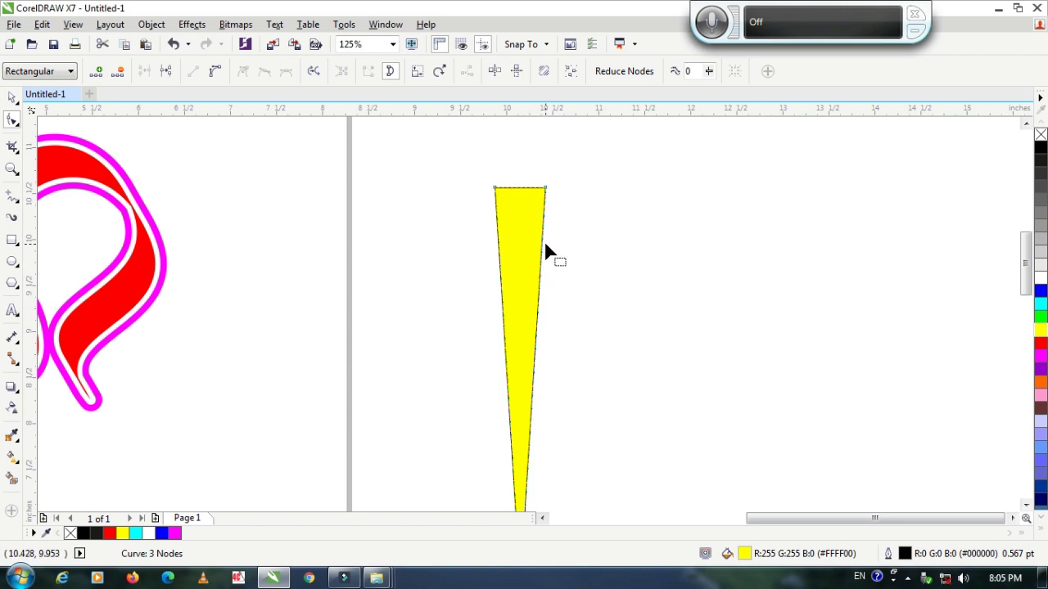
scroll(515, 222, up, 1)
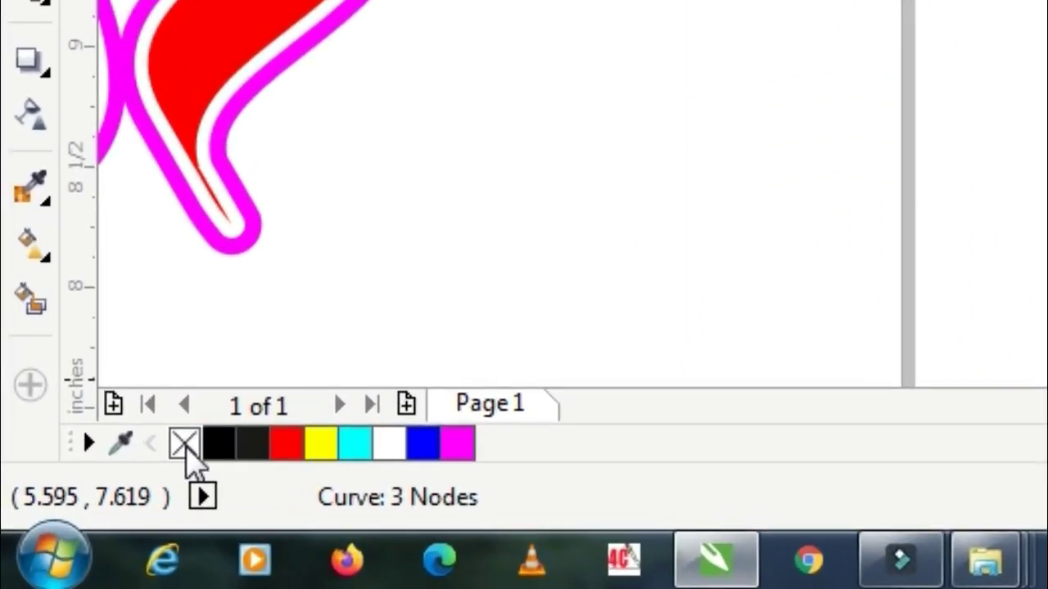
click(184, 444)
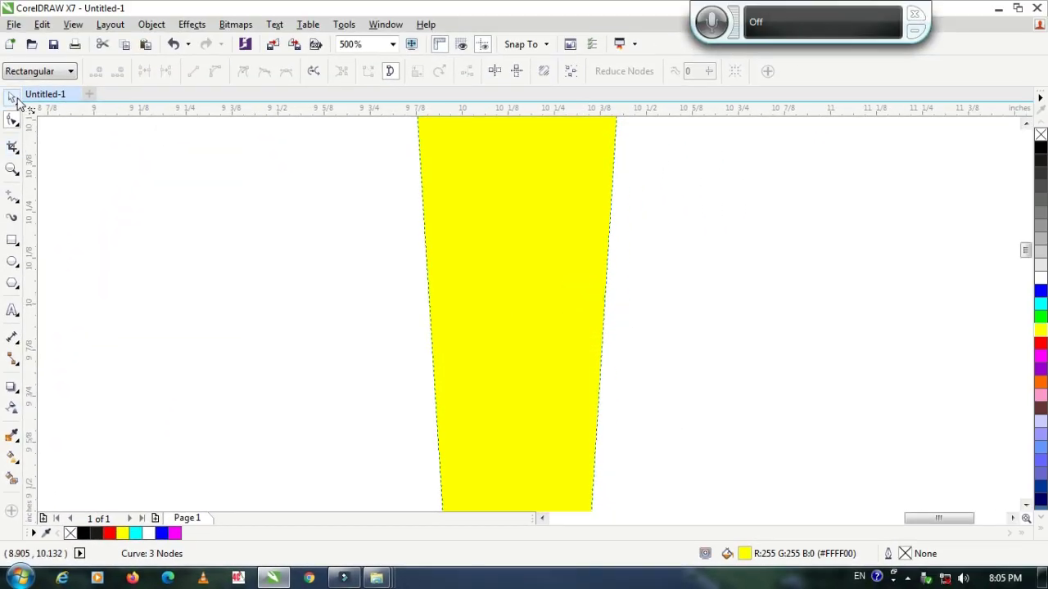
click(12, 98)
Step: Examine the yellow triangle from close up and as a whole beside the Om symbol
scroll(474, 285, down, 3)
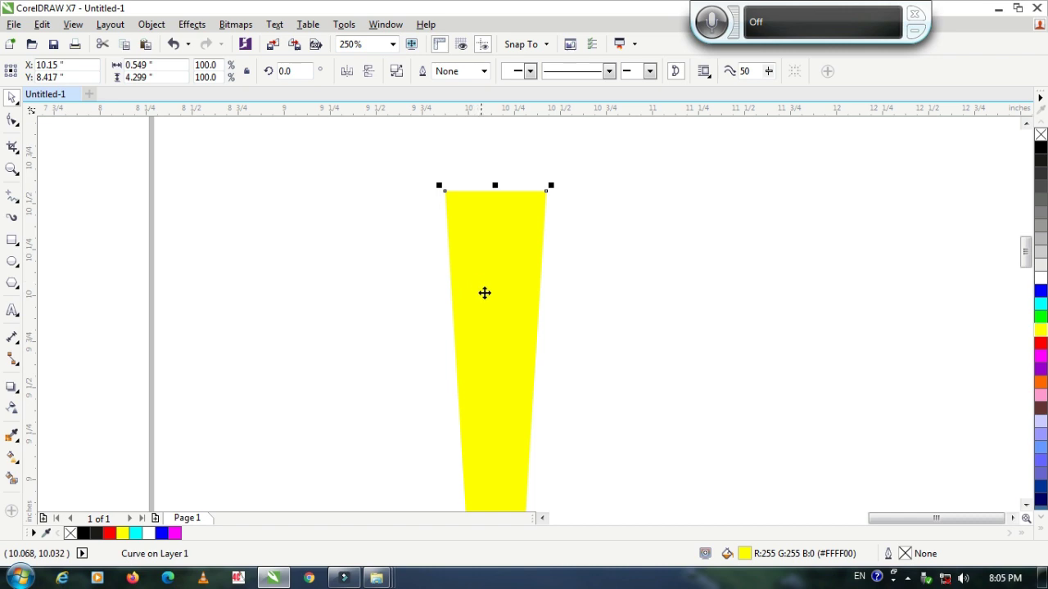
scroll(492, 316, down, 2)
scroll(492, 316, down, 2)
scroll(499, 262, down, 2)
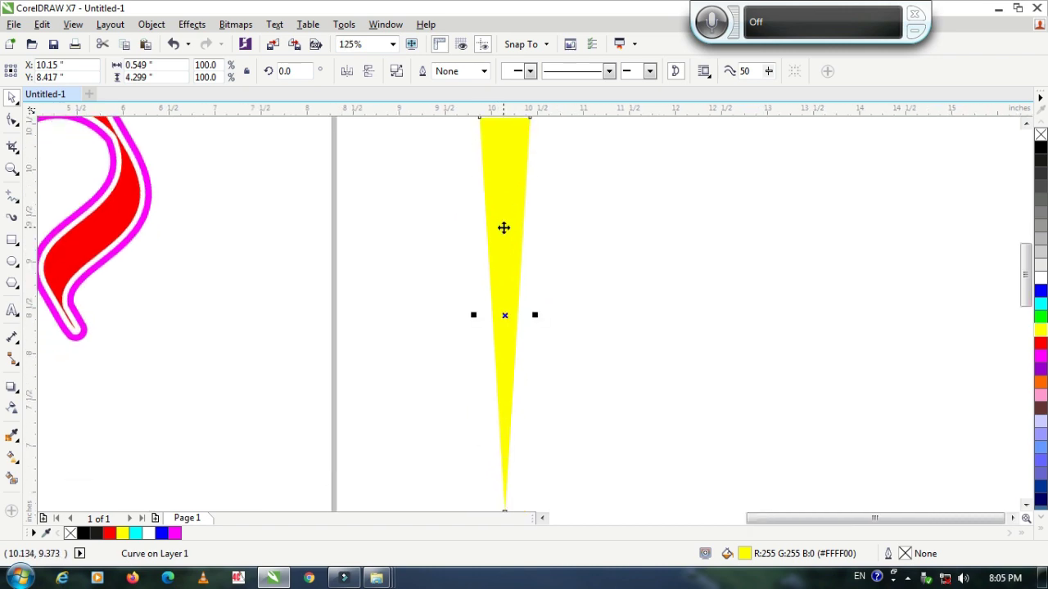
scroll(503, 227, up, 2)
scroll(492, 291, down, 1)
scroll(493, 303, up, 1)
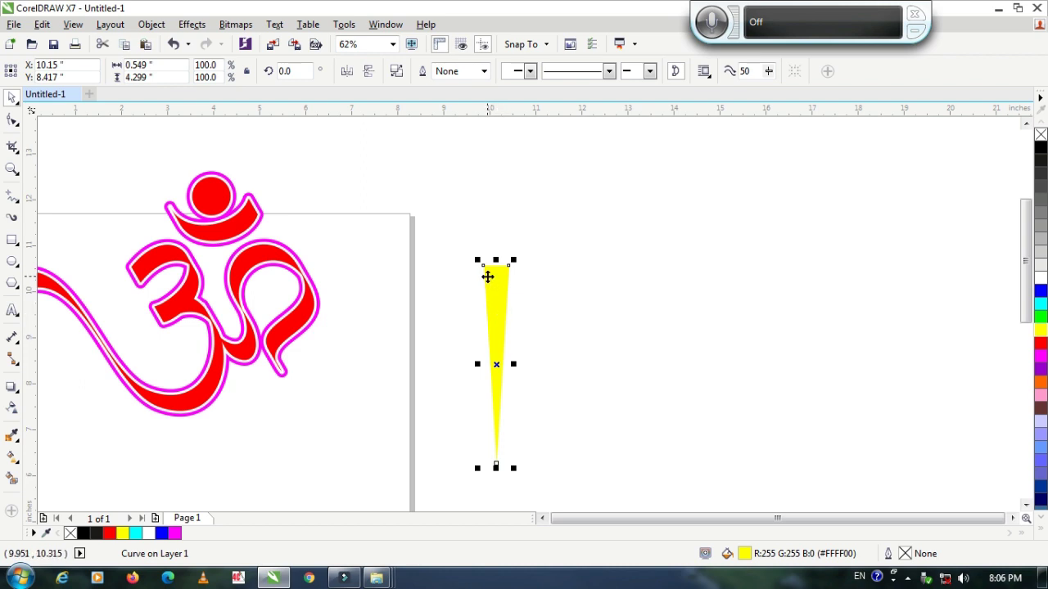
scroll(488, 276, up, 2)
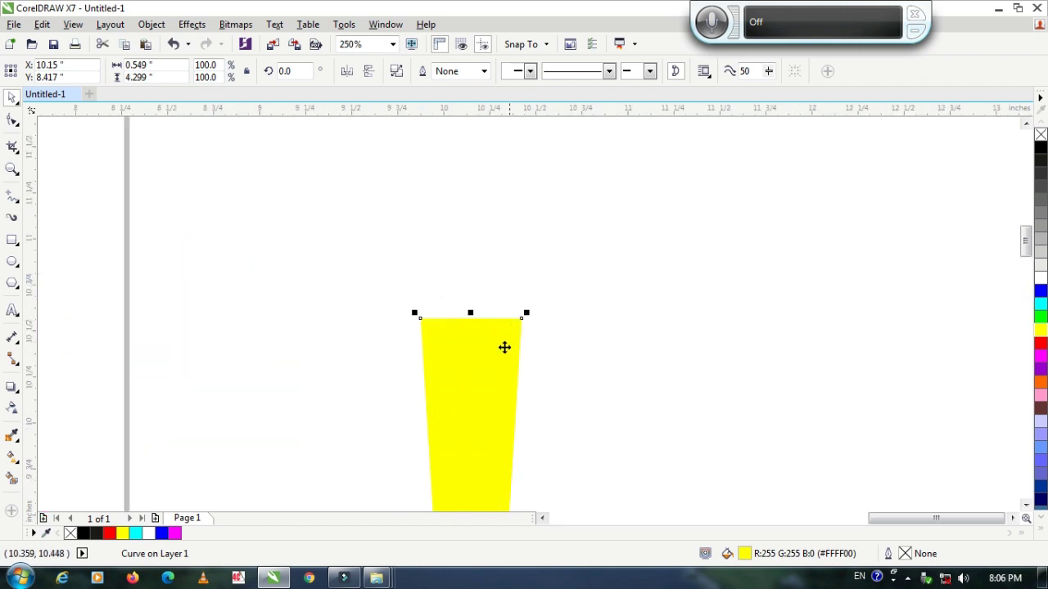
scroll(494, 352, down, 2)
scroll(483, 378, down, 2)
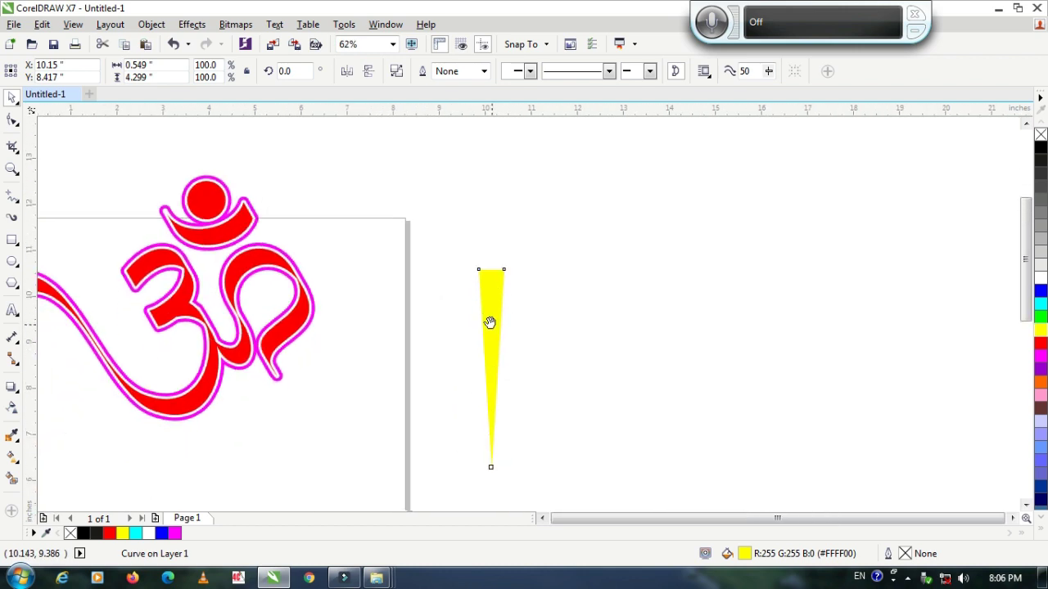
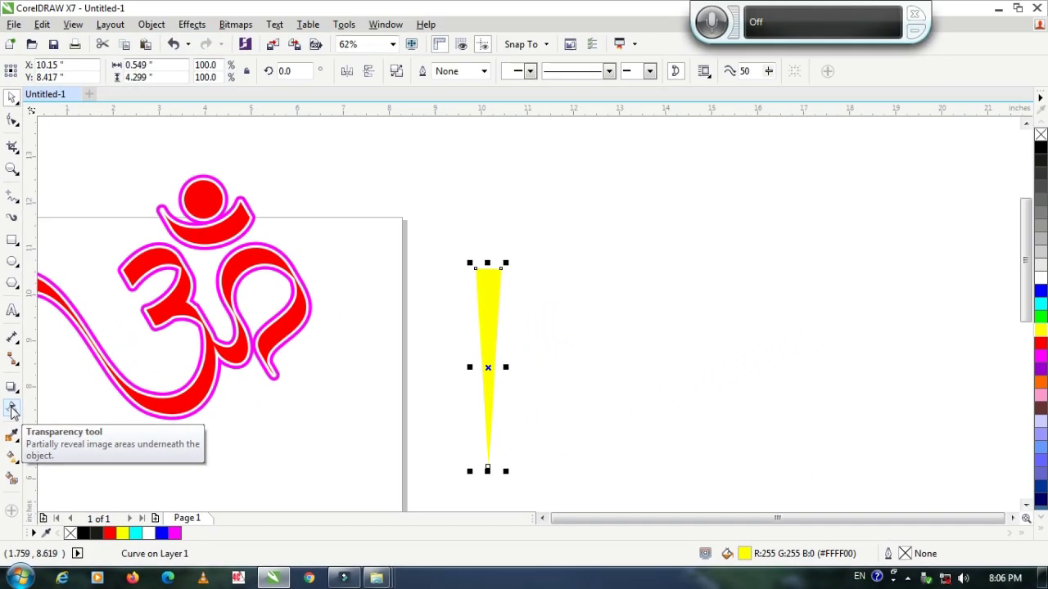
Step: Apply a linear transparency to the yellow triangle so that it fades out from its middle toward its upper edge
click(13, 392)
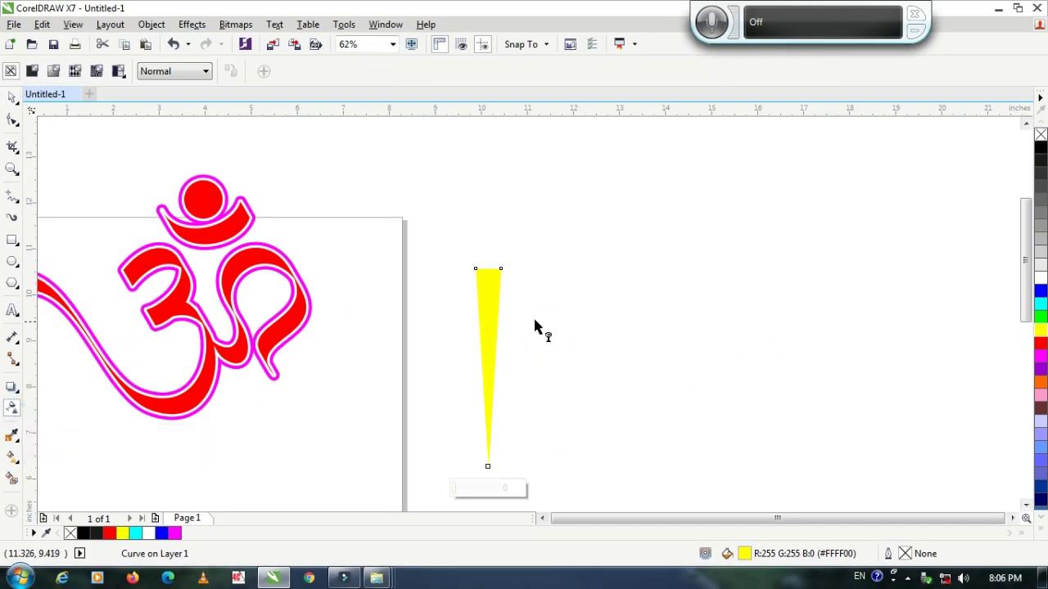
scroll(533, 324, up, 1)
scroll(493, 355, up, 1)
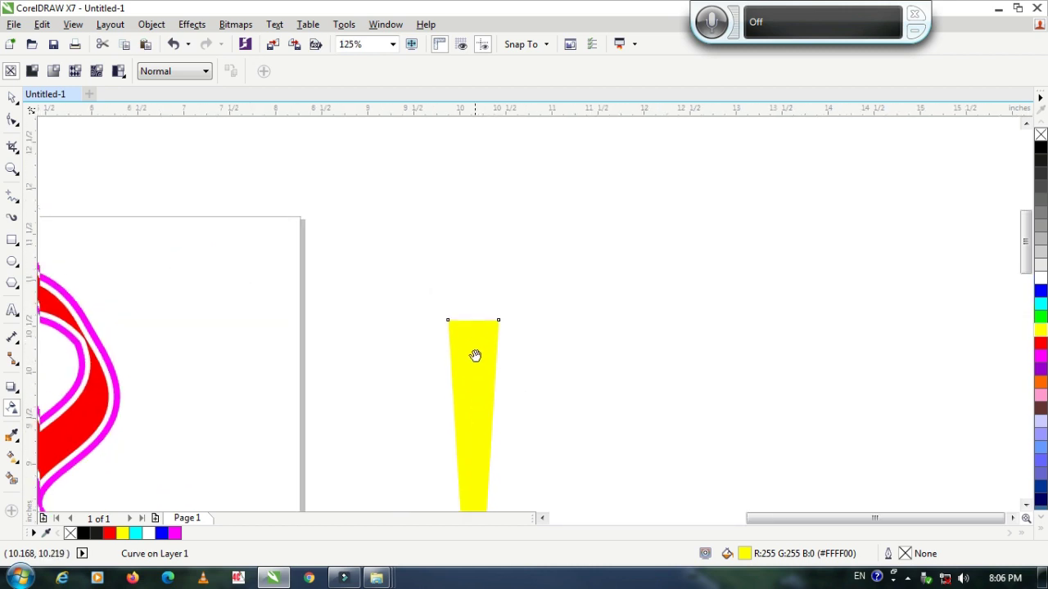
drag(475, 355, 475, 365)
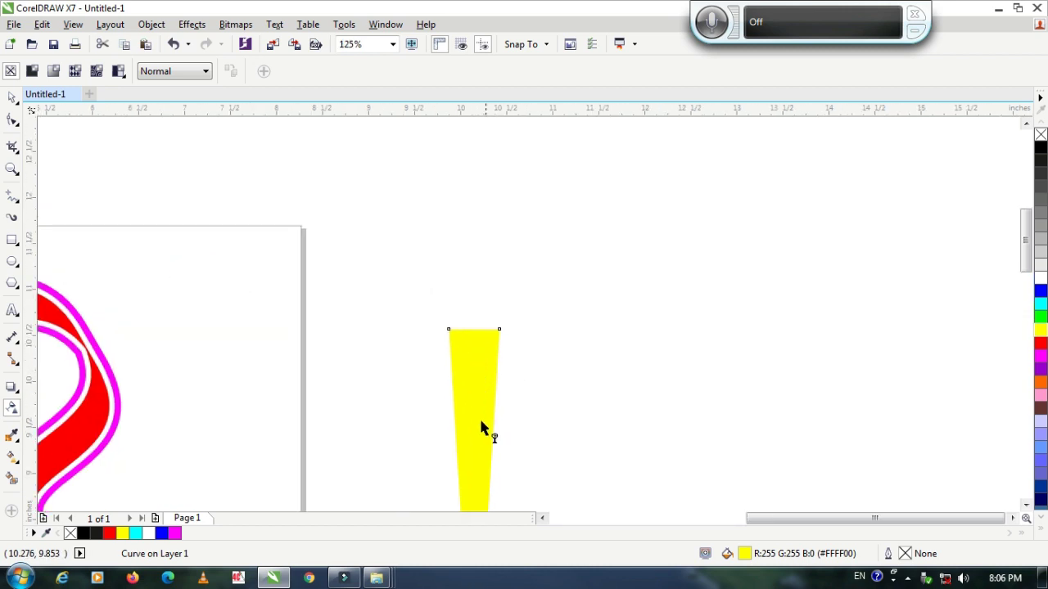
click(472, 461)
drag(472, 462, 472, 350)
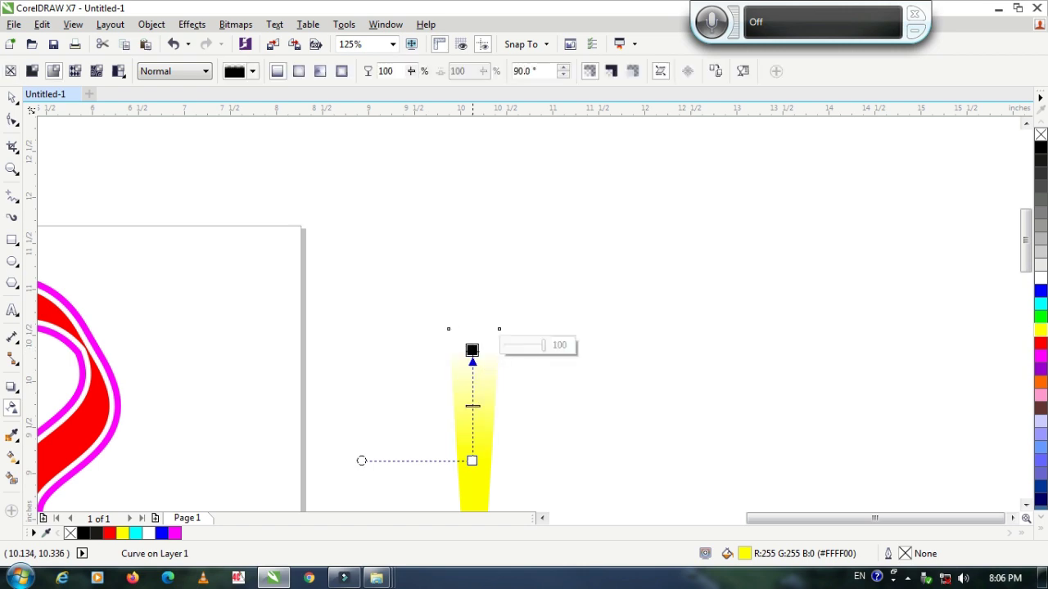
click(524, 403)
scroll(528, 409, down, 2)
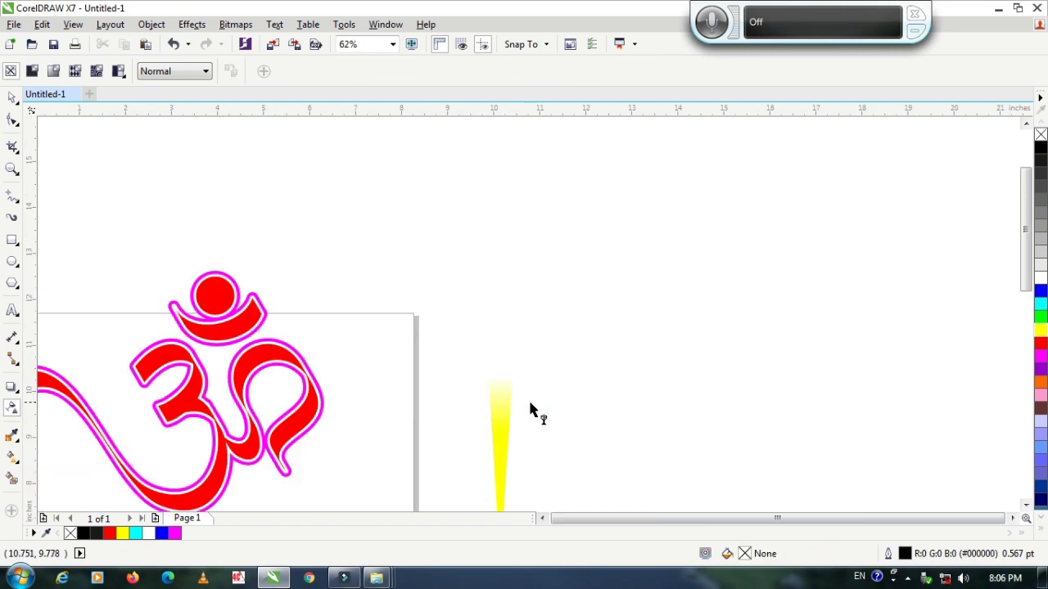
Step: Lengthen the triangle's transparency fade by moving its opaque start further down and its transparent end slightly below the upper edge
scroll(533, 330, up, 2)
click(514, 331)
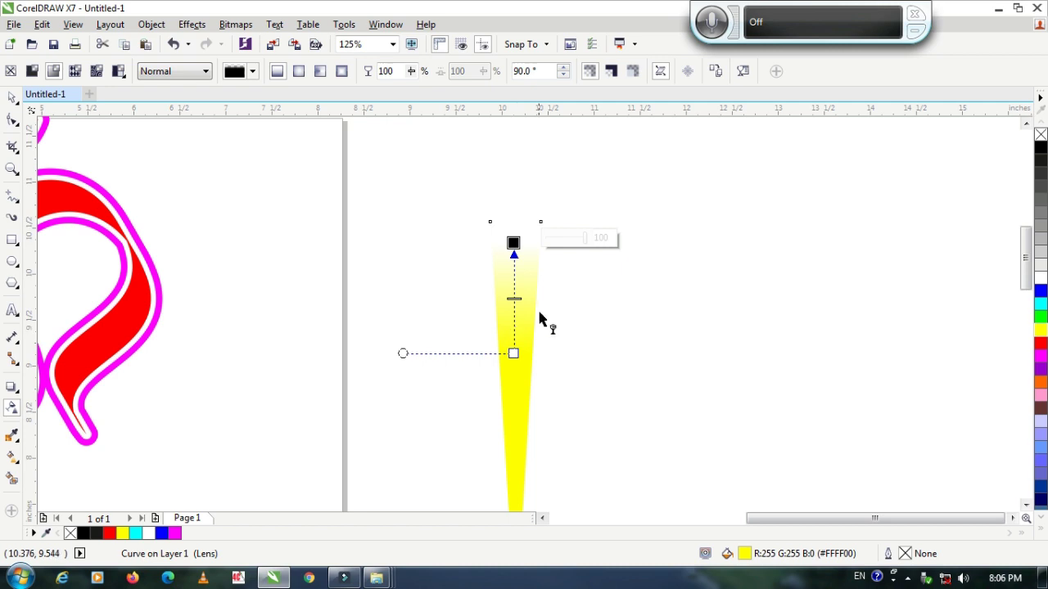
drag(513, 352, 516, 391)
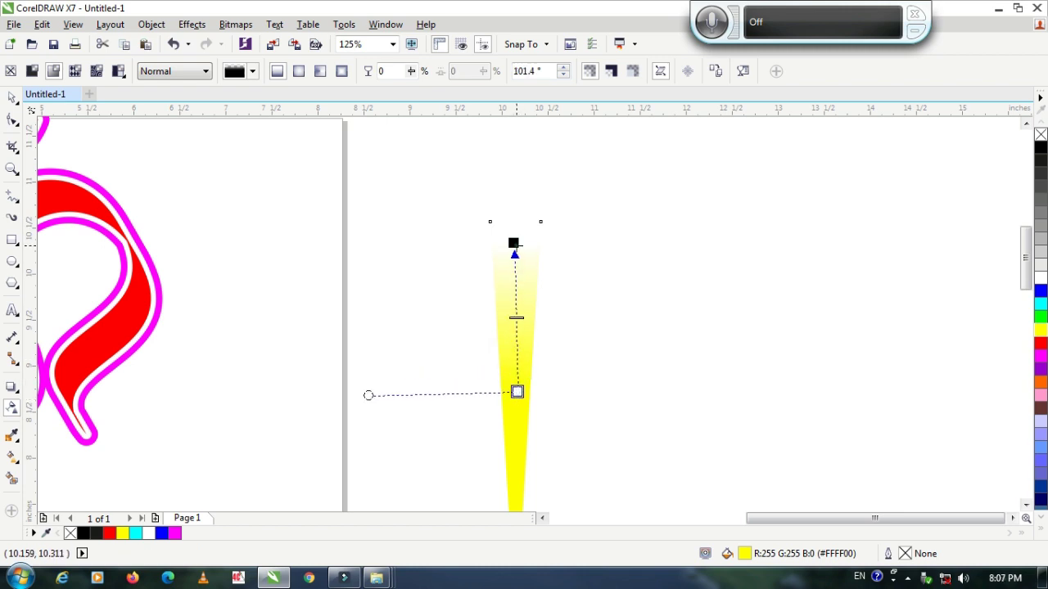
drag(514, 244, 516, 255)
click(516, 391)
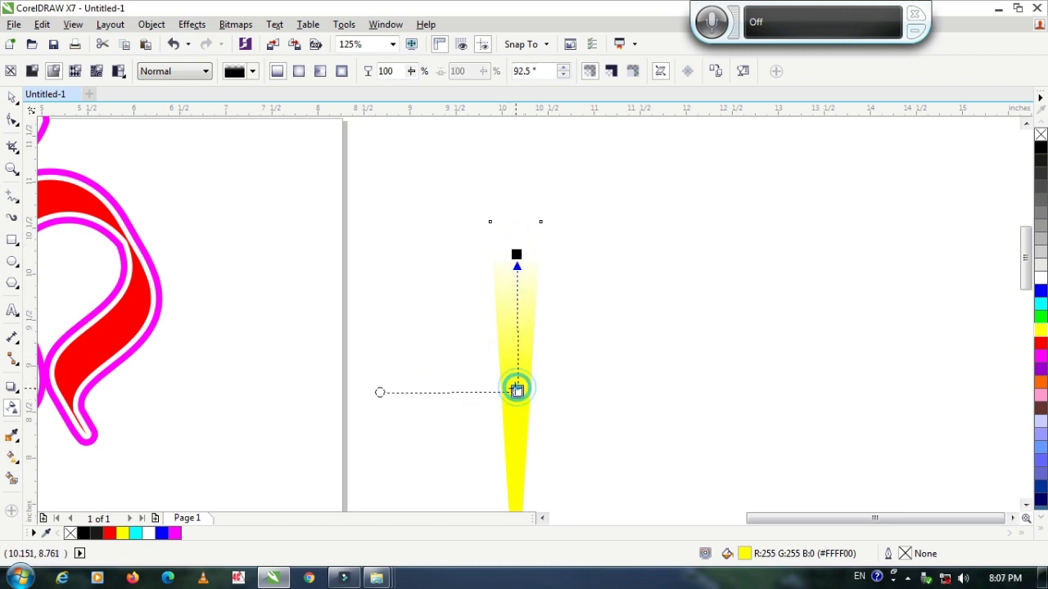
click(590, 373)
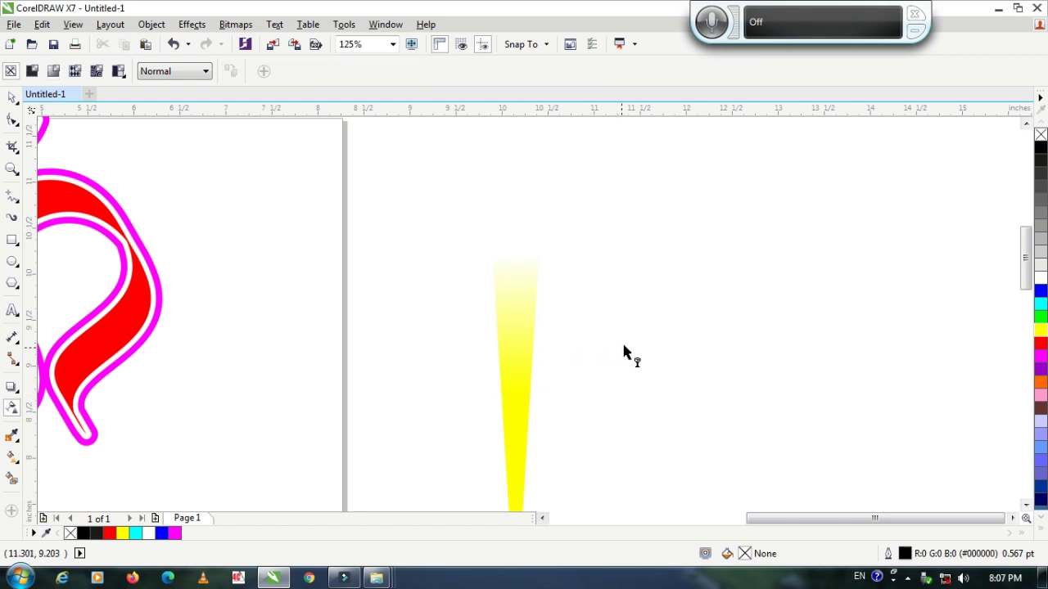
scroll(627, 355, down, 2)
drag(636, 353, 563, 288)
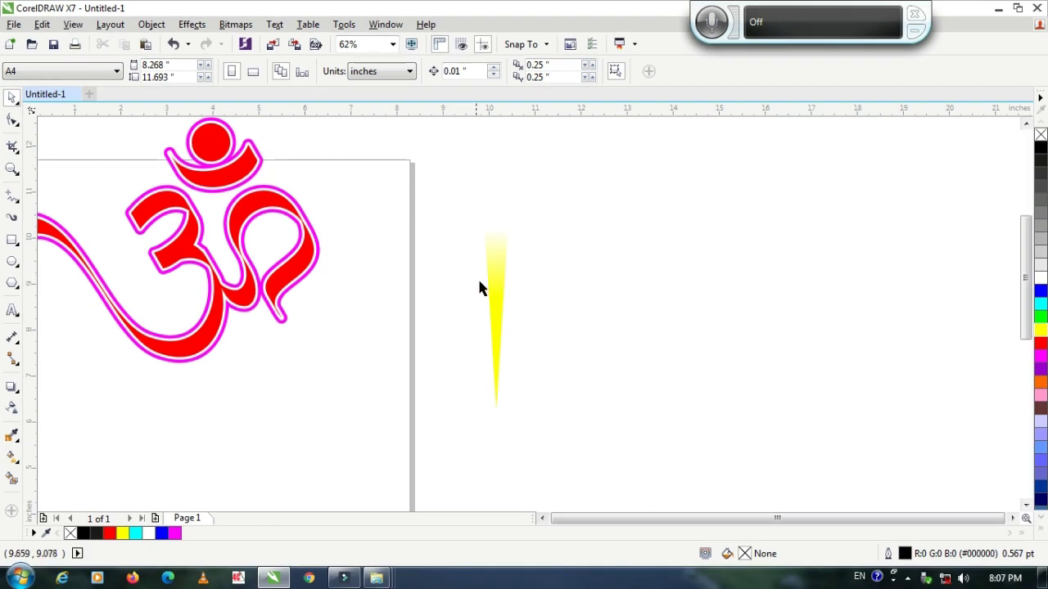
Step: Move the faded triangle's rotation center onto its lower tip
click(497, 287)
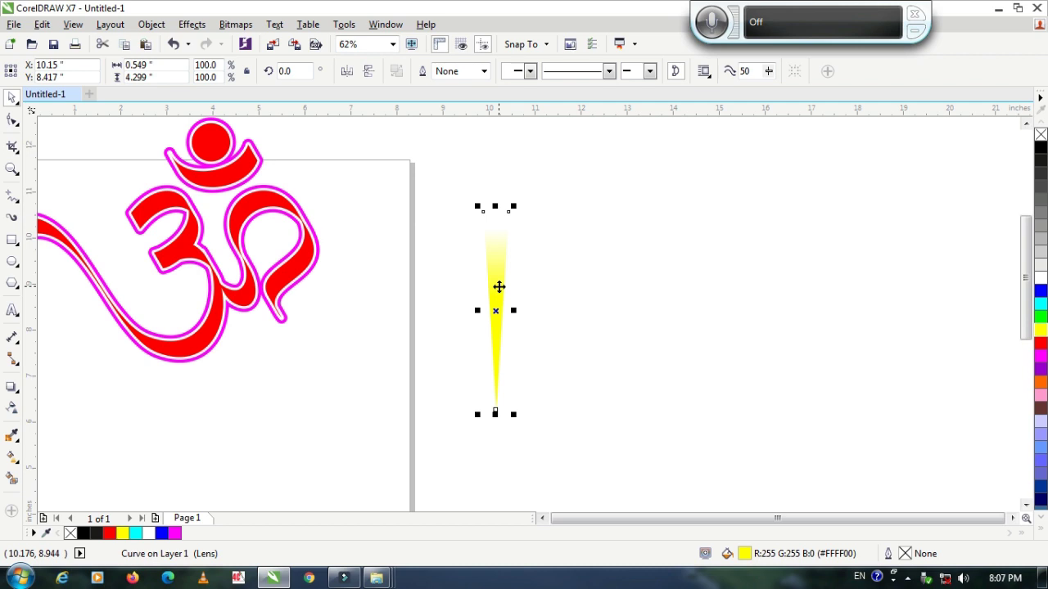
scroll(501, 316, up, 2)
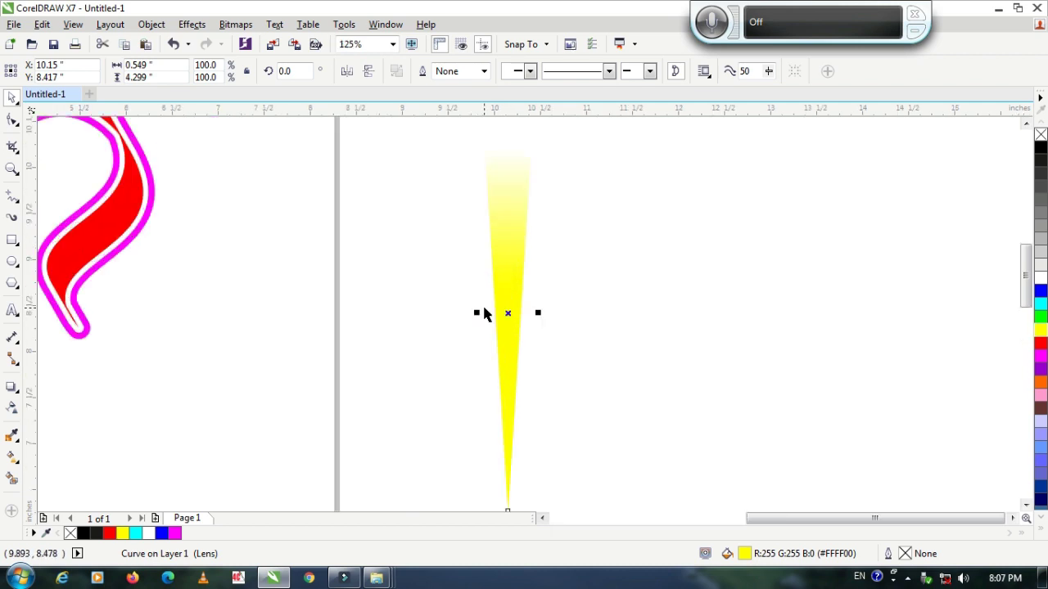
scroll(483, 314, up, 2)
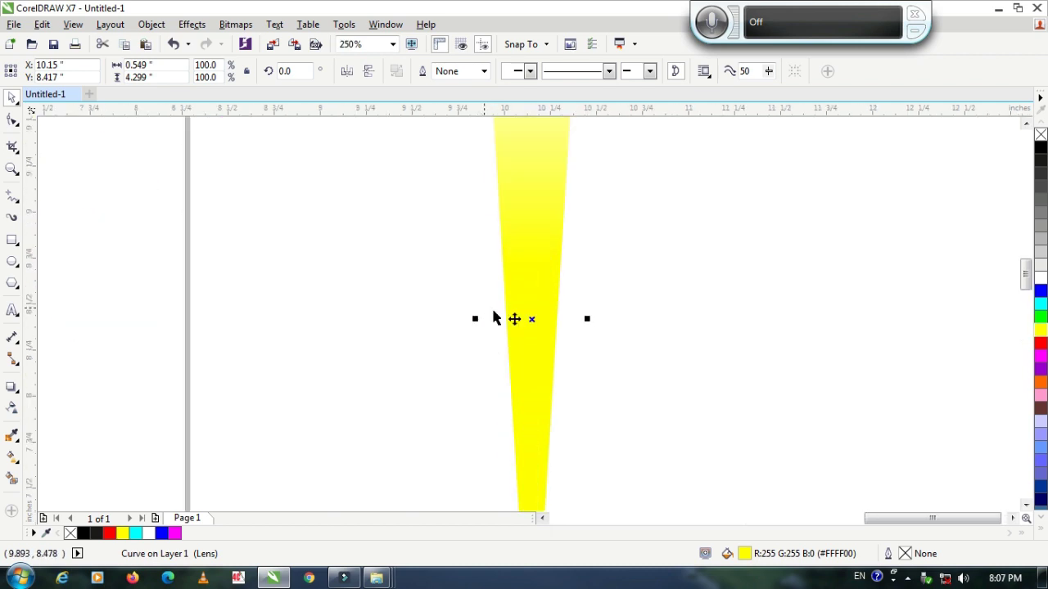
click(534, 338)
scroll(532, 321, down, 2)
scroll(540, 341, down, 1)
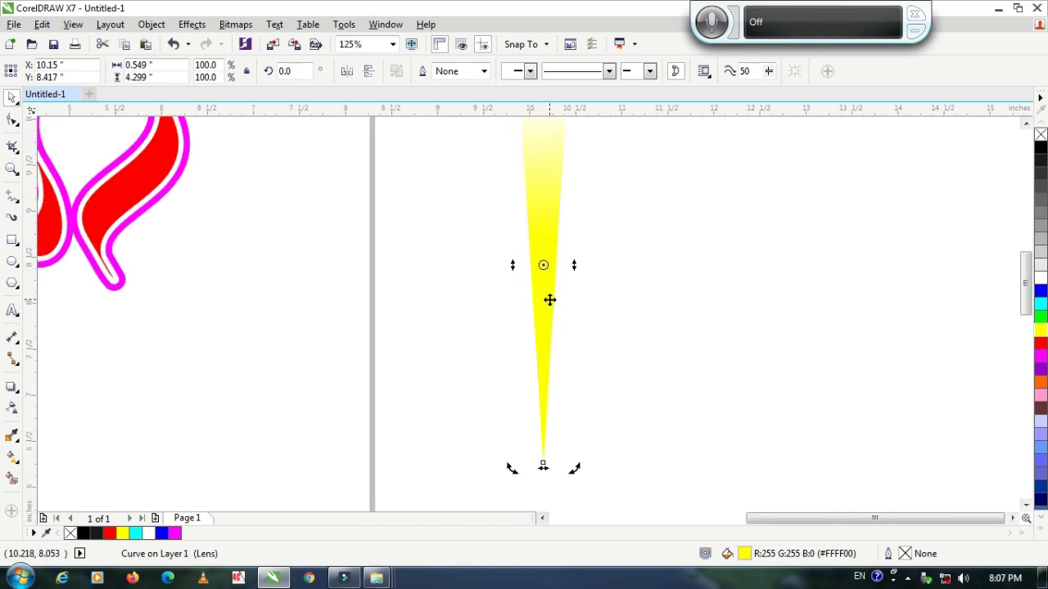
scroll(533, 319, up, 1)
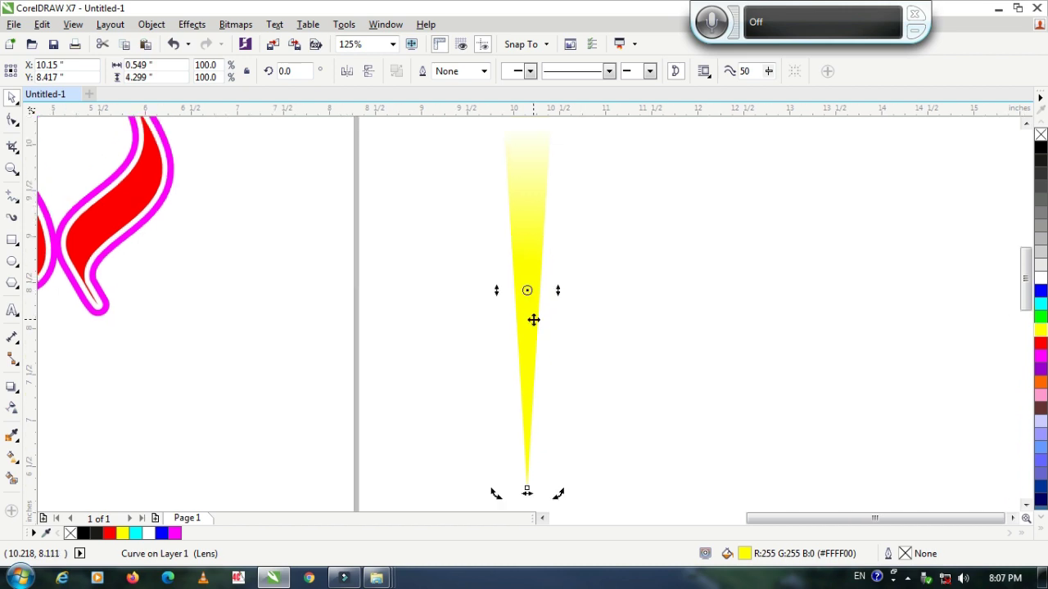
scroll(533, 320, down, 1)
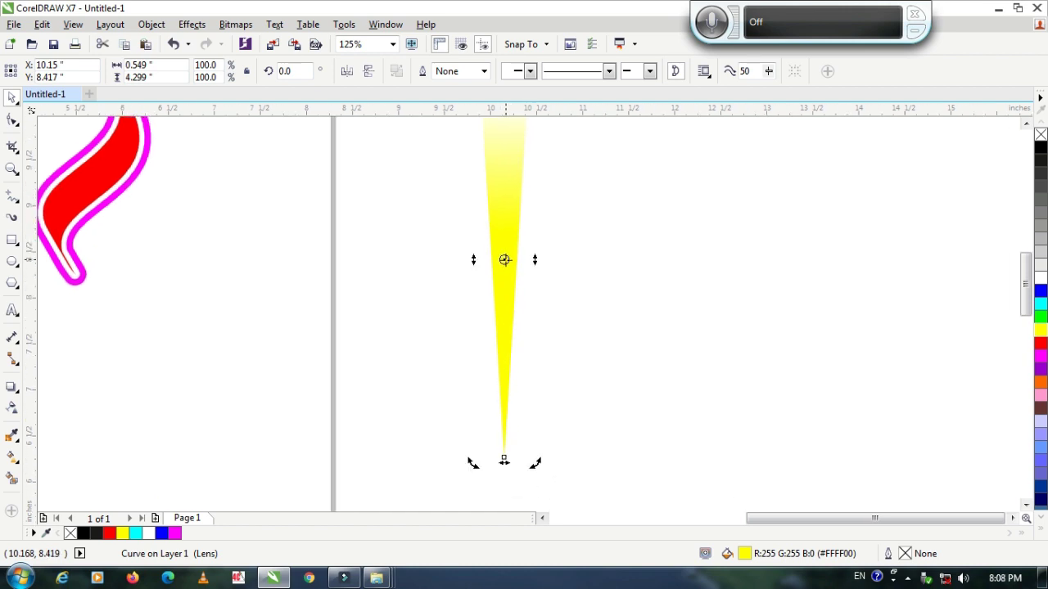
drag(504, 259, 504, 464)
Step: Try rotating the faded triangle clockwise about its lower tip to about 348.5°, and undo the rotation
scroll(573, 340, down, 2)
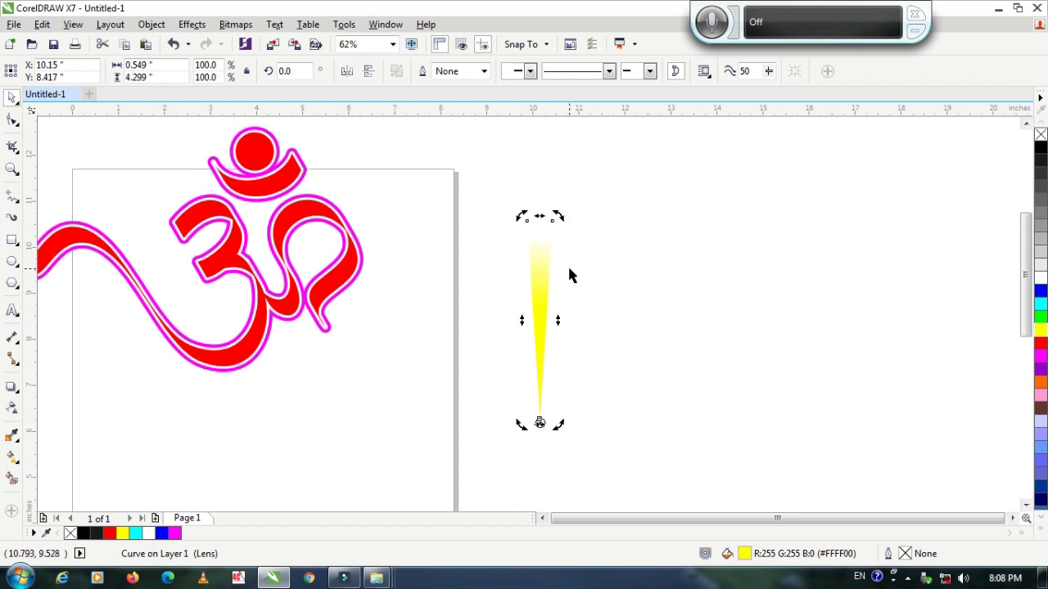
drag(559, 216, 593, 230)
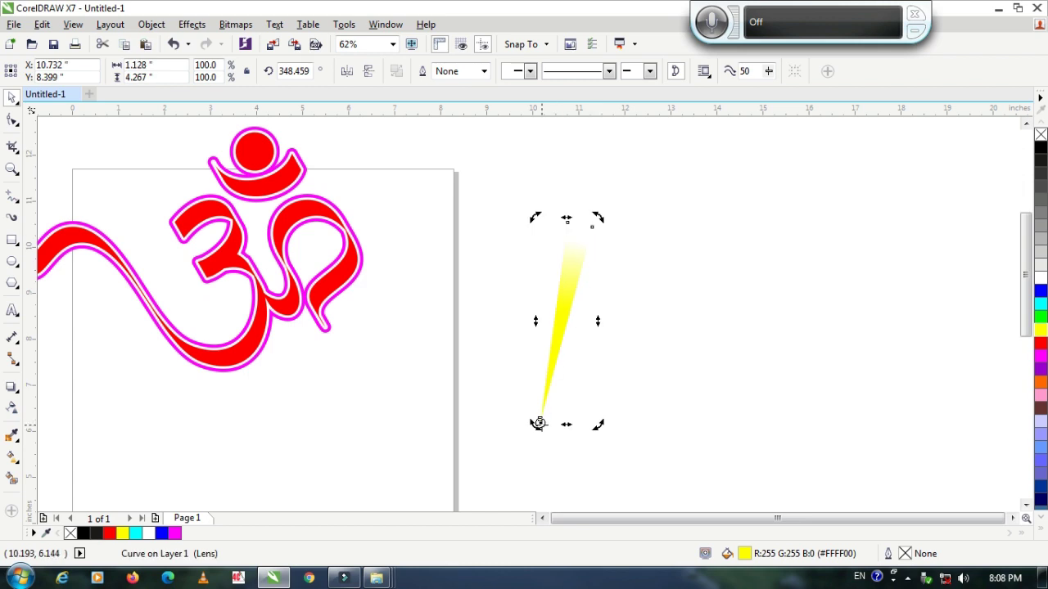
key(ctrl+z)
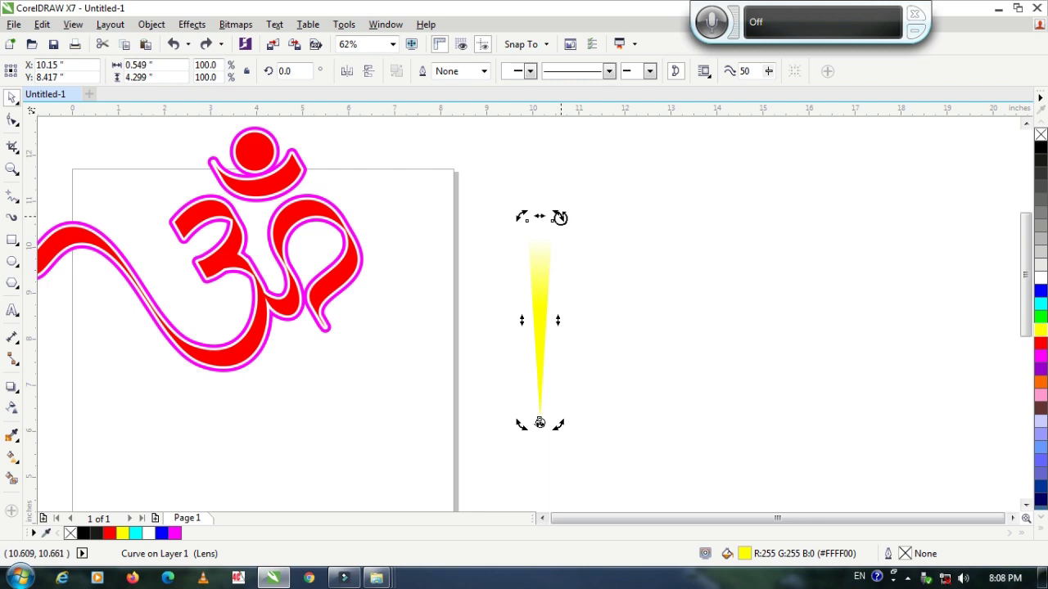
Step: Make a copy of the triangle rotated to about 348.4° around its tip, and duplicate it with 0.25" horizontal and vertical offsets
drag(559, 217, 596, 233)
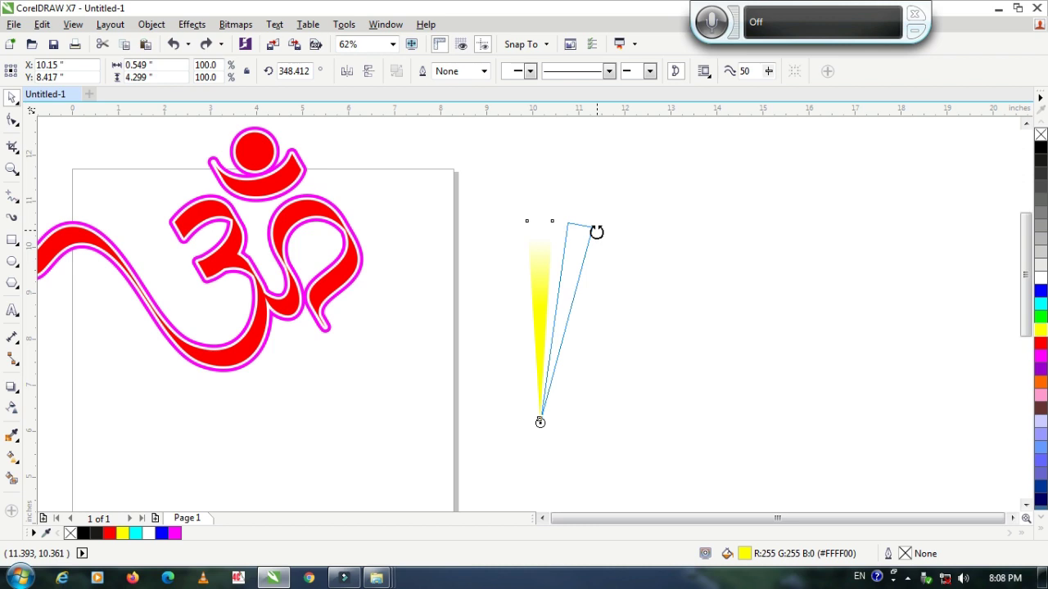
drag(596, 232, 597, 237)
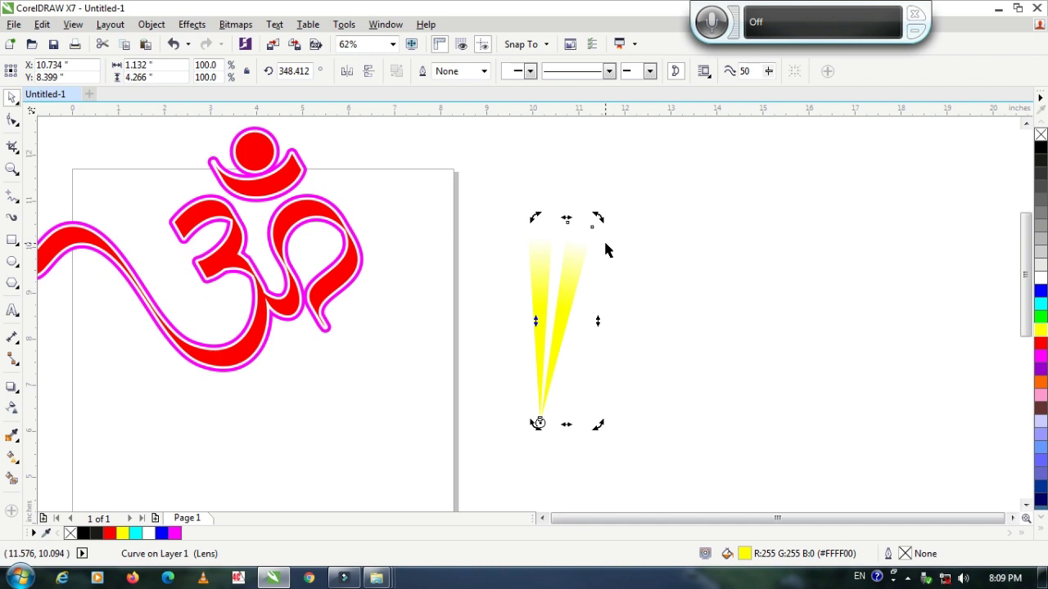
key(ctrl+d)
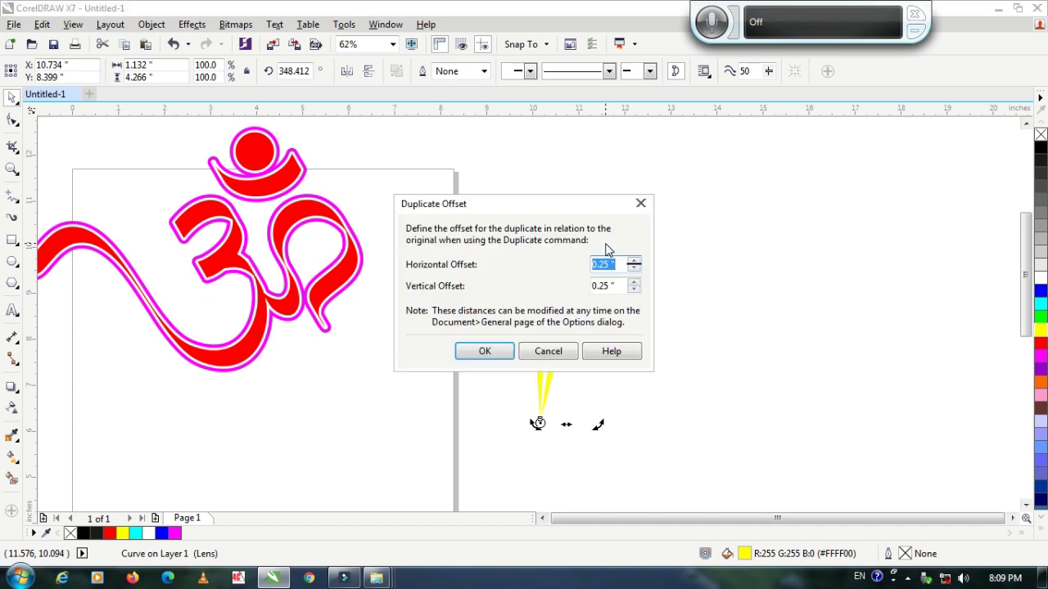
click(501, 350)
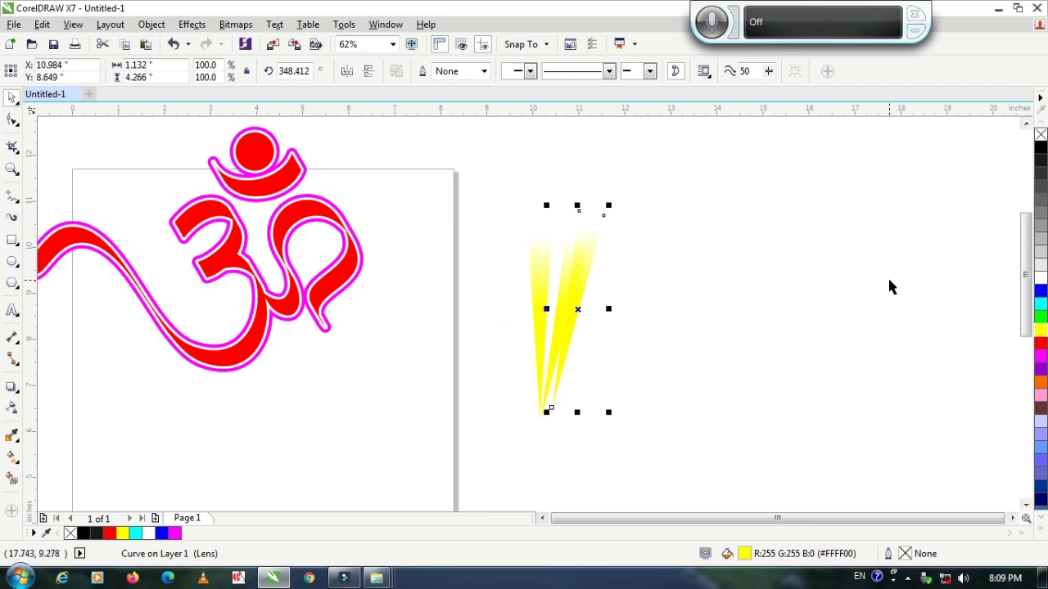
Step: Remove the offset duplicate and the rotated copy, keeping only the original upright triangle
key(ctrl+z)
key(ctrl+d)
key(Delete)
click(569, 308)
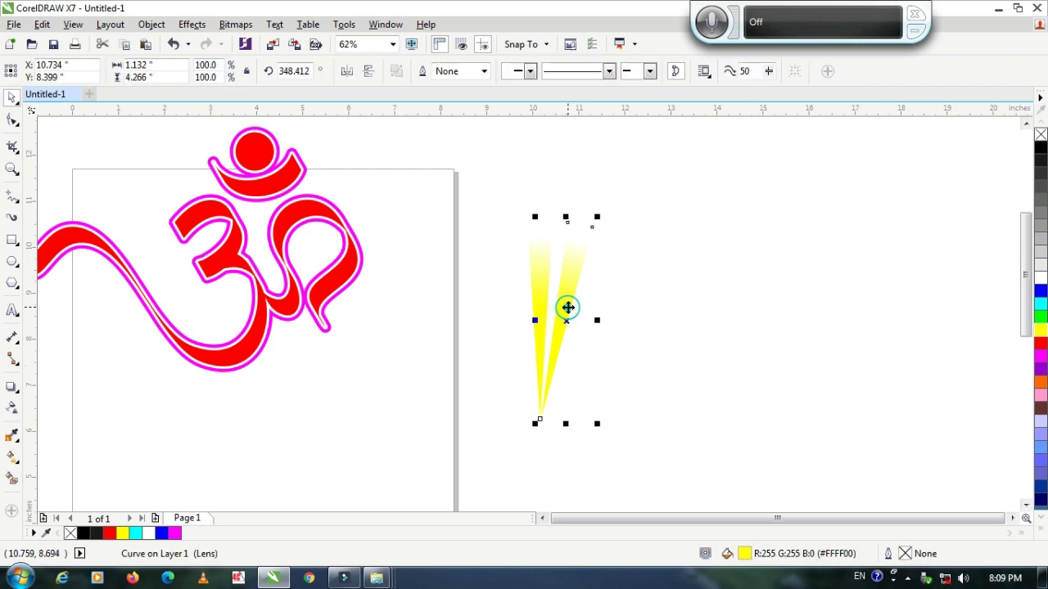
key(Delete)
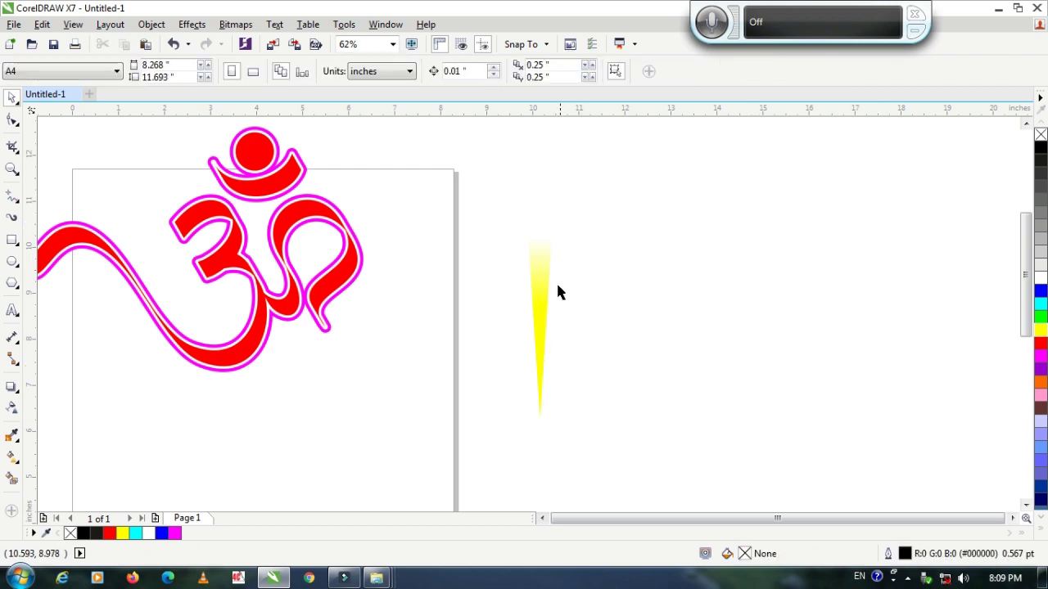
Step: Create a copy of the upright triangle rotated 15° clockwise around its lower tip
scroll(557, 290, up, 2)
click(525, 299)
click(525, 299)
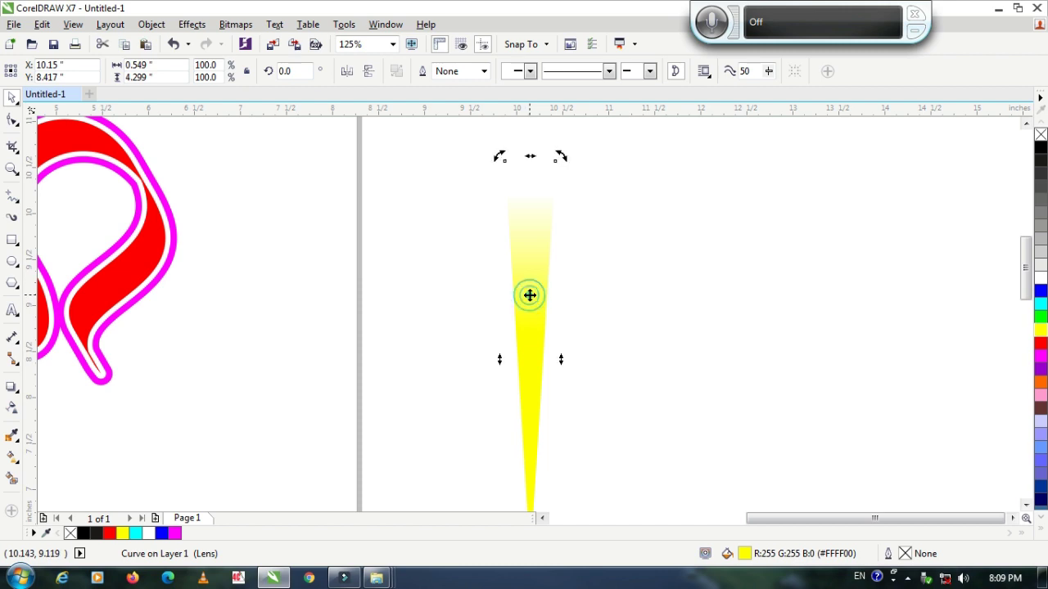
scroll(571, 167, down, 2)
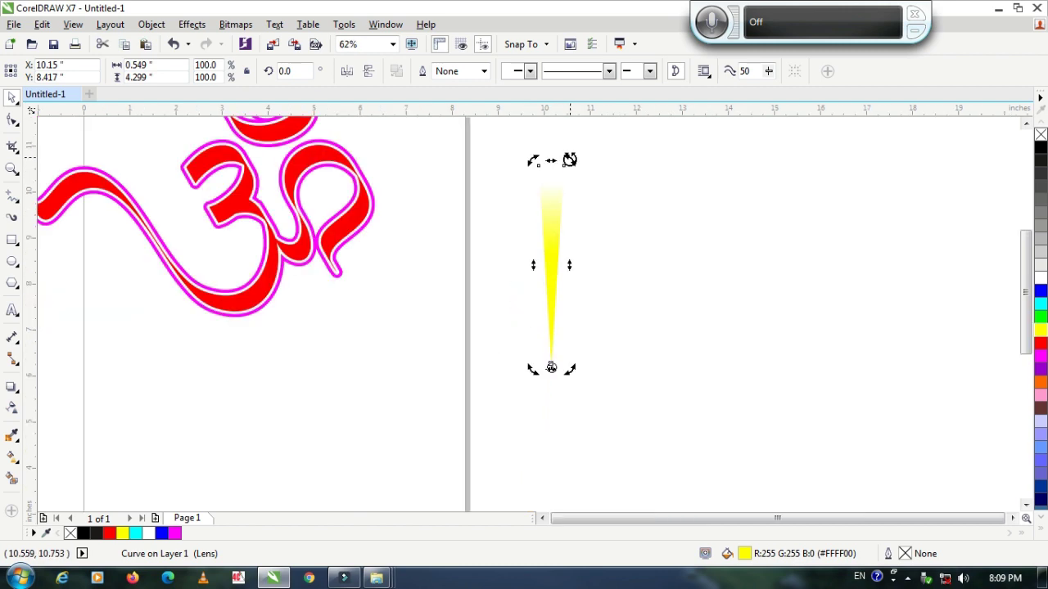
drag(570, 160, 604, 183)
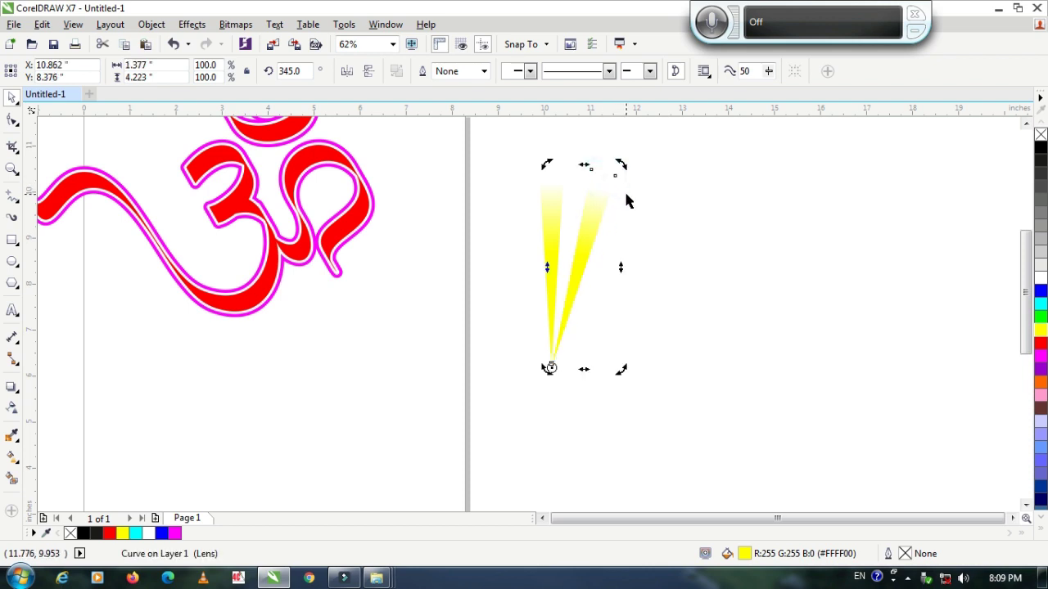
Step: Repeat the 15° rotated copy around the shared tip until the yellow rays form a full circle
key(ctrl+r)
key(ctrl+r)
key(ctrl+r)
key(ctrl+r)
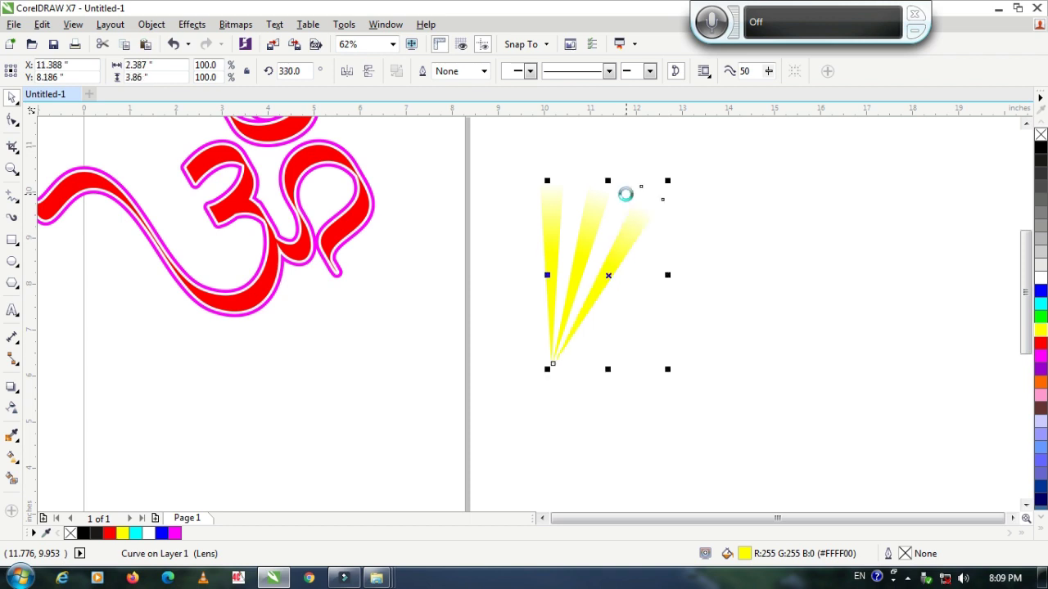
key(ctrl+r)
key(ctrl+r)
key(ctrl+r)
key(ctrl+r)
key(ctrl+r)
key(ctrl+r)
key(ctrl+r)
key(ctrl+r)
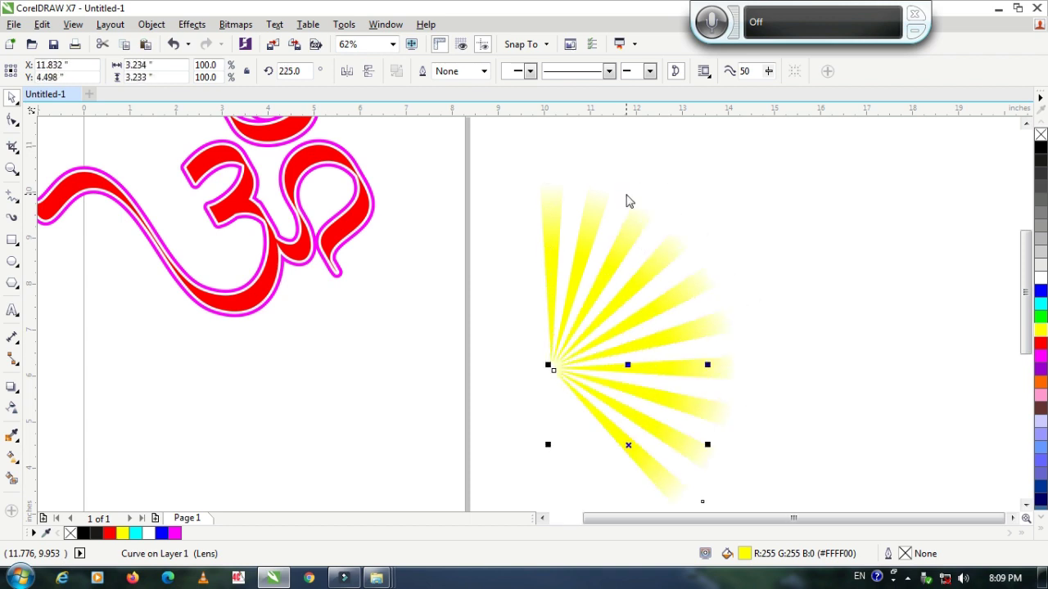
key(ctrl+r)
key(ctrl+r)
key(ctrl+r)
key(ctrl+r)
key(ctrl+r)
key(ctrl+r)
key(ctrl+r)
key(ctrl+r)
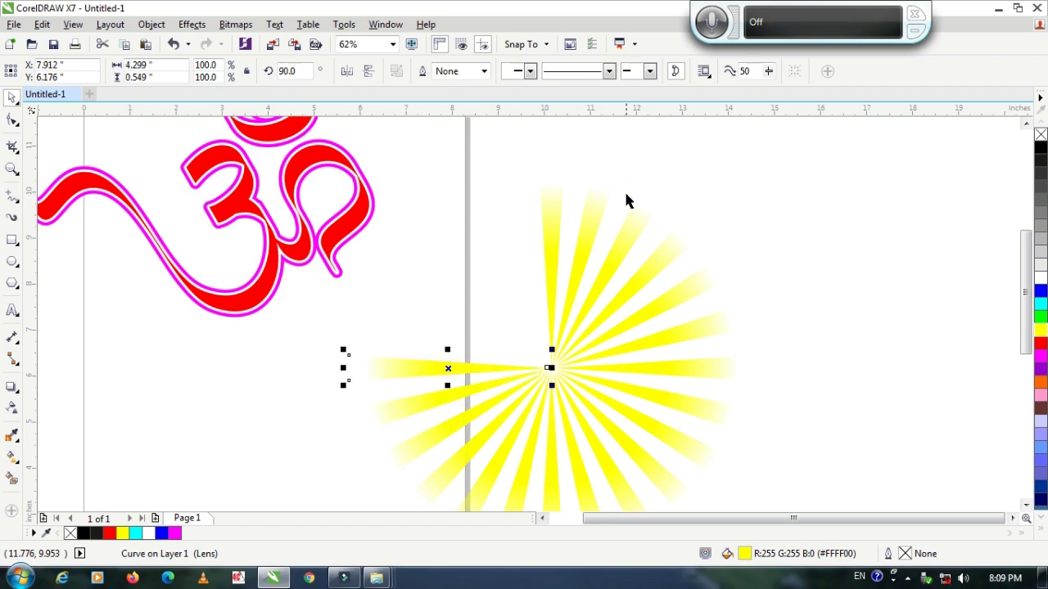
key(ctrl+r)
key(ctrl+r)
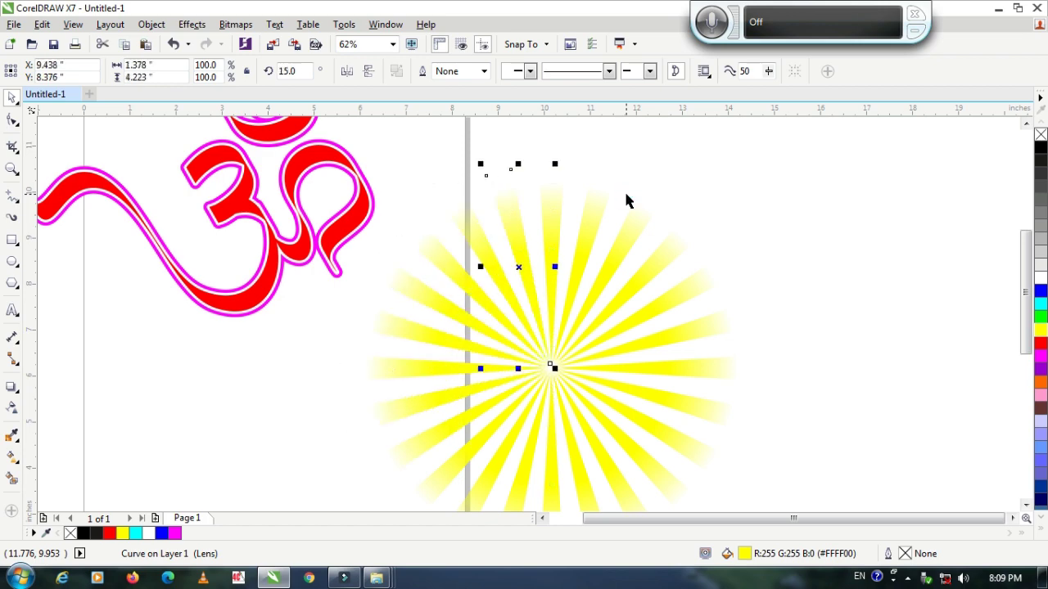
Step: Select all the rays of the yellow sunburst together
scroll(639, 273, down, 1)
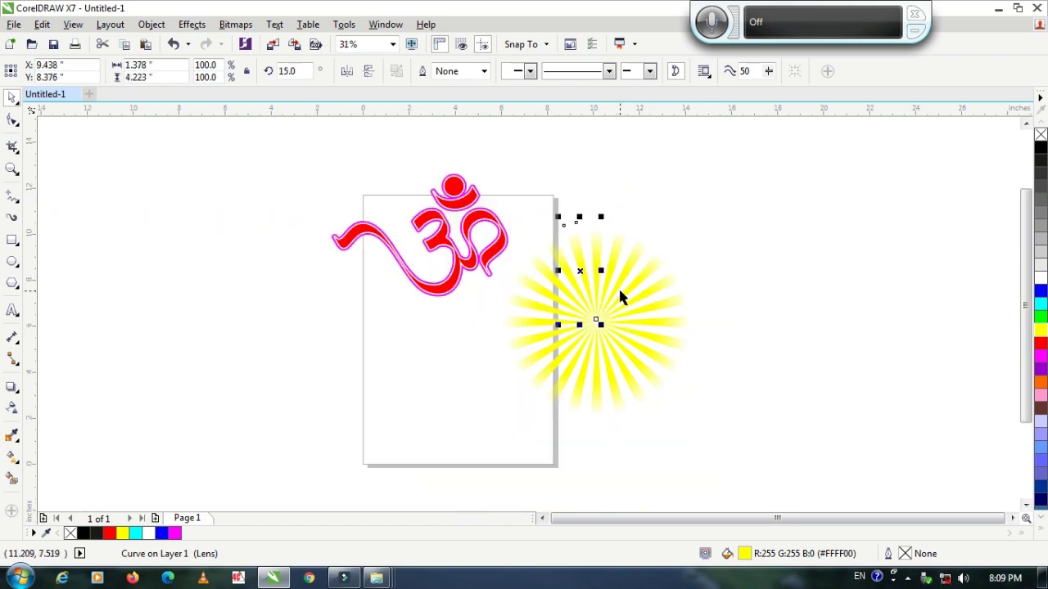
scroll(620, 296, up, 1)
scroll(620, 297, down, 1)
click(727, 317)
drag(743, 221, 483, 440)
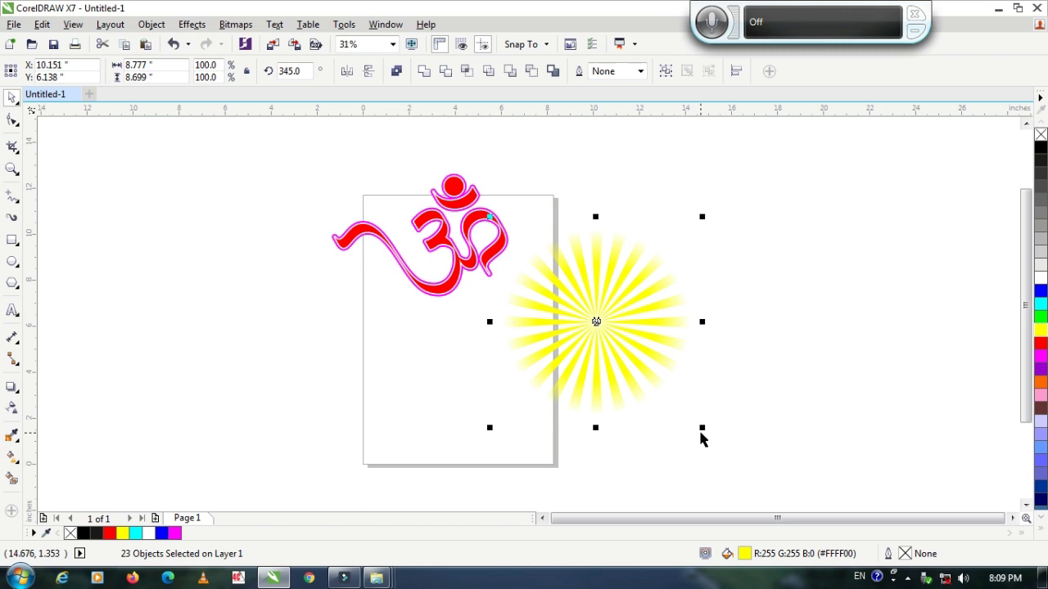
Step: Group the selected yellow rays into one object
key(ctrl+g)
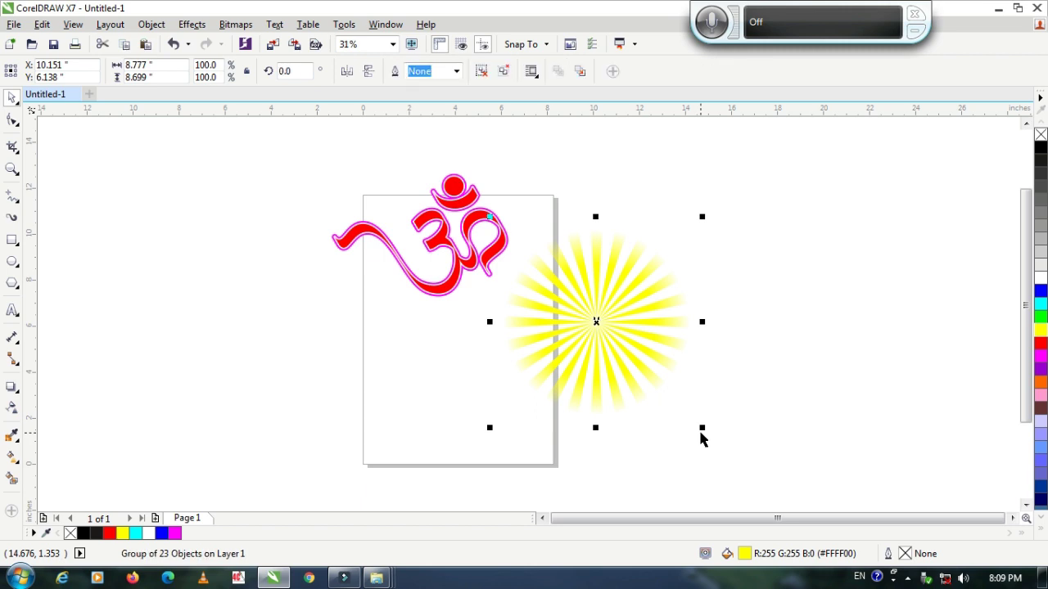
click(753, 247)
click(647, 310)
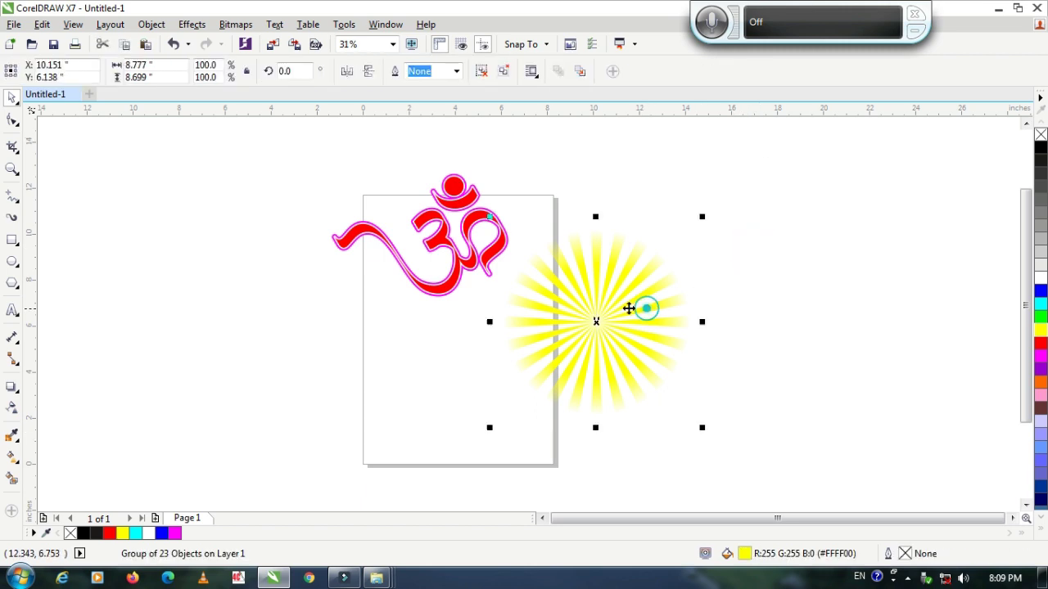
Step: Move the complete Om symbol off the page into the empty area on its left
drag(294, 160, 527, 300)
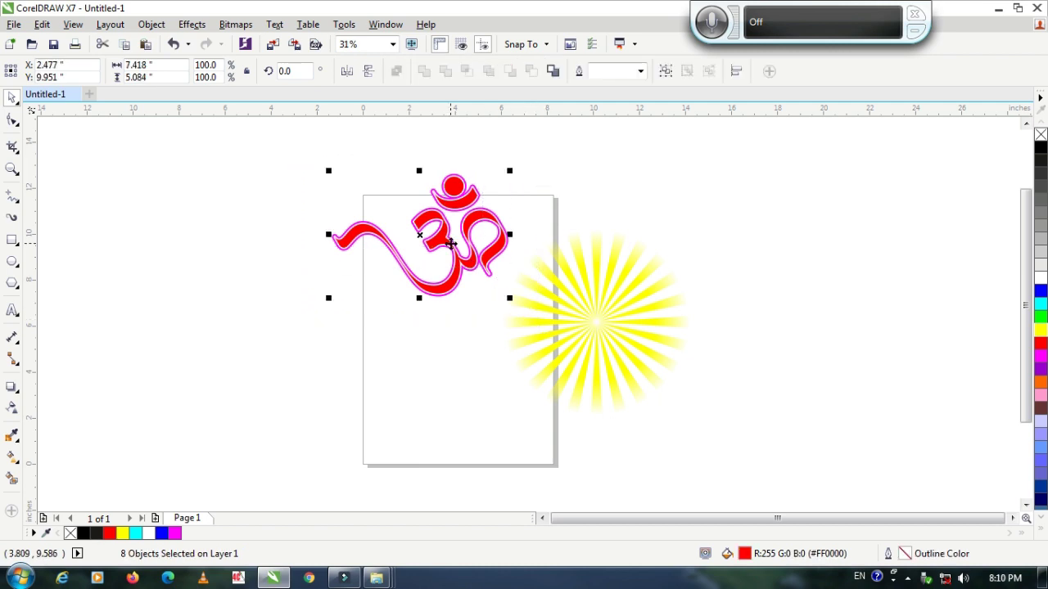
drag(451, 243, 253, 242)
click(611, 302)
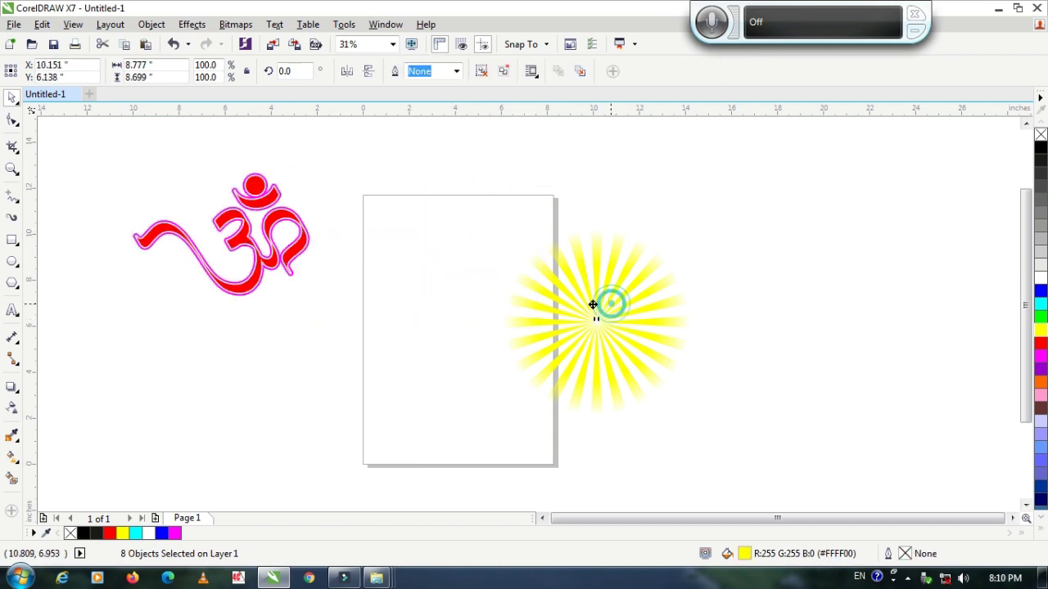
drag(592, 305, 482, 283)
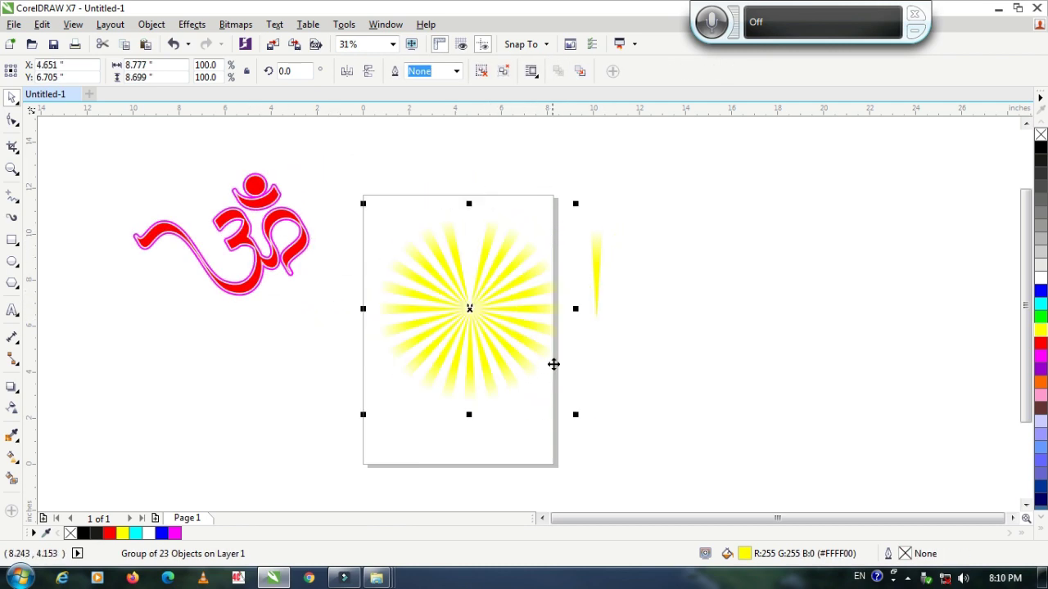
key(ctrl+z)
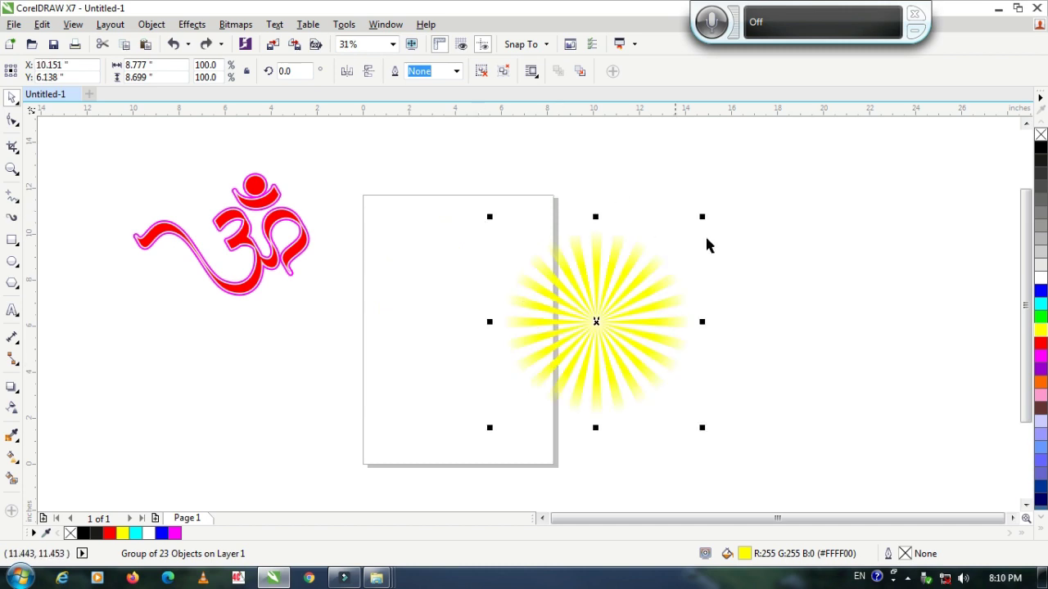
Step: Group the leftover upright ray together with the existing ray group
click(711, 270)
drag(864, 164, 465, 460)
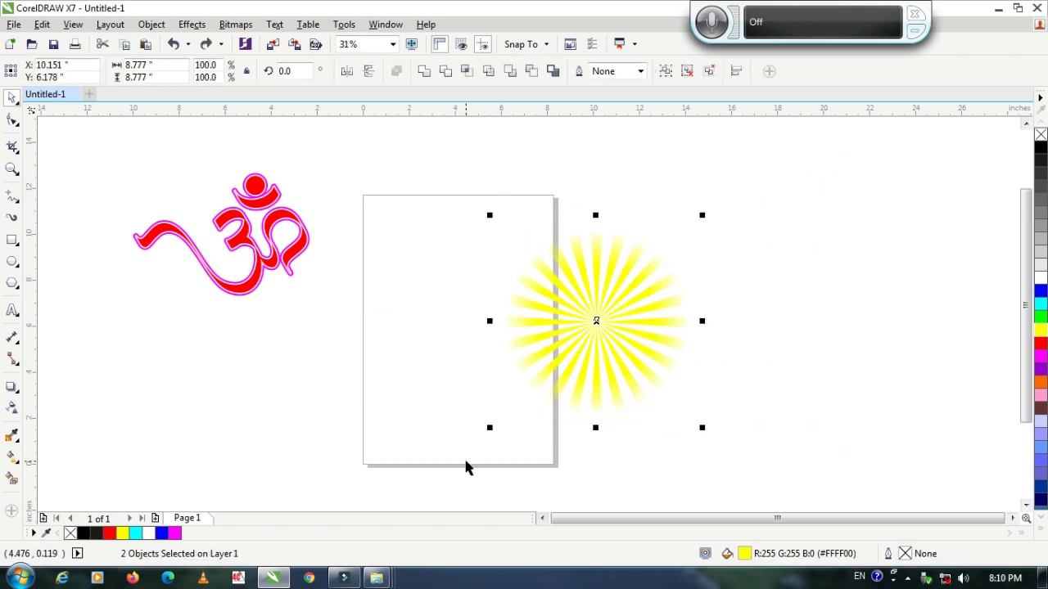
key(ctrl+g)
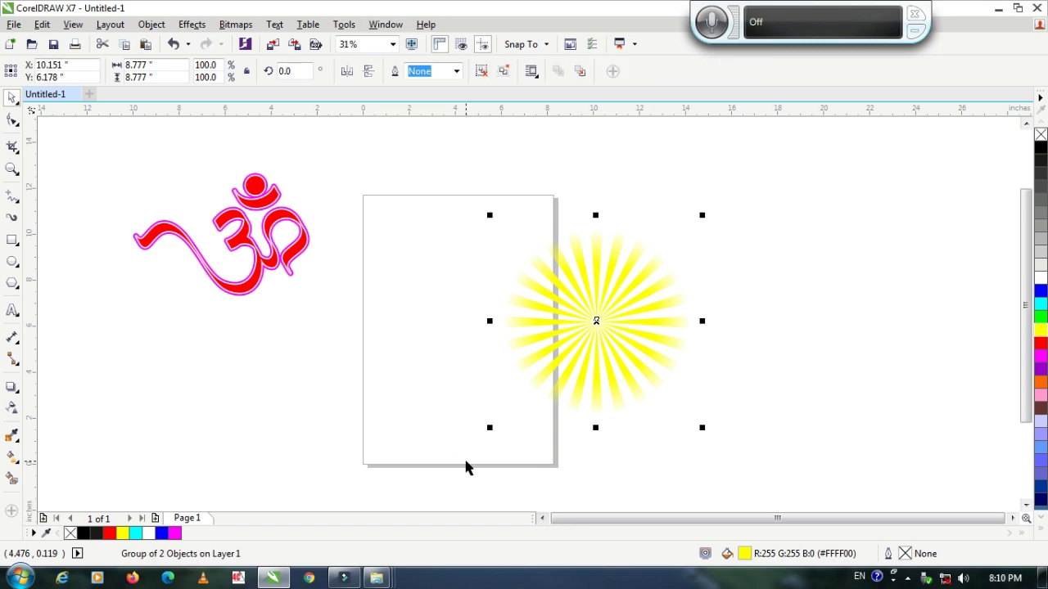
Step: Move the grouped sunburst to the middle of the page and enlarge it from its center to about 12.05 inches wide
drag(596, 320, 462, 319)
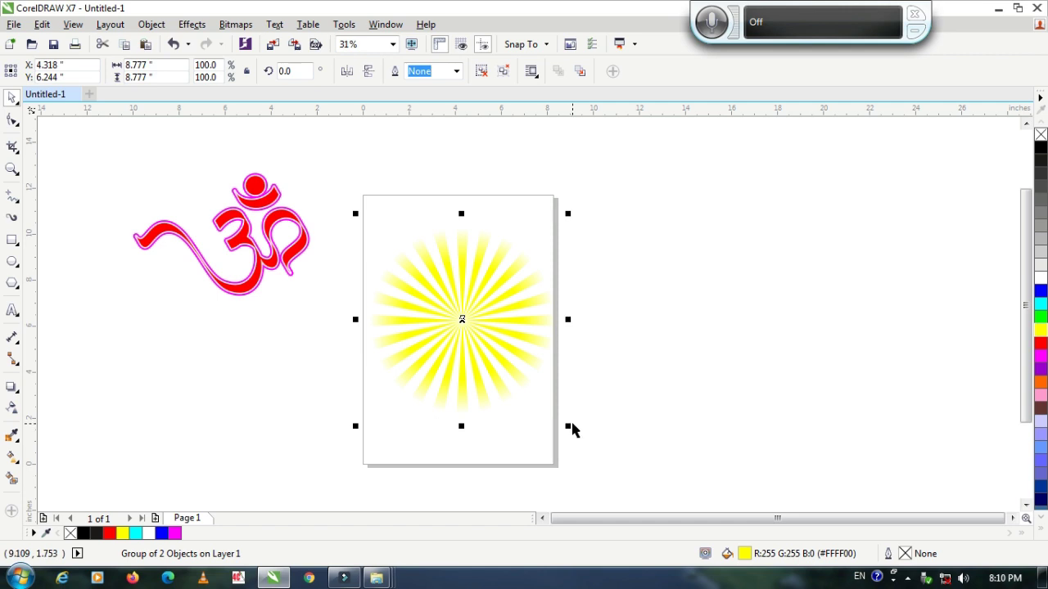
click(770, 357)
click(483, 348)
drag(568, 427, 607, 465)
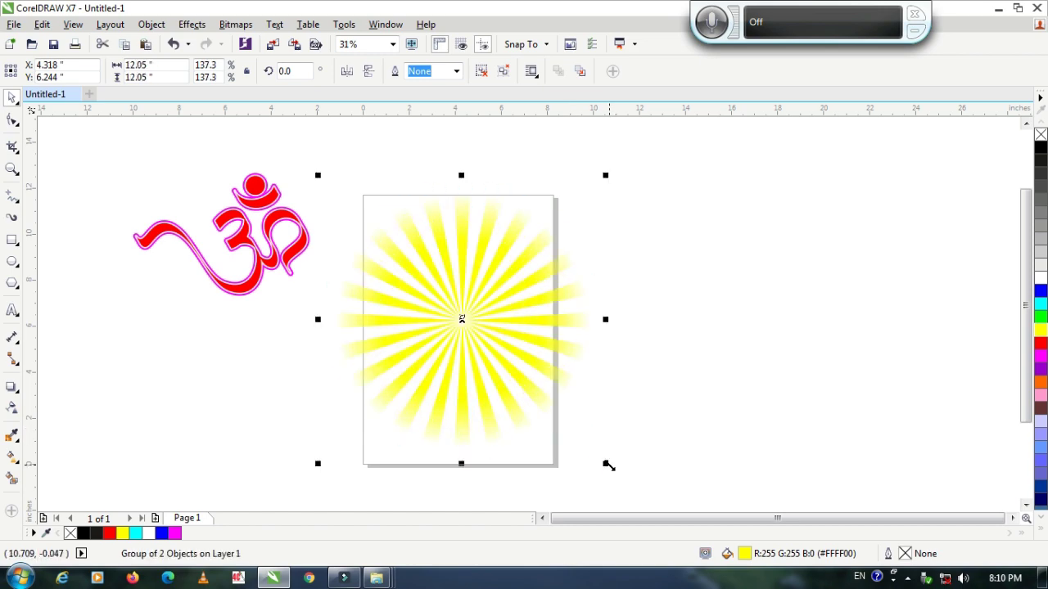
click(717, 275)
Step: Group all eight parts of the Om symbol into one object
click(130, 163)
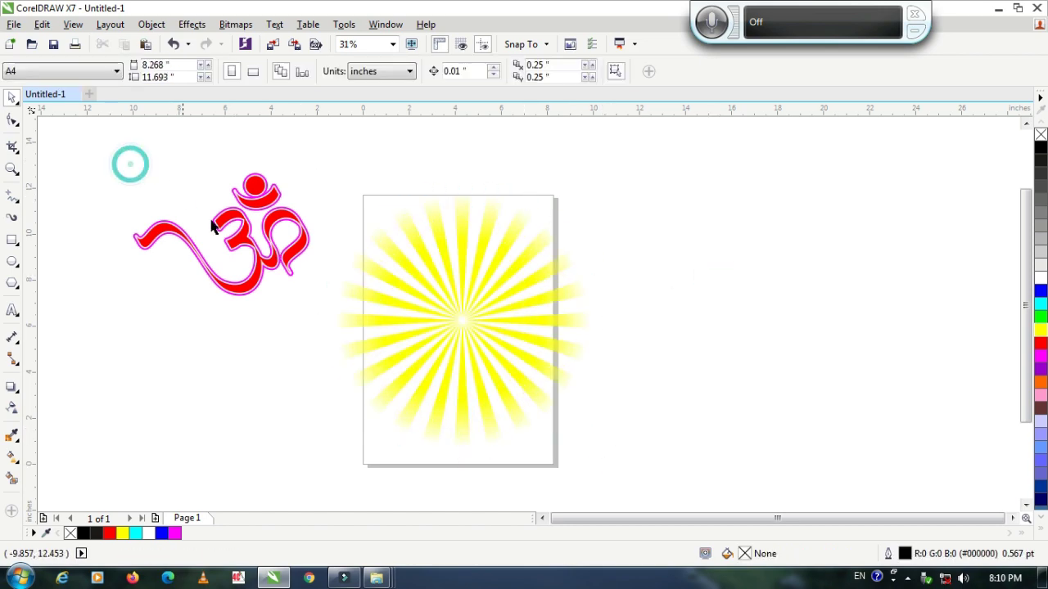
scroll(250, 230, up, 2)
scroll(250, 229, down, 2)
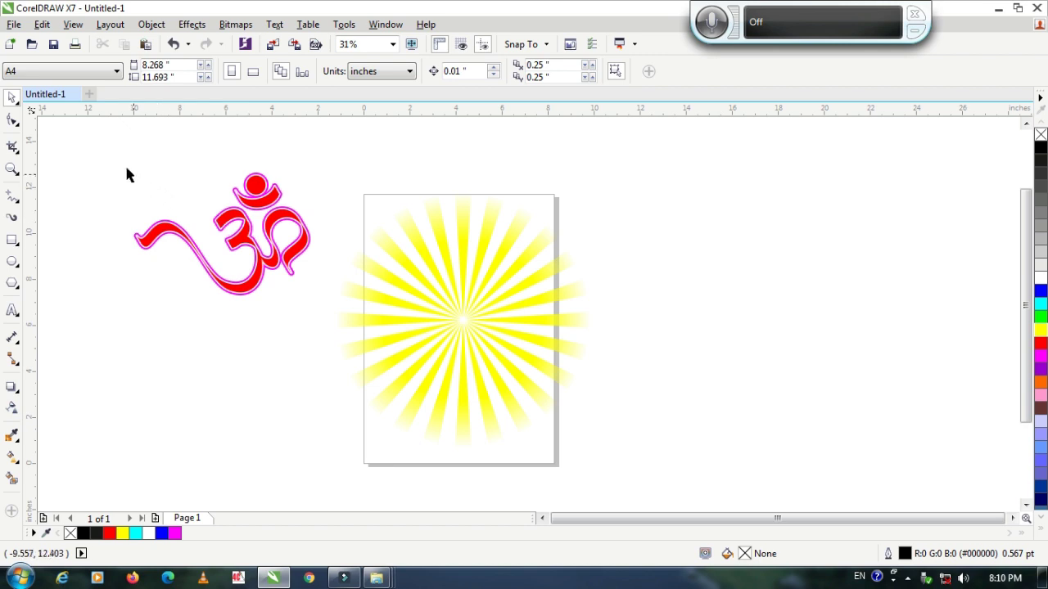
scroll(239, 227, up, 2)
scroll(237, 226, down, 2)
drag(115, 161, 322, 324)
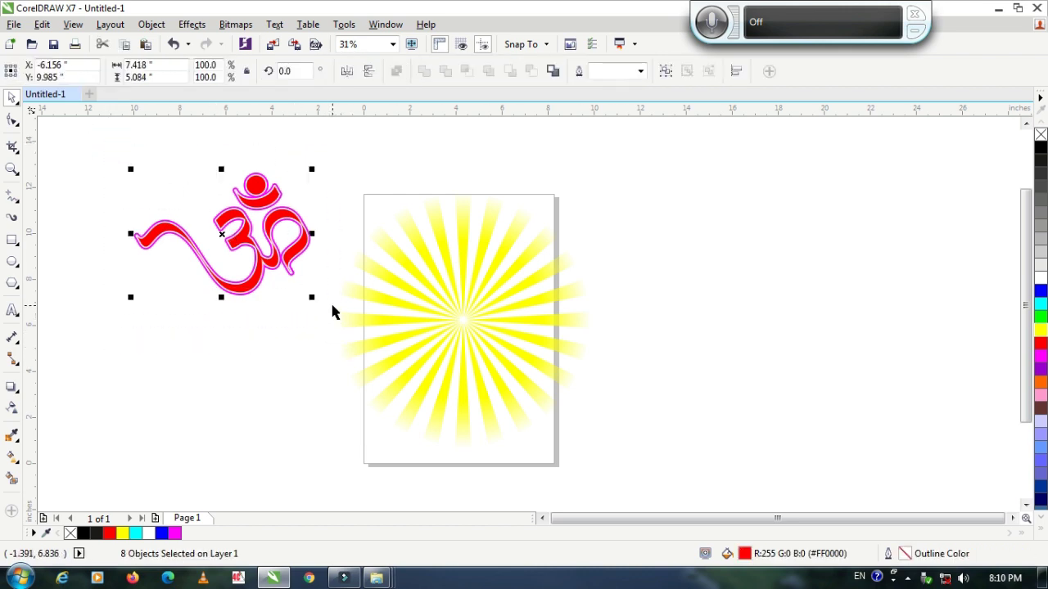
key(ctrl+g)
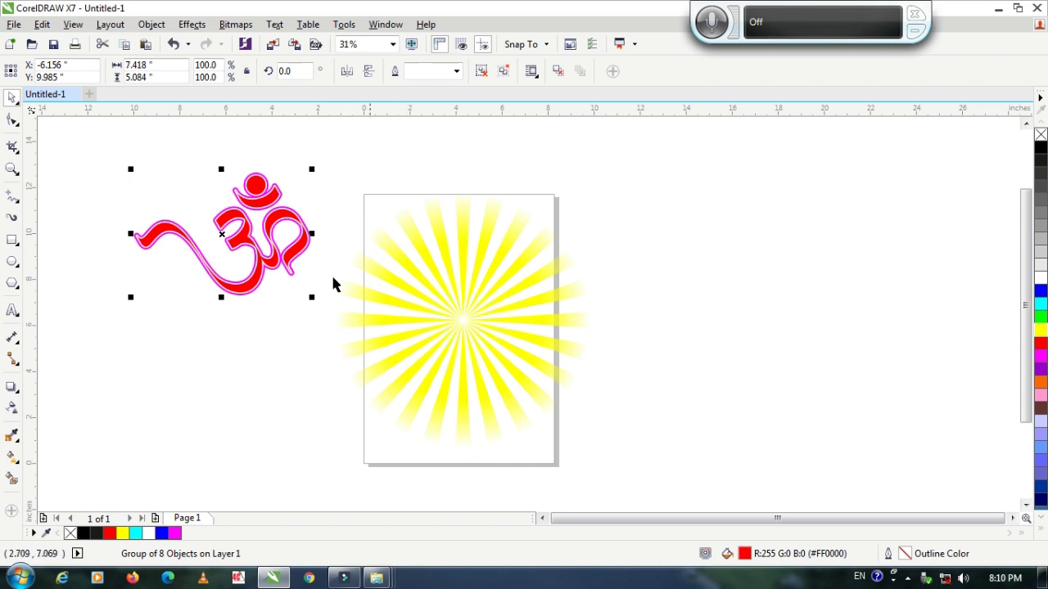
Step: Try placing the Om group over the sunburst by hand, and undo the move
drag(242, 226, 446, 324)
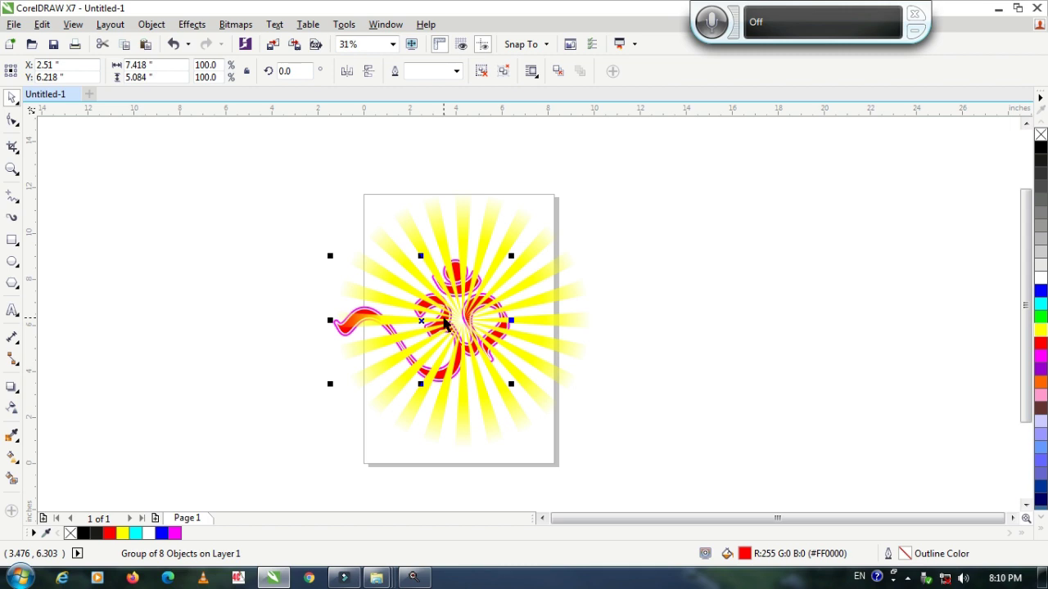
key(ctrl+z)
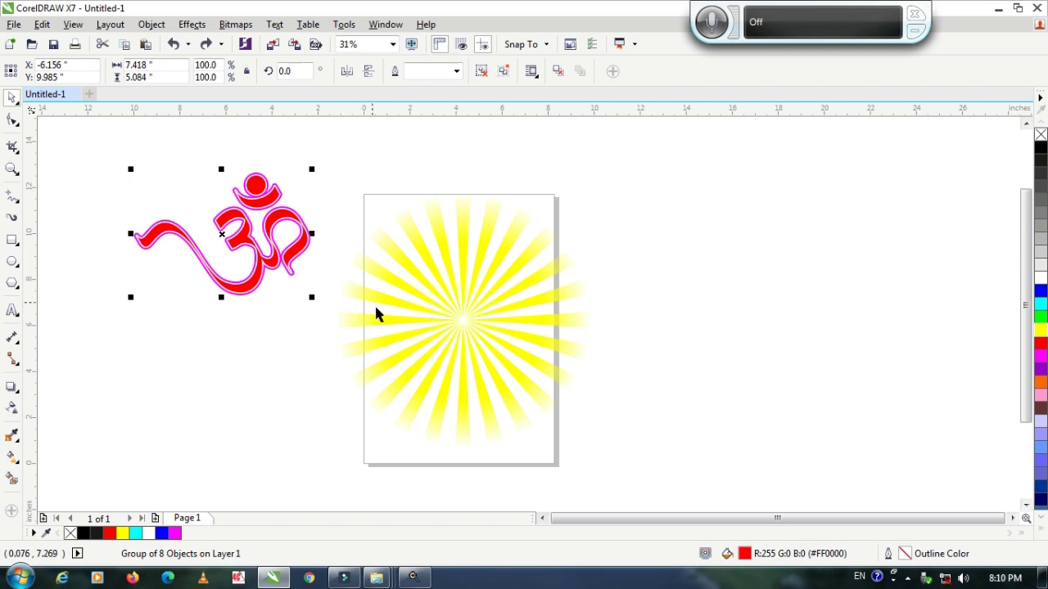
Step: Align the Om group with the sunburst's center, both horizontally and vertically
shift+click(439, 335)
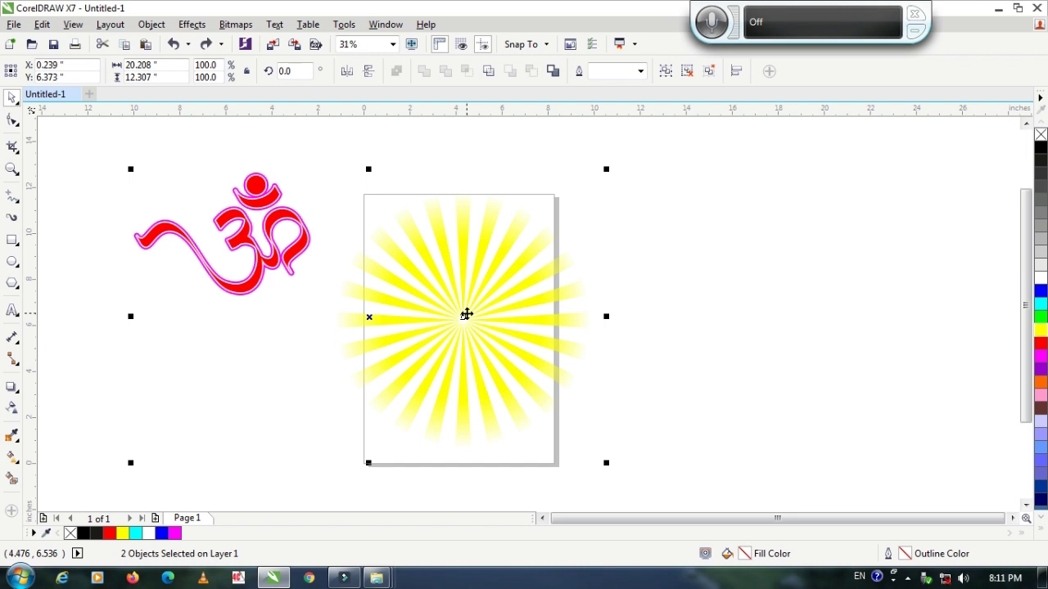
key(c)
key(e)
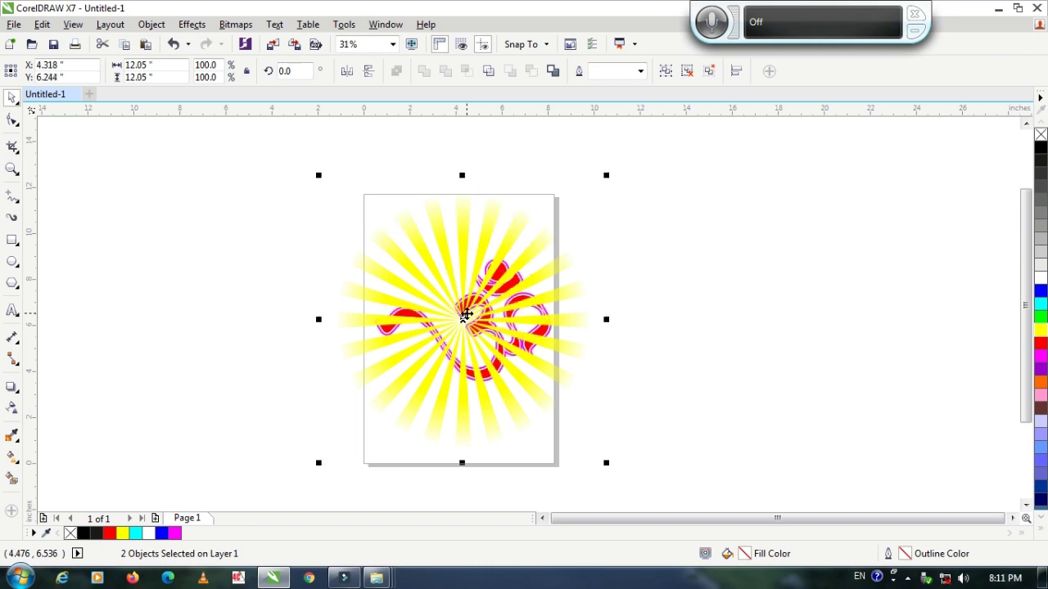
Step: Send the yellow sunburst behind the Om symbol and deselect it
click(674, 320)
scroll(493, 313, up, 1)
scroll(494, 313, up, 1)
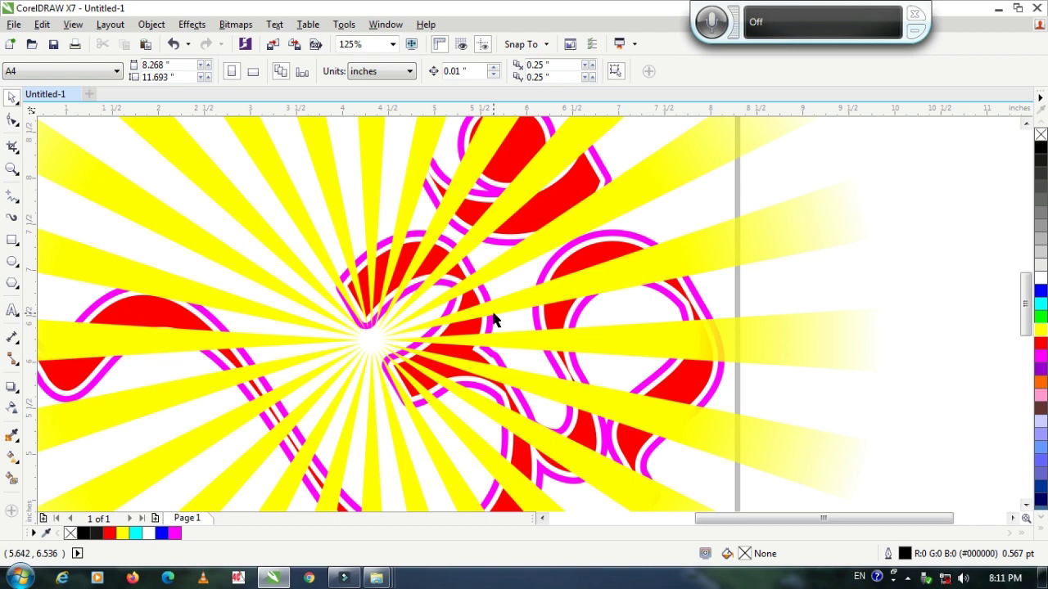
scroll(494, 320, down, 2)
scroll(499, 299, up, 1)
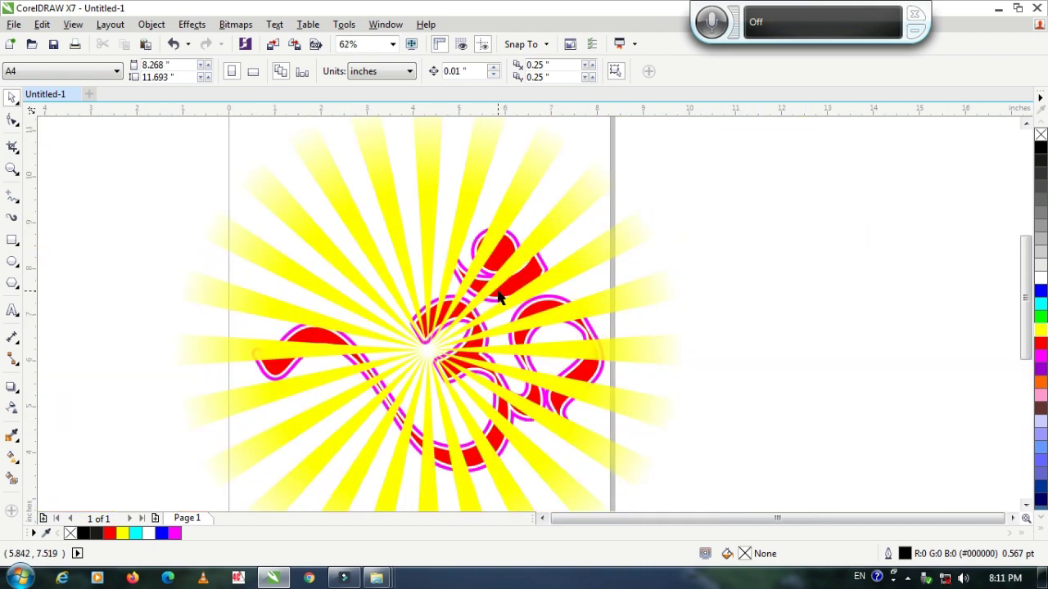
click(499, 299)
scroll(498, 283, down, 1)
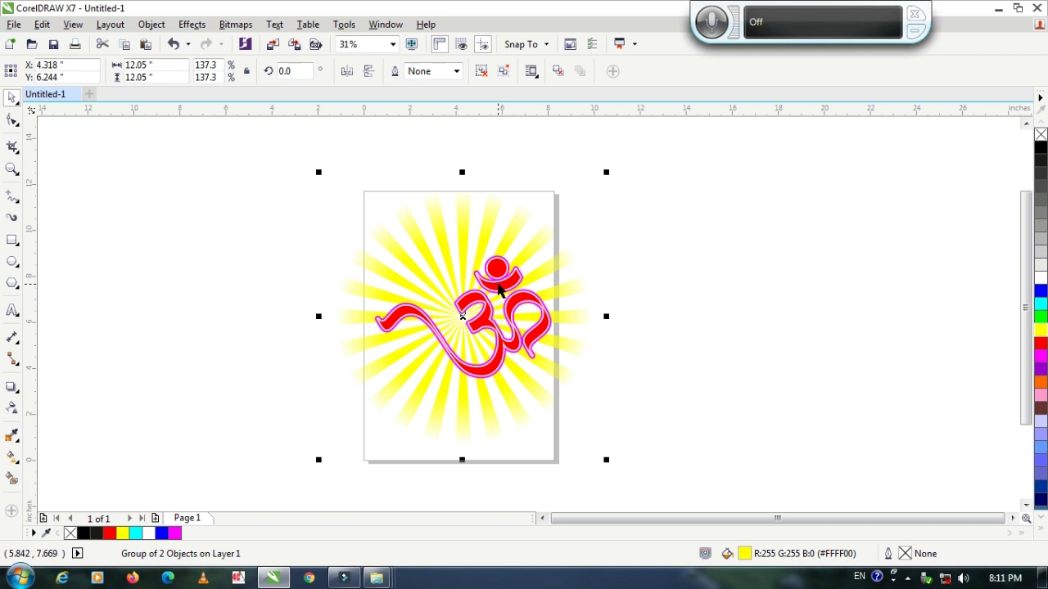
scroll(537, 311, up, 2)
scroll(573, 303, left, 2)
click(749, 255)
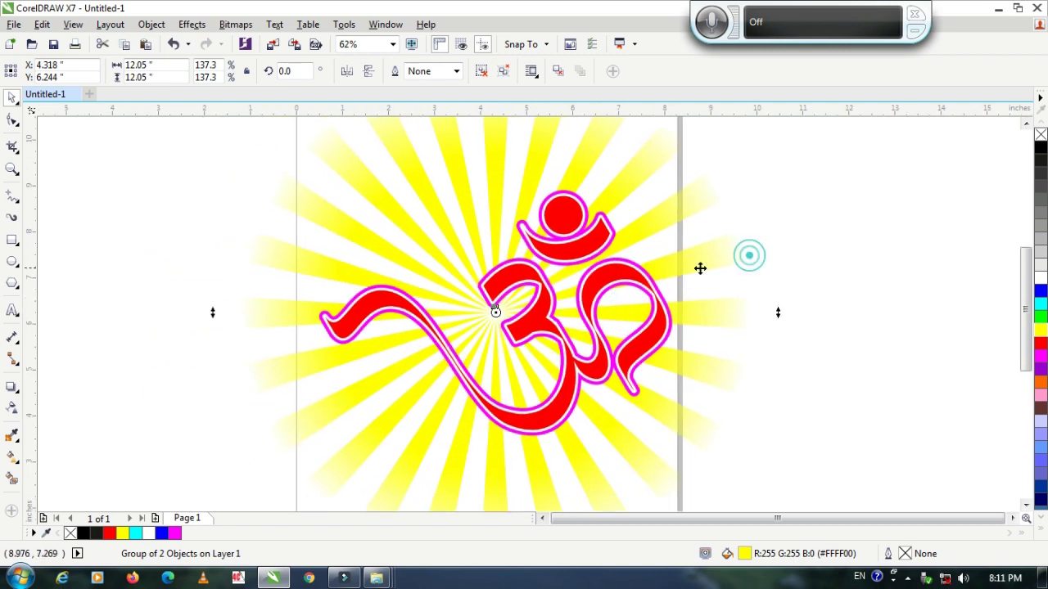
scroll(699, 268, down, 2)
click(382, 266)
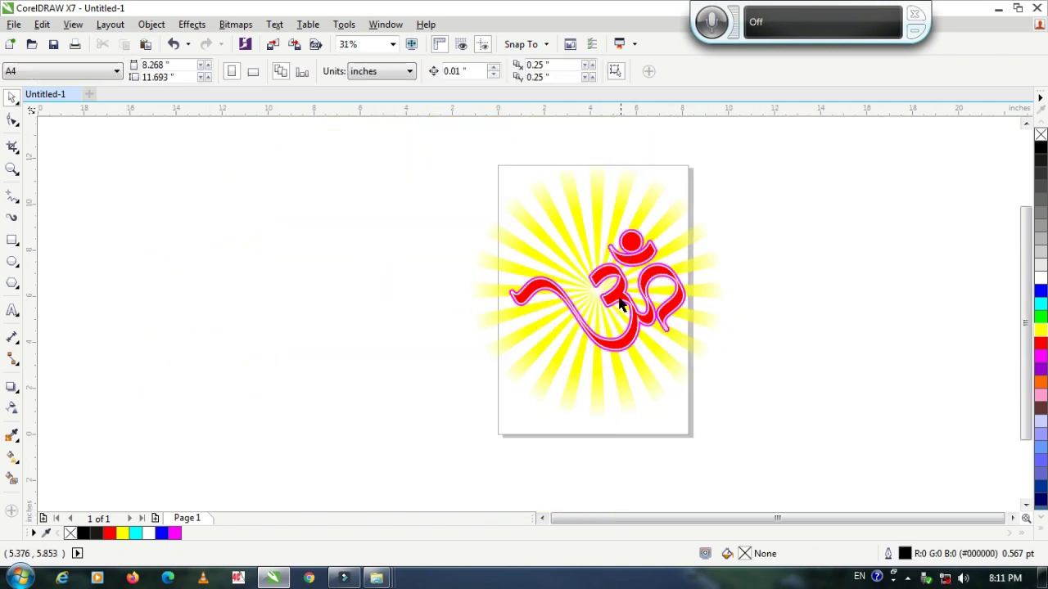
Step: Shift the Om group slightly up and to the left over the sunburst
click(609, 300)
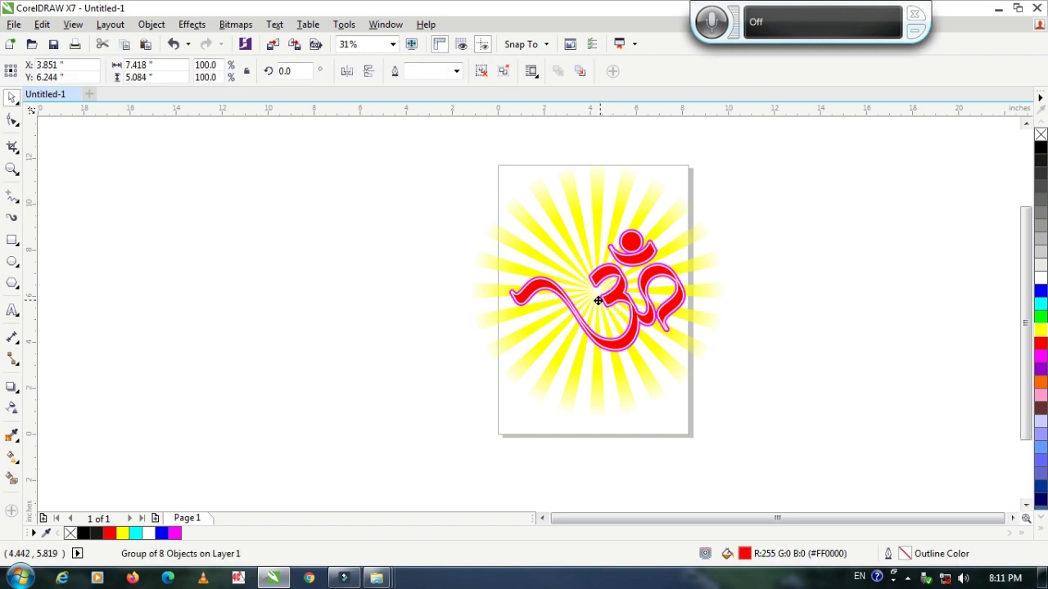
mouse_move(598, 301)
mouse_down()
mouse_move(591, 286)
mouse_move(600, 290)
mouse_up()
click(774, 328)
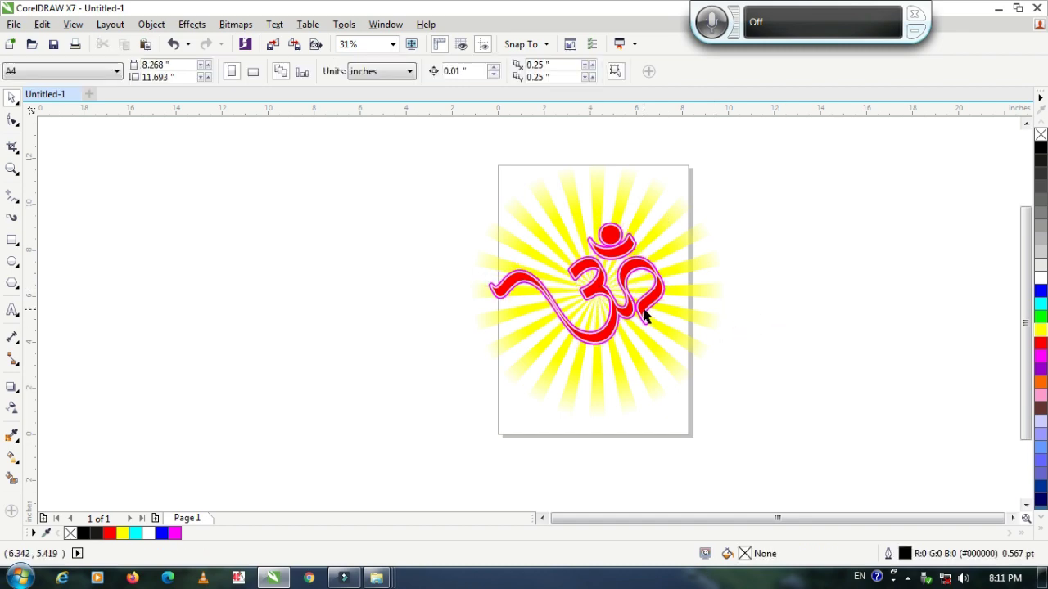
Step: Examine the Om symbol's placement and outlines over the yellow rays up close
scroll(644, 317, up, 2)
scroll(643, 317, down, 2)
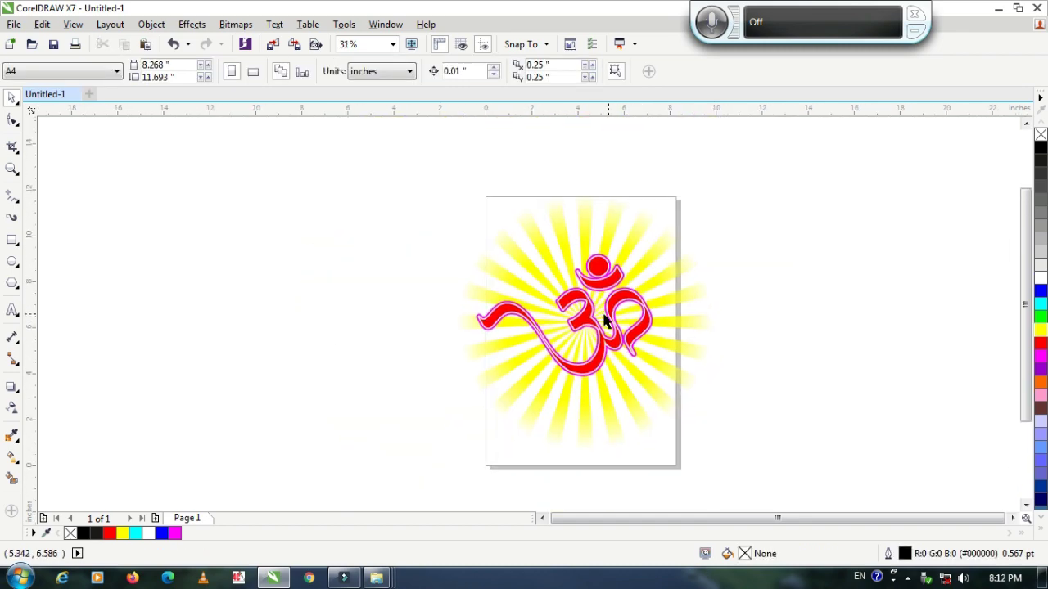
scroll(598, 311, up, 3)
scroll(598, 308, down, 1)
scroll(598, 311, up, 1)
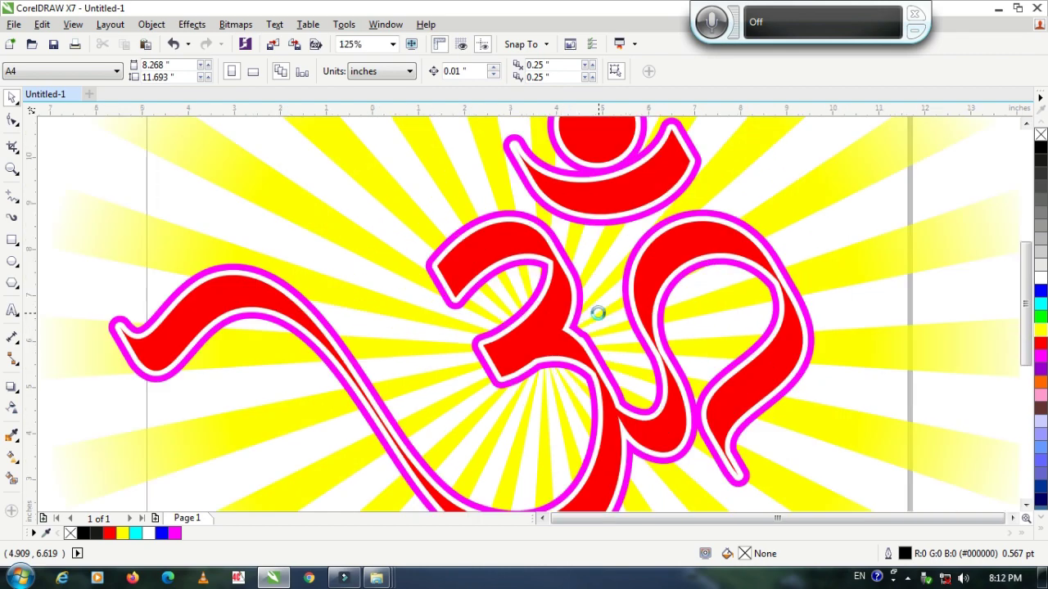
scroll(597, 311, down, 2)
scroll(596, 309, up, 2)
scroll(597, 309, down, 1)
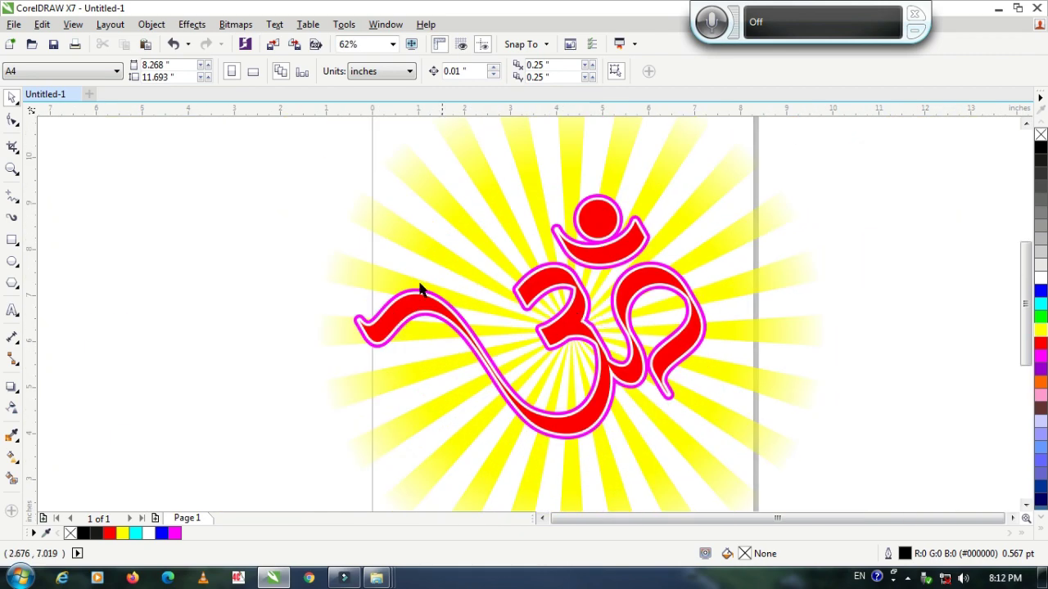
Step: Ungroup the Om symbol into its separate parts
click(330, 257)
click(400, 297)
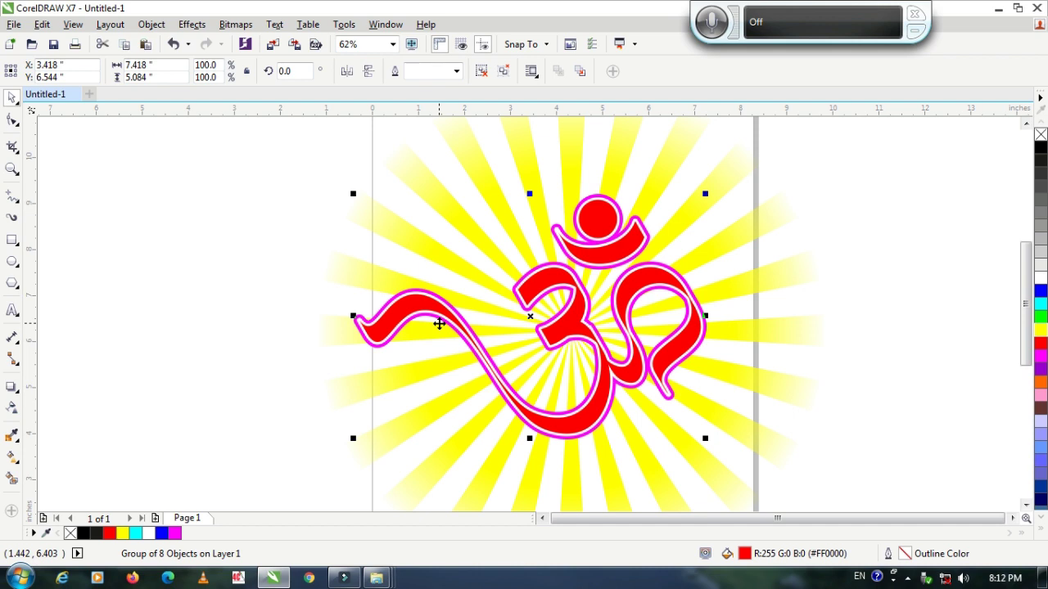
key(ctrl+u)
click(795, 306)
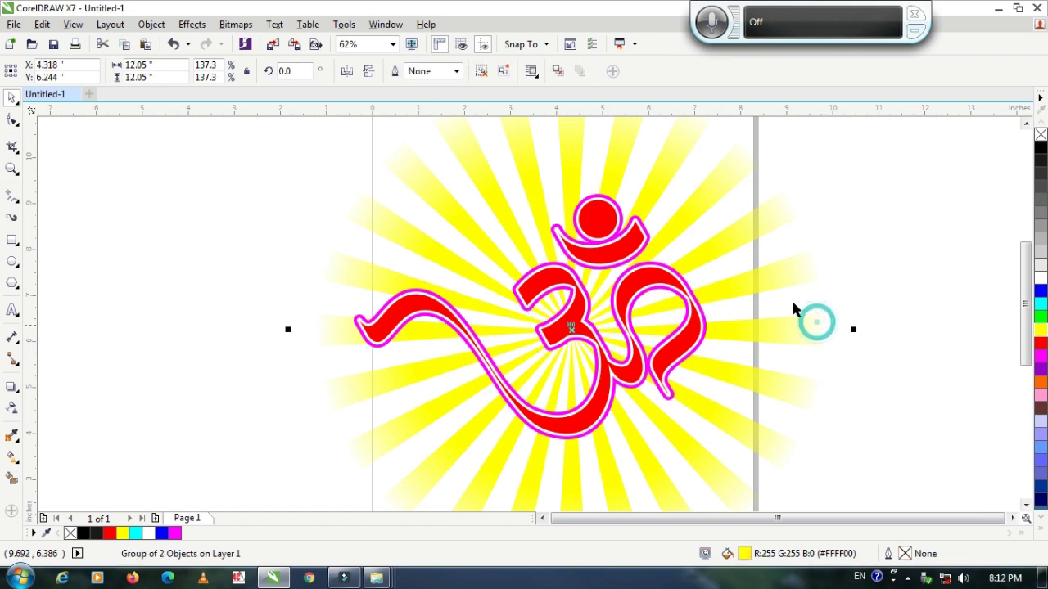
Step: Change the outline color of the Om symbol's round dot from magenta to orange (#FF6600)
scroll(615, 205, up, 2)
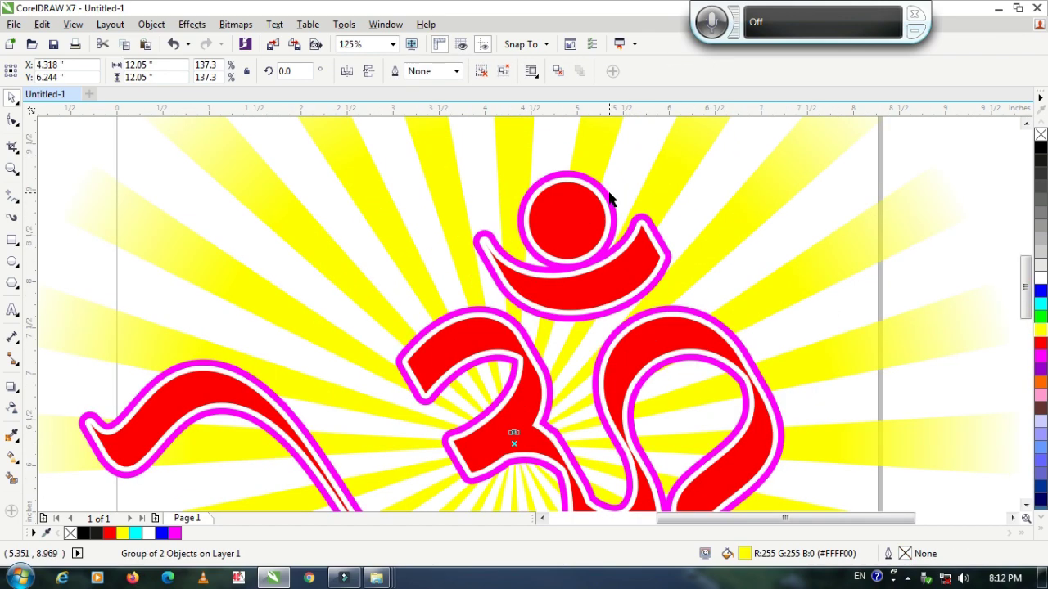
click(609, 194)
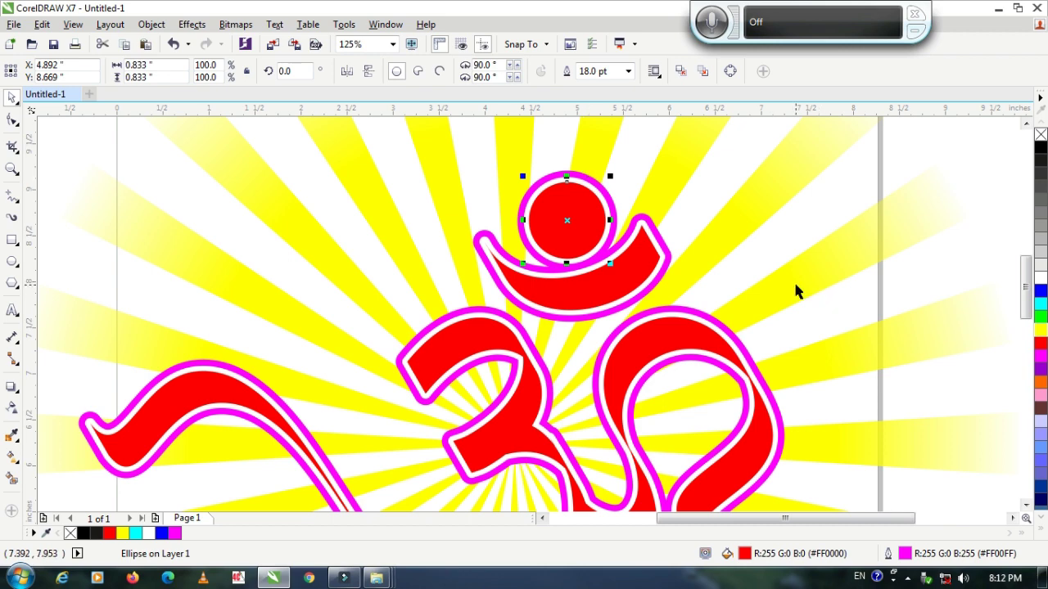
key(F12)
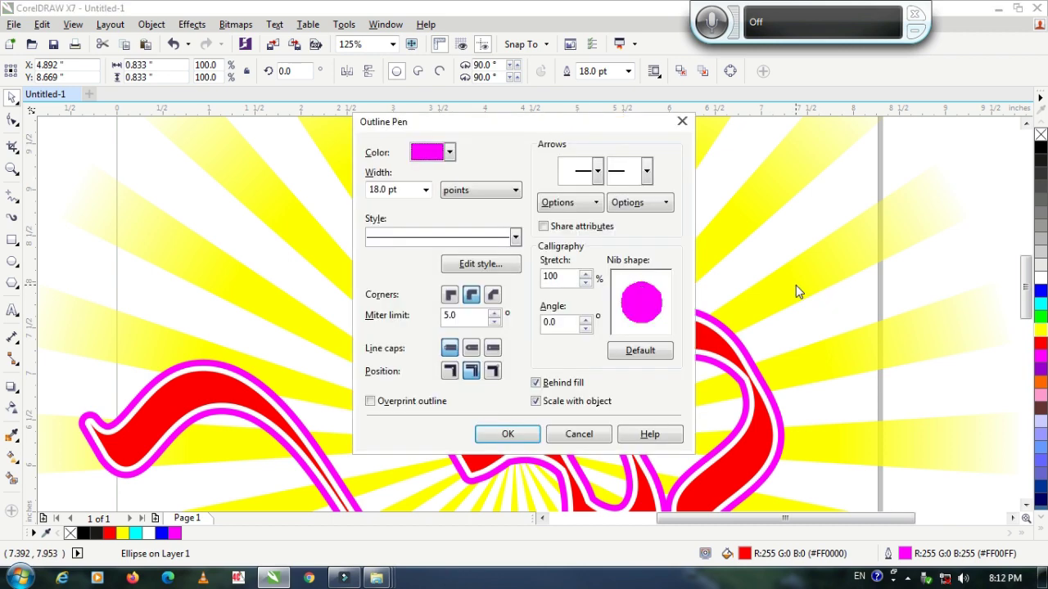
click(588, 434)
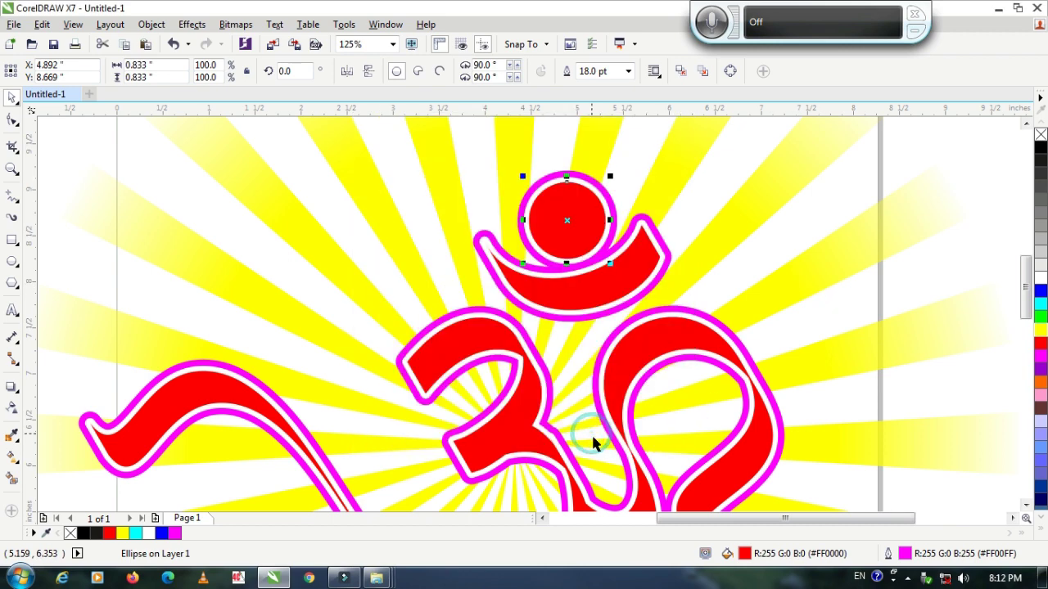
right_click(1041, 382)
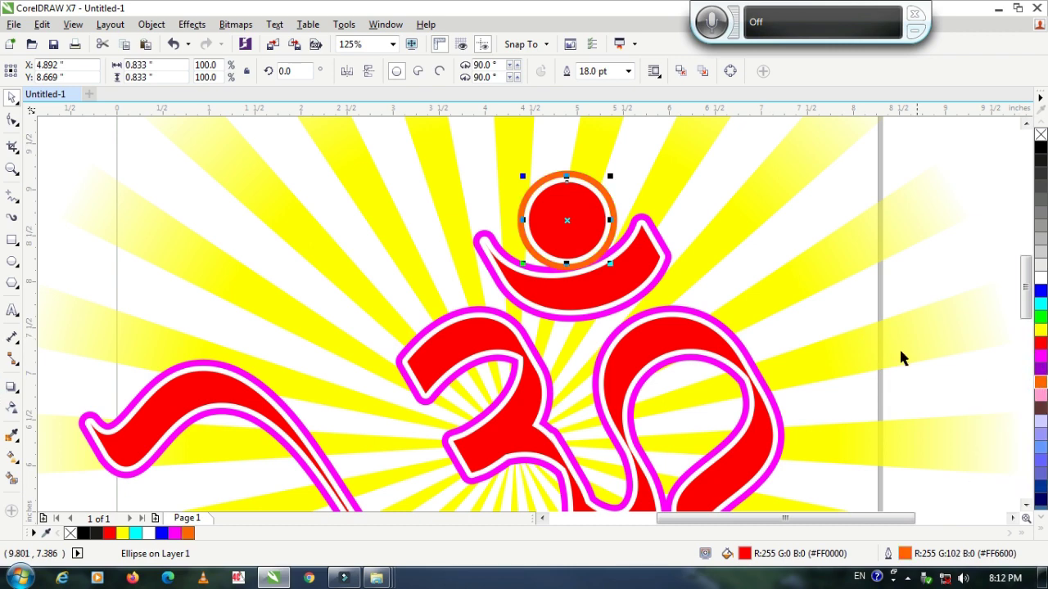
Step: Try green (#00FF00) and blue (#0000FF) as the outer outline color of the Om symbol's round dot
scroll(898, 349, down, 2)
scroll(858, 318, up, 2)
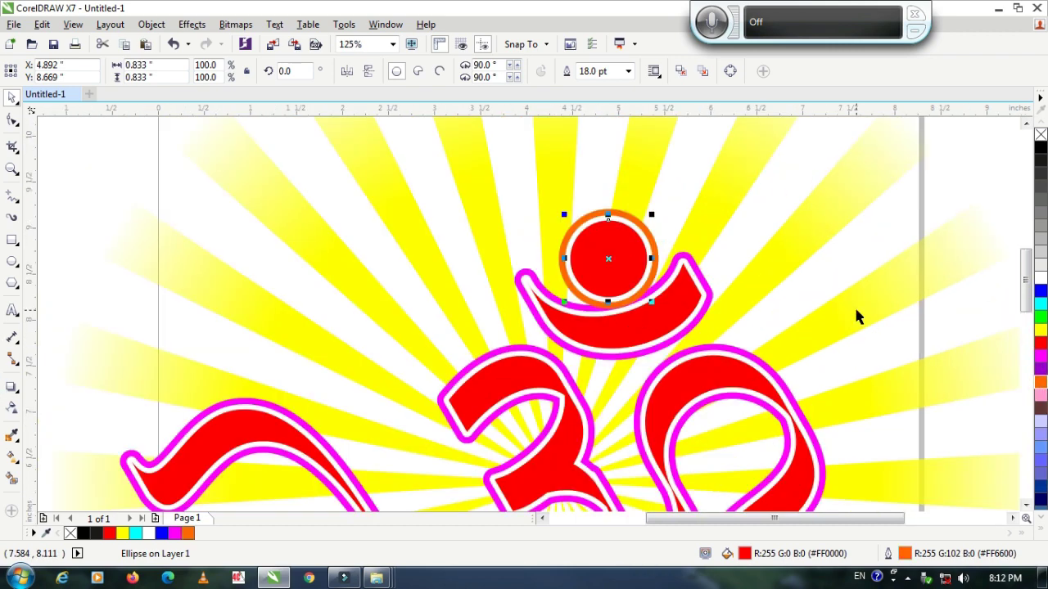
right_click(1041, 317)
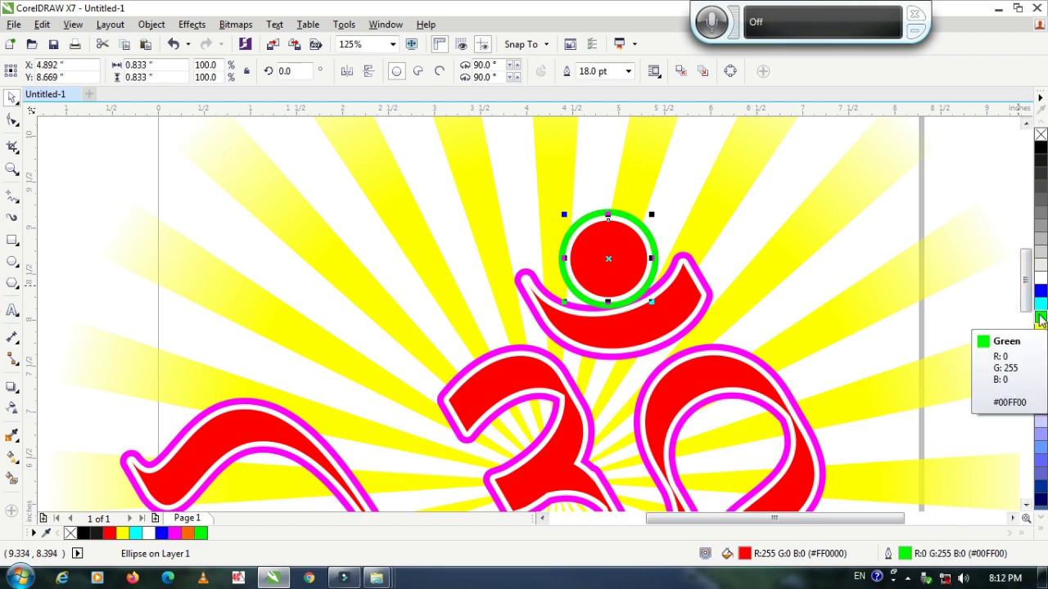
right_click(1040, 291)
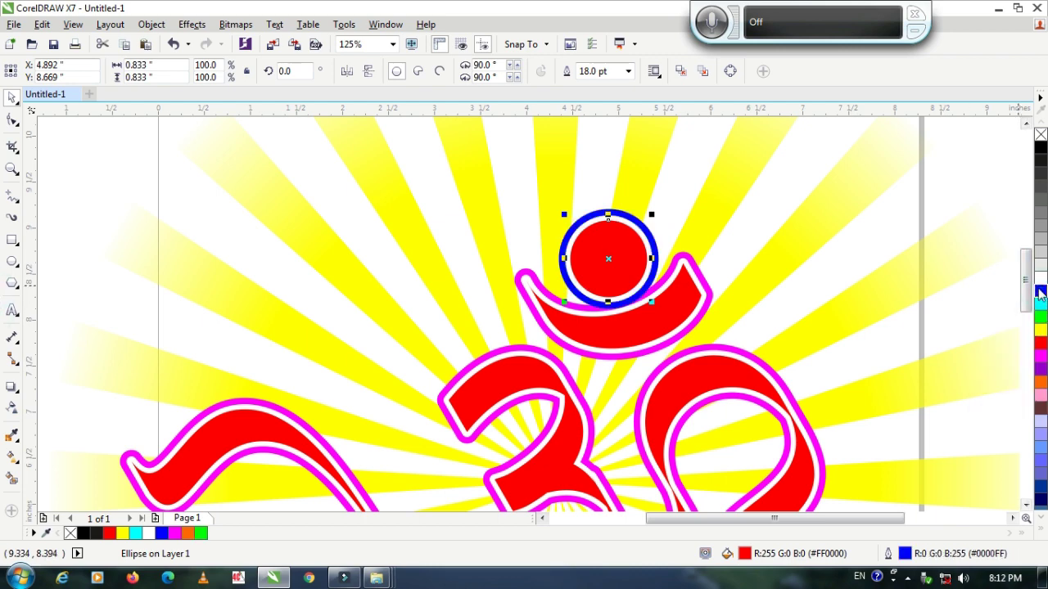
scroll(852, 309, down, 2)
drag(844, 304, 720, 295)
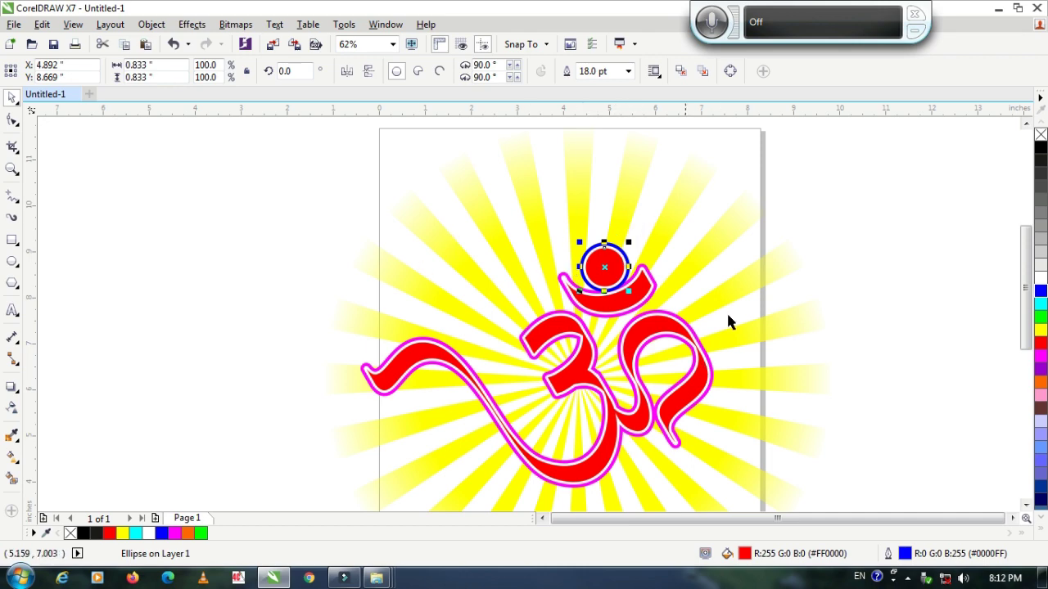
scroll(680, 293, down, 1)
scroll(680, 293, up, 1)
scroll(680, 293, down, 1)
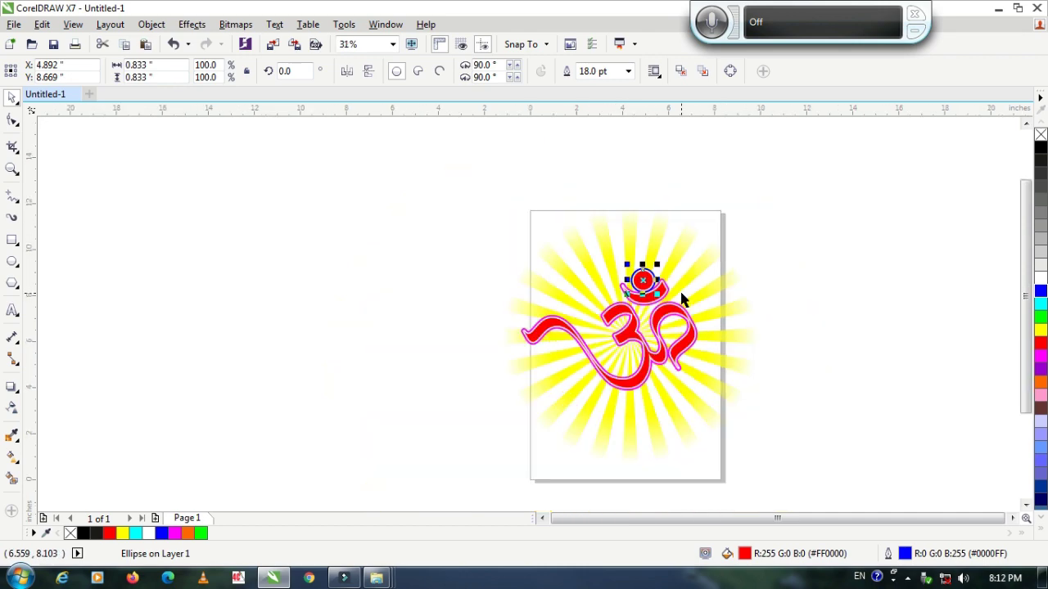
scroll(681, 315, up, 1)
scroll(634, 324, down, 1)
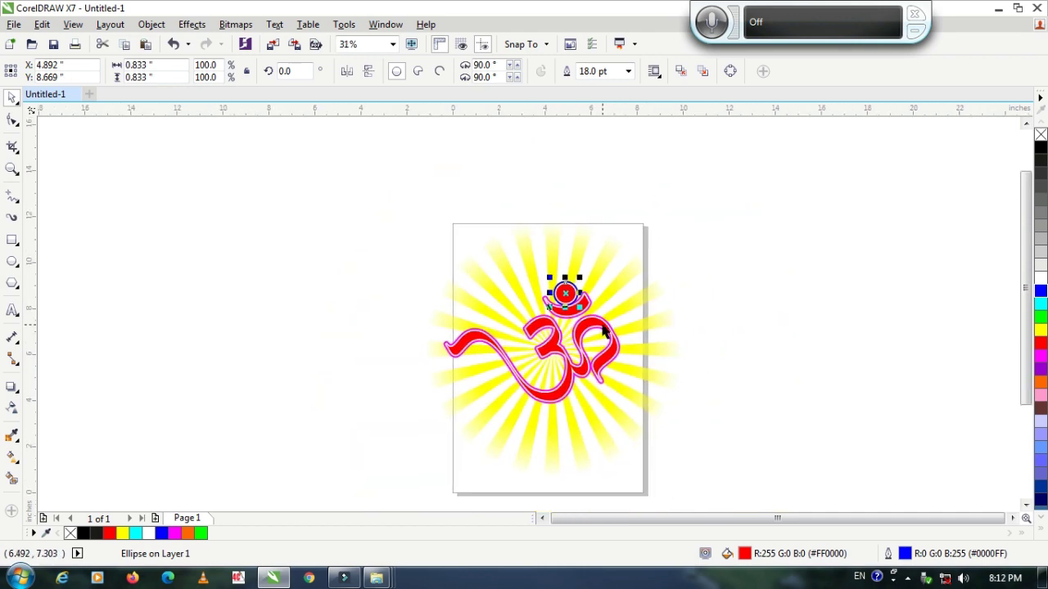
Step: Enlarge the yellow sunburst group proportionally about its center to about 13.9 inches wide
click(630, 302)
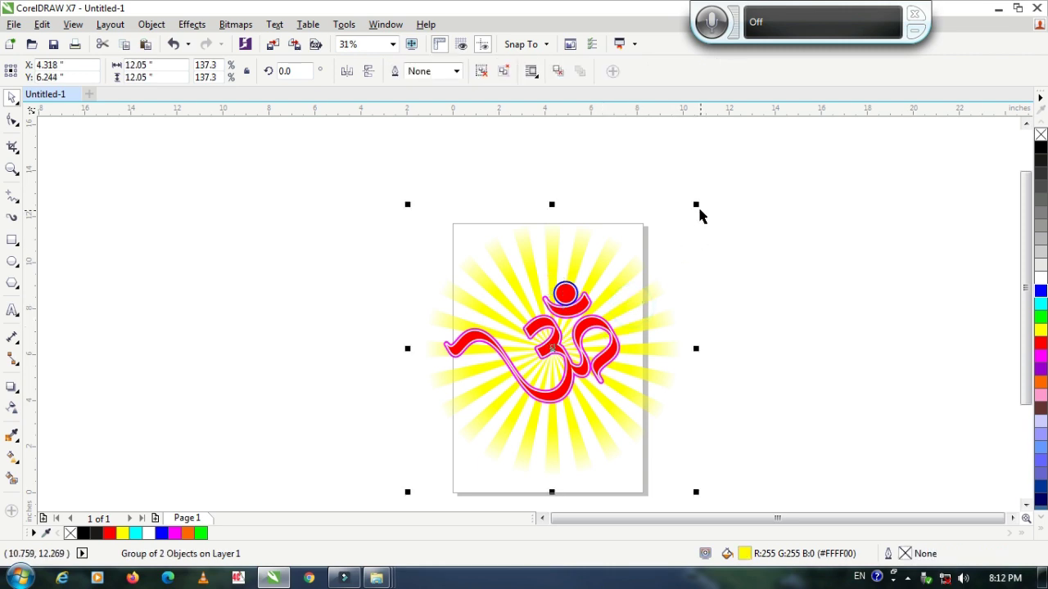
drag(696, 205, 724, 198)
drag(734, 184, 735, 184)
drag(696, 204, 726, 179)
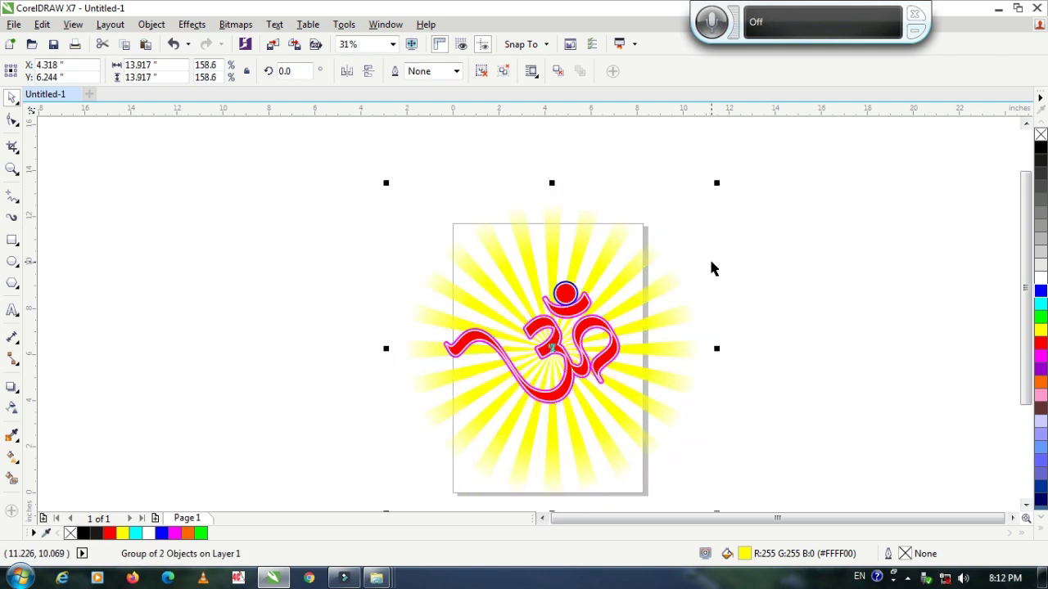
Step: Try a pale lavender (#CCCCFF) inner outline on the Om symbol's round dot, and undo it
scroll(571, 291, up, 3)
click(572, 291)
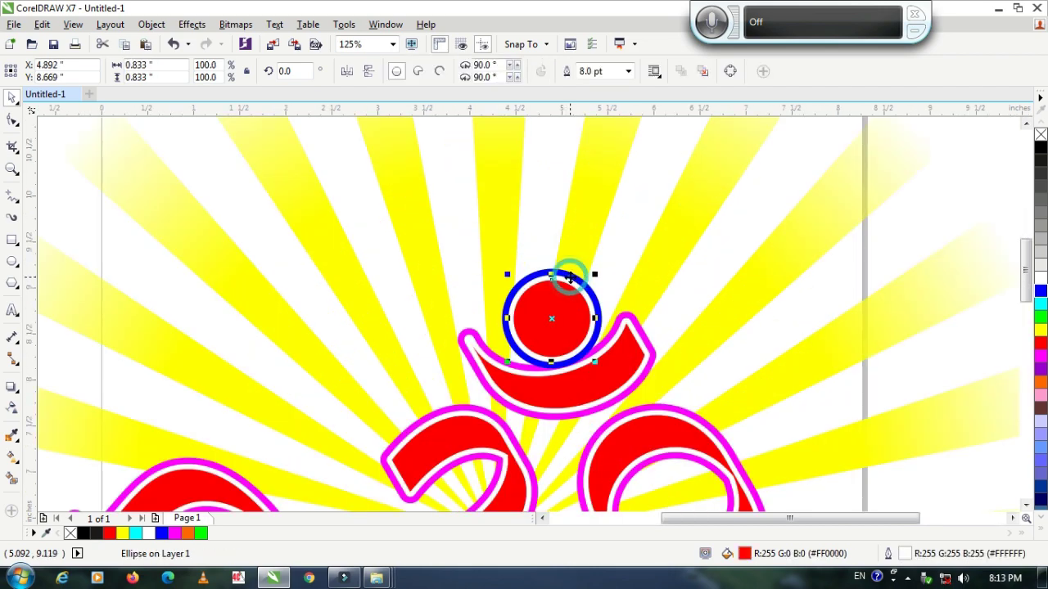
right_click(1040, 420)
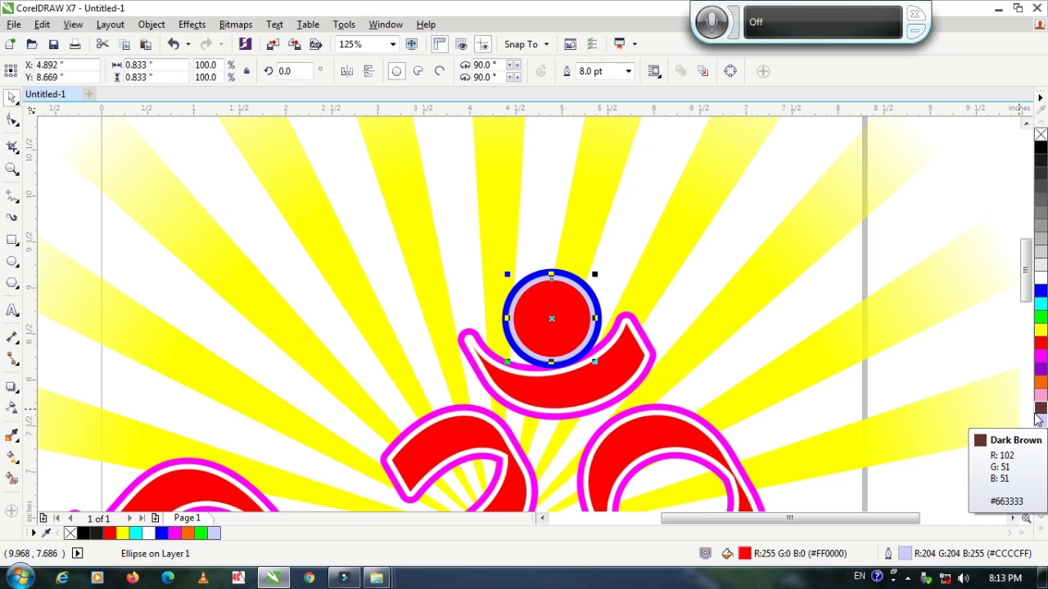
key(ctrl+z)
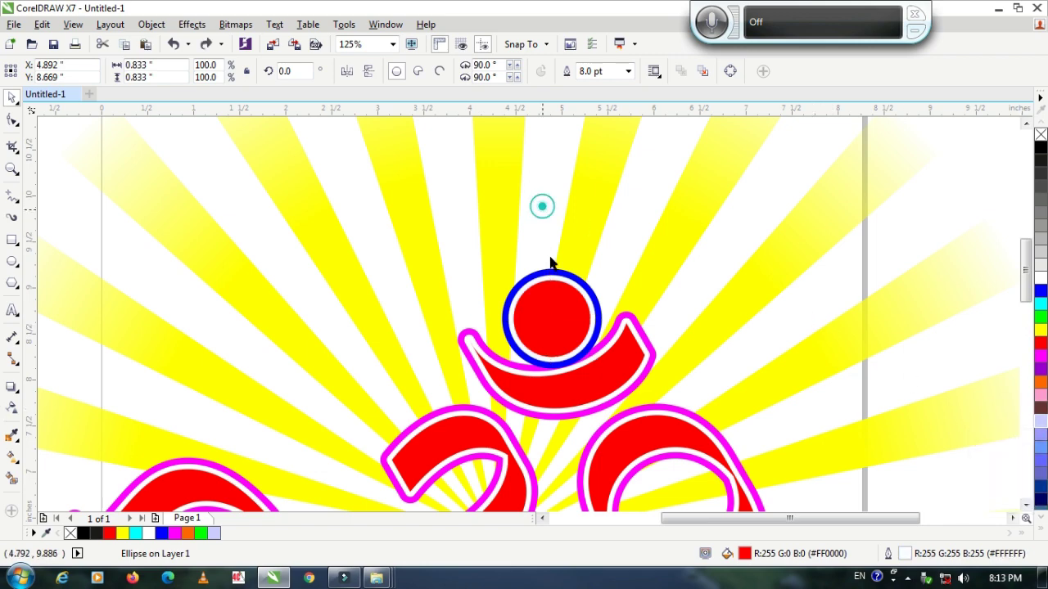
Step: Change the outer outline color of the Om symbol's round dot to red (#FF0000)
click(550, 262)
click(546, 275)
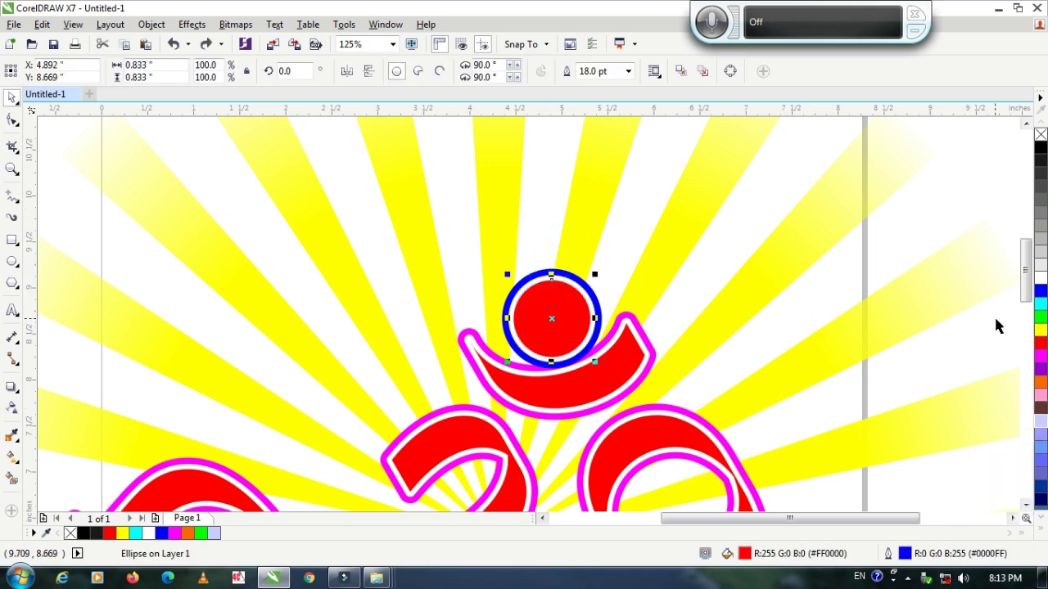
right_click(1041, 342)
scroll(704, 306, down, 1)
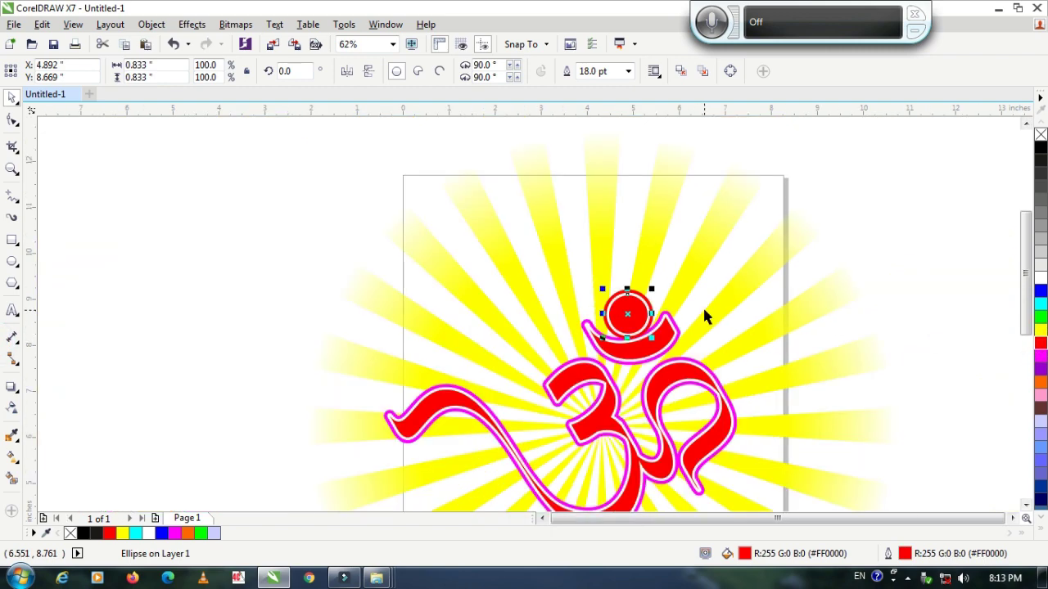
scroll(704, 311, down, 2)
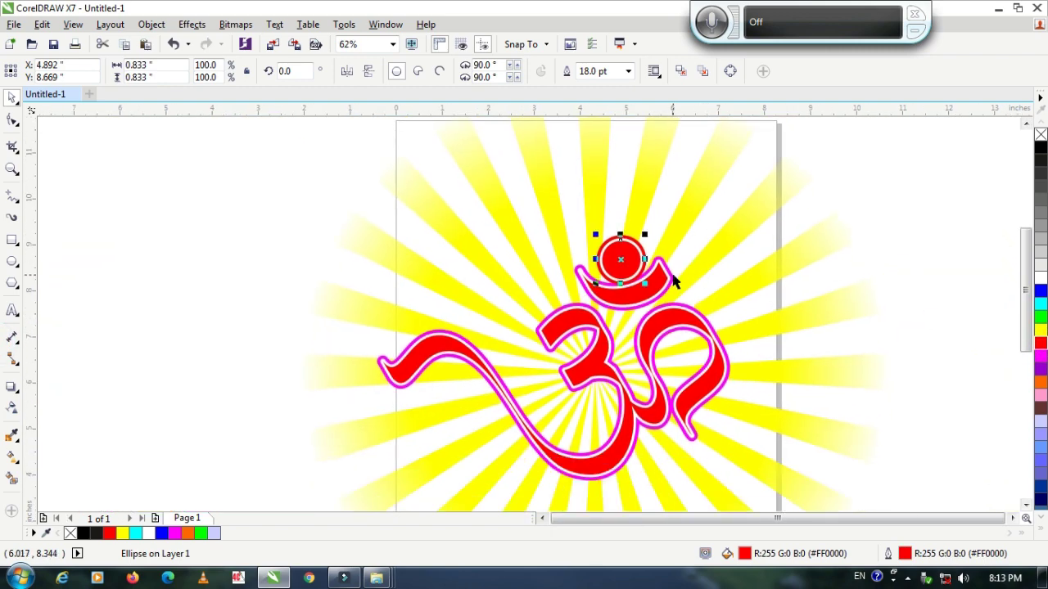
Step: Recolor the outer outlines of the Om symbol's crescent and main curve red (#FF0000), and review the whole design
click(673, 282)
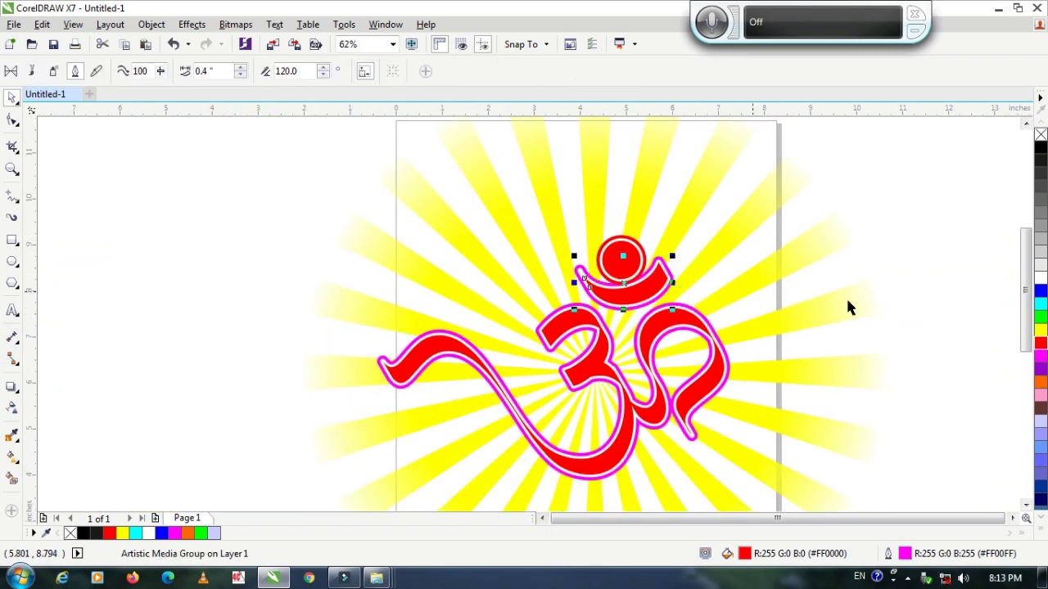
right_click(1040, 342)
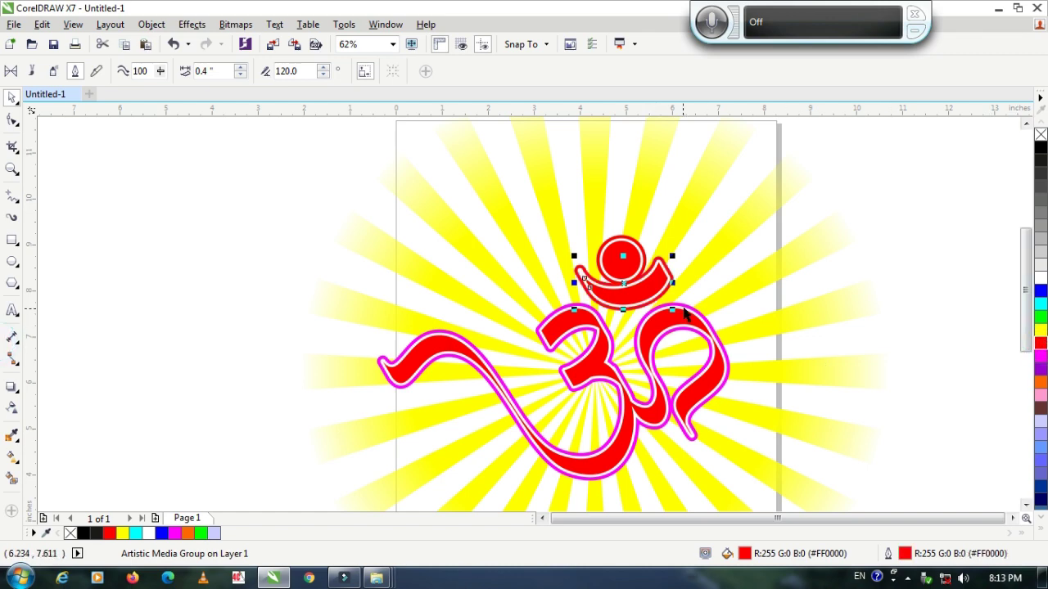
click(687, 311)
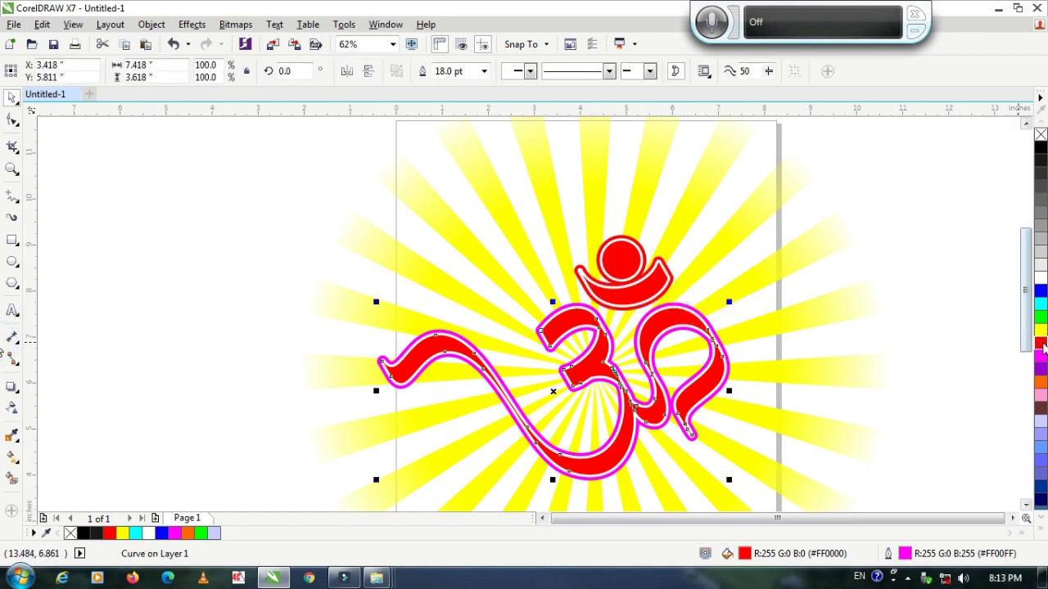
right_click(1040, 344)
click(848, 374)
scroll(843, 375, down, 1)
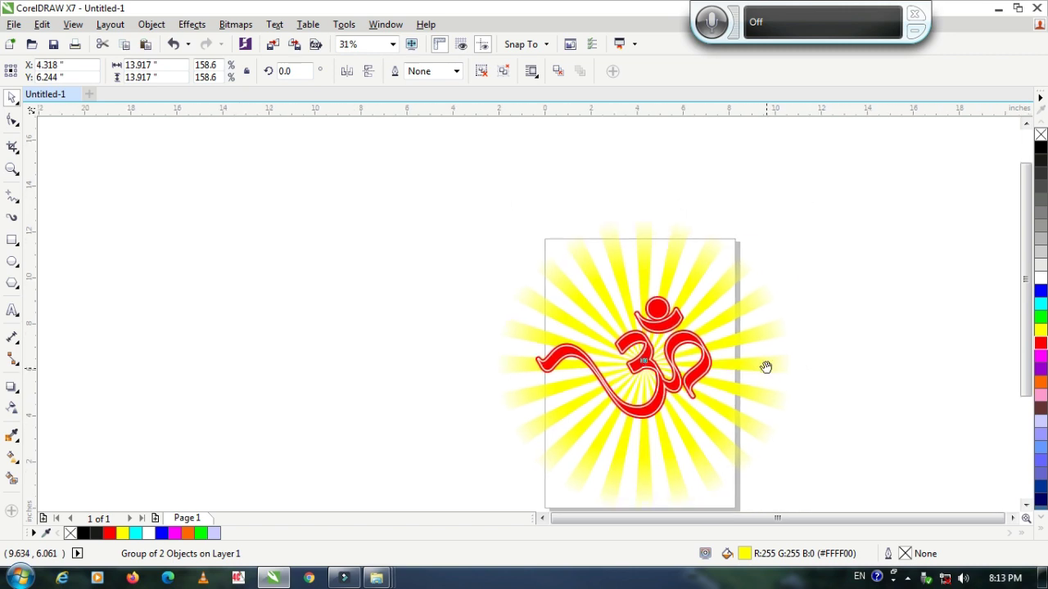
scroll(763, 369, up, 1)
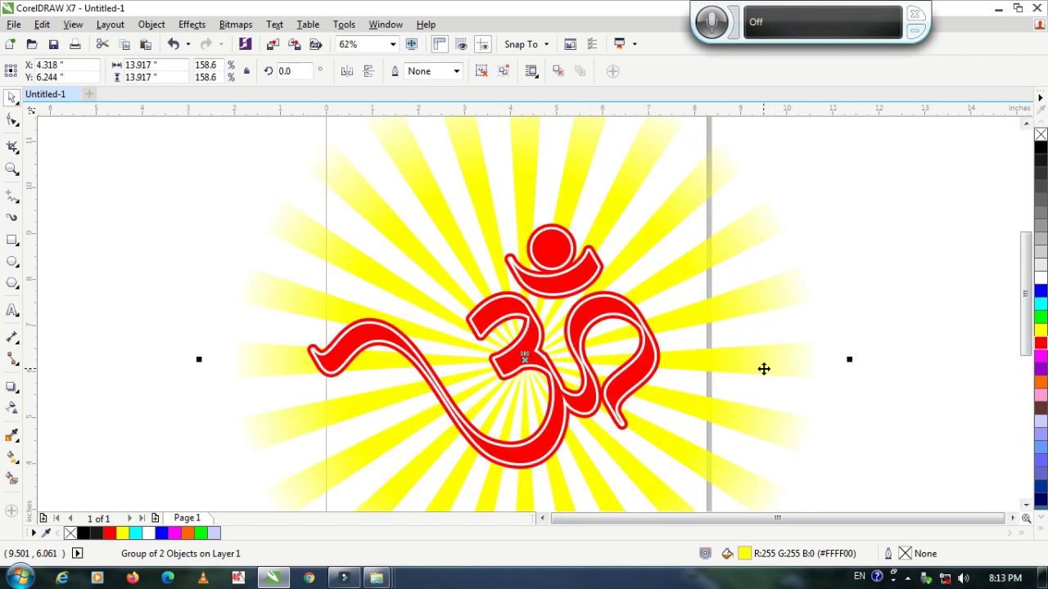
scroll(764, 369, down, 1)
Step: Group all the parts of the Om symbol together, leaving out the sunburst
click(467, 294)
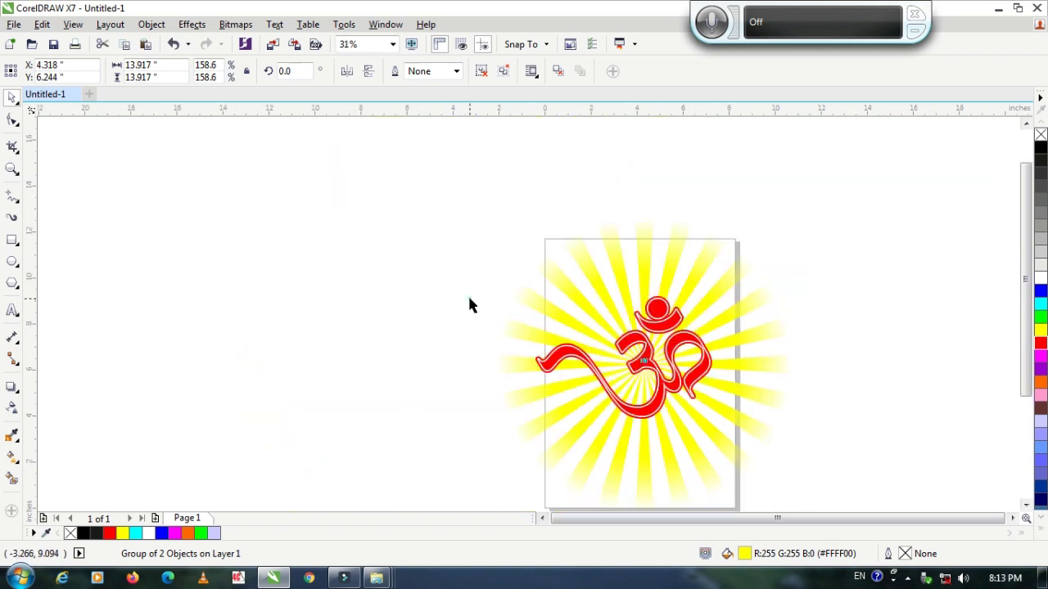
drag(443, 276, 735, 440)
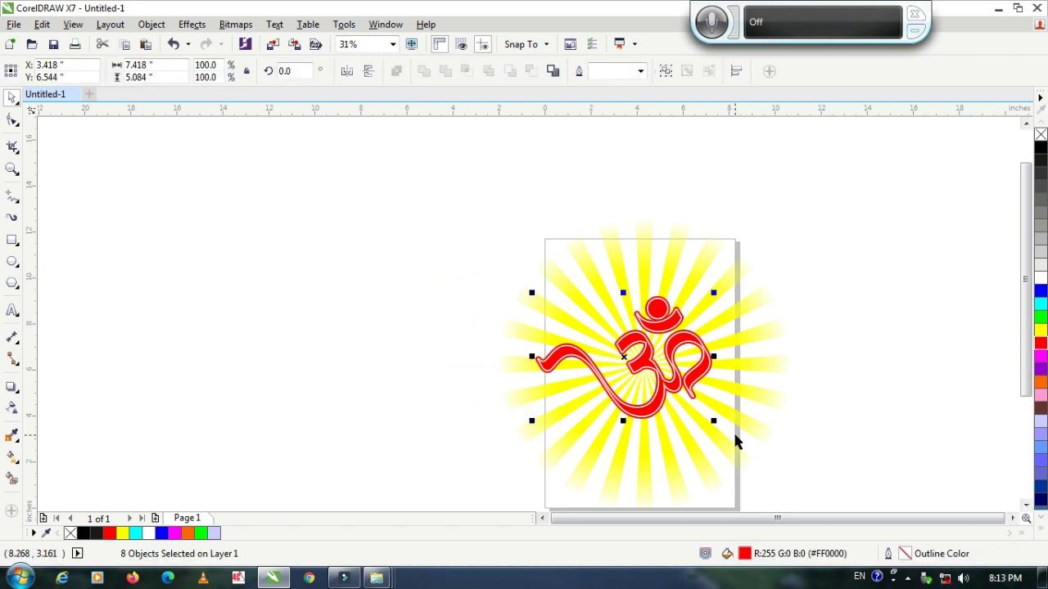
key(ctrl+g)
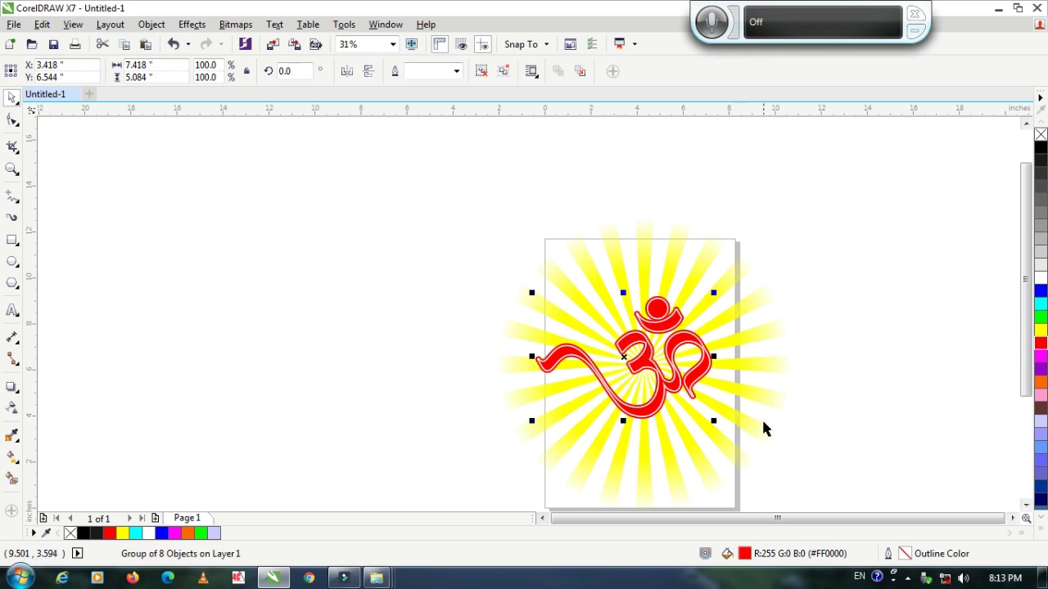
Step: Try a black drop shadow on the Om group, and undo it
click(12, 387)
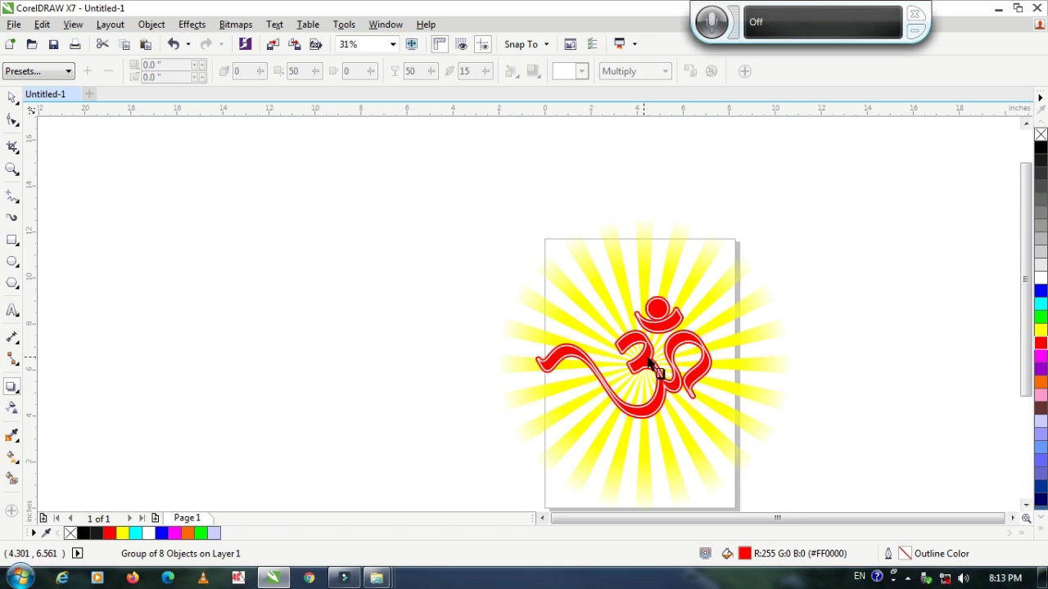
drag(622, 356, 655, 371)
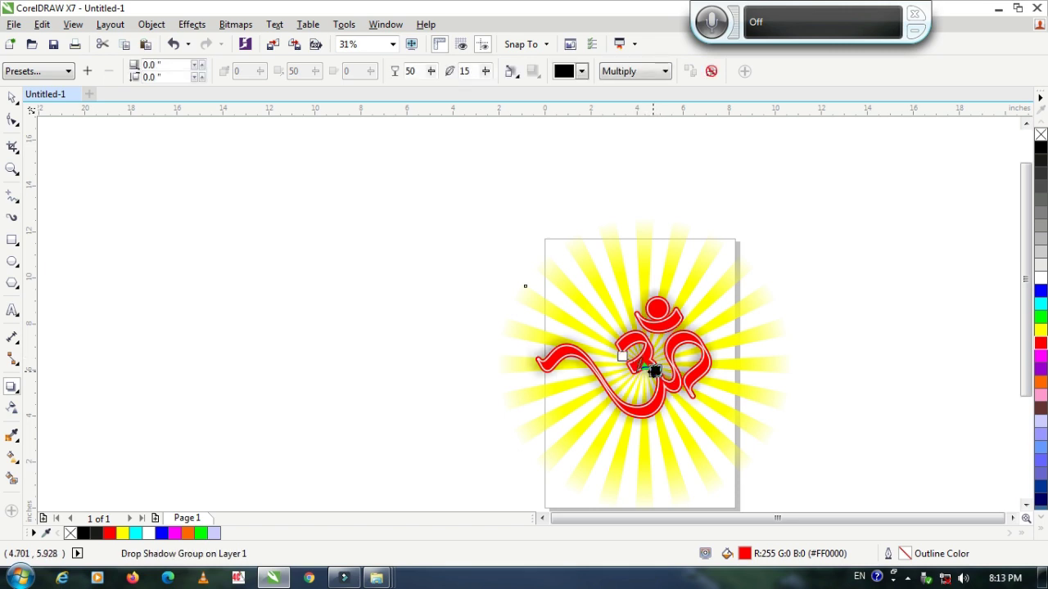
key(ctrl+z)
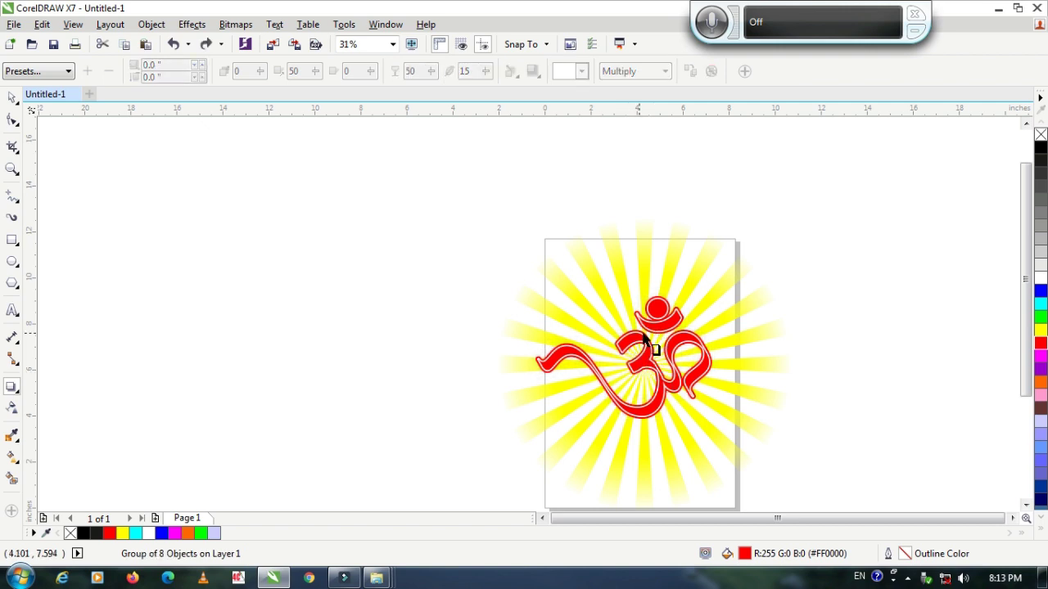
Step: Apply a soft black drop shadow to the Om group with the Drop Shadow tool
scroll(630, 342, up, 4)
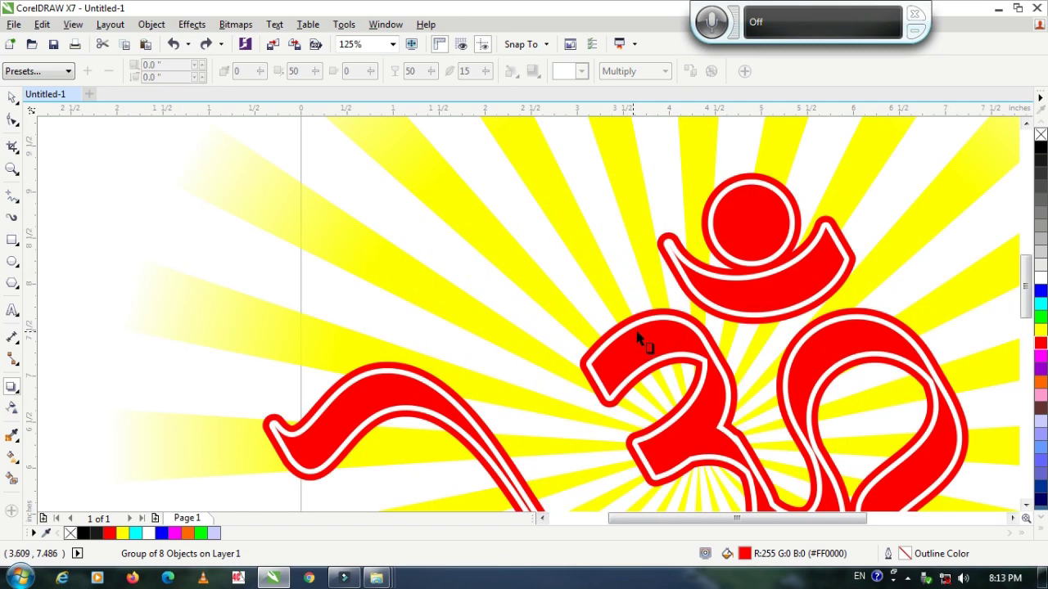
scroll(640, 342, down, 2)
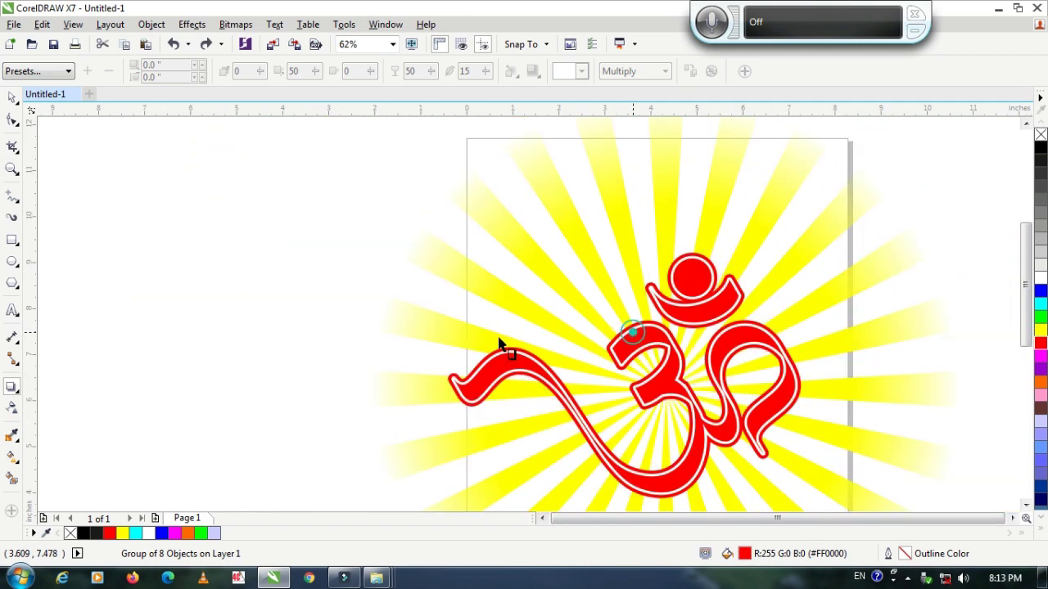
click(16, 98)
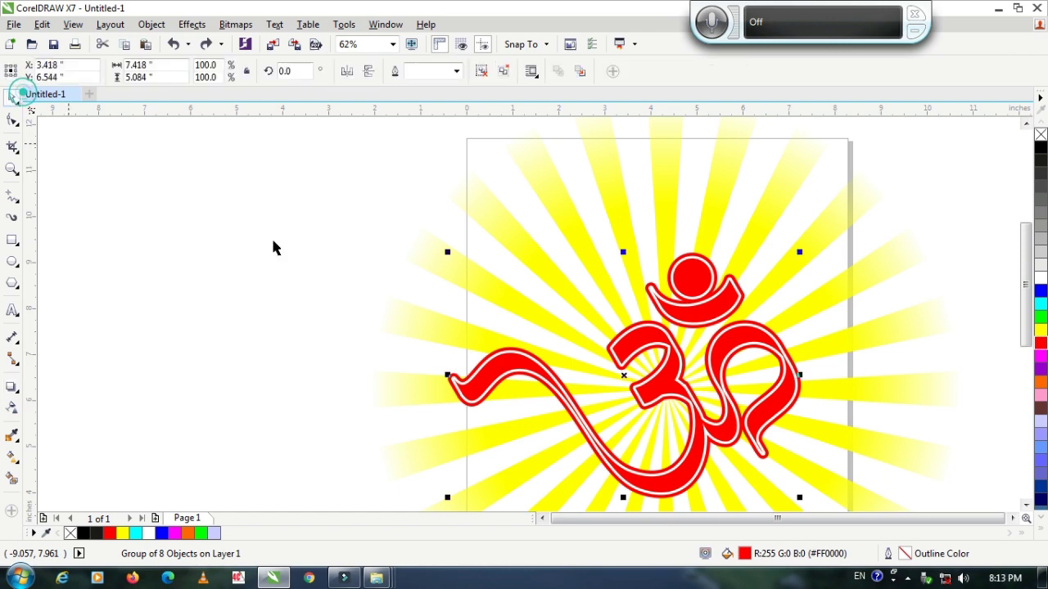
drag(351, 206, 824, 524)
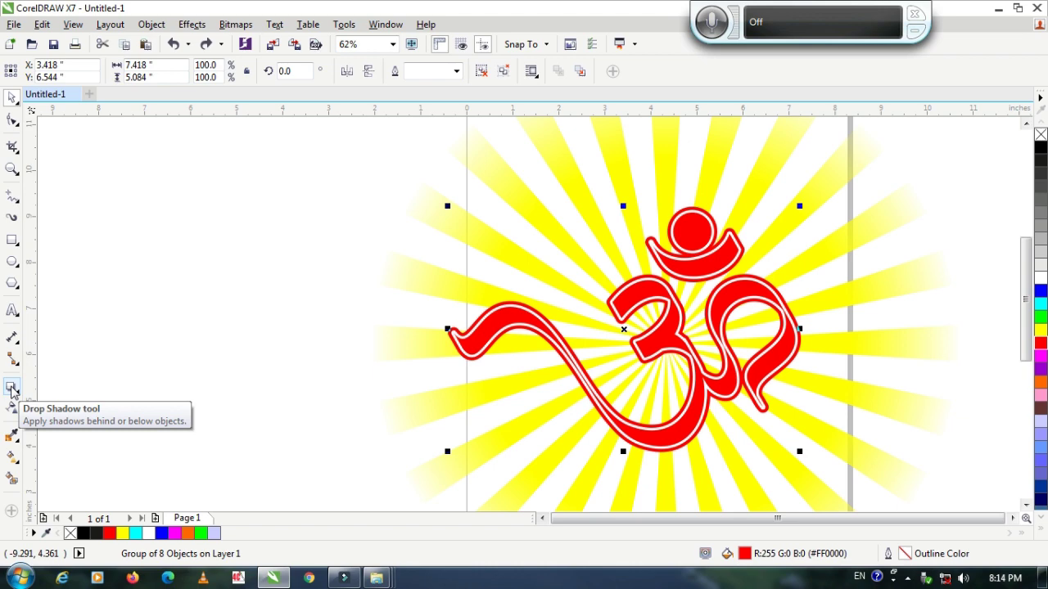
click(12, 388)
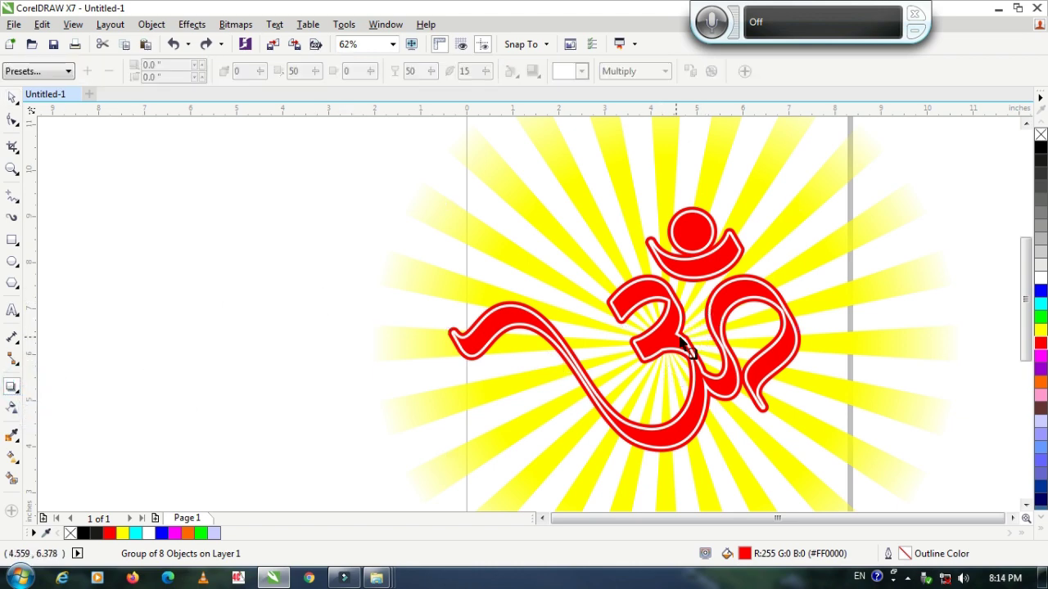
drag(674, 334, 632, 335)
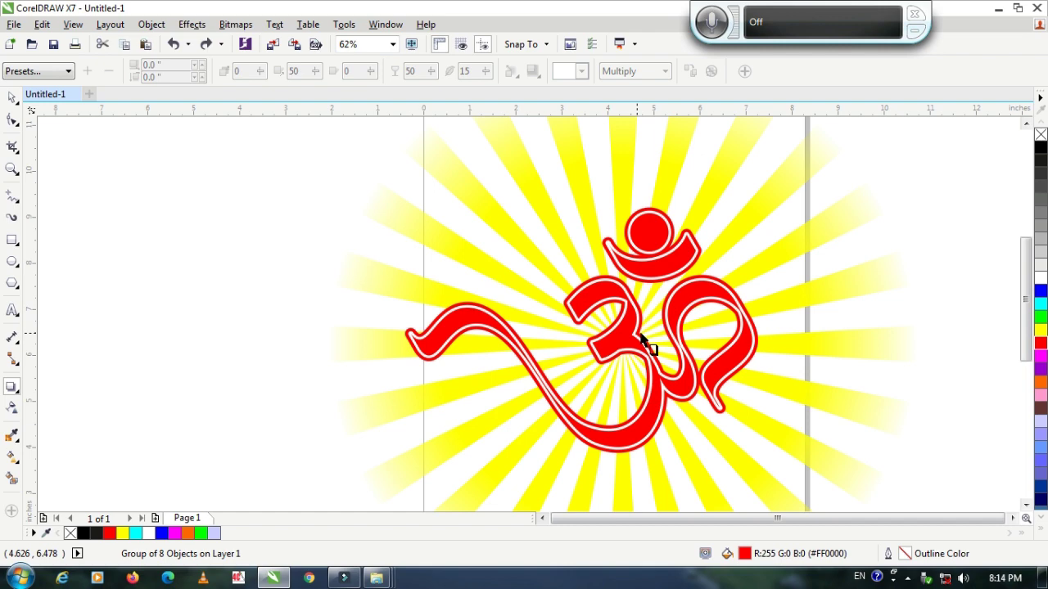
drag(641, 338, 643, 341)
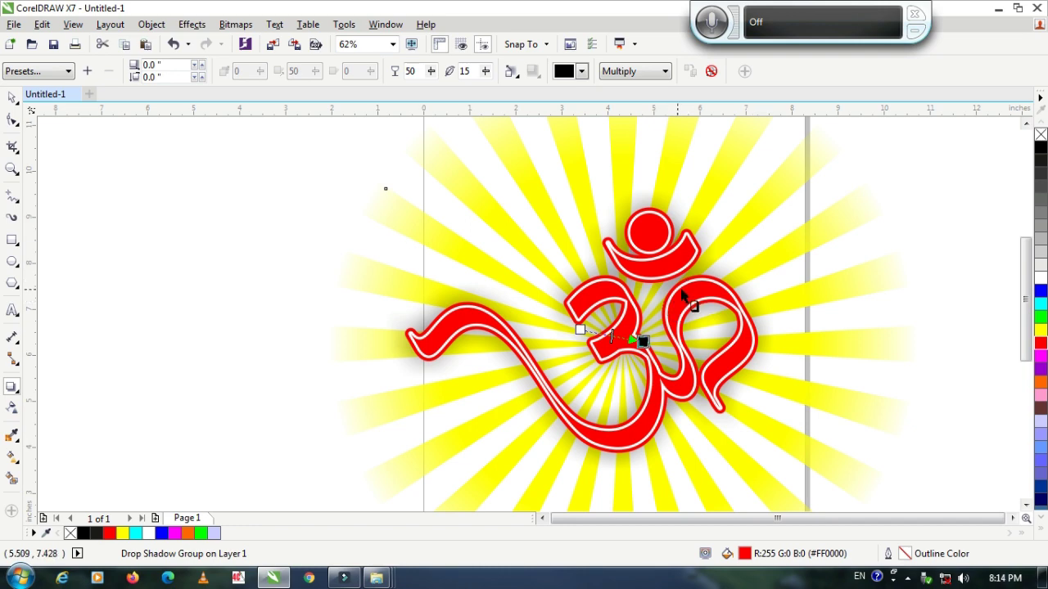
Step: Try yellow for the Om group's drop shadow, replace it with white, and set the shadow's merge mode to Normal
click(582, 73)
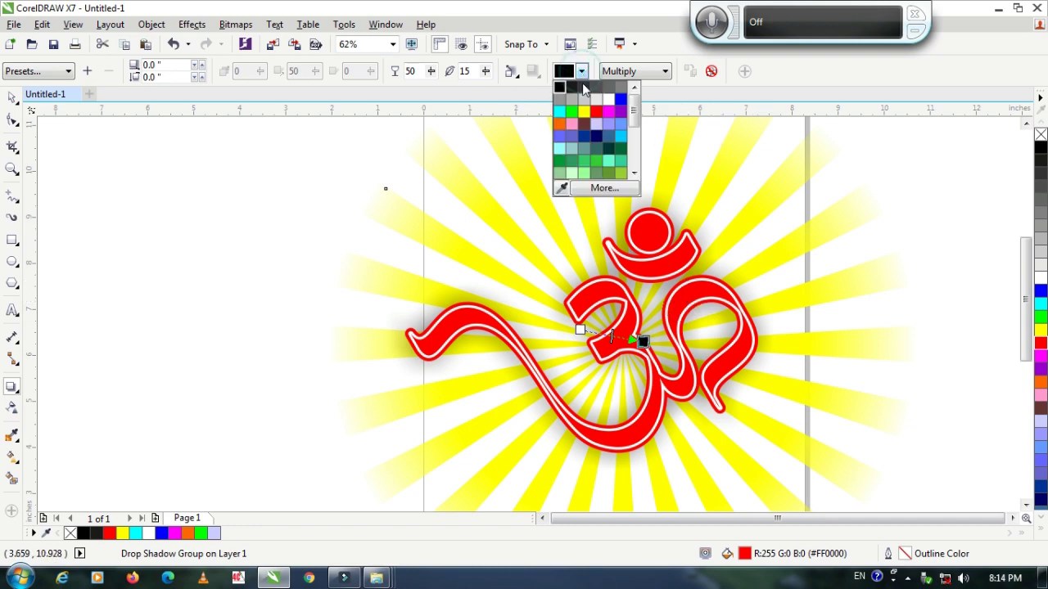
click(583, 112)
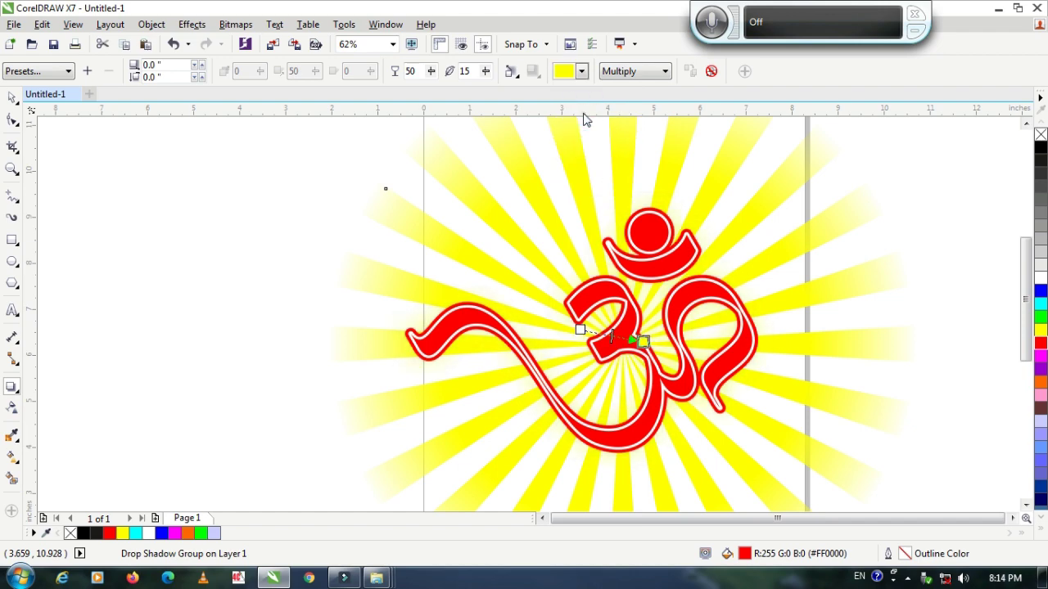
click(582, 71)
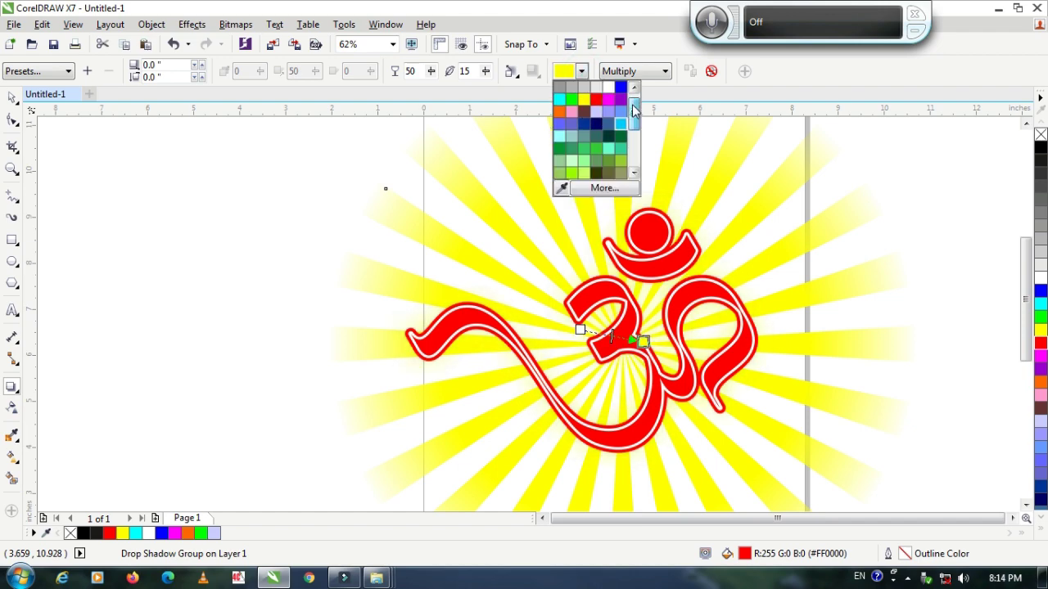
click(615, 105)
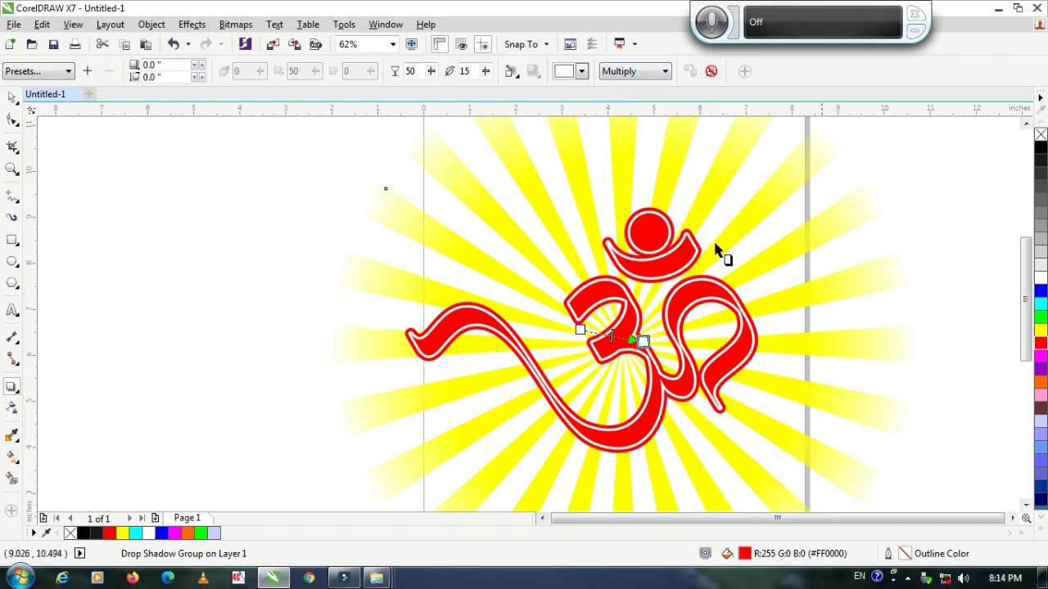
click(627, 72)
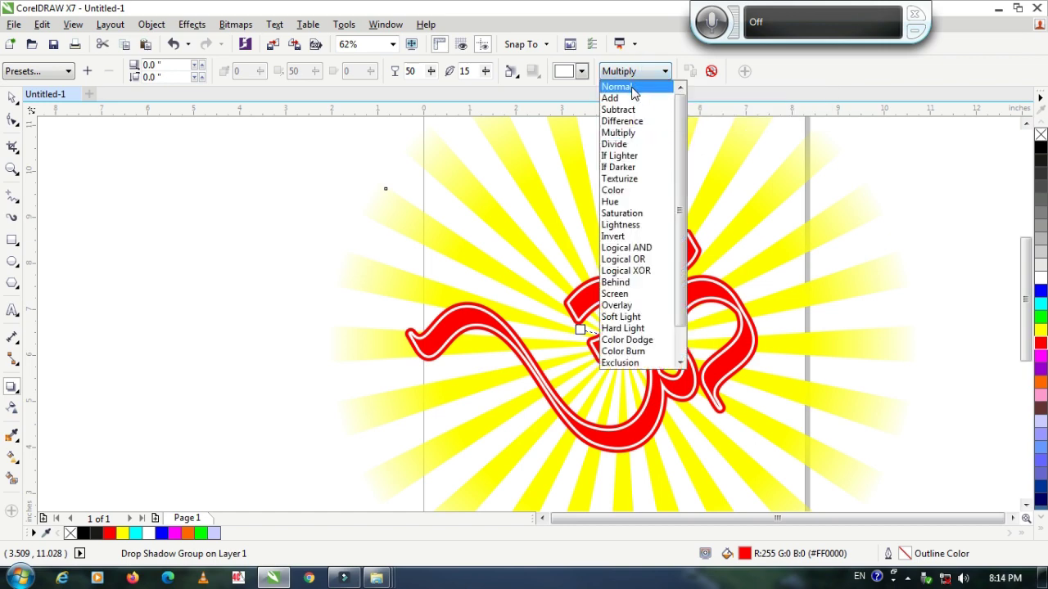
click(633, 87)
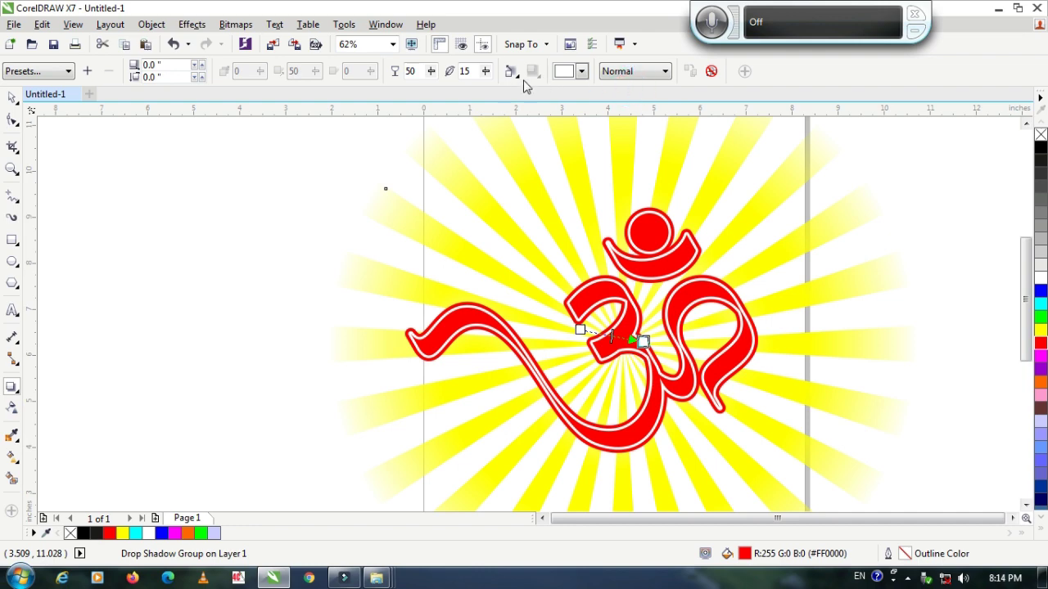
Step: Set the opacity of the Om group's white drop shadow to 90
double_click(424, 71)
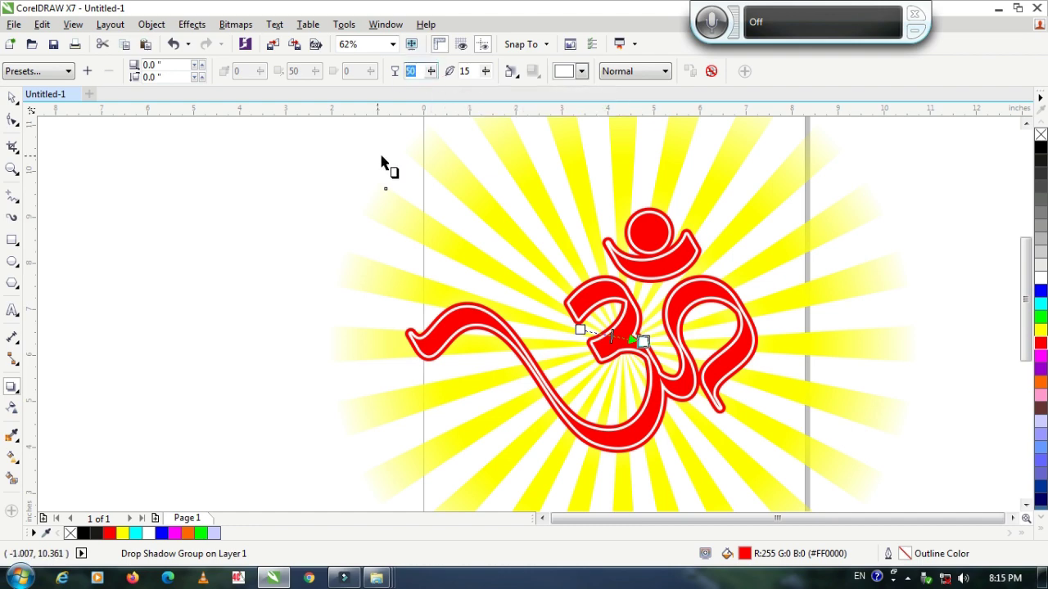
text(90)
key(Return)
Step: Set the white shadow's feathering direction to Outside and choose its feathering edge style
click(511, 71)
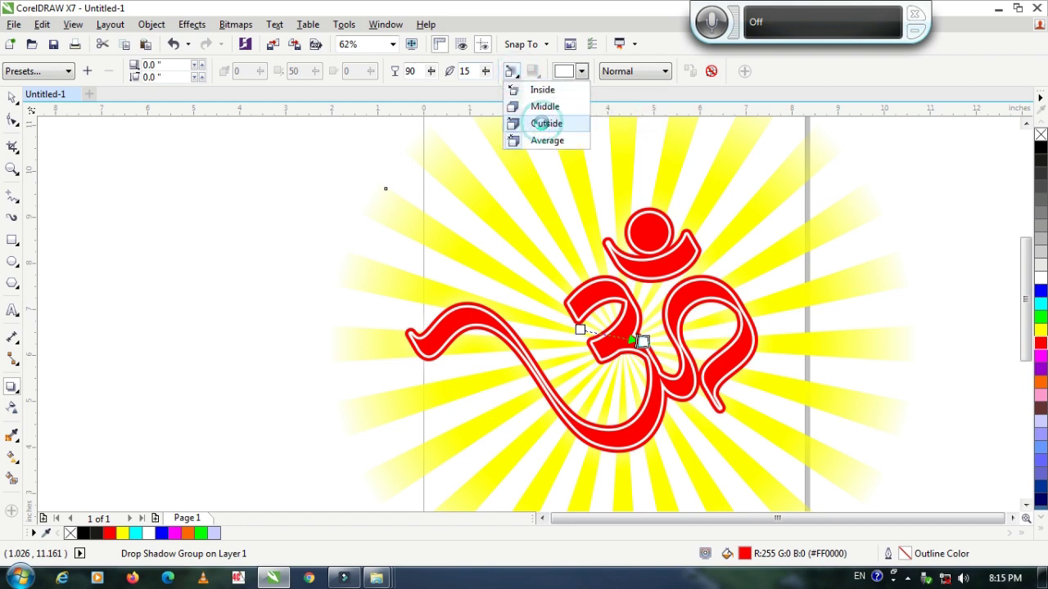
click(545, 124)
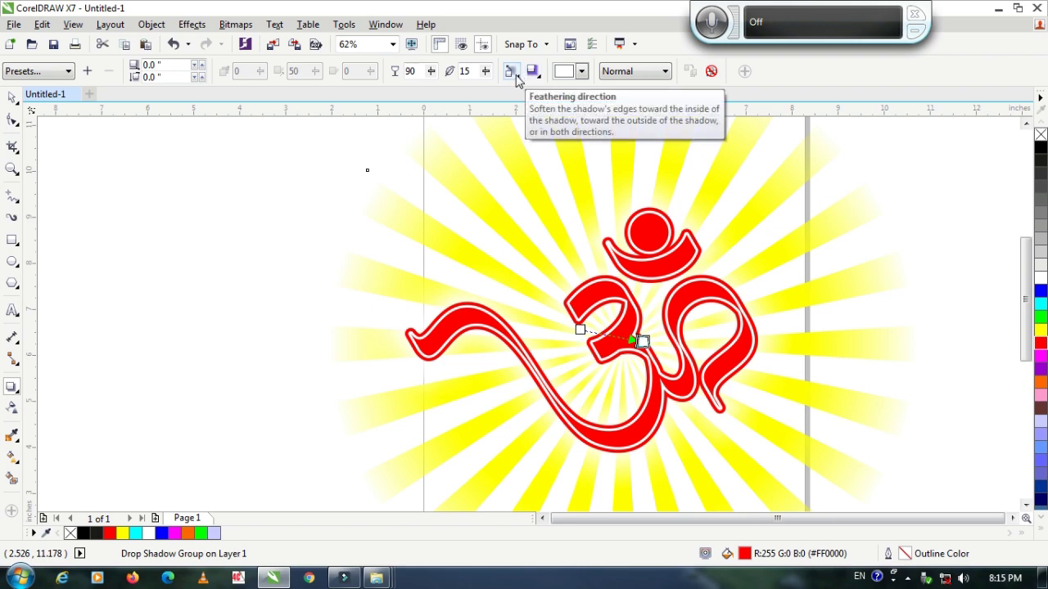
click(510, 72)
click(543, 124)
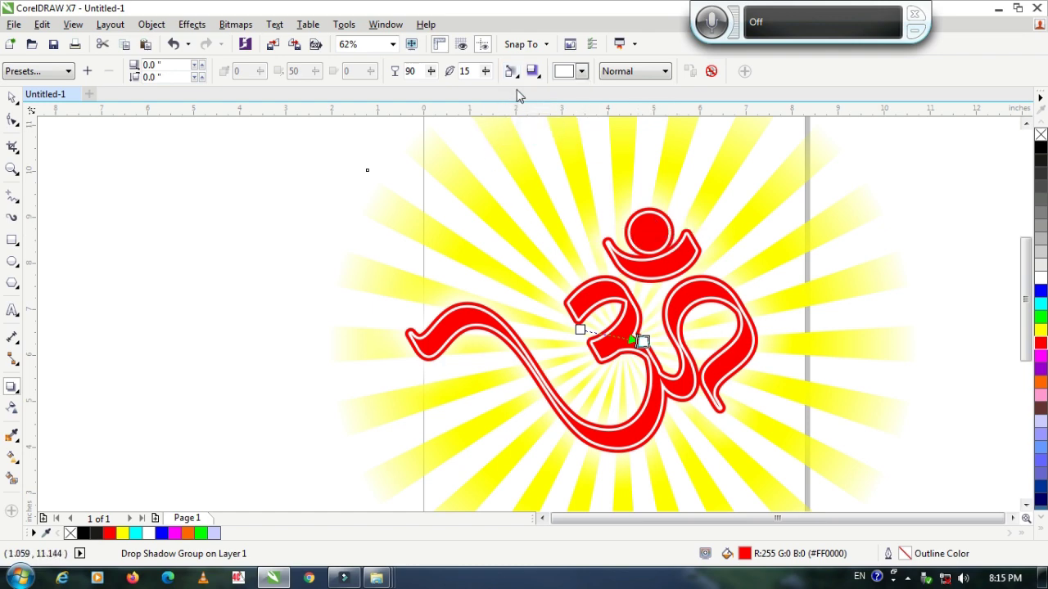
click(534, 72)
click(559, 107)
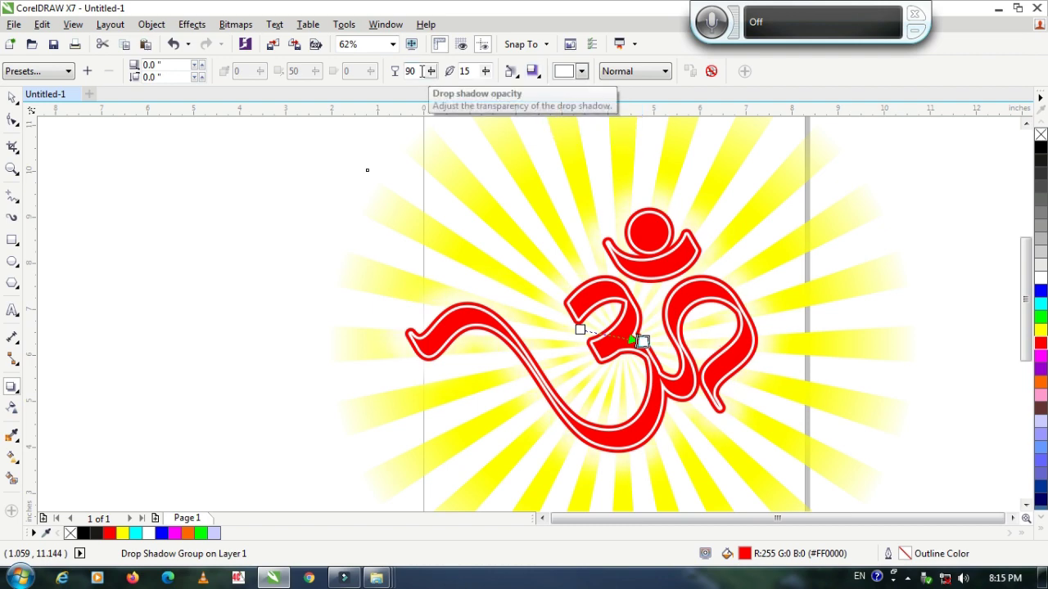
Step: Try a feathering of 10 on the white shadow, and settle on a feathering value of 5
click(466, 71)
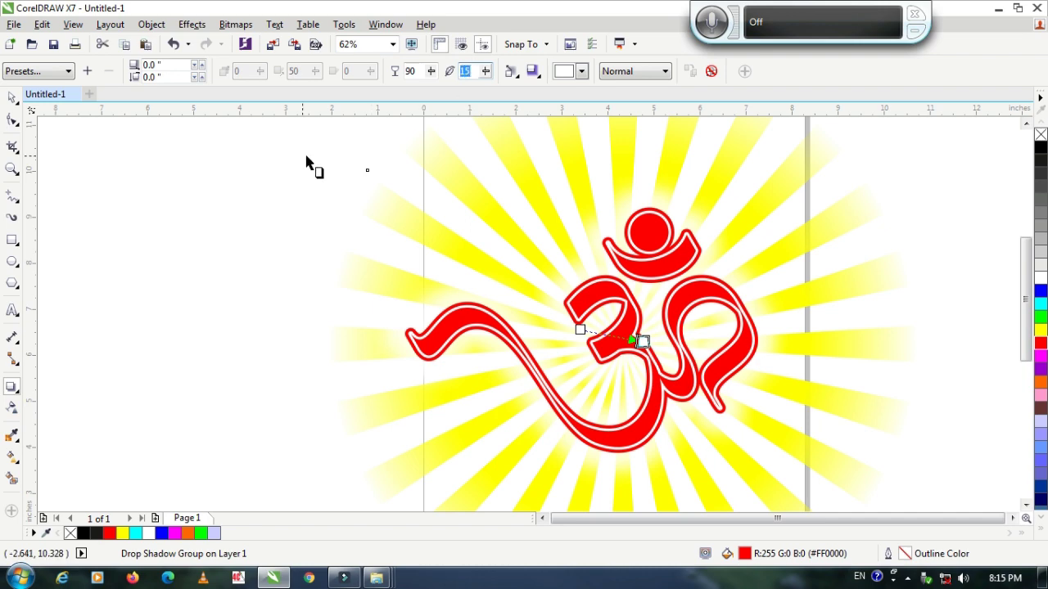
text(1)
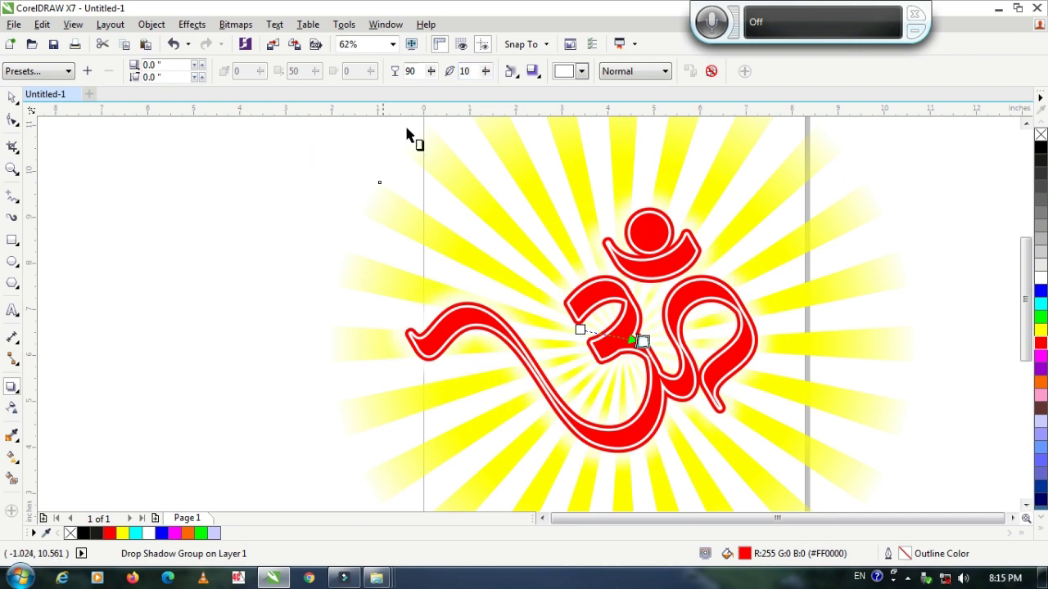
double_click(466, 71)
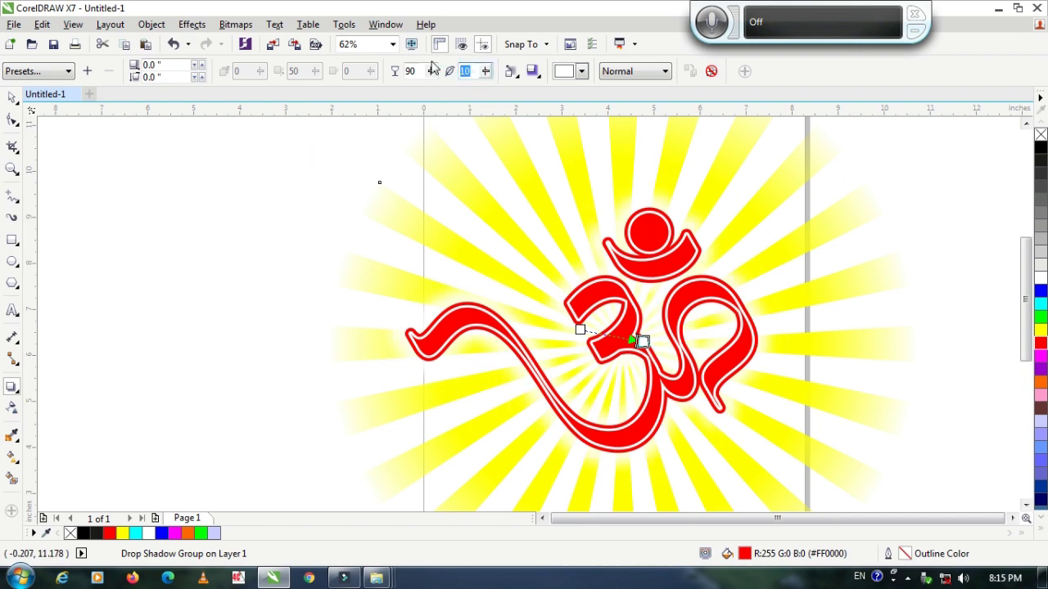
text(5)
key(Return)
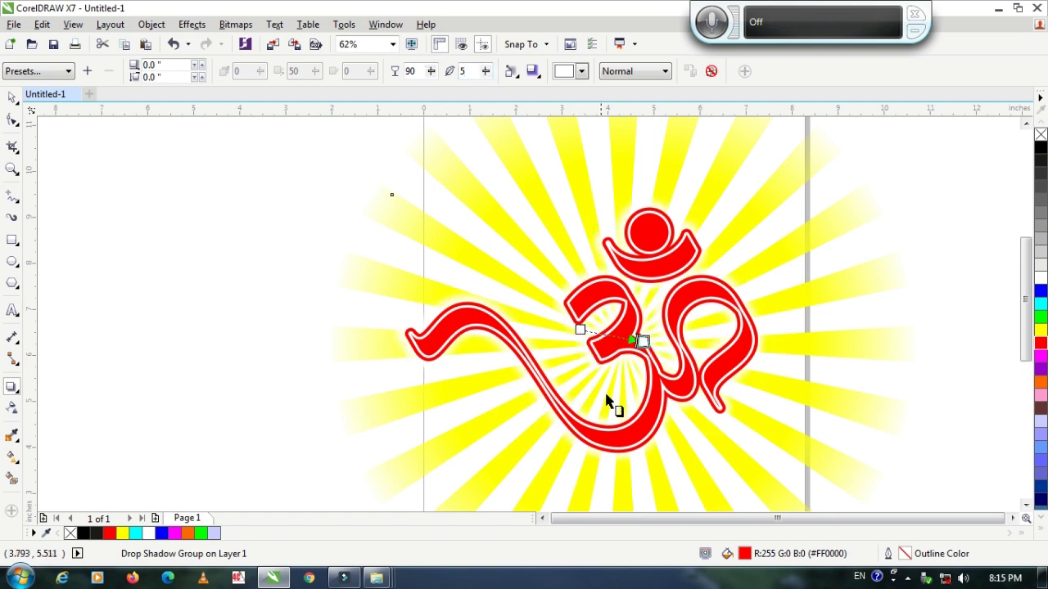
Step: Examine the white shadow's soft edge around the Om symbol up close, and deselect the group
scroll(603, 407, up, 2)
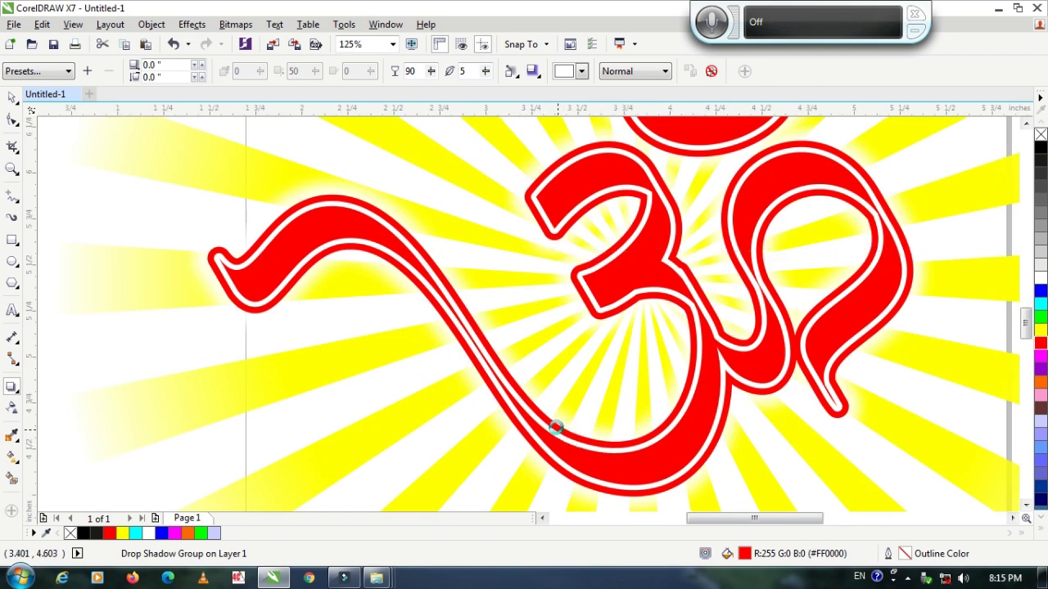
scroll(560, 431, up, 2)
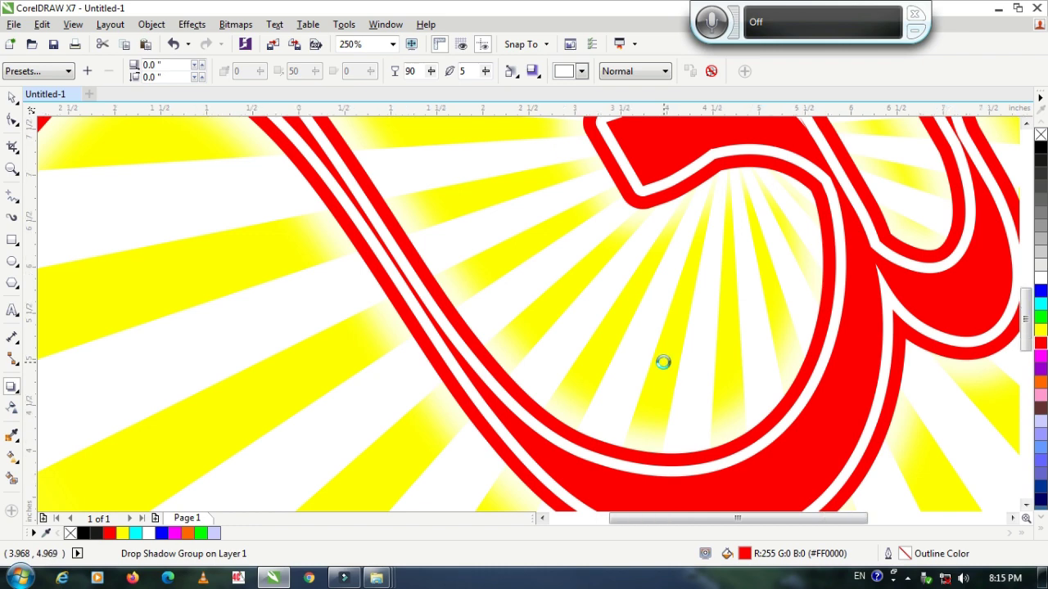
scroll(667, 364, down, 6)
click(450, 331)
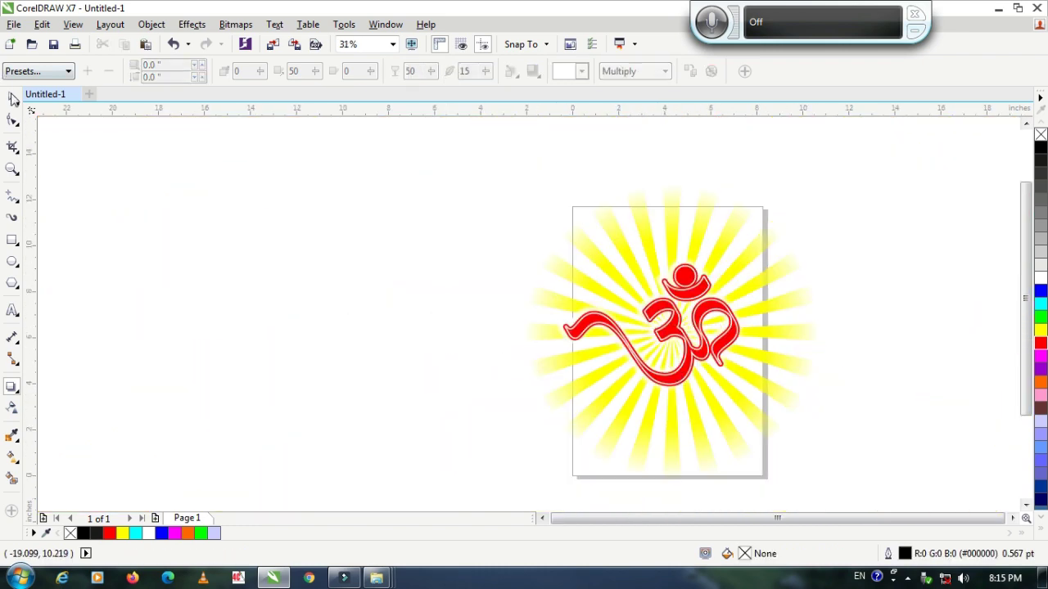
scroll(667, 290, up, 2)
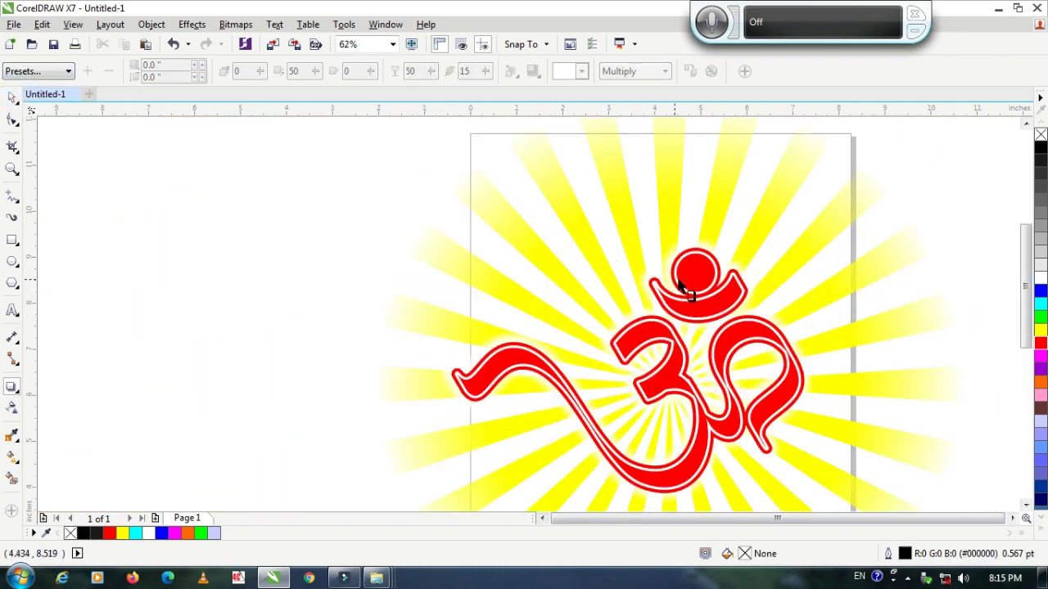
scroll(573, 269, down, 2)
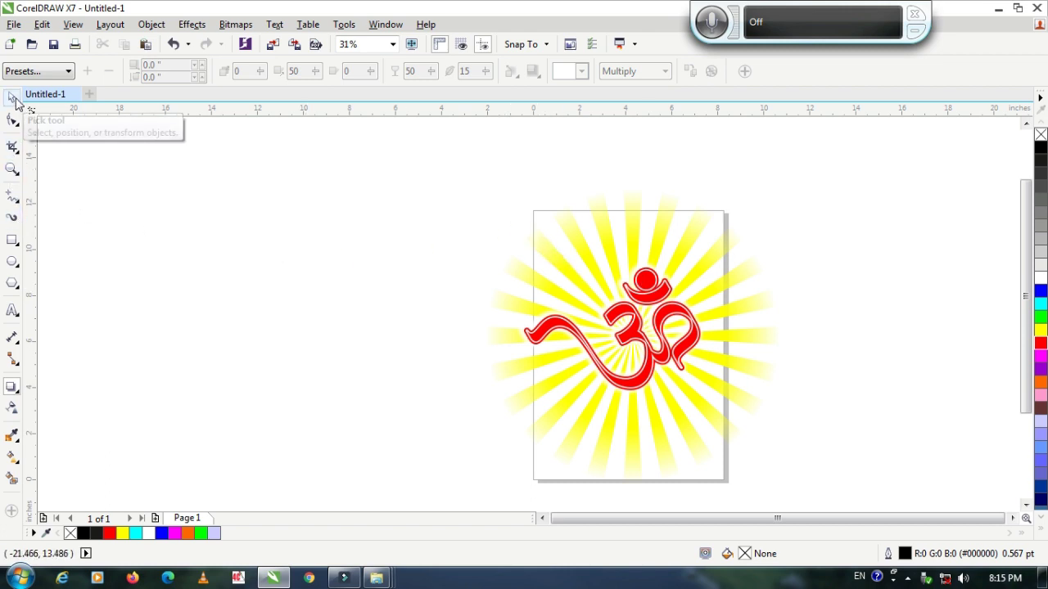
Step: Review the whole Om and sunburst design at different magnifications, cancelling the change to the document defaults
key(z)
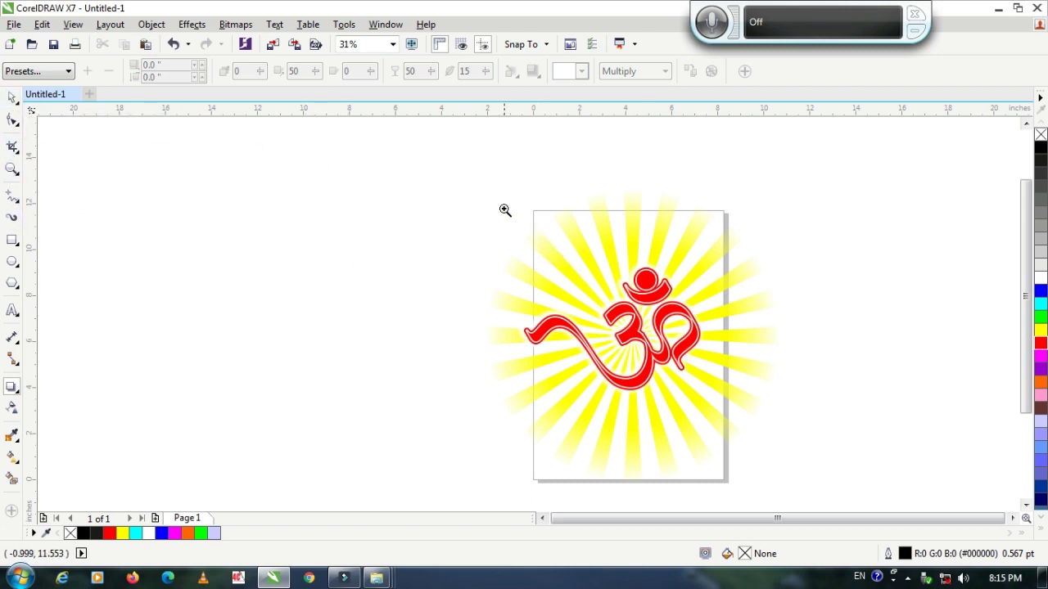
drag(501, 207, 766, 434)
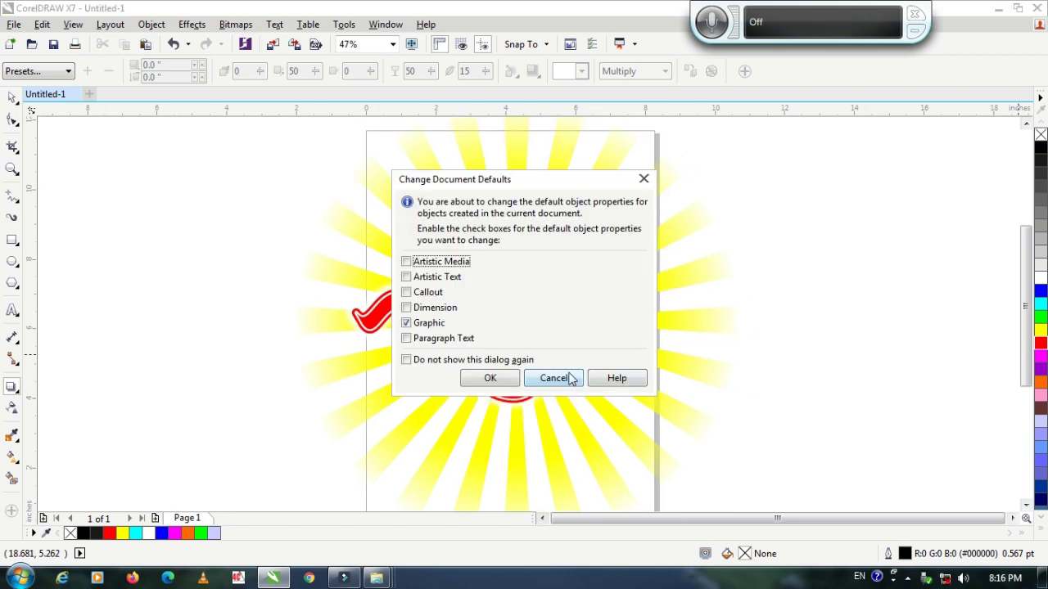
click(556, 377)
scroll(637, 328, down, 2)
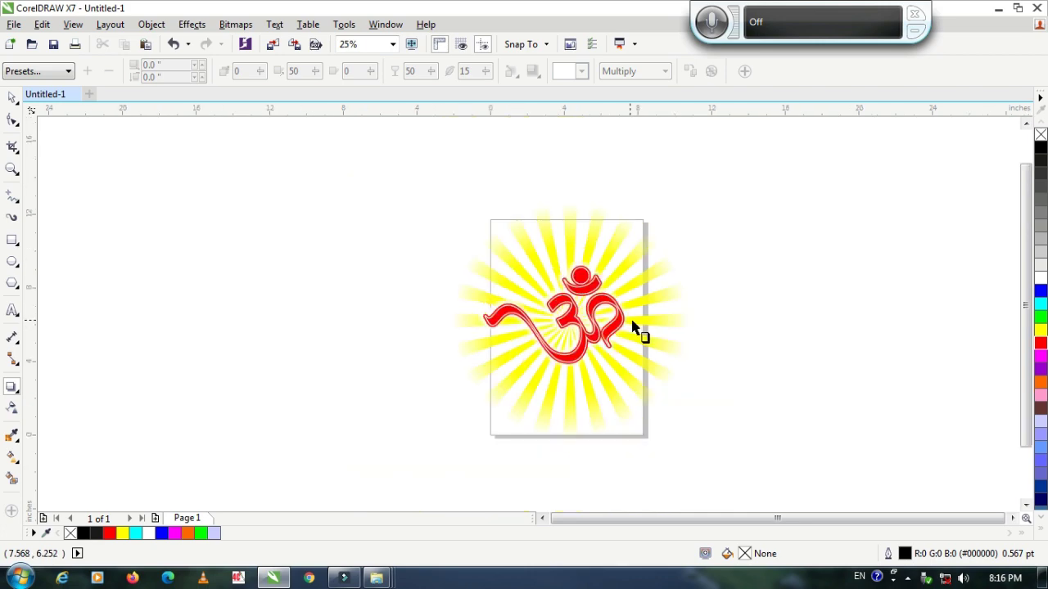
scroll(540, 323, up, 2)
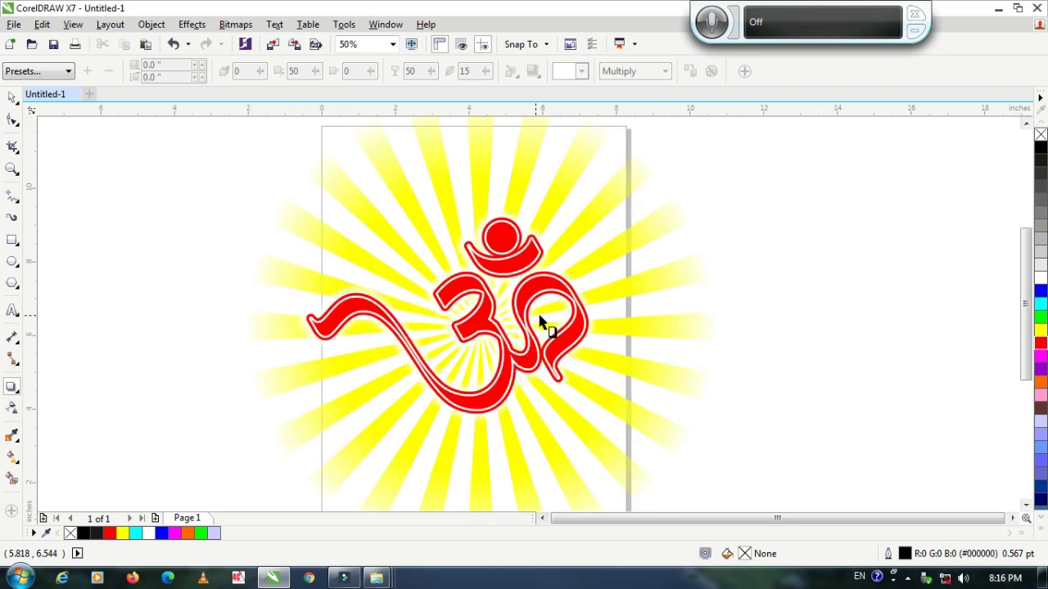
scroll(540, 324, down, 2)
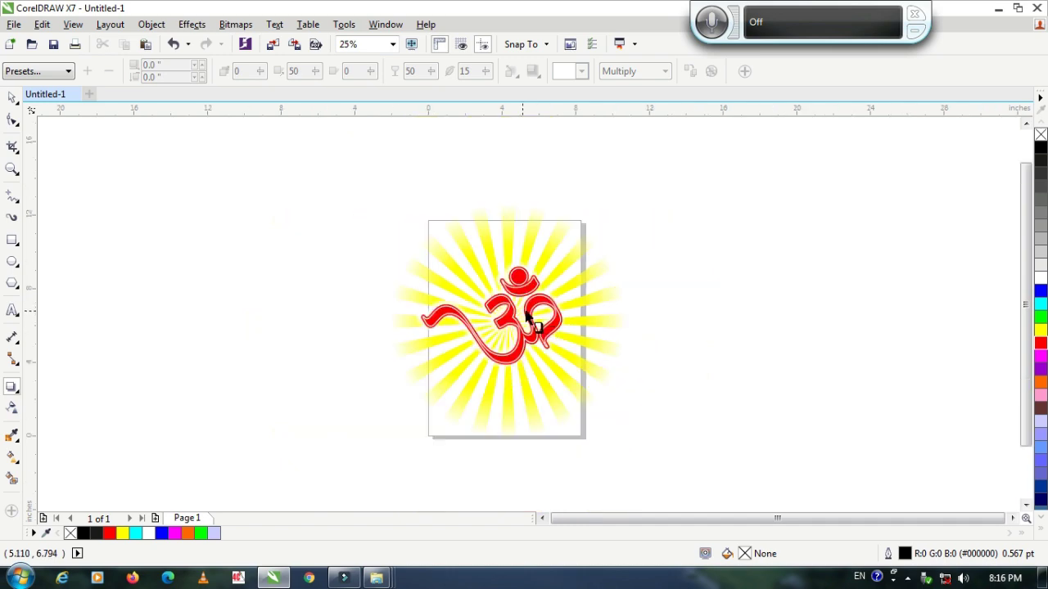
scroll(521, 318, up, 2)
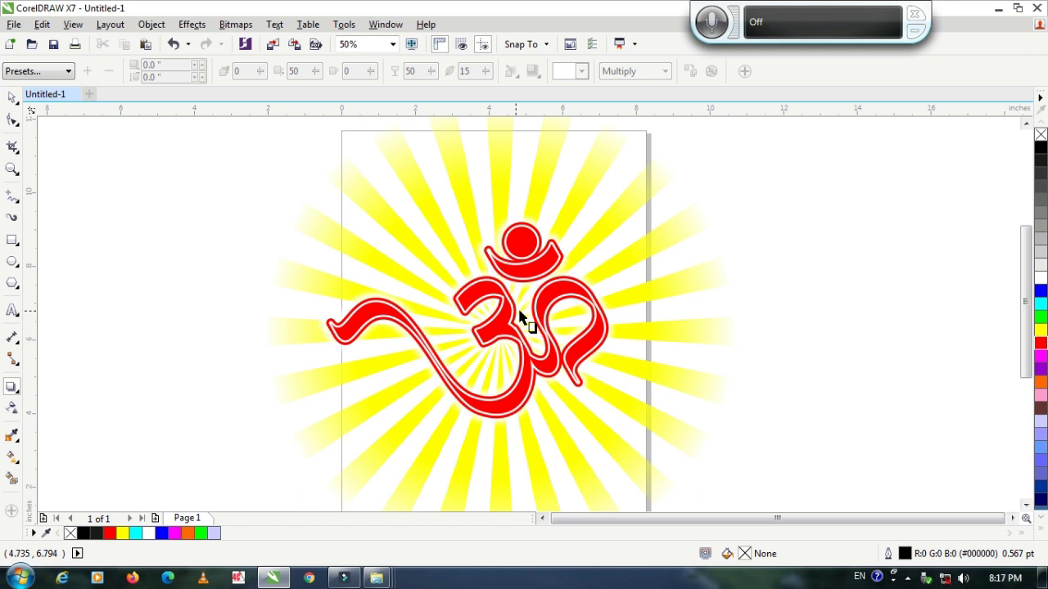
scroll(520, 315, down, 1)
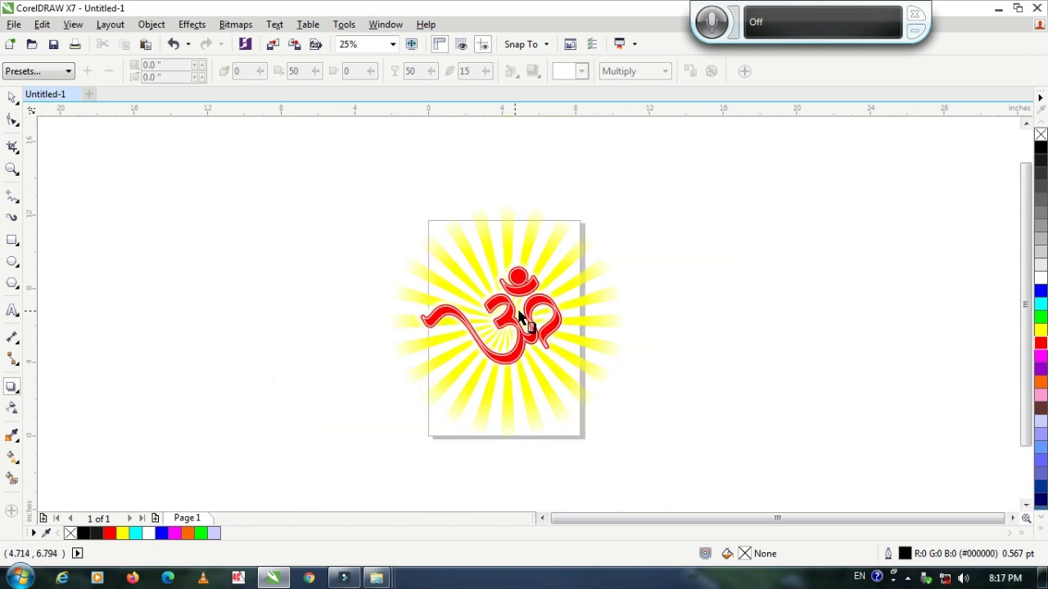
scroll(502, 300, up, 1)
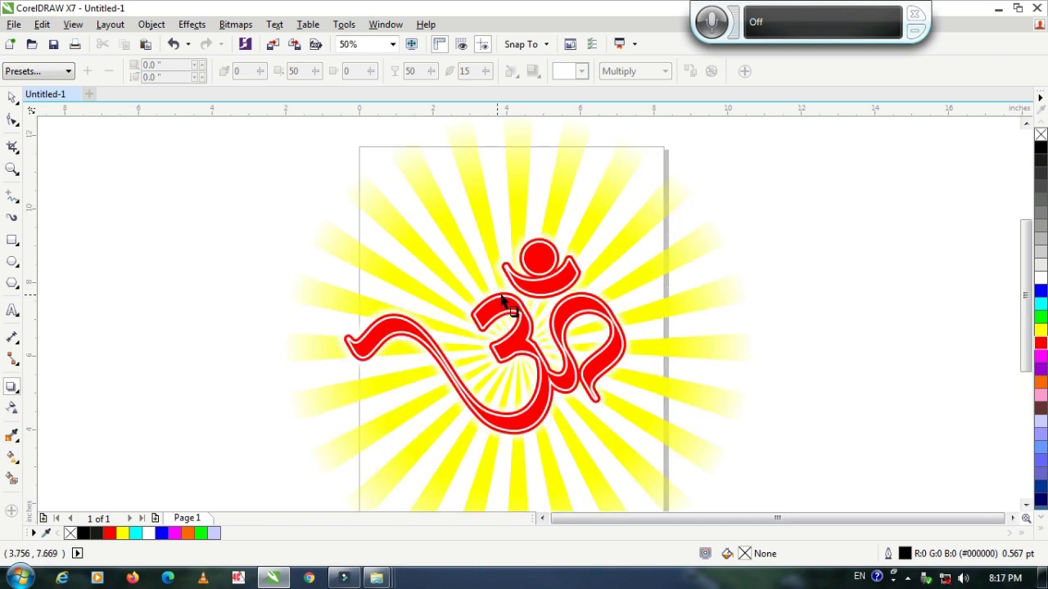
drag(501, 301, 483, 291)
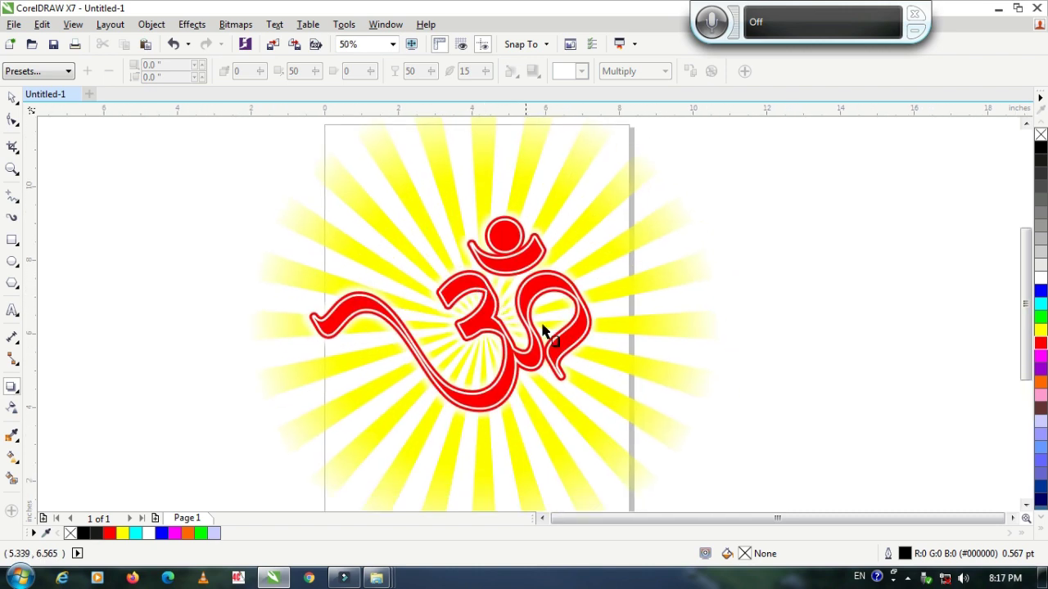